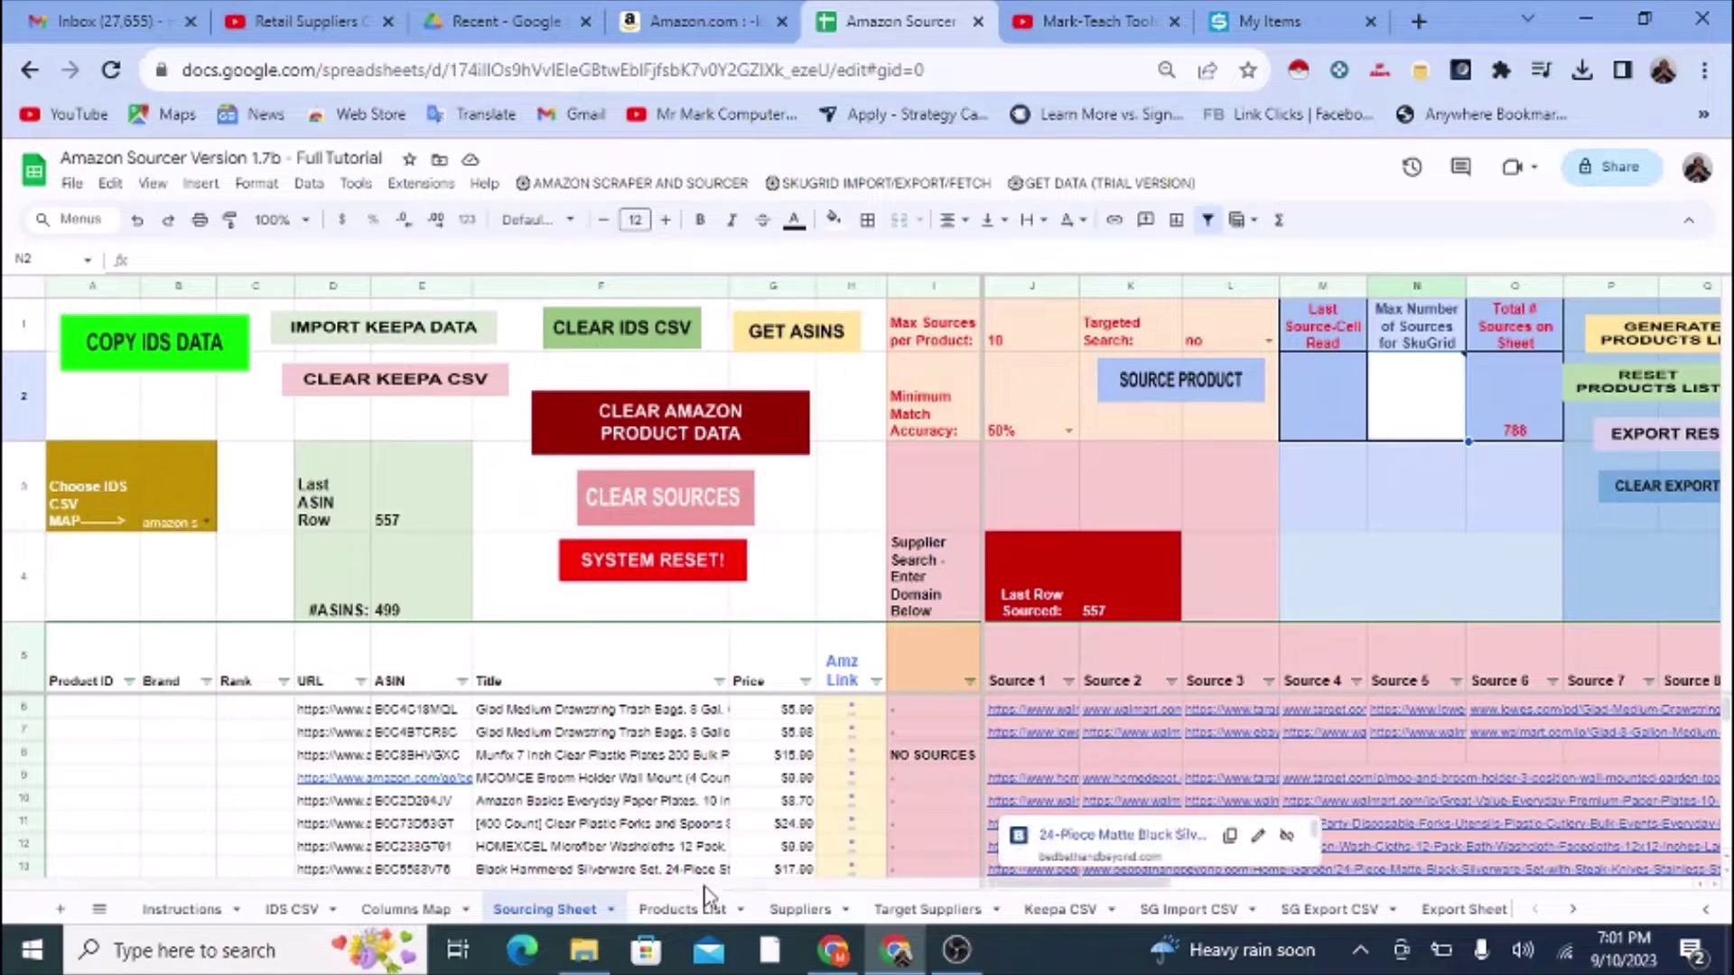
Step: Examine the Source Price, Shipping, Stock and profit columns of the Products List, checking back against the Sourcing Sheet
click(684, 912)
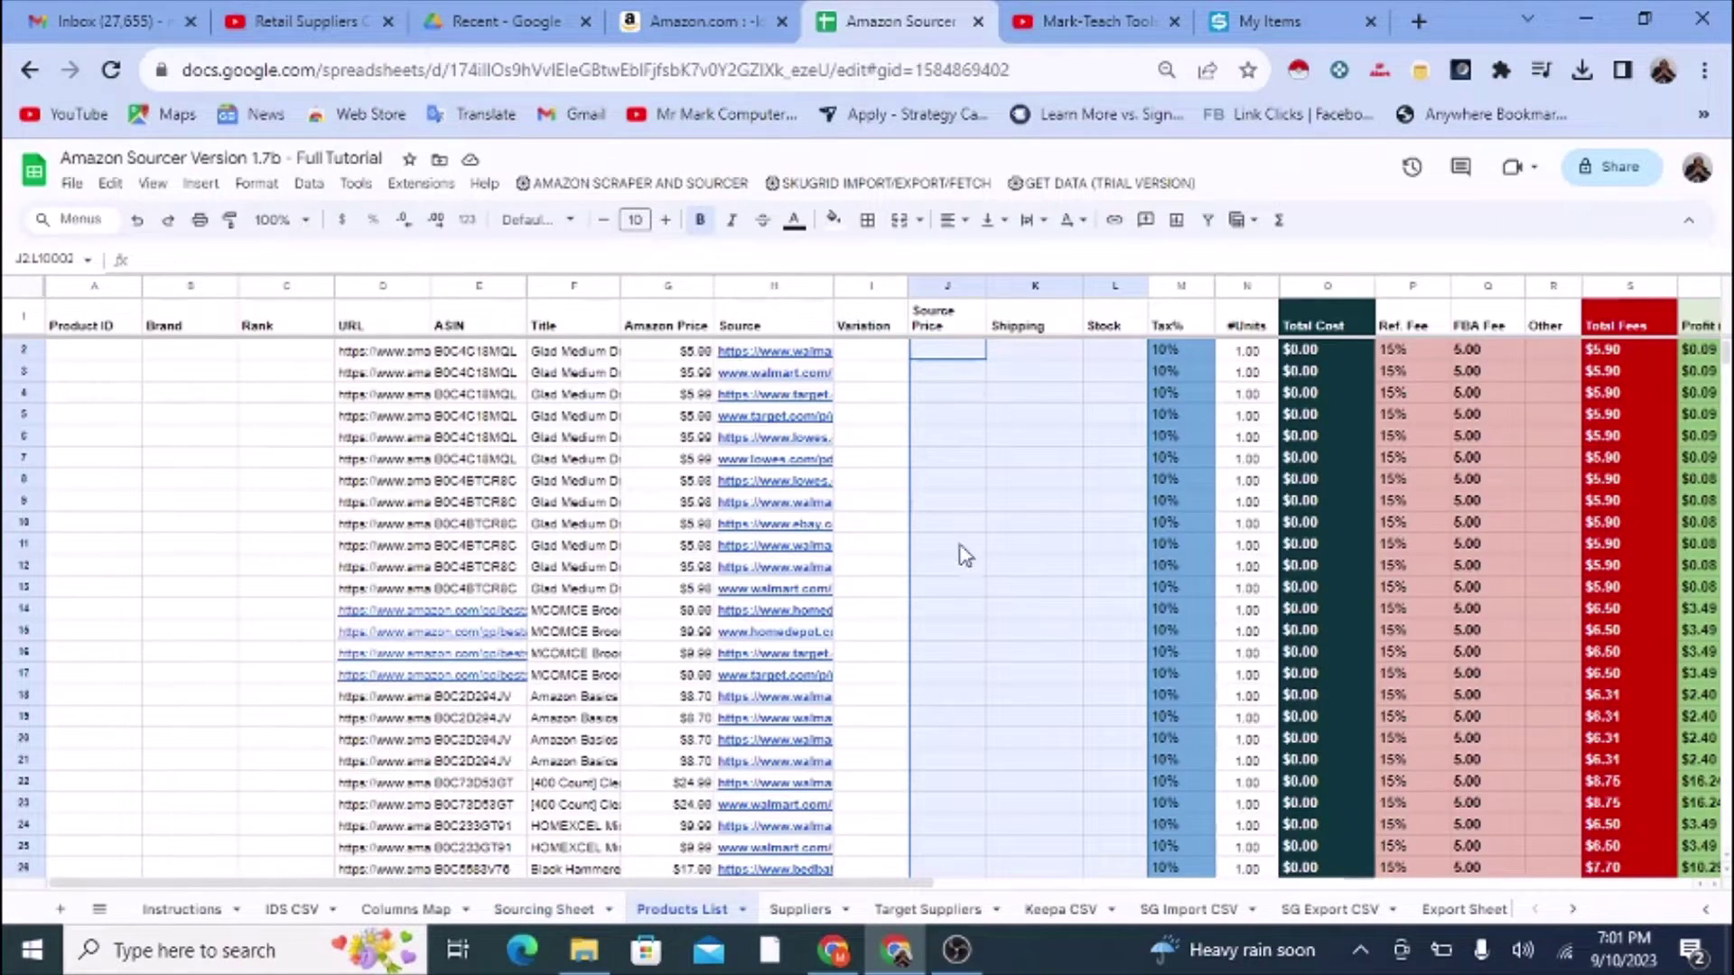
click(936, 352)
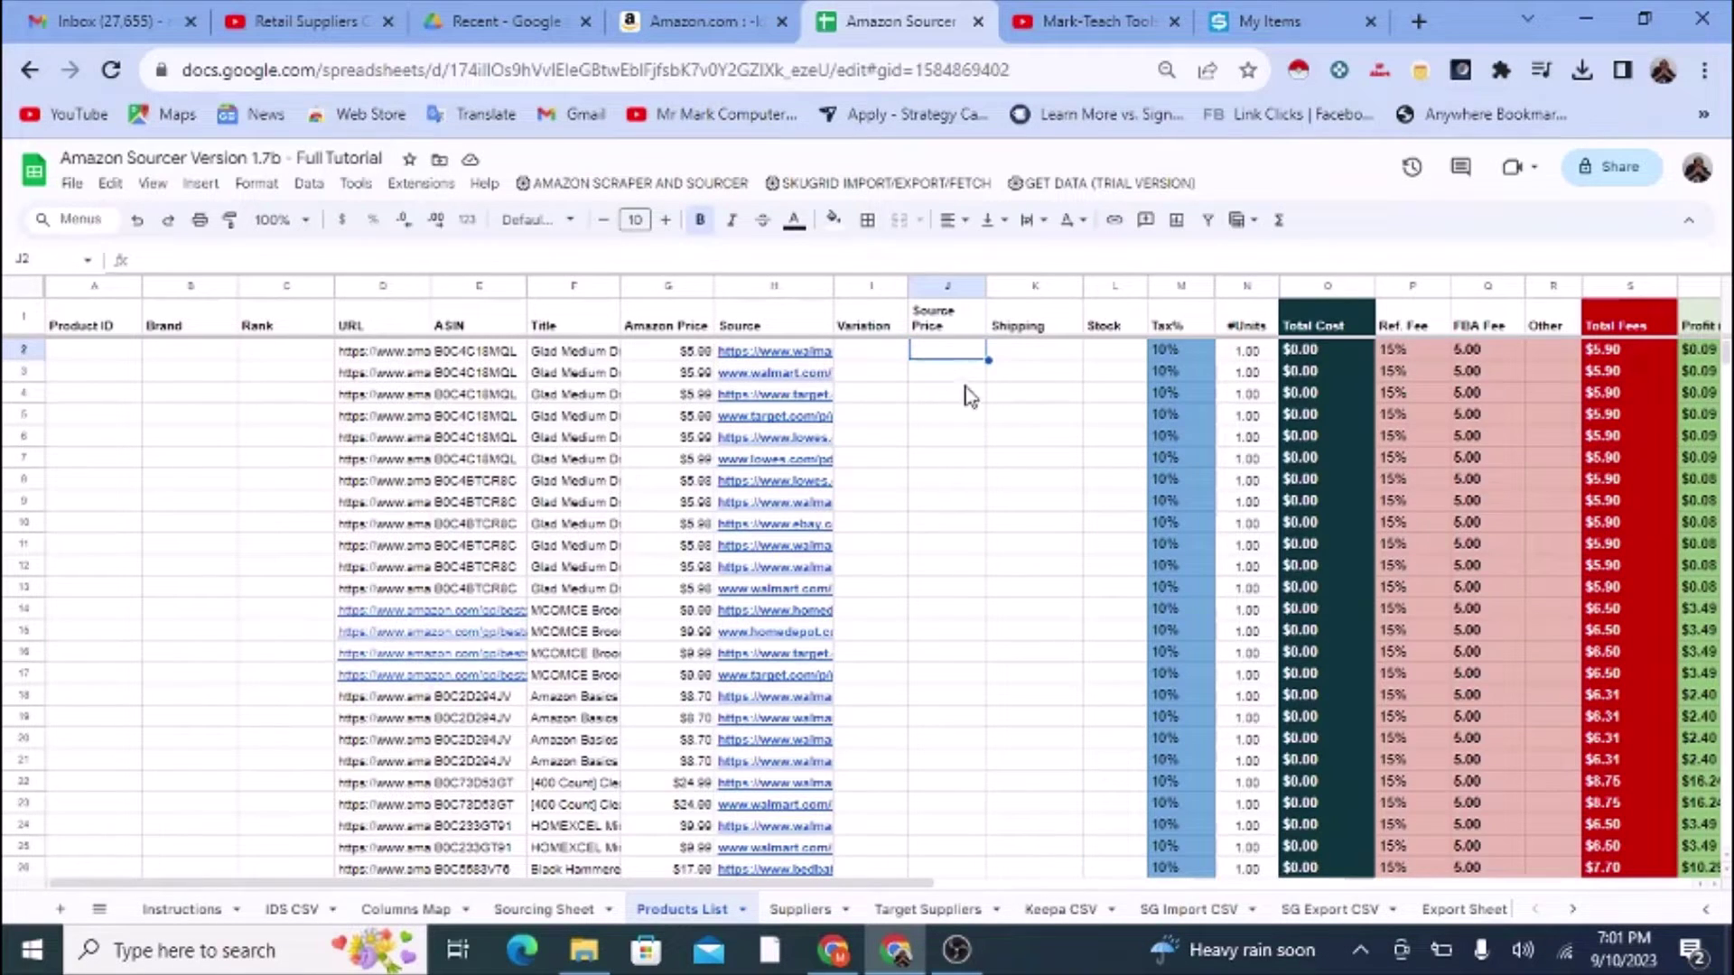
click(553, 910)
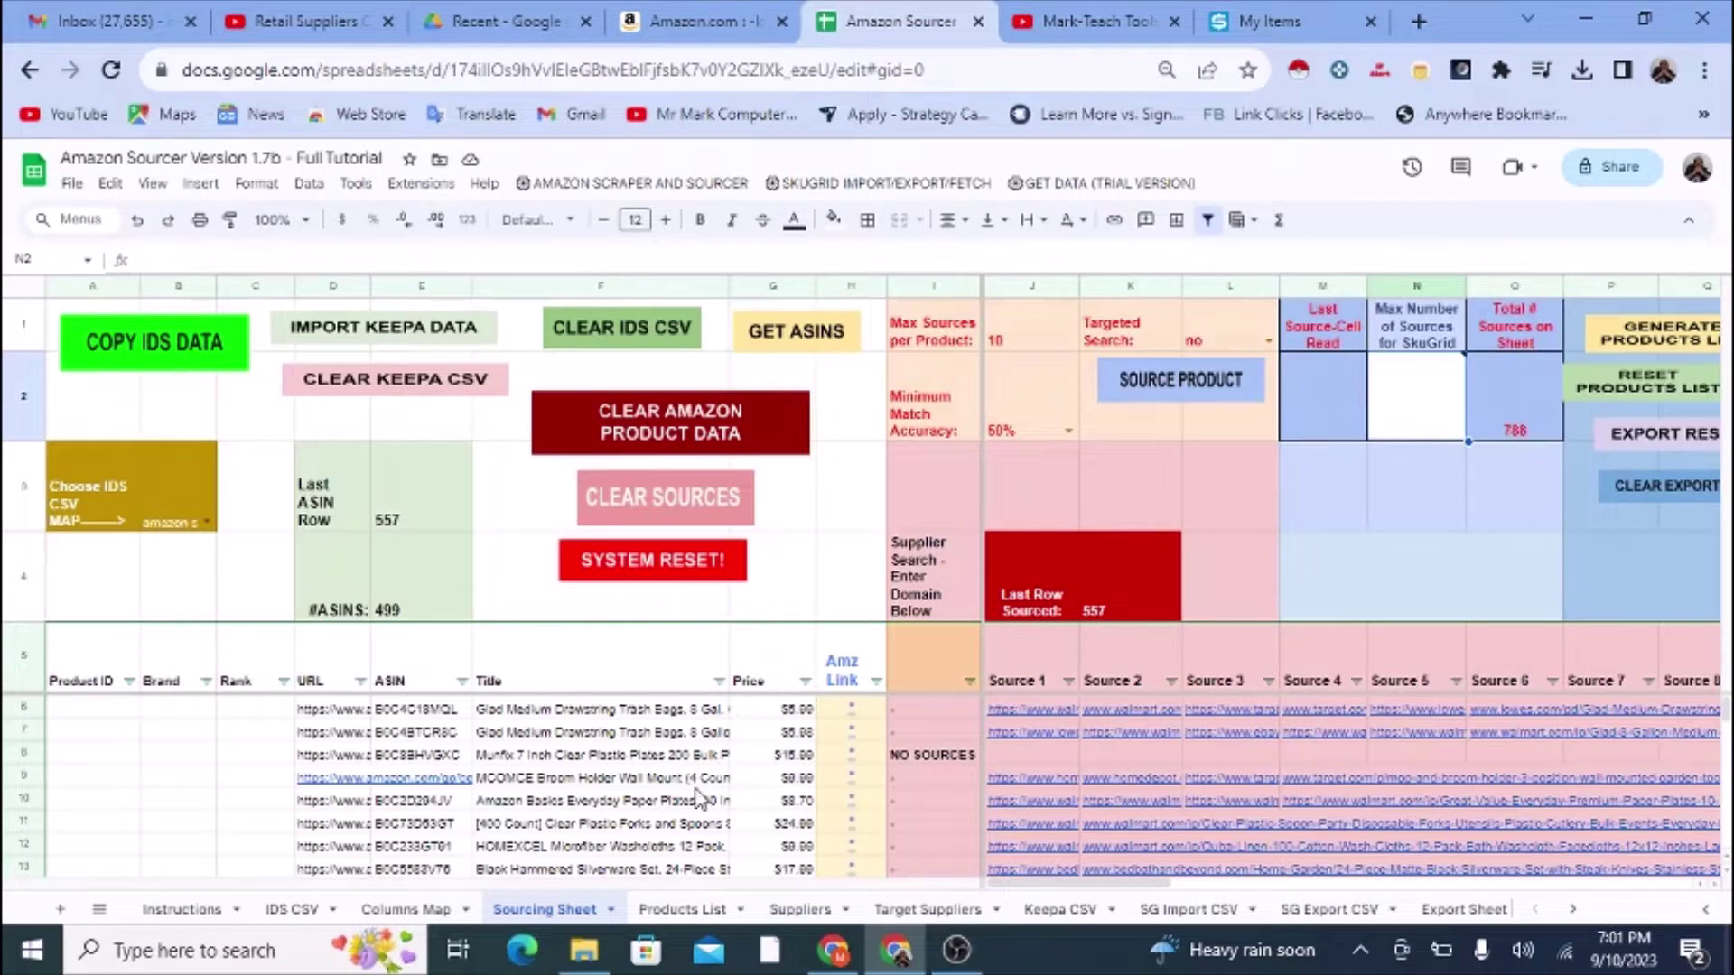
click(682, 909)
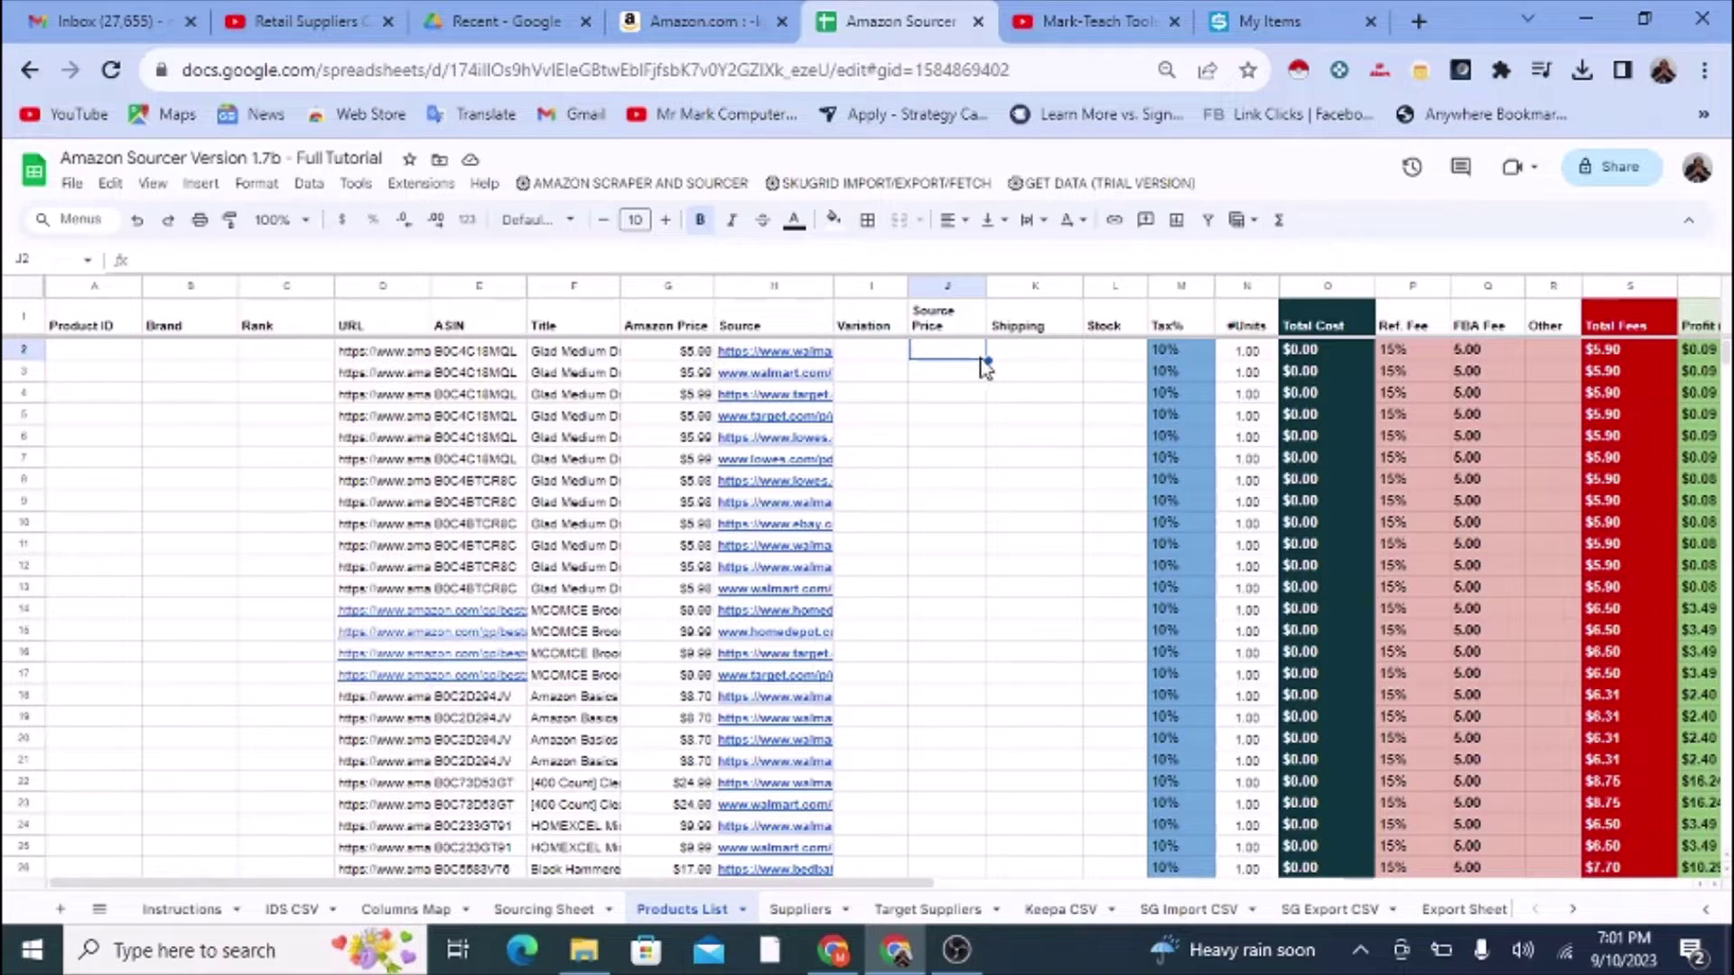
drag(847, 885, 1185, 882)
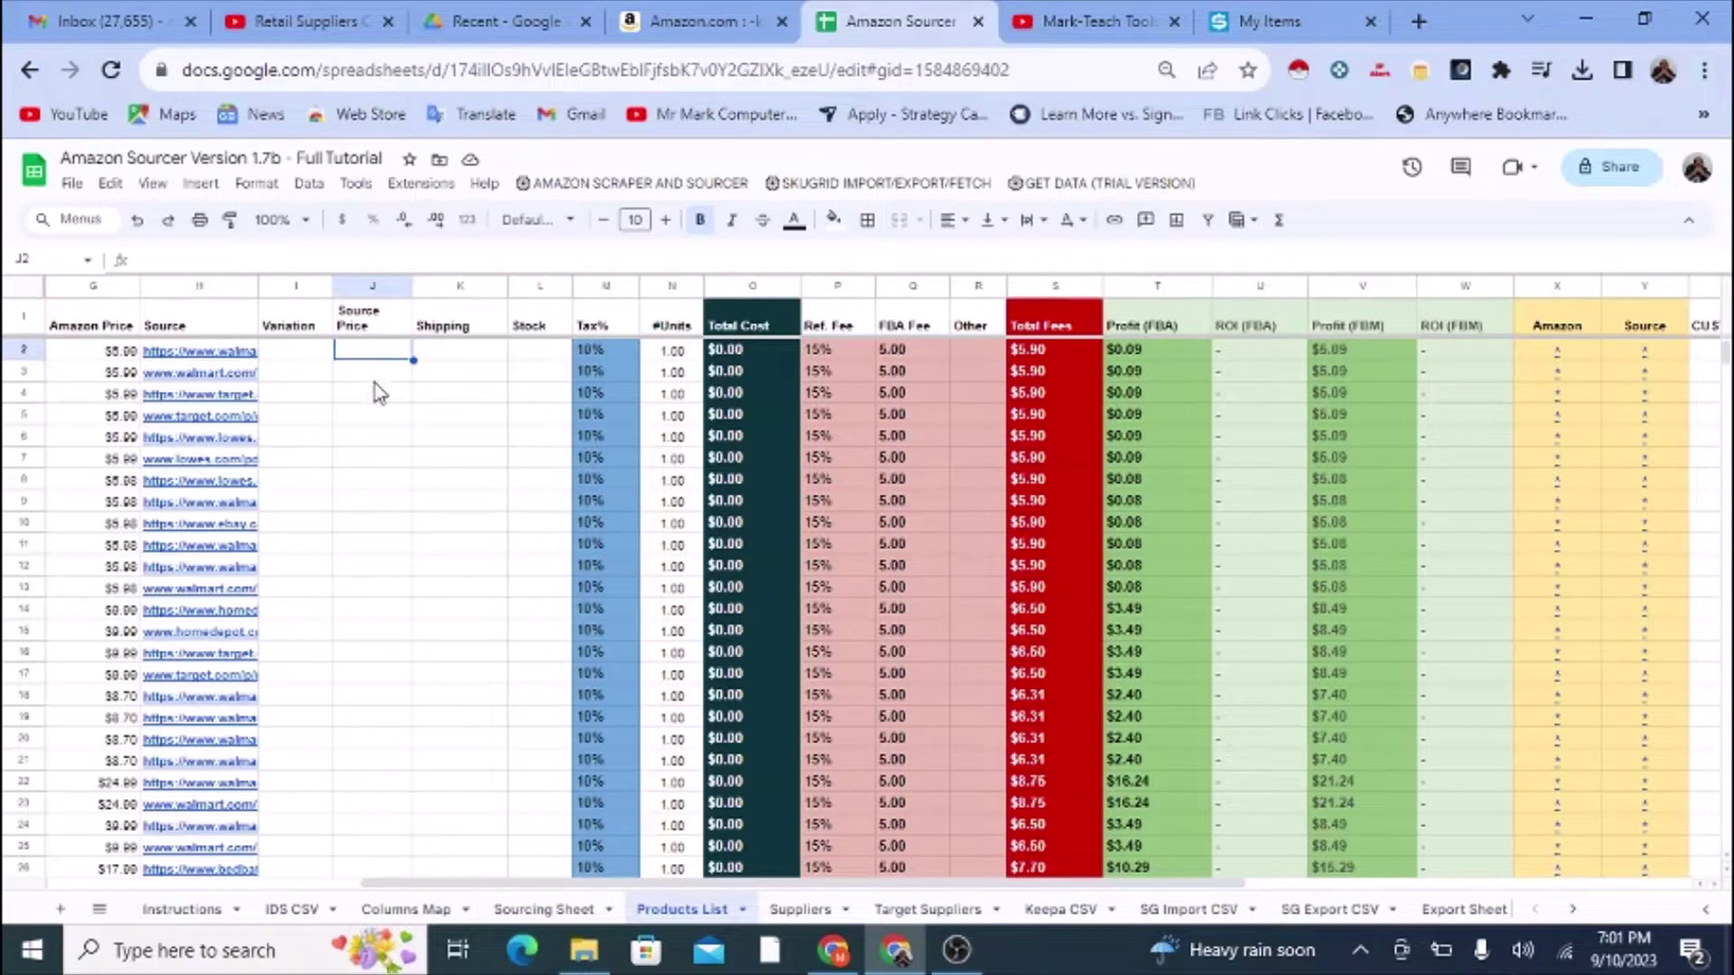
drag(368, 383, 406, 582)
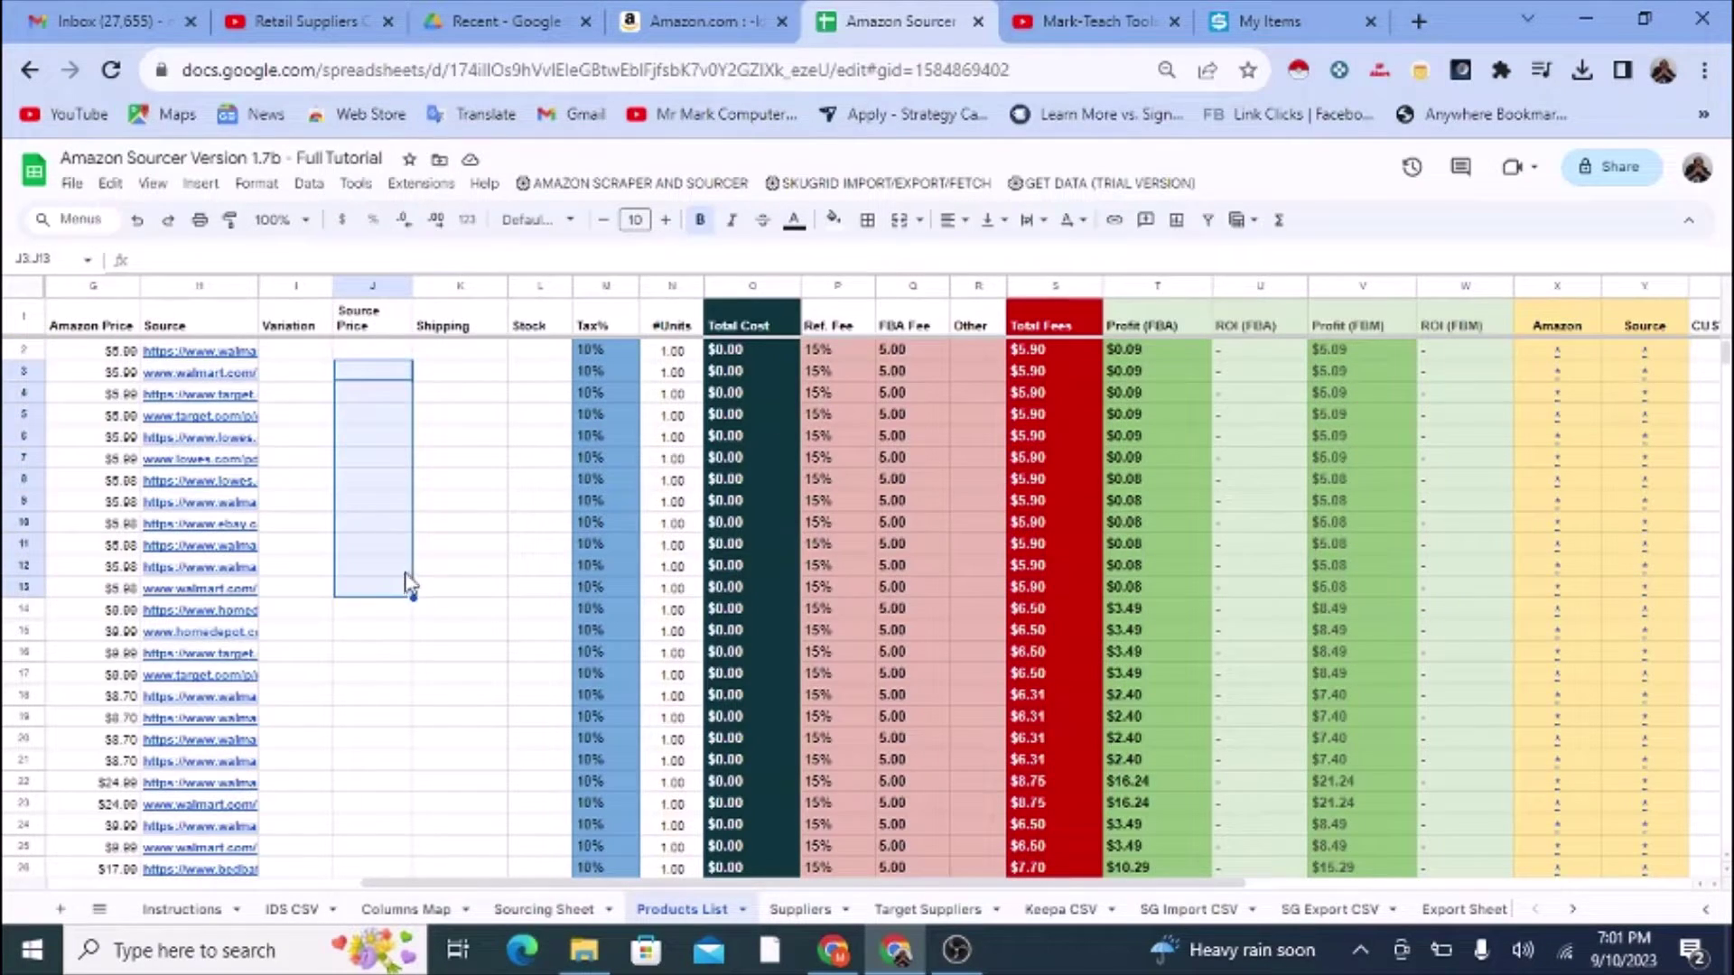
click(370, 358)
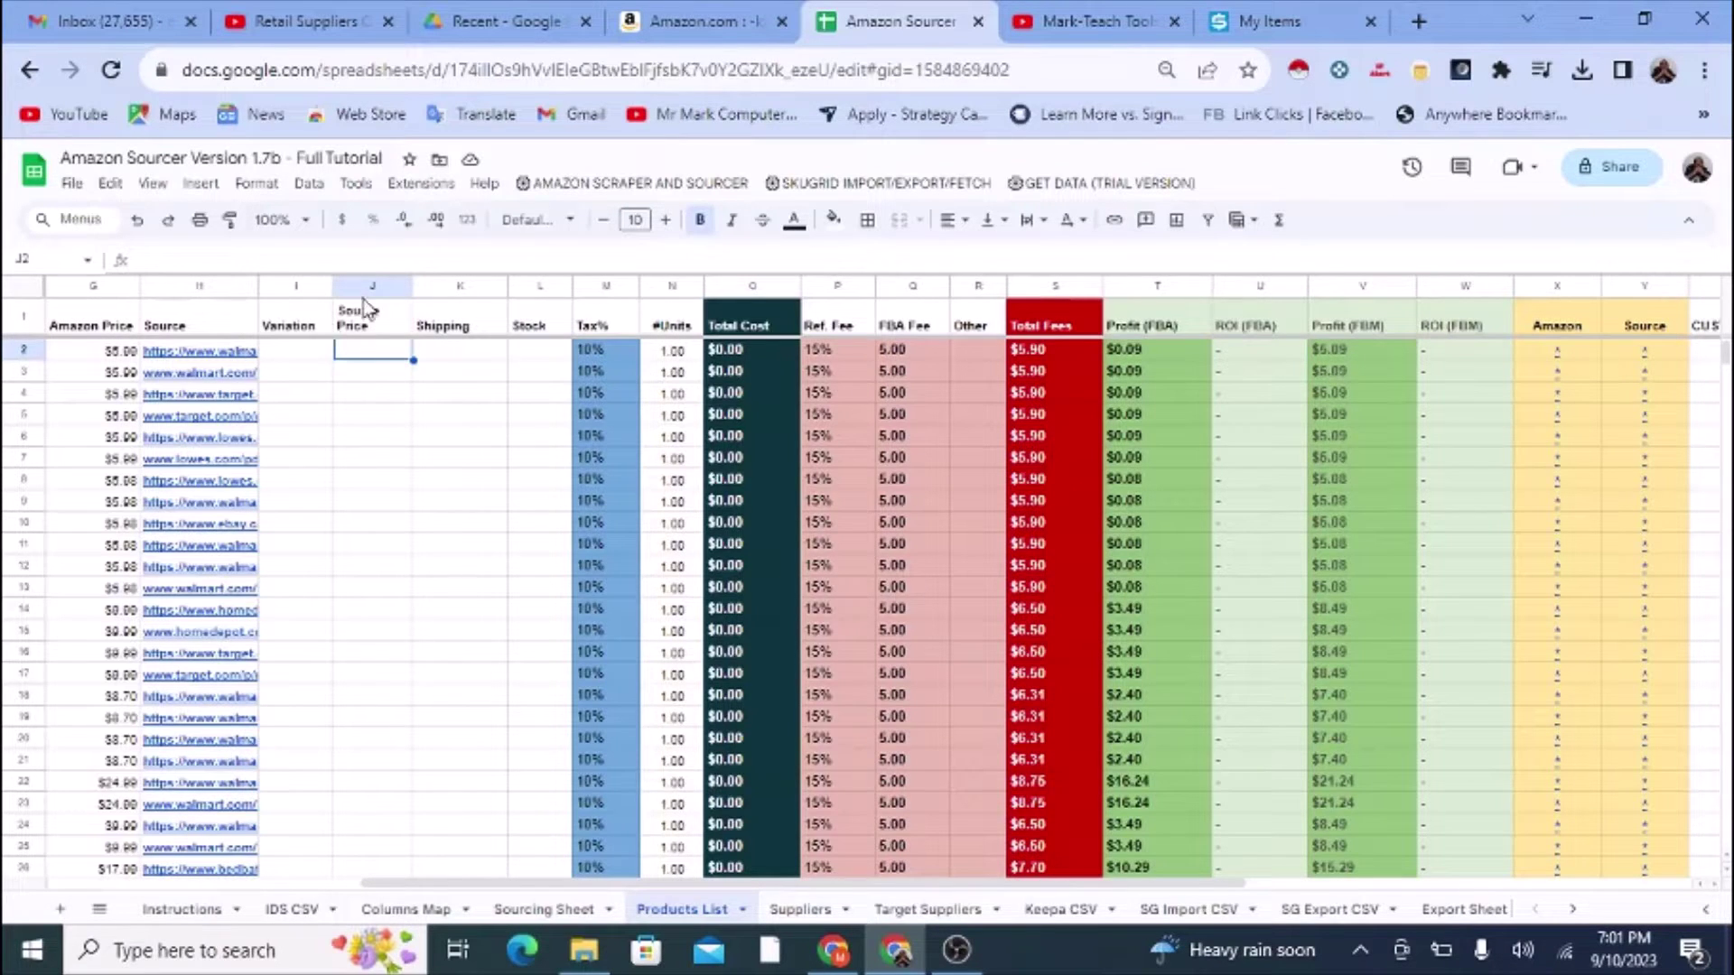
drag(367, 373, 370, 545)
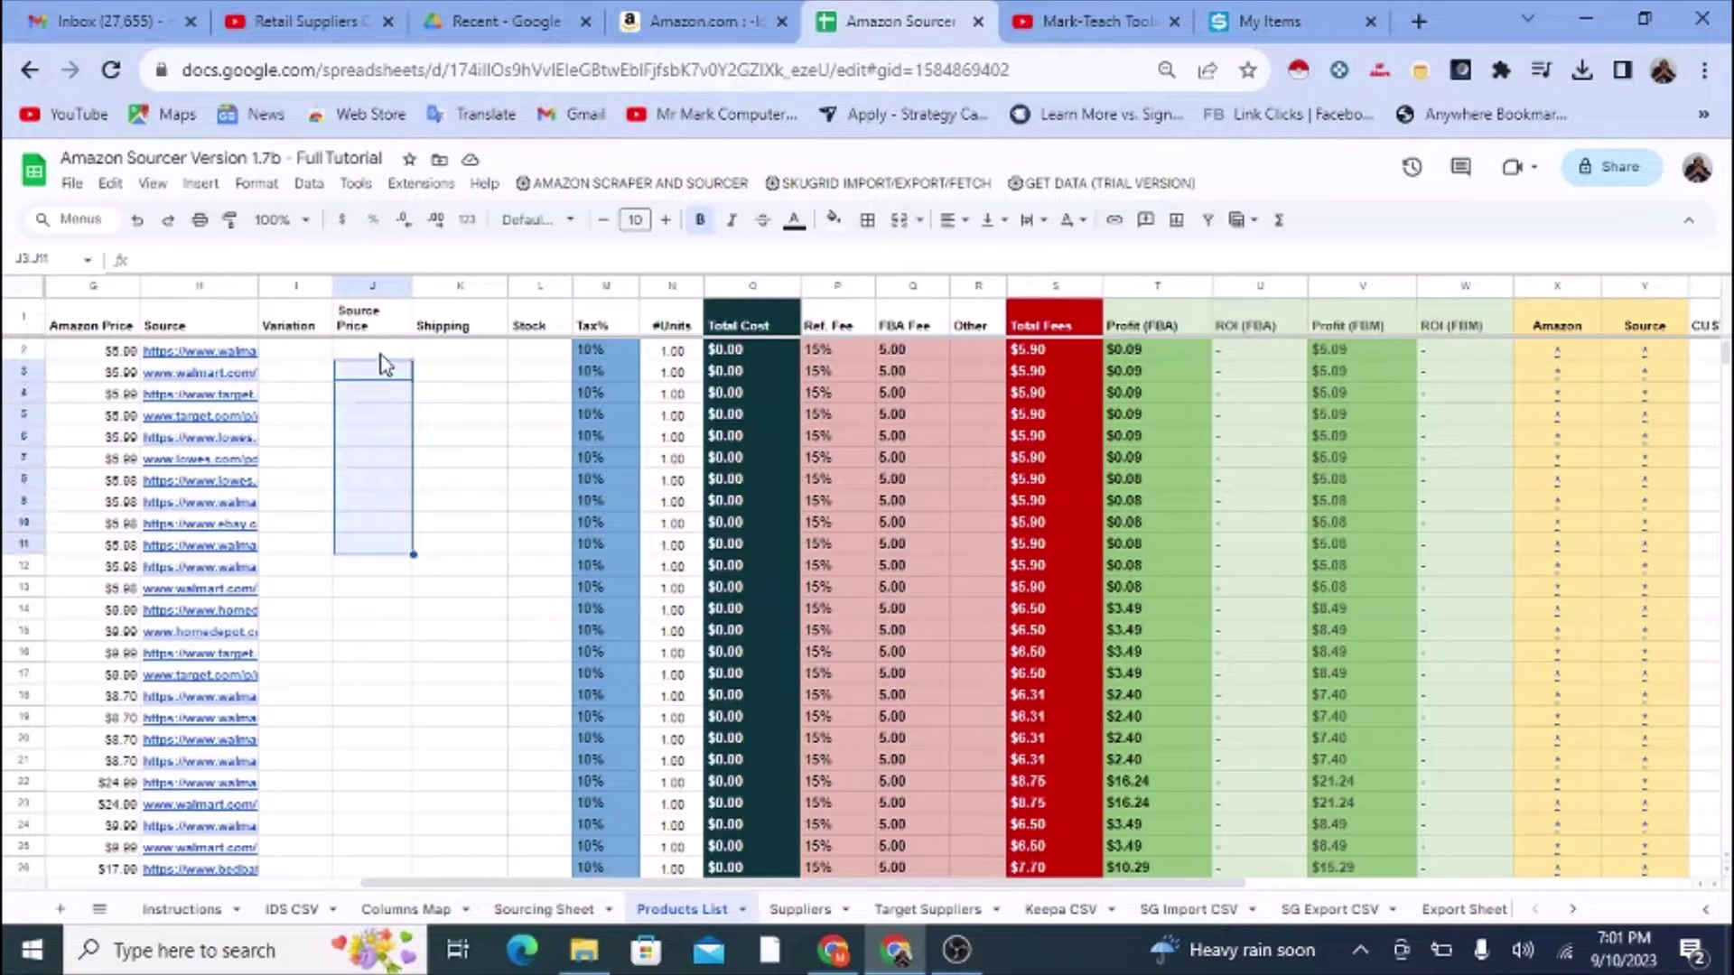
click(386, 352)
drag(524, 882, 398, 882)
Step: Switch to the SkuGrid inventory page, place its browser tab directly after the spreadsheet's, and dismiss the purge notice
drag(1267, 20, 1111, 19)
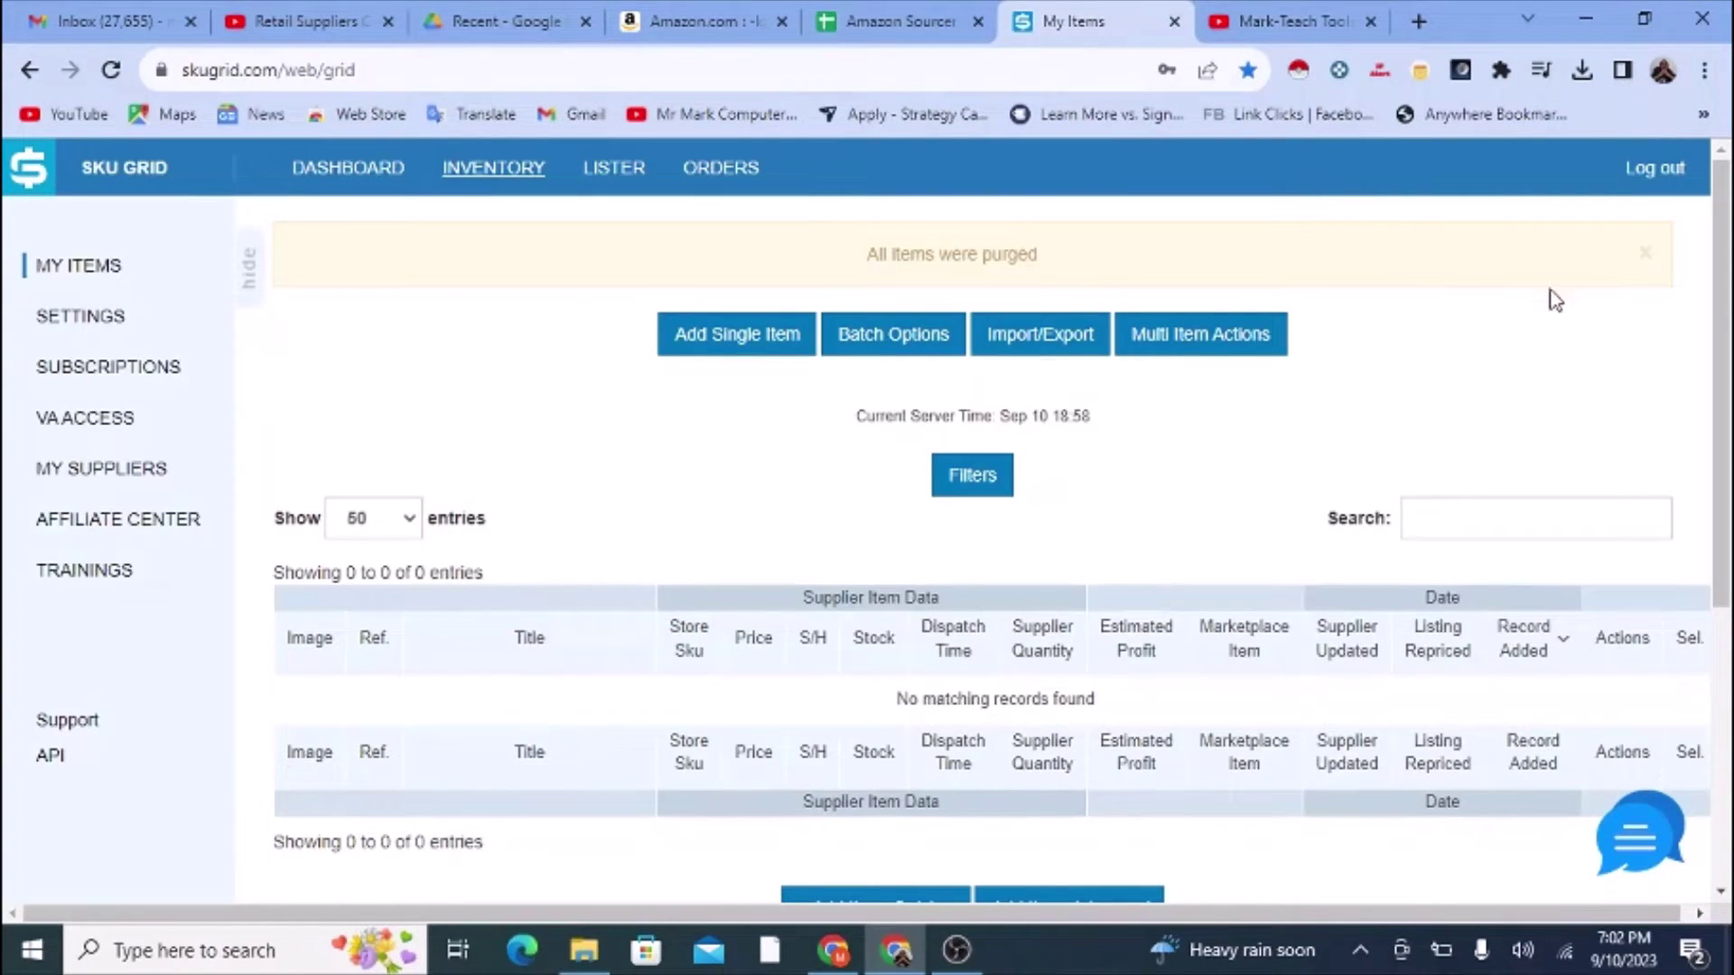
click(1646, 258)
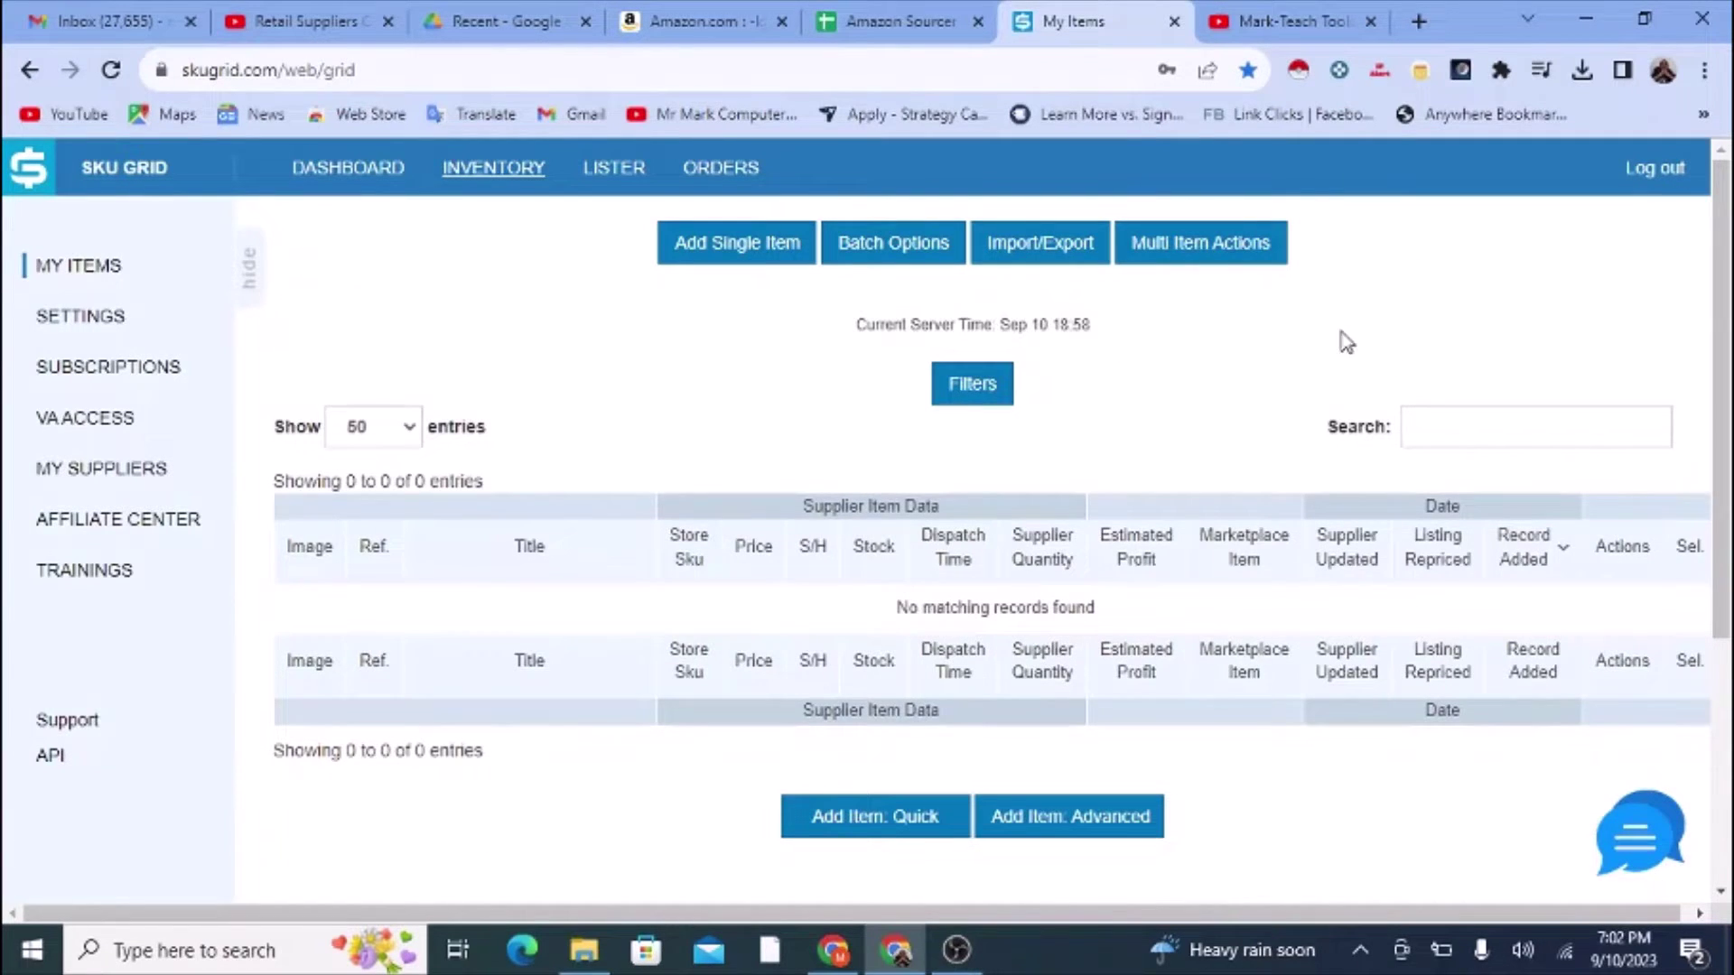
Step: Compare the Products List's source links and its Source Price, Shipping and Stock columns with the SkuGrid inventory page
click(890, 21)
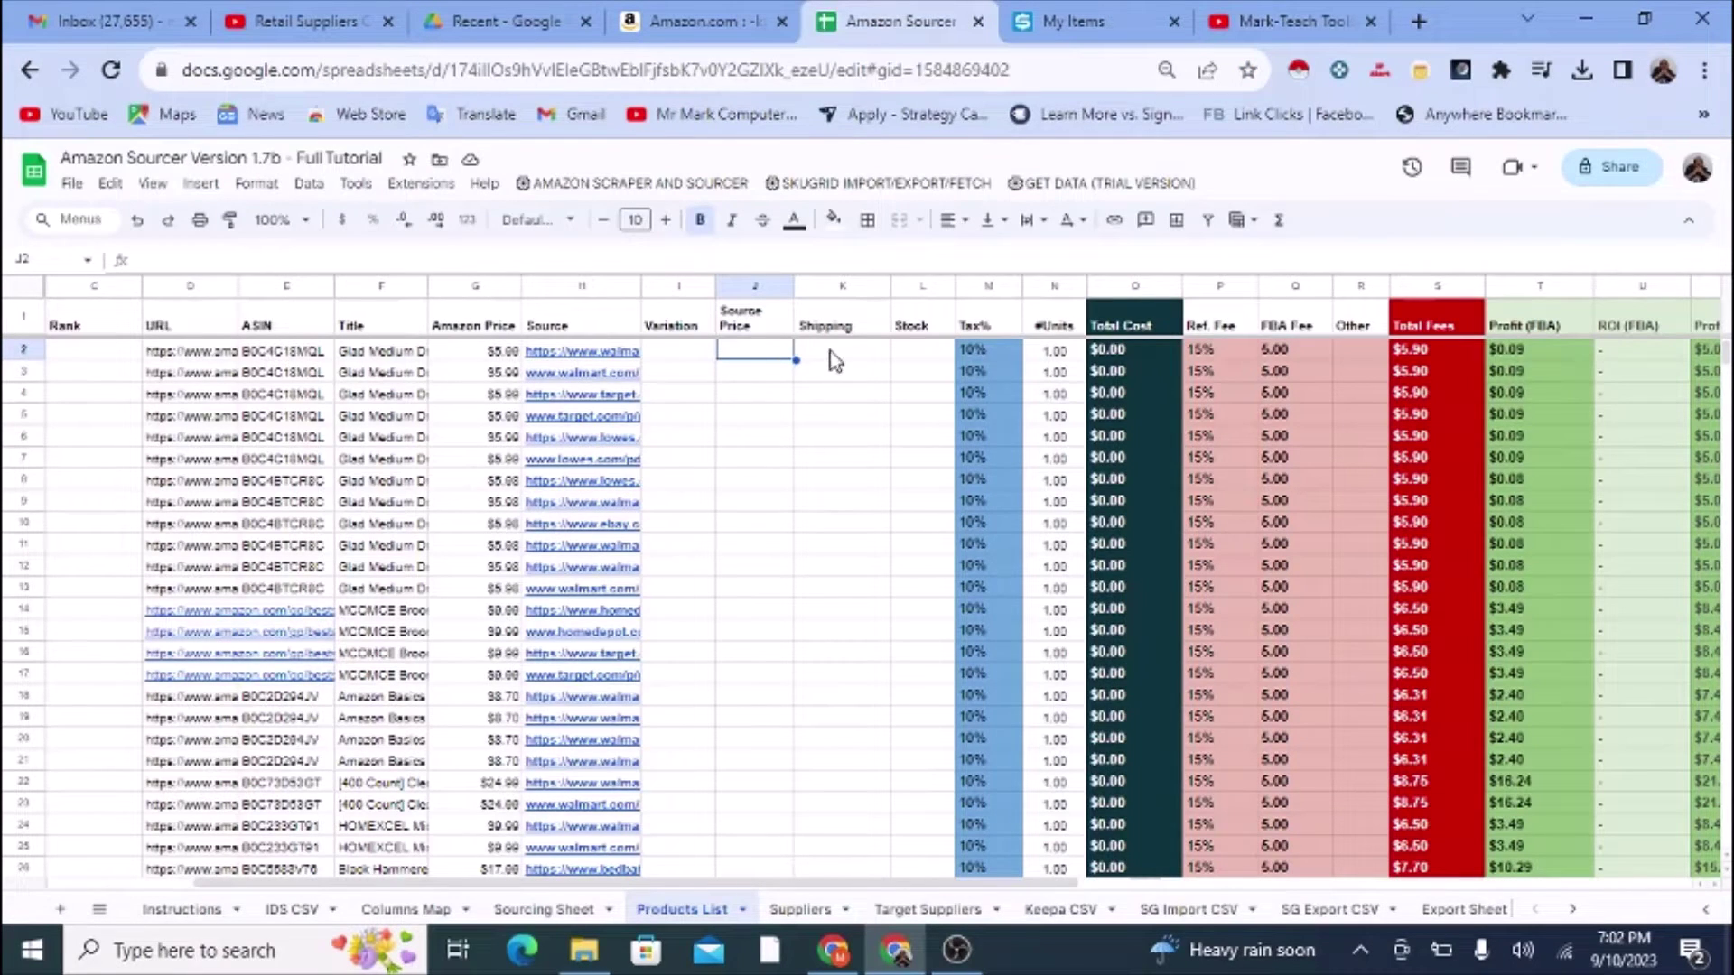
mouse_move(588, 357)
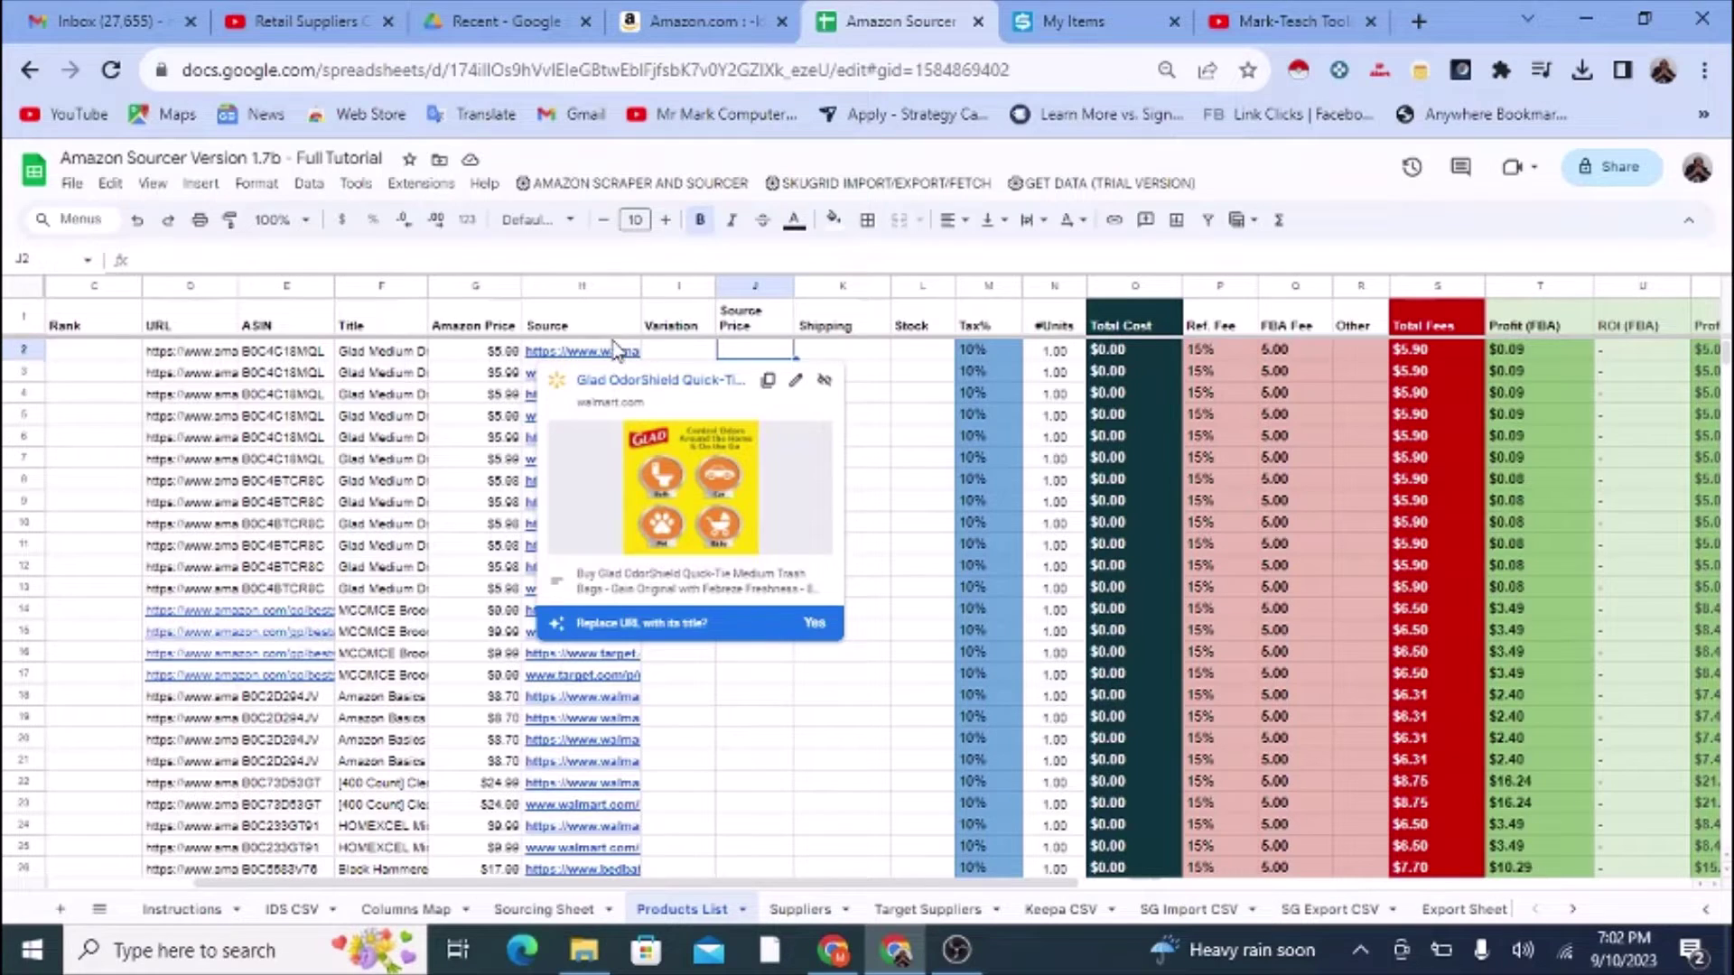
mouse_move(765, 354)
mouse_down()
mouse_move(816, 372)
mouse_move(894, 658)
mouse_up()
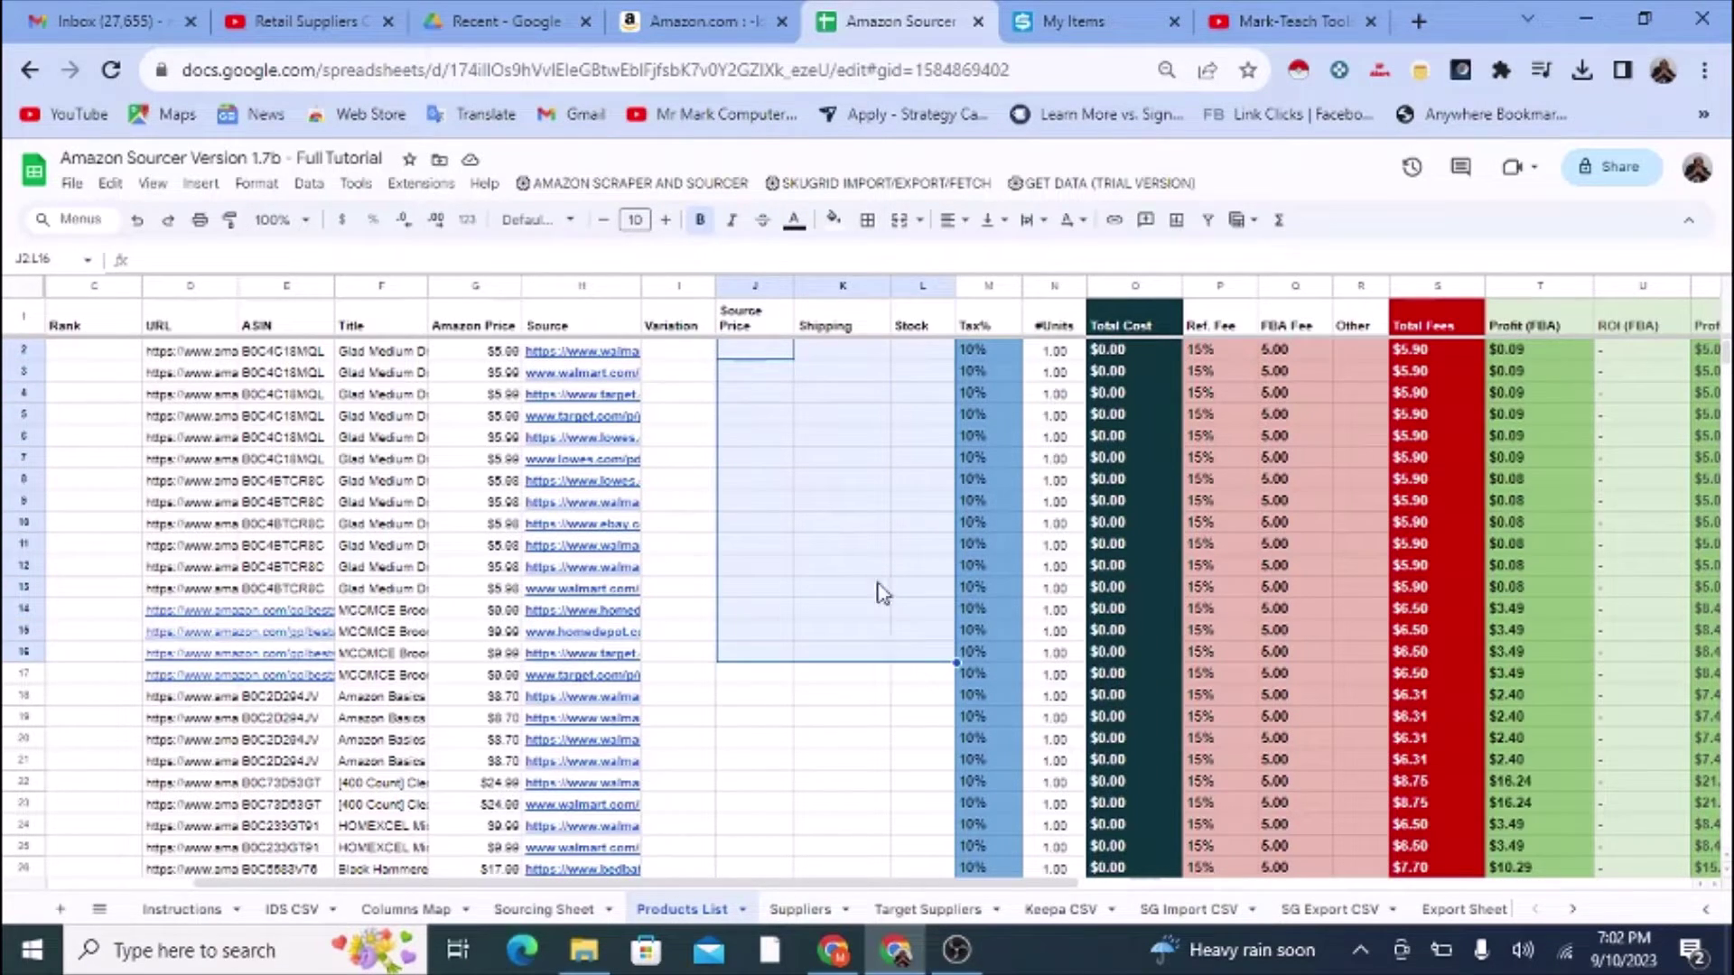
click(741, 353)
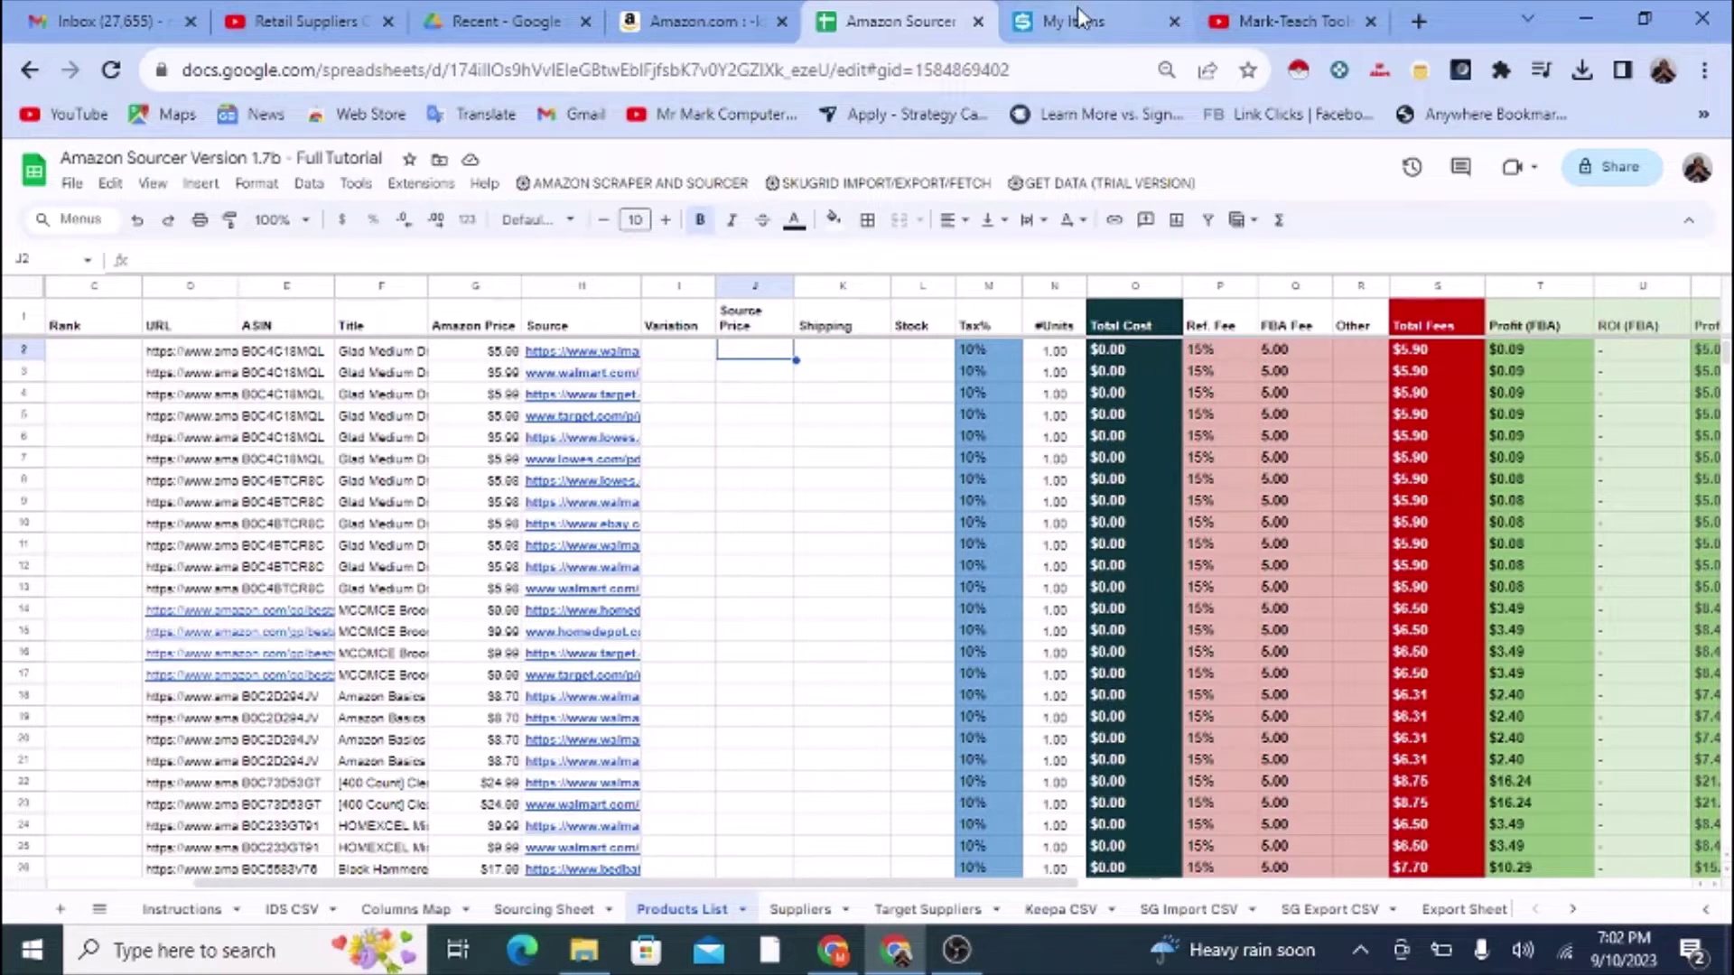
click(1059, 27)
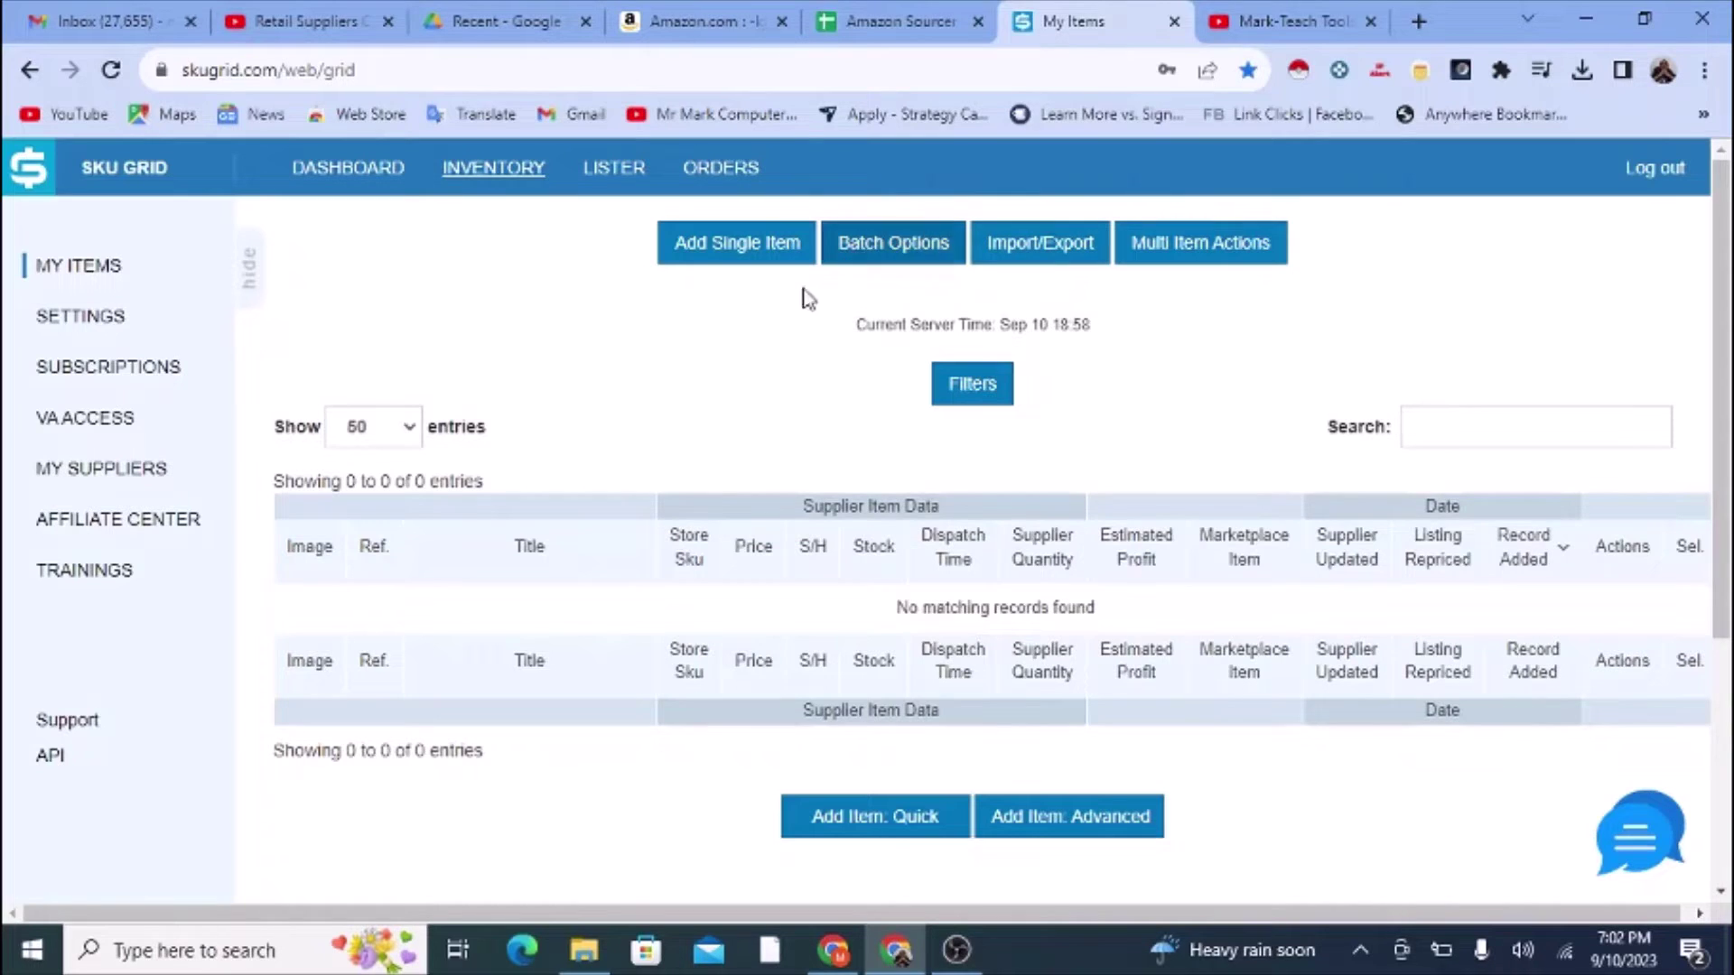
click(903, 19)
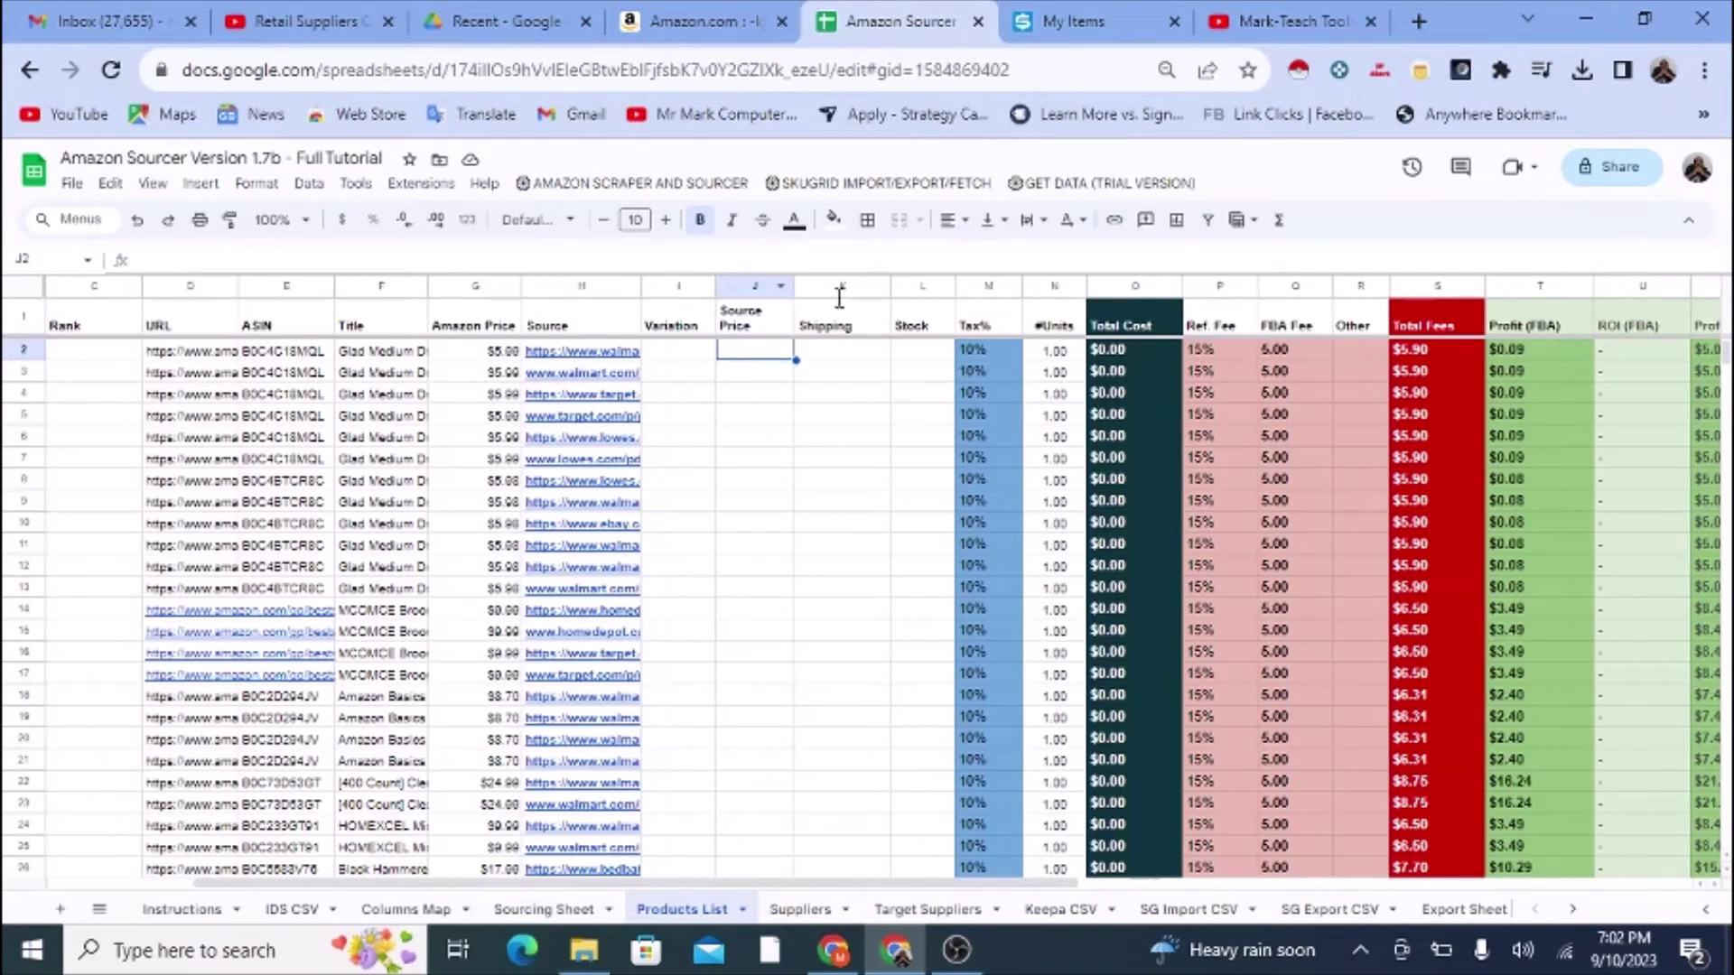
click(1052, 20)
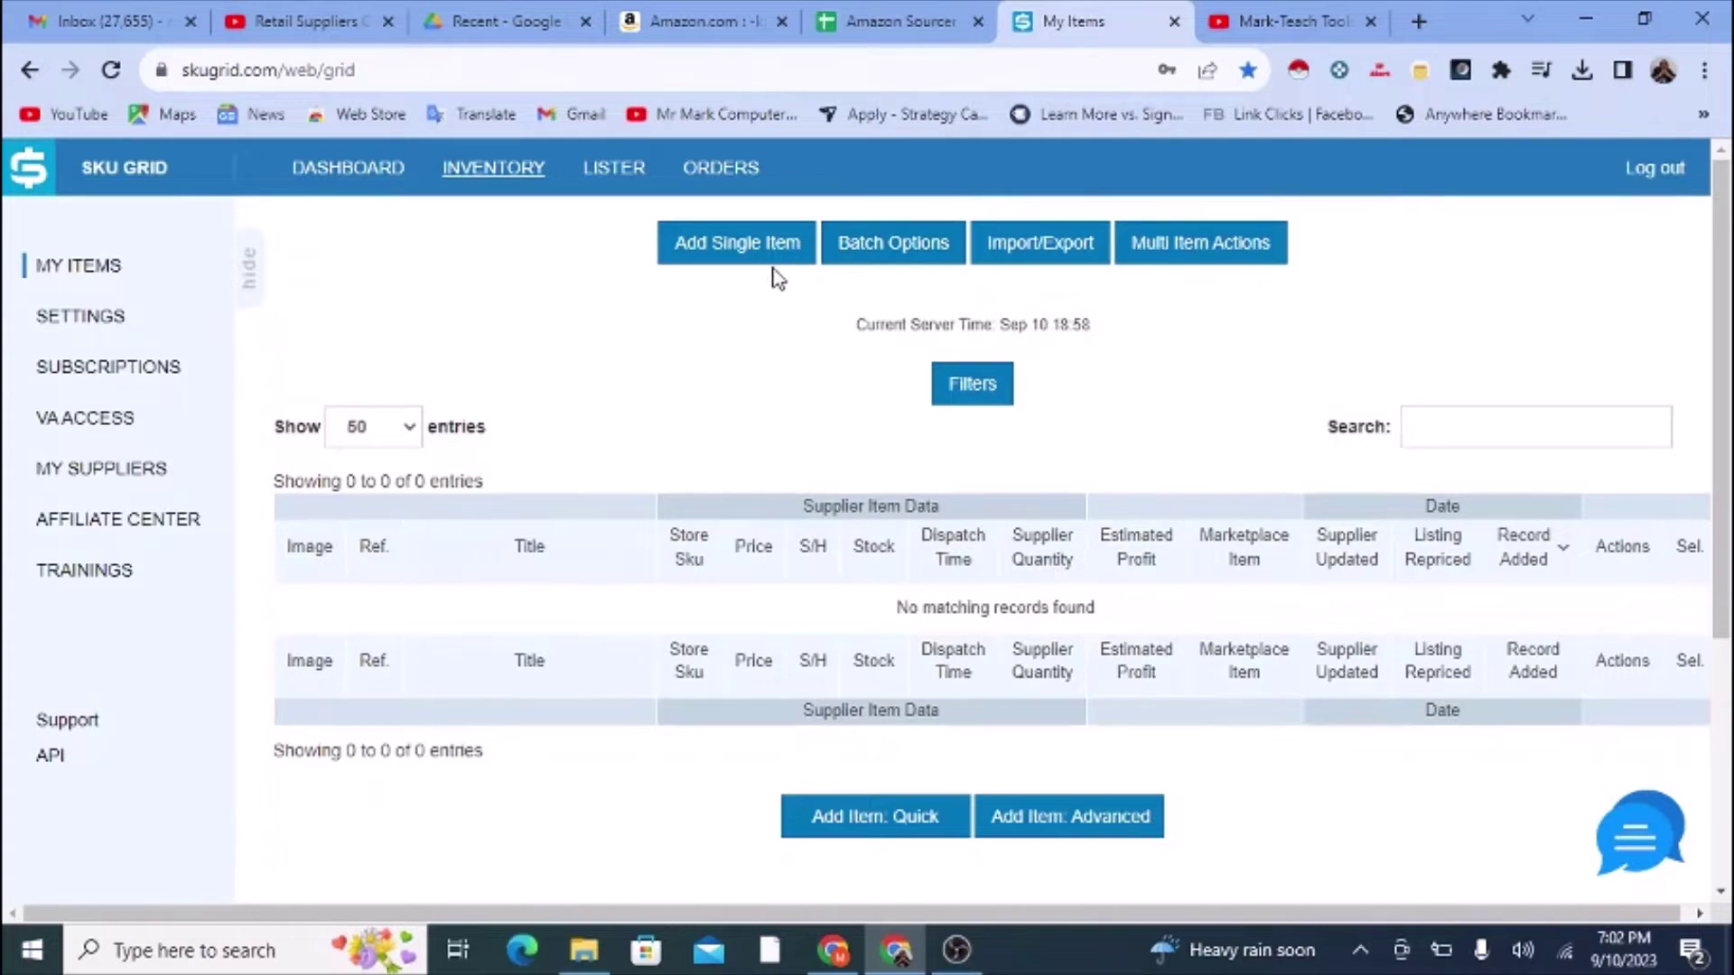
click(874, 20)
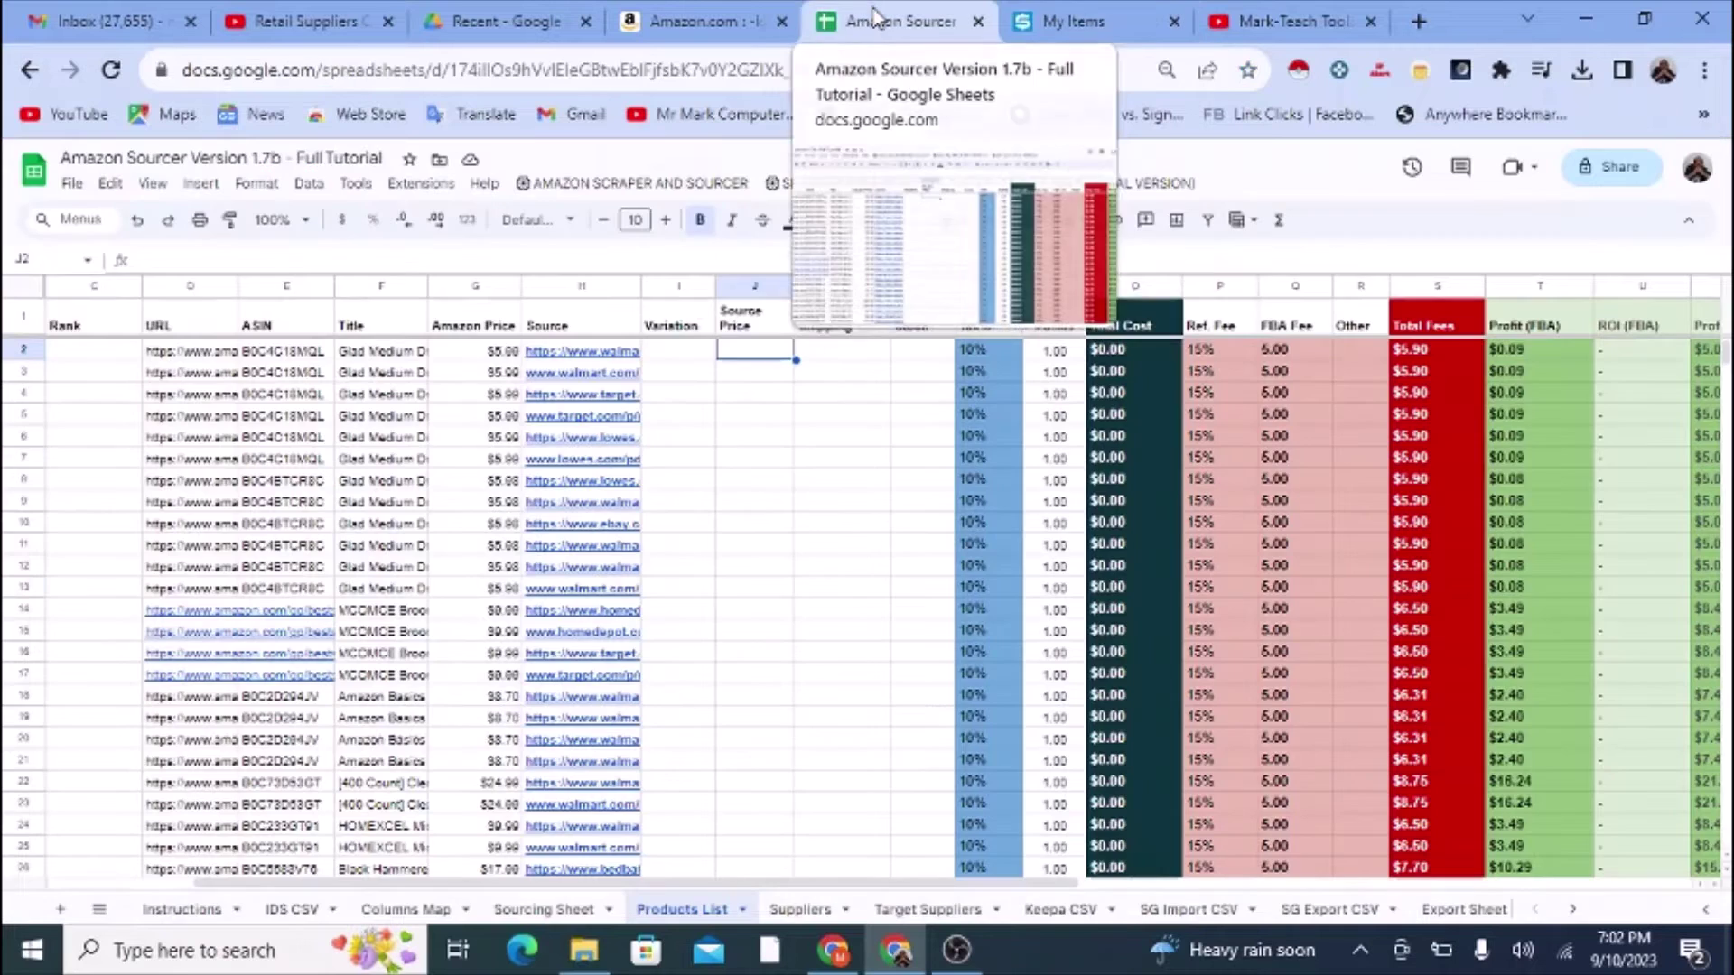
Step: On the Sourcing Sheet, check the SkuGrid limit note and source total, and set Max Number of Sources for SkuGrid to 200
click(546, 911)
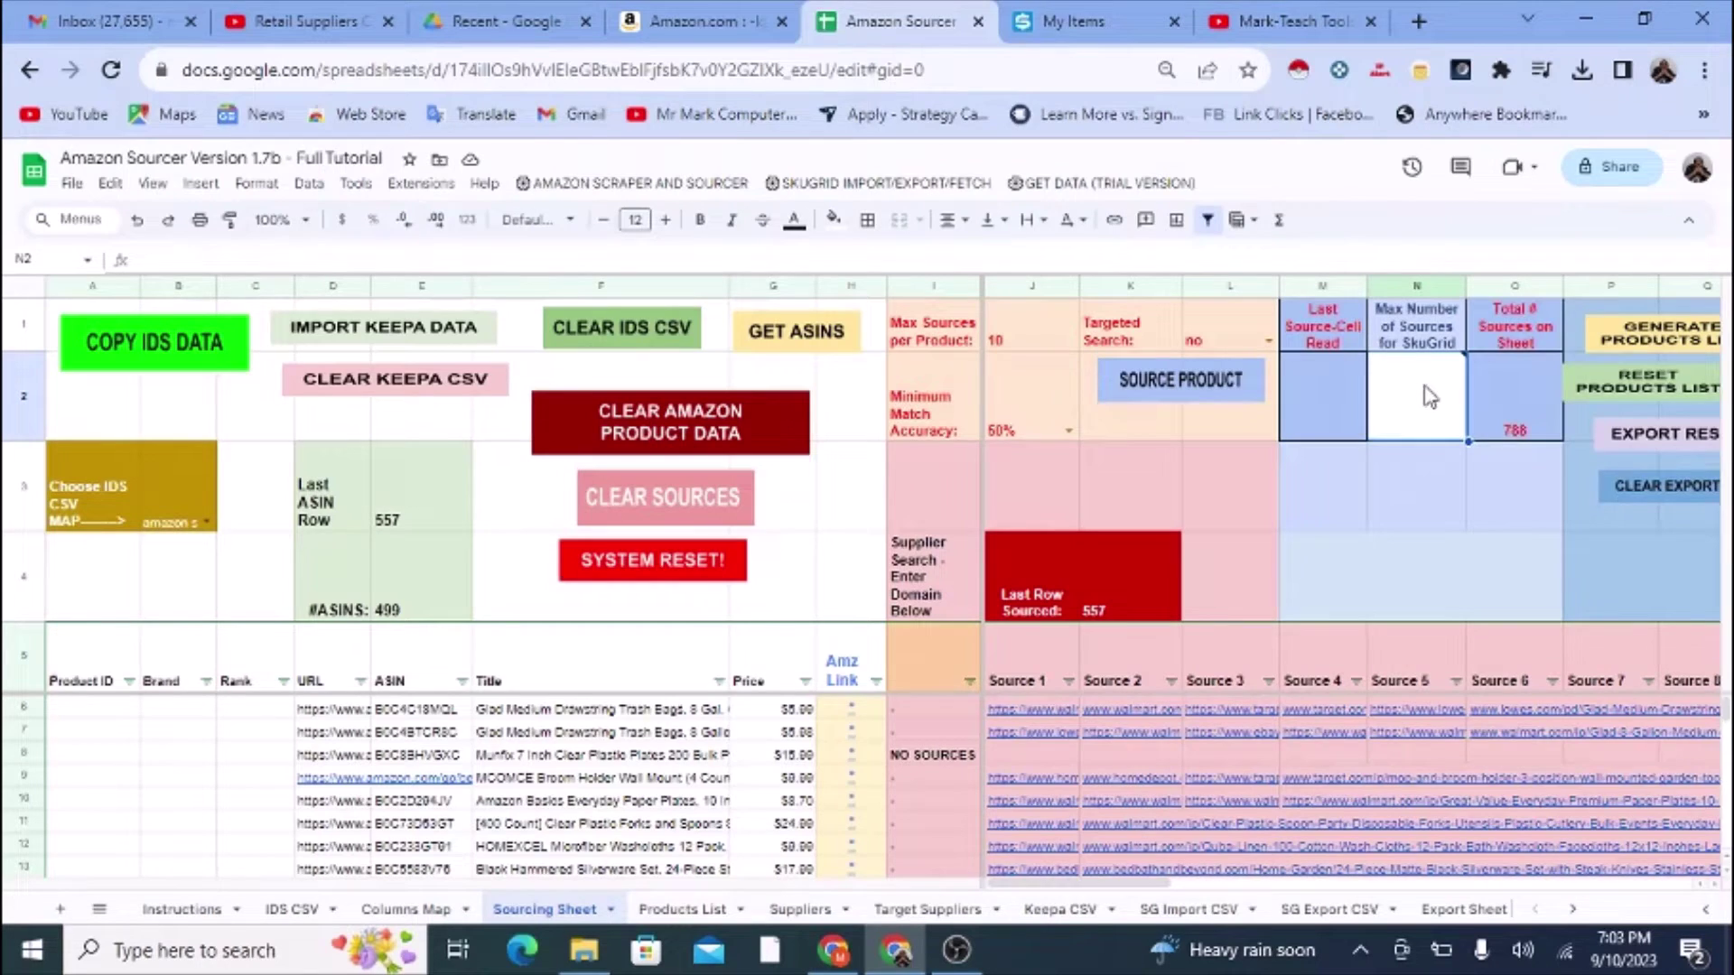
mouse_move(1423, 404)
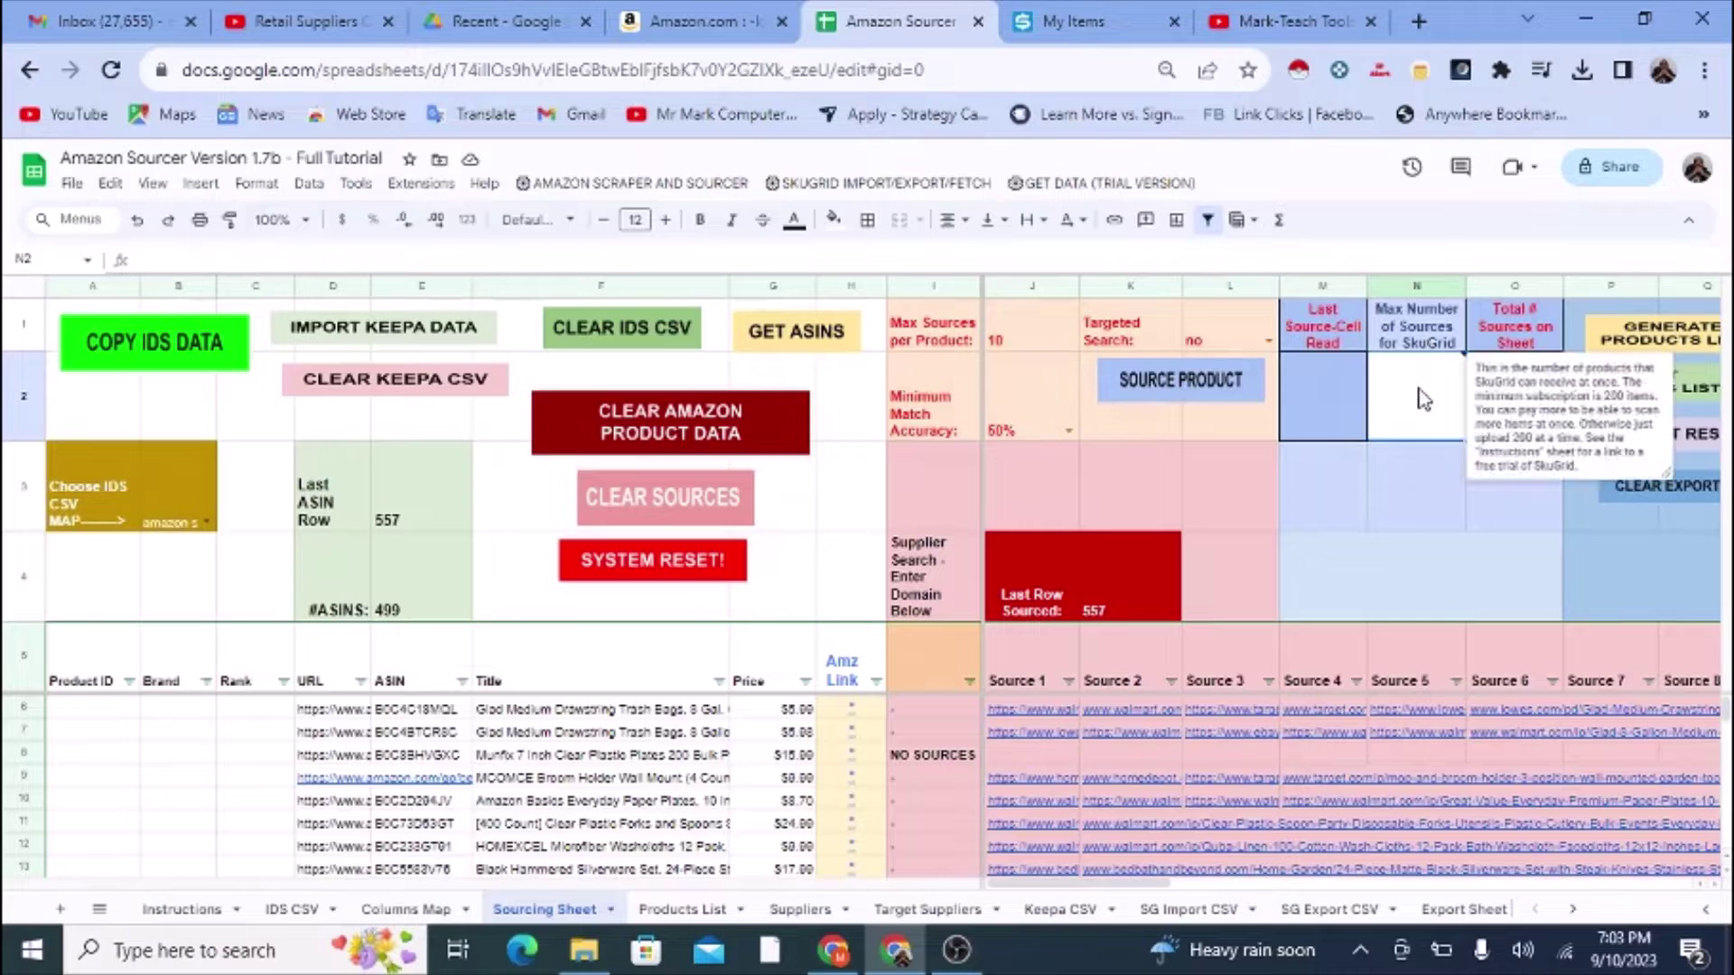
click(1411, 492)
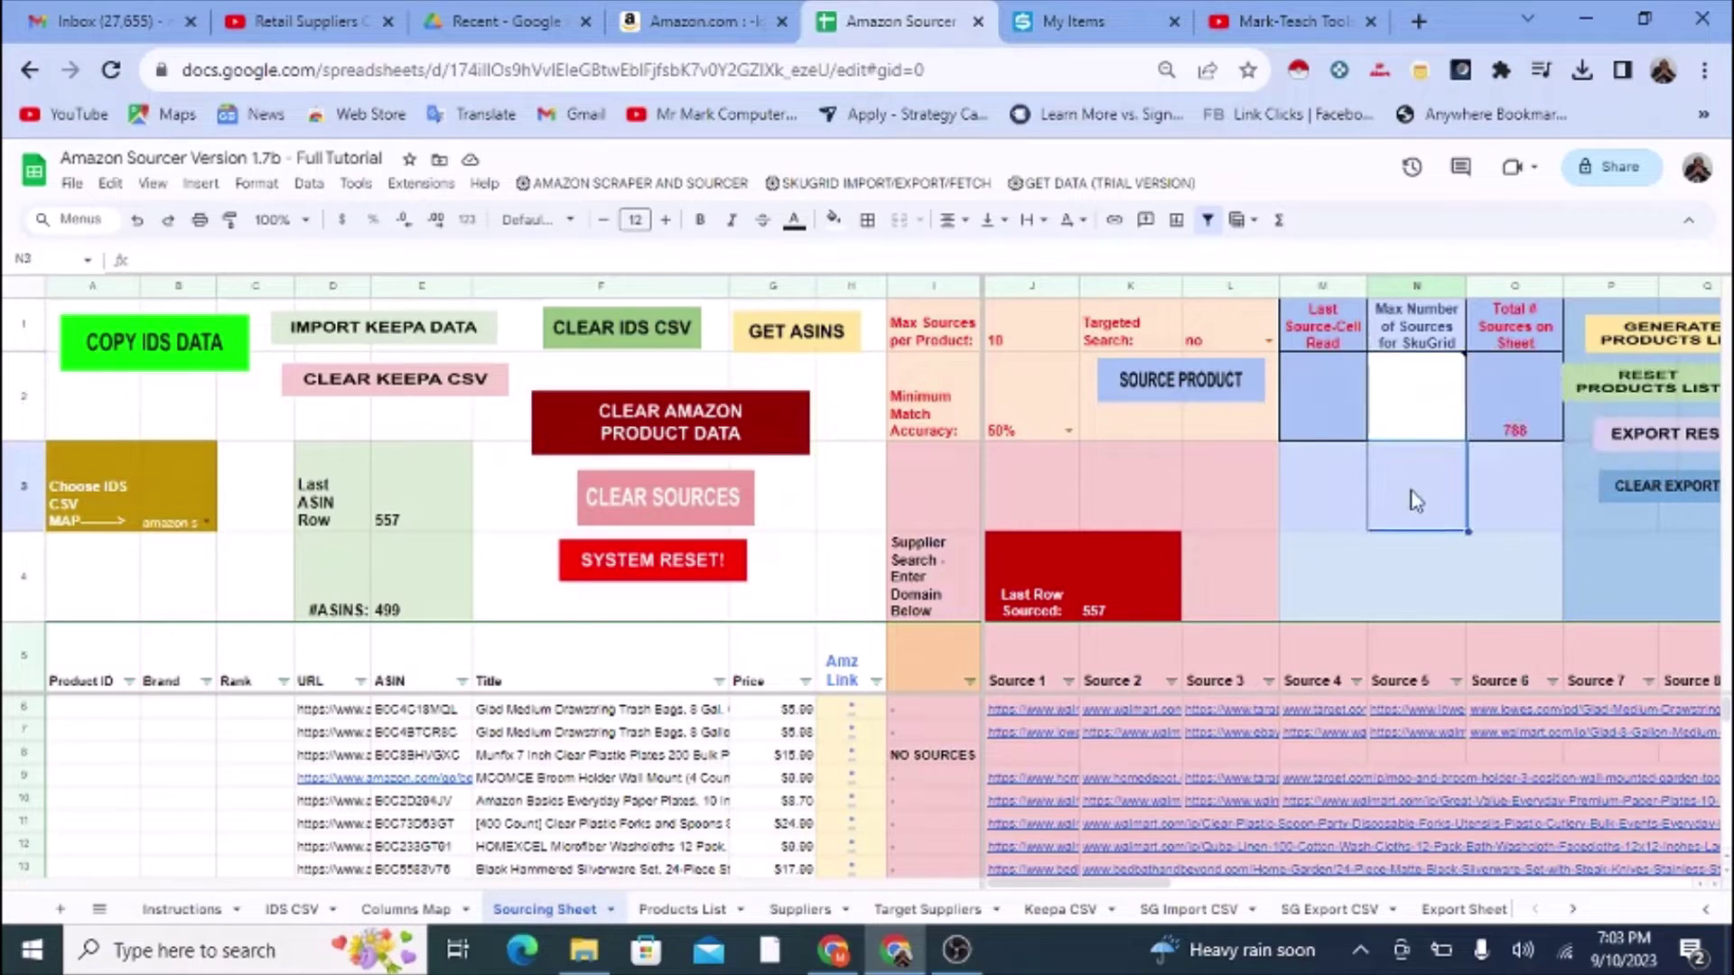
click(1525, 401)
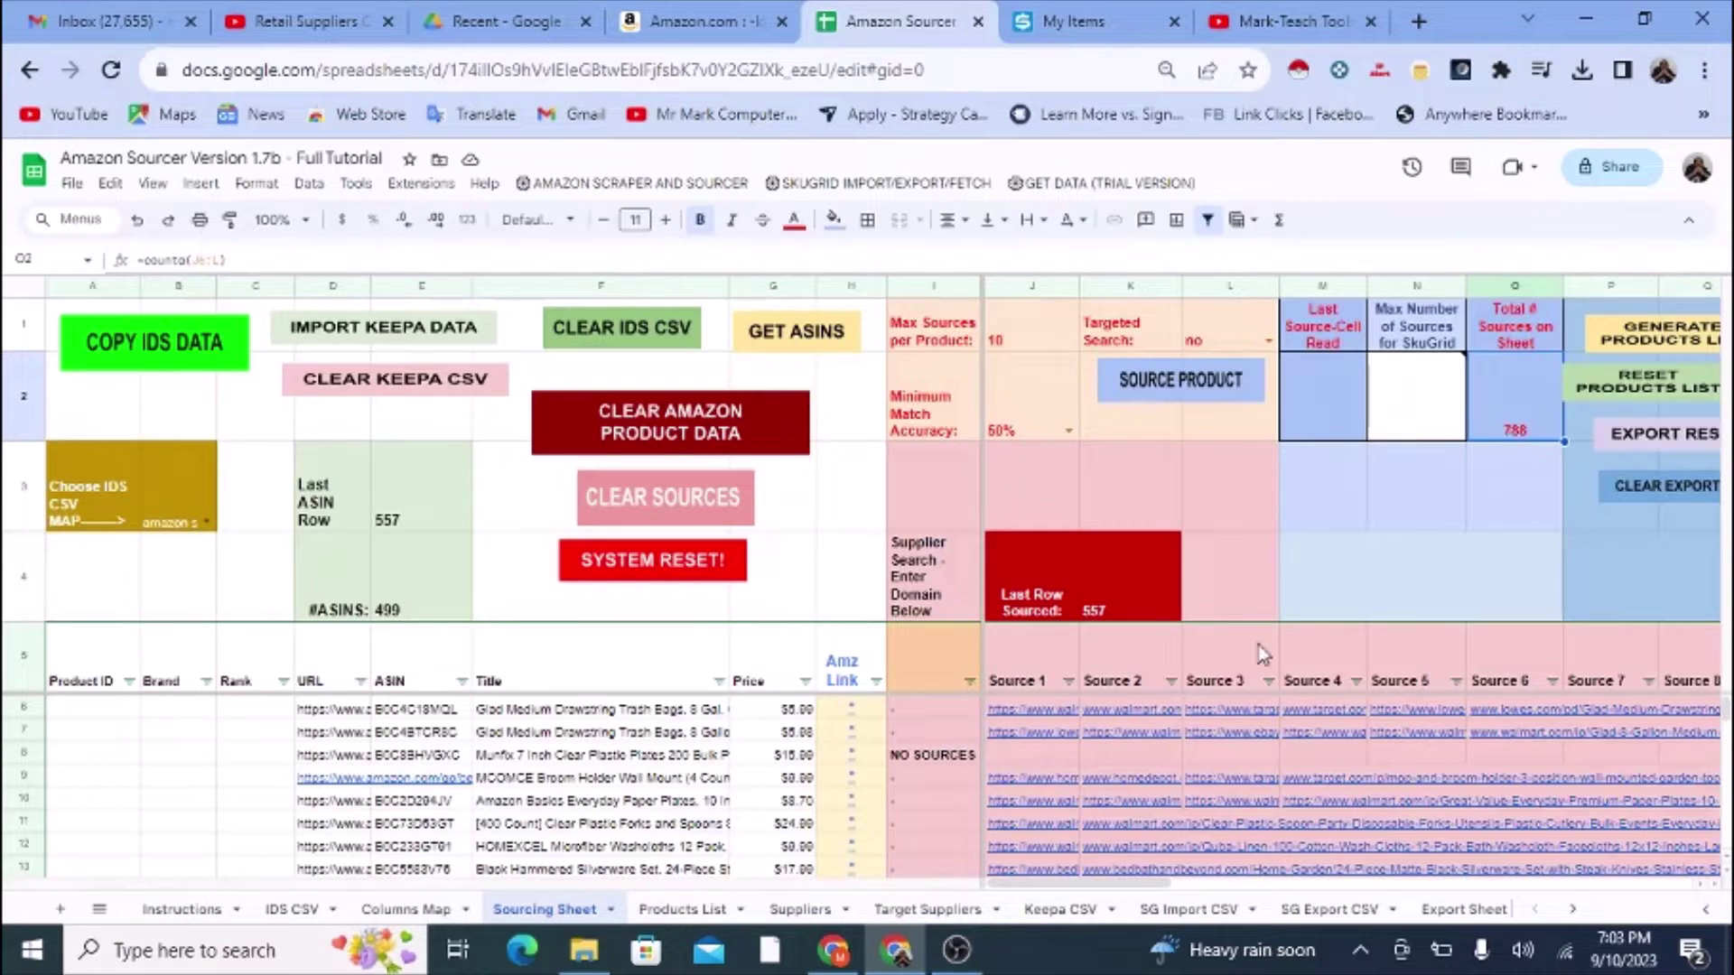
drag(1038, 710, 1576, 824)
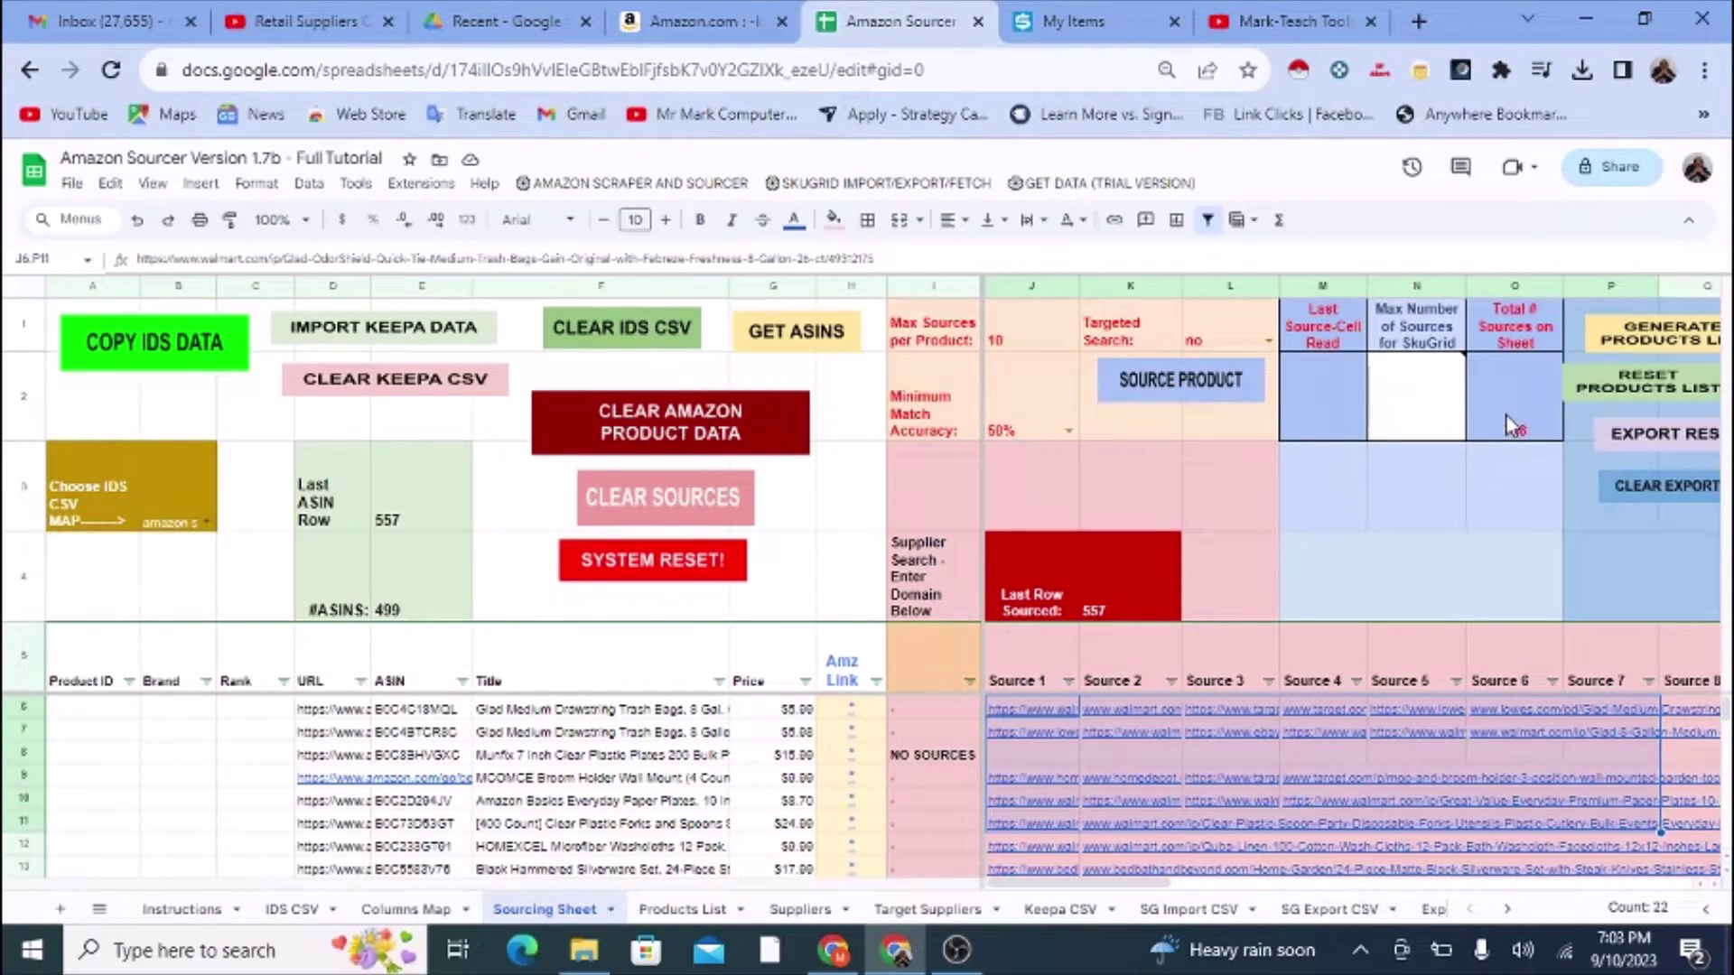
click(1445, 416)
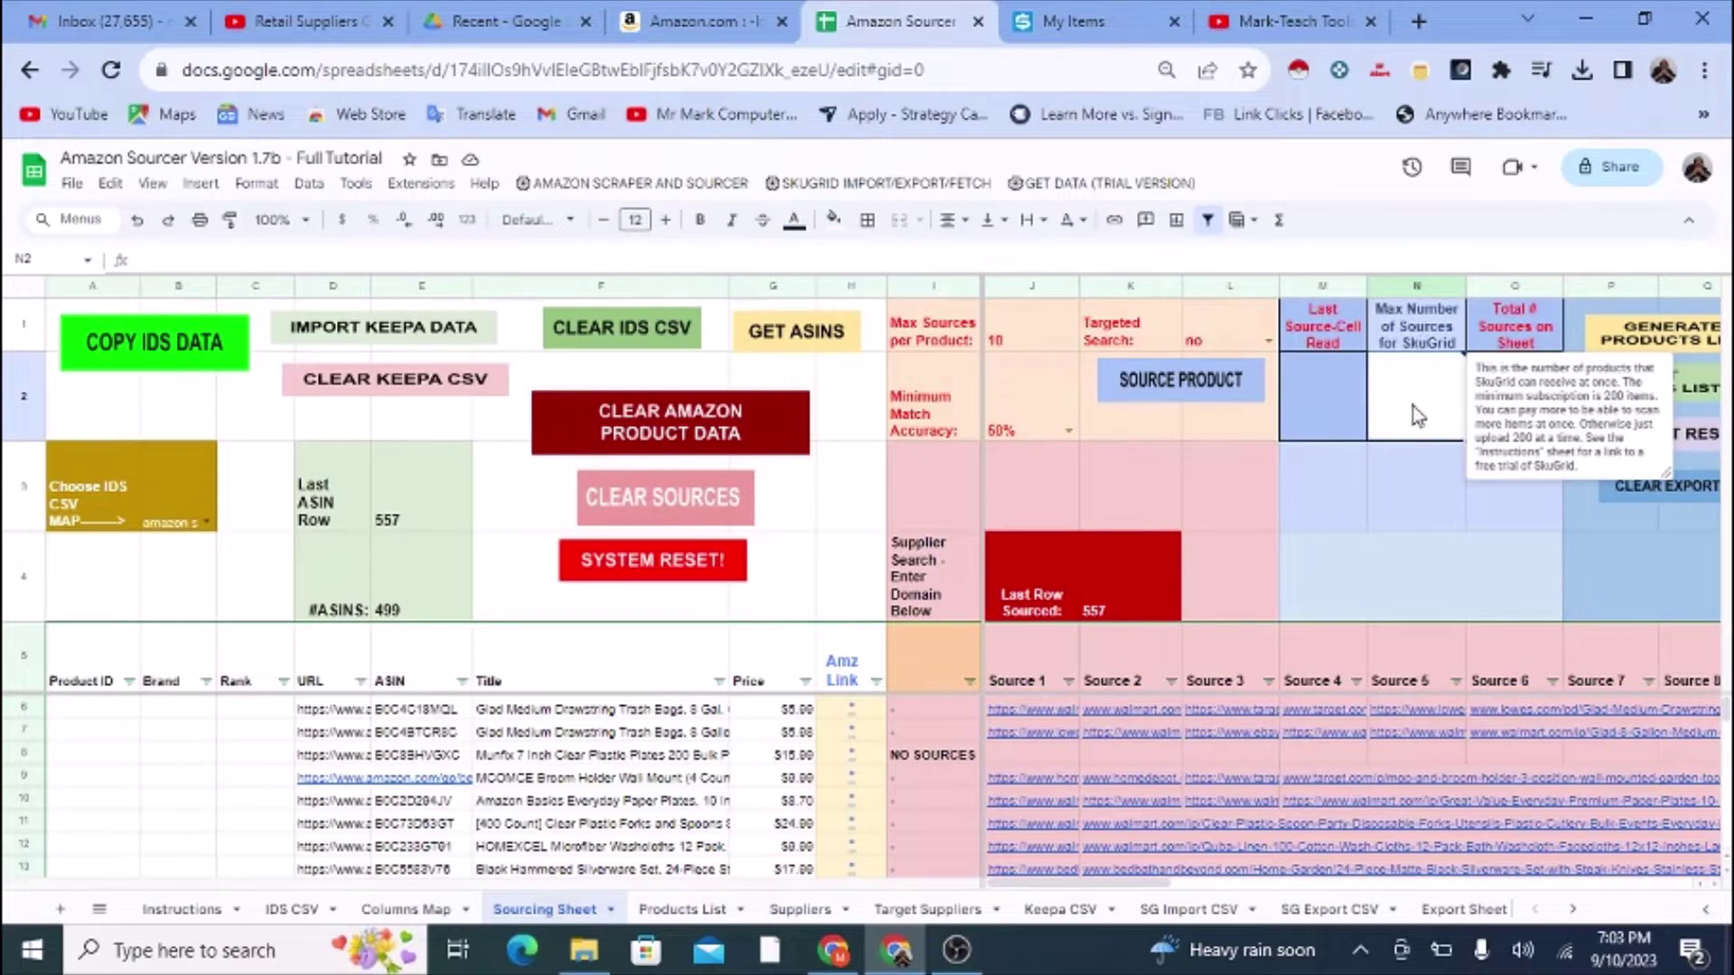
click(1054, 22)
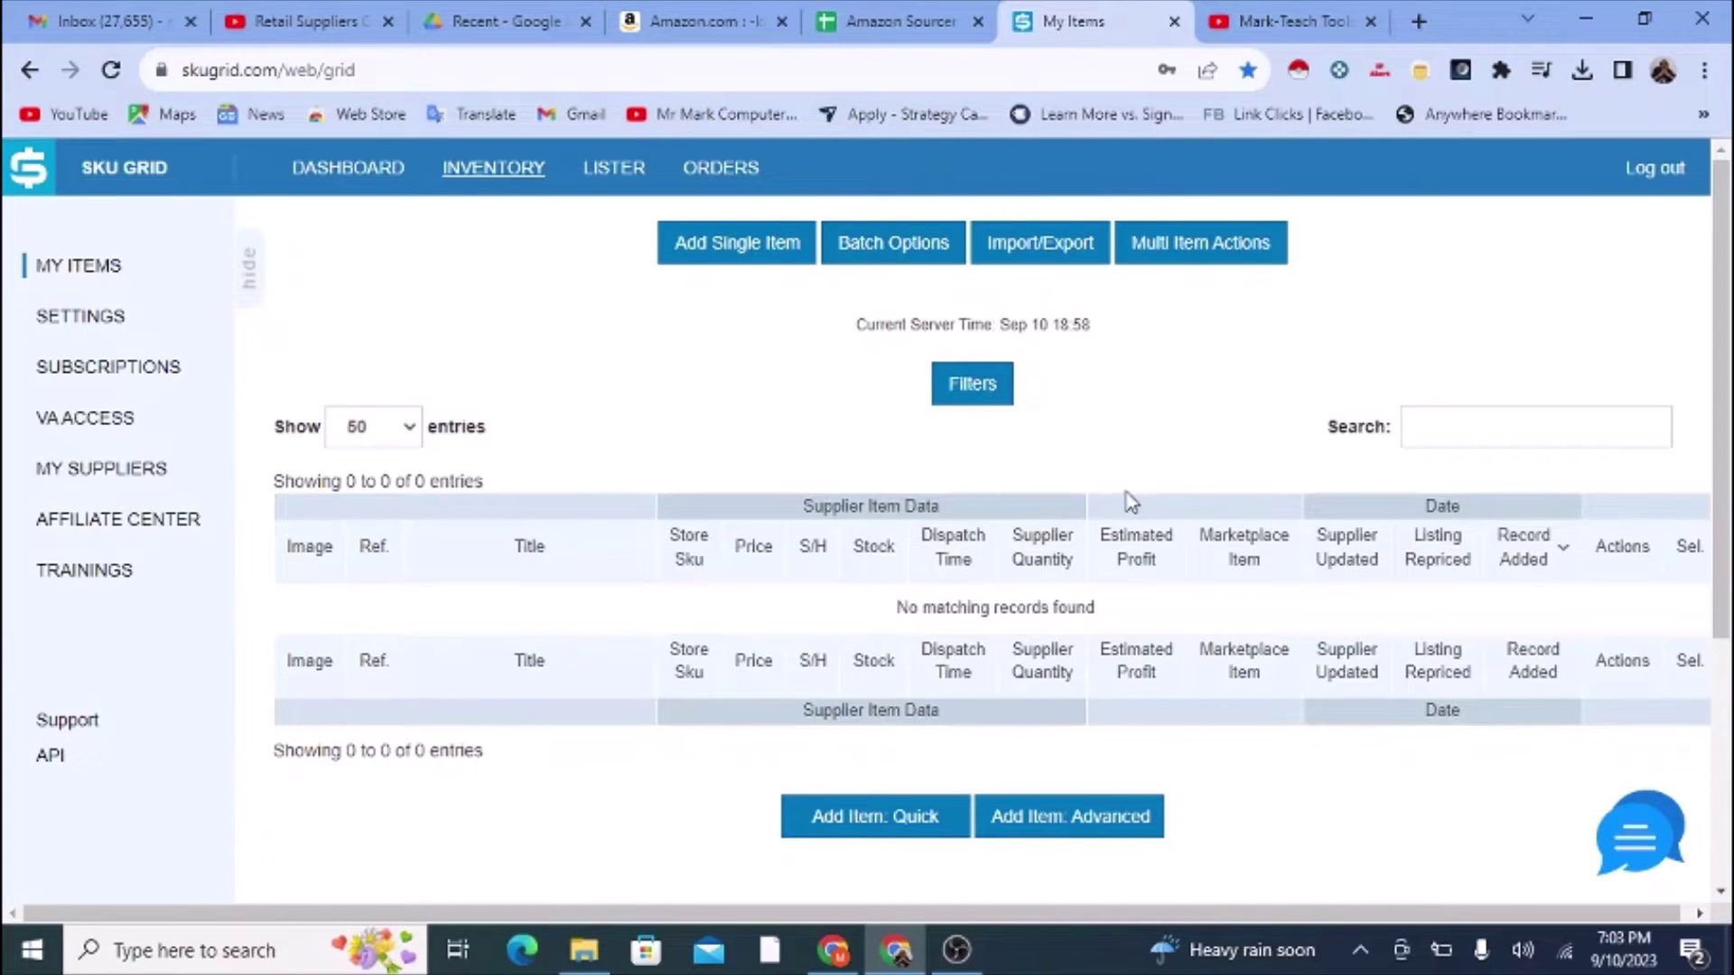
click(894, 21)
mouse_move(1425, 398)
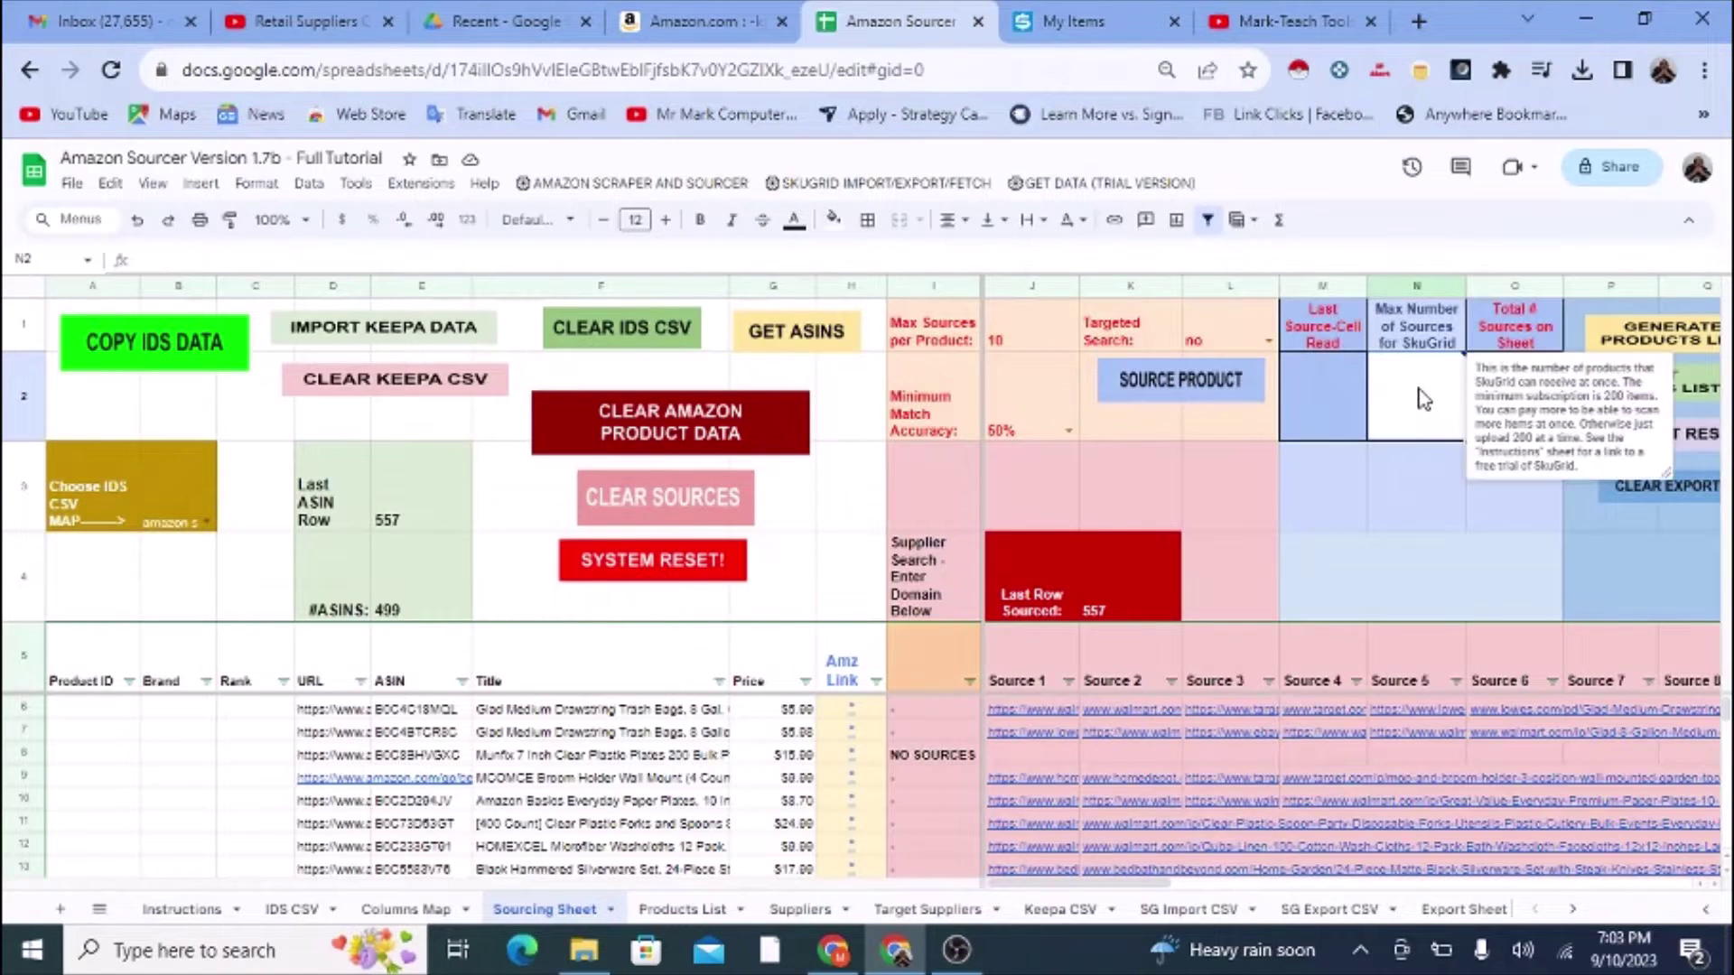
text(200)
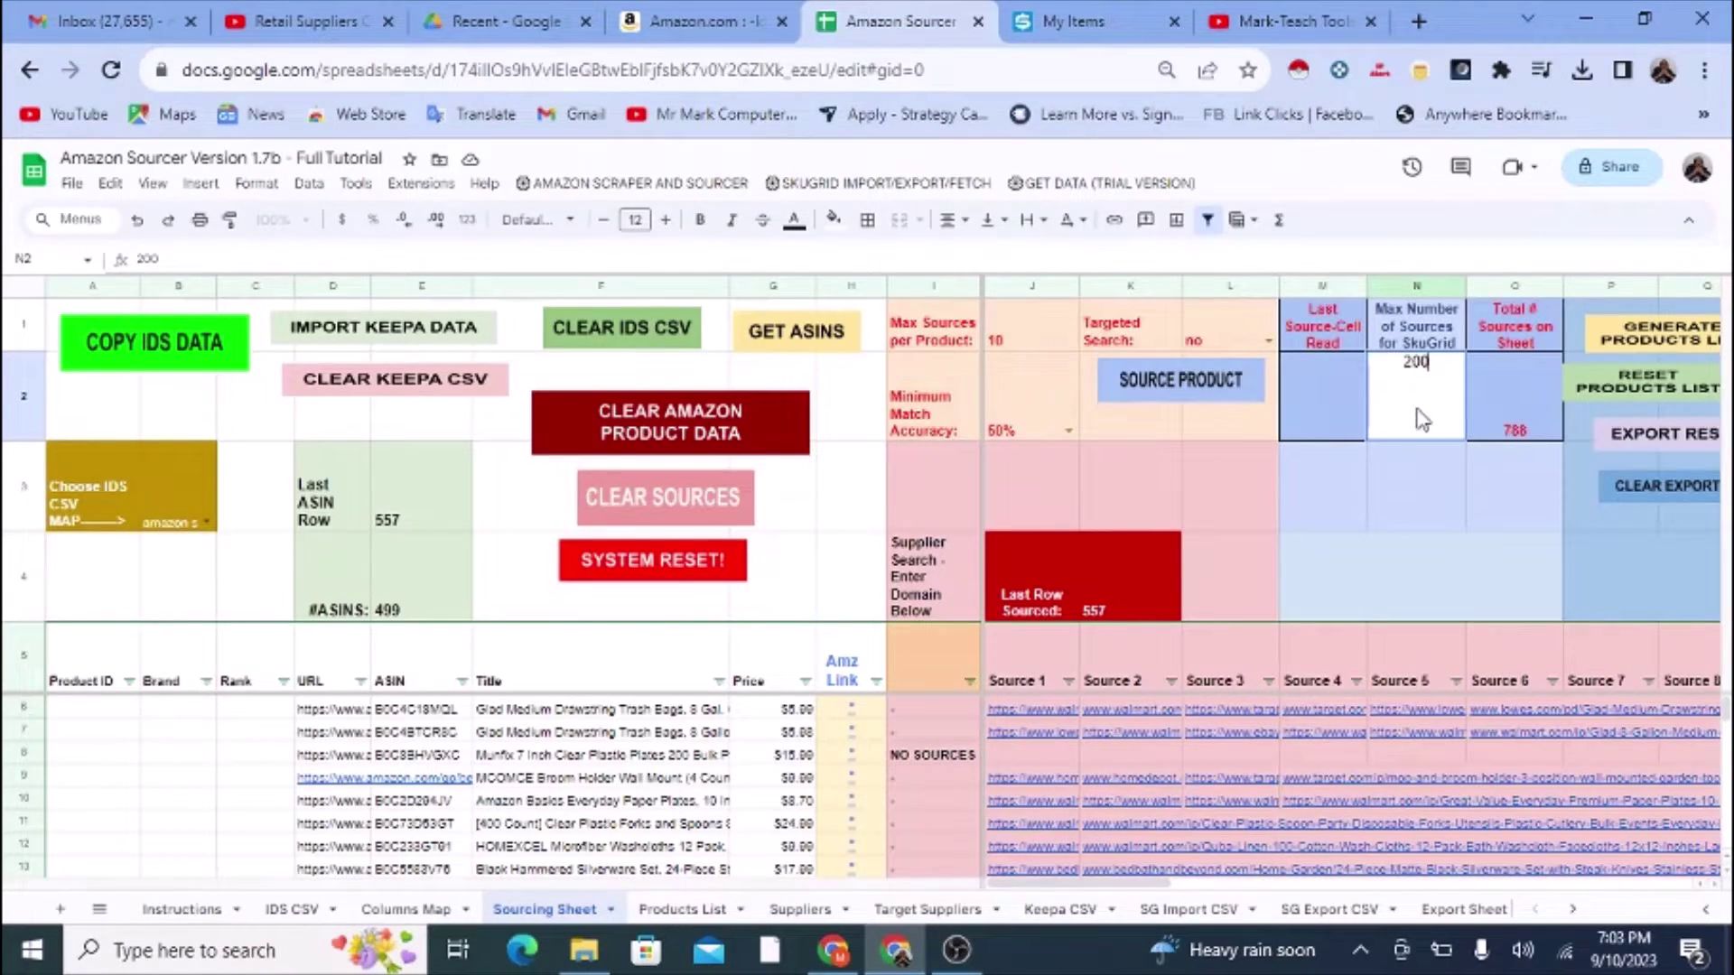
key(Return)
click(1419, 438)
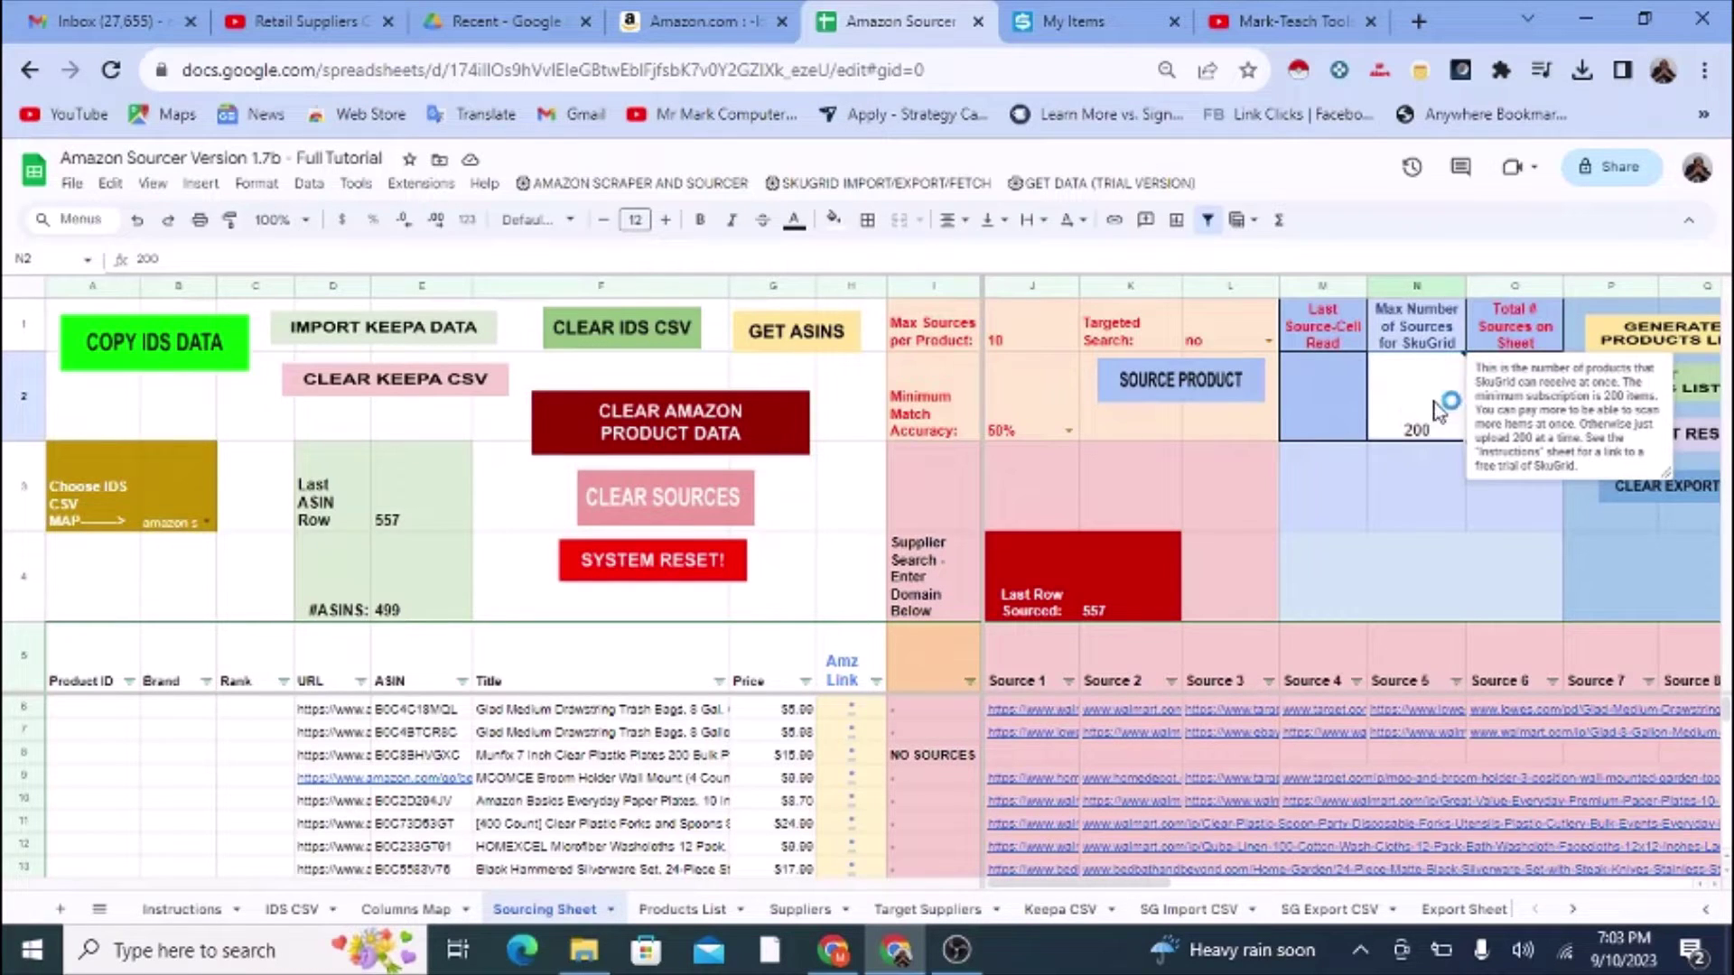
Step: Generate the SkuGrid import CSV and review the full list of vendor URLs on the SG Import CSV sheet
click(848, 183)
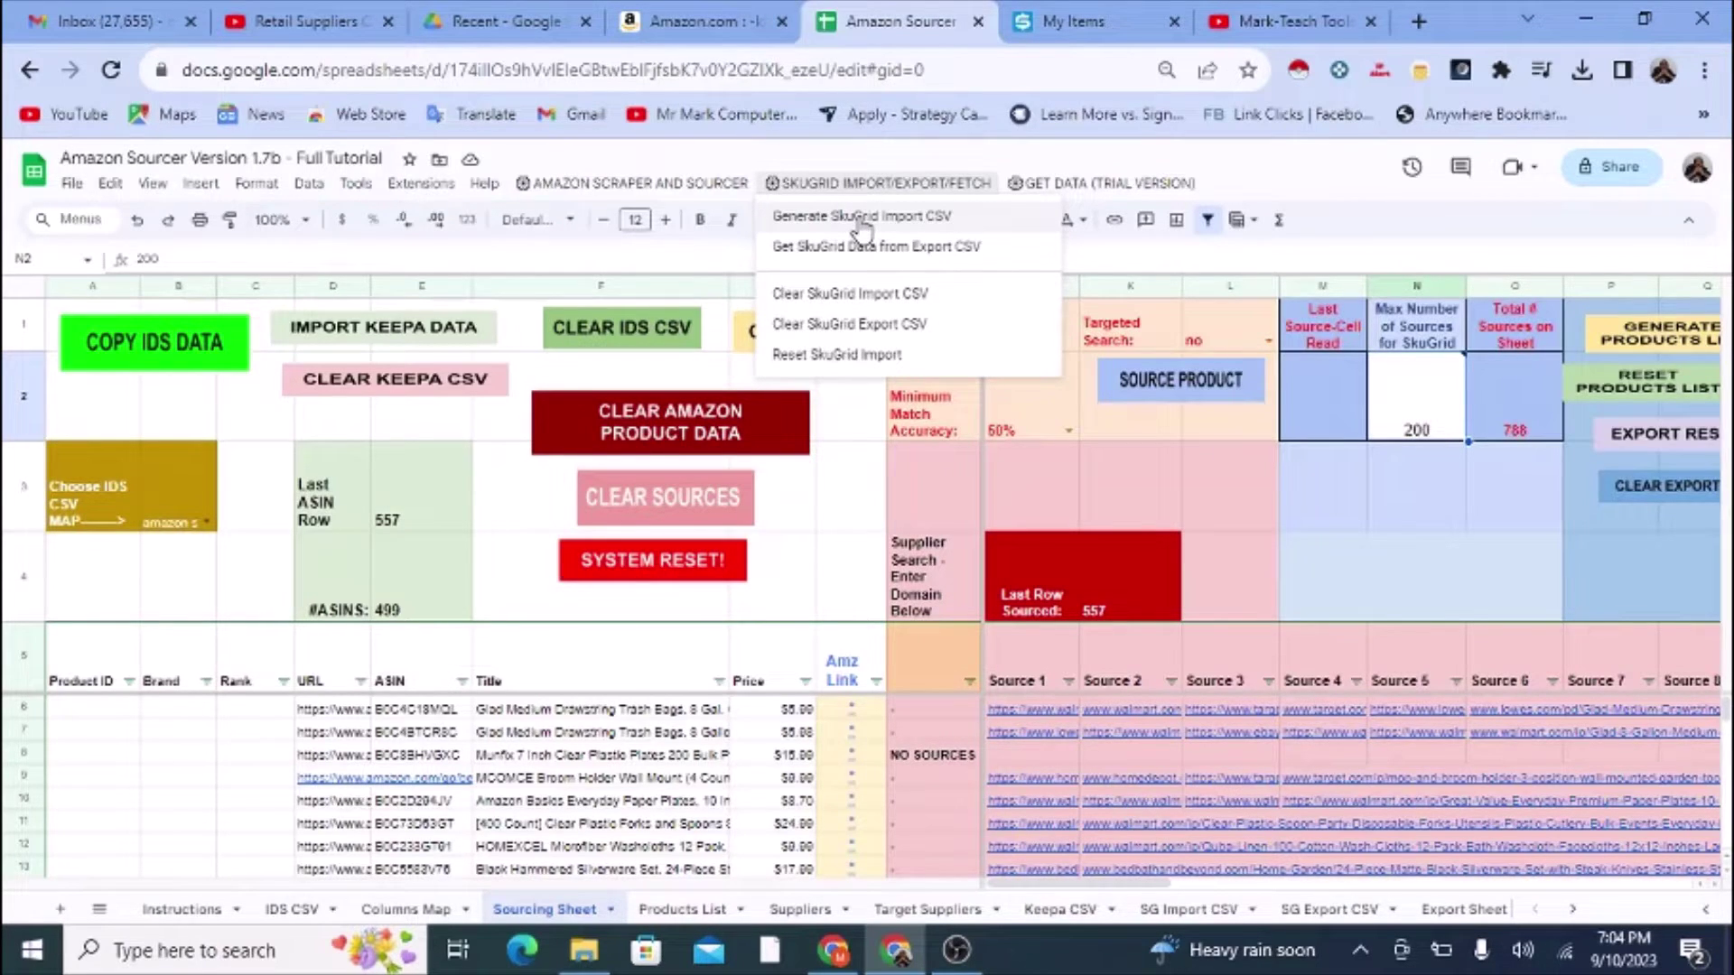
click(862, 221)
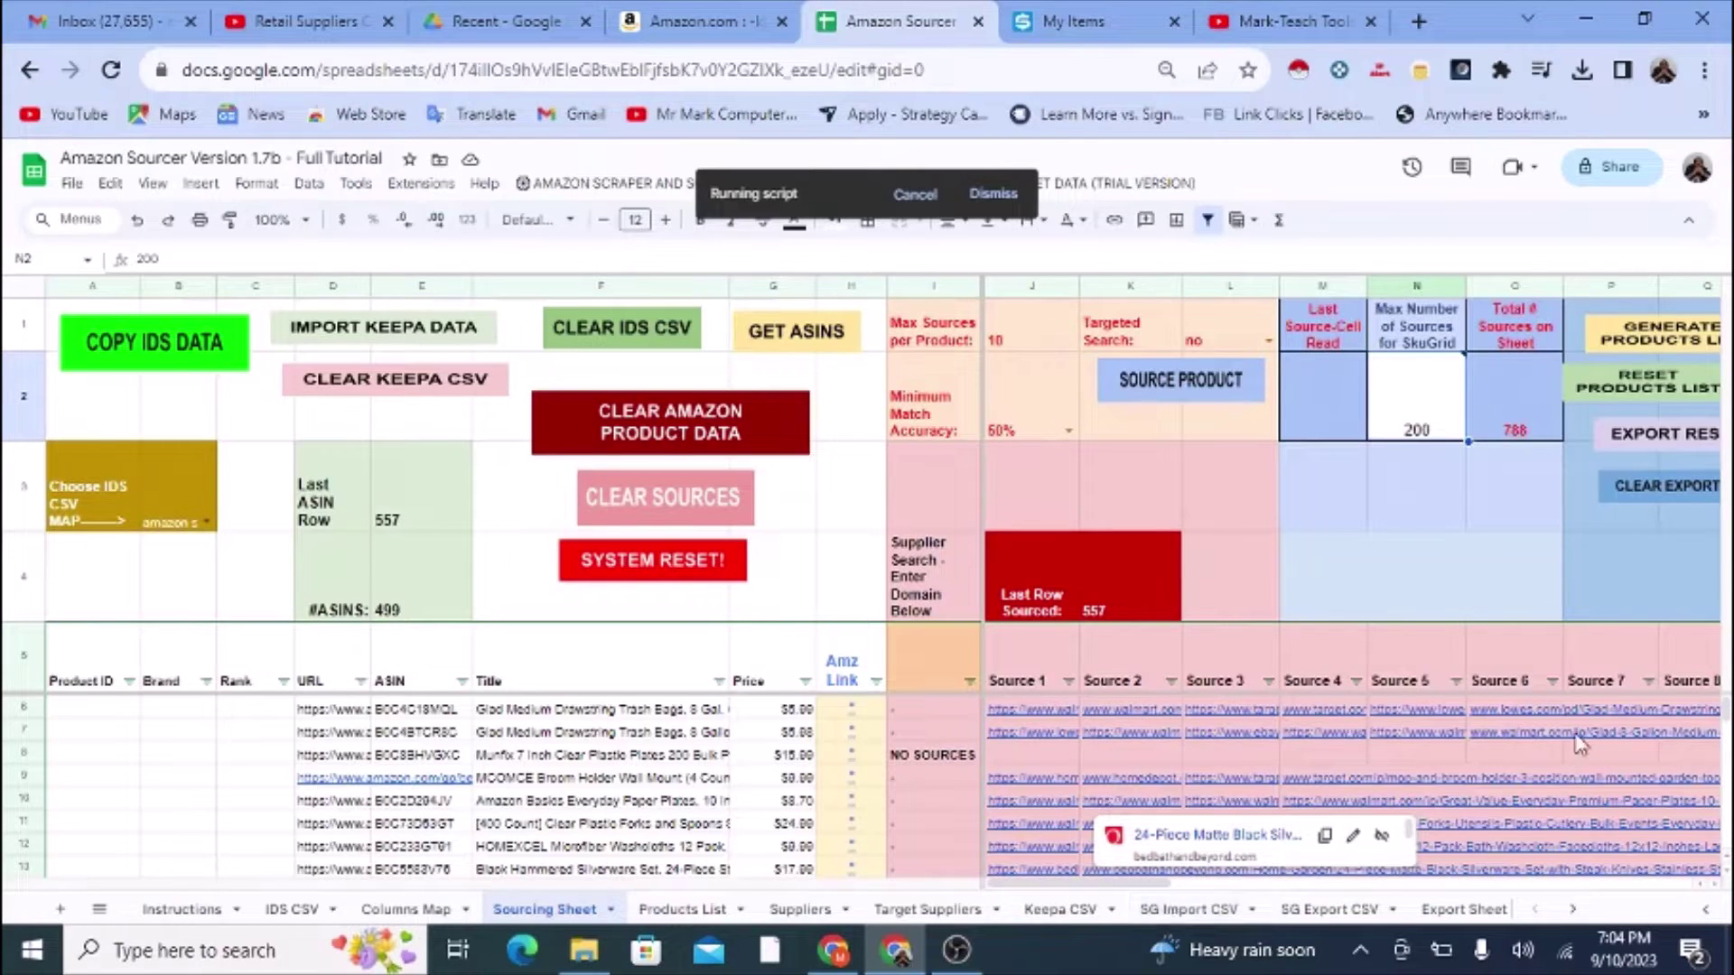
click(1206, 912)
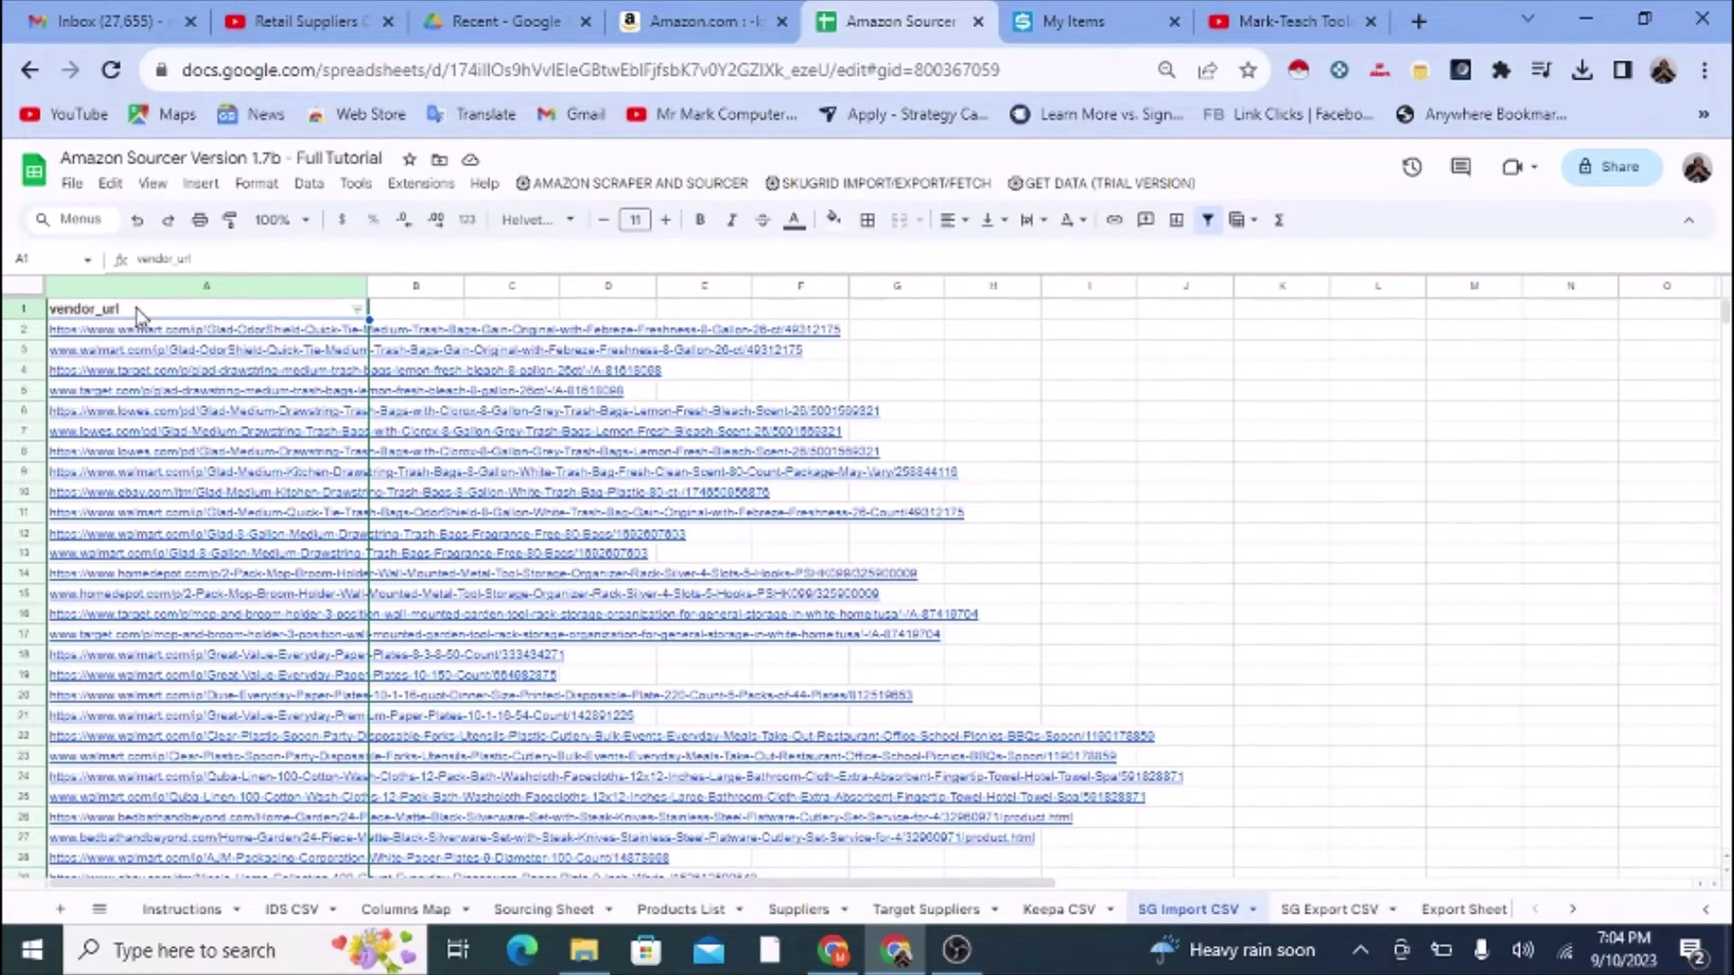
scroll(203, 574, down, 8)
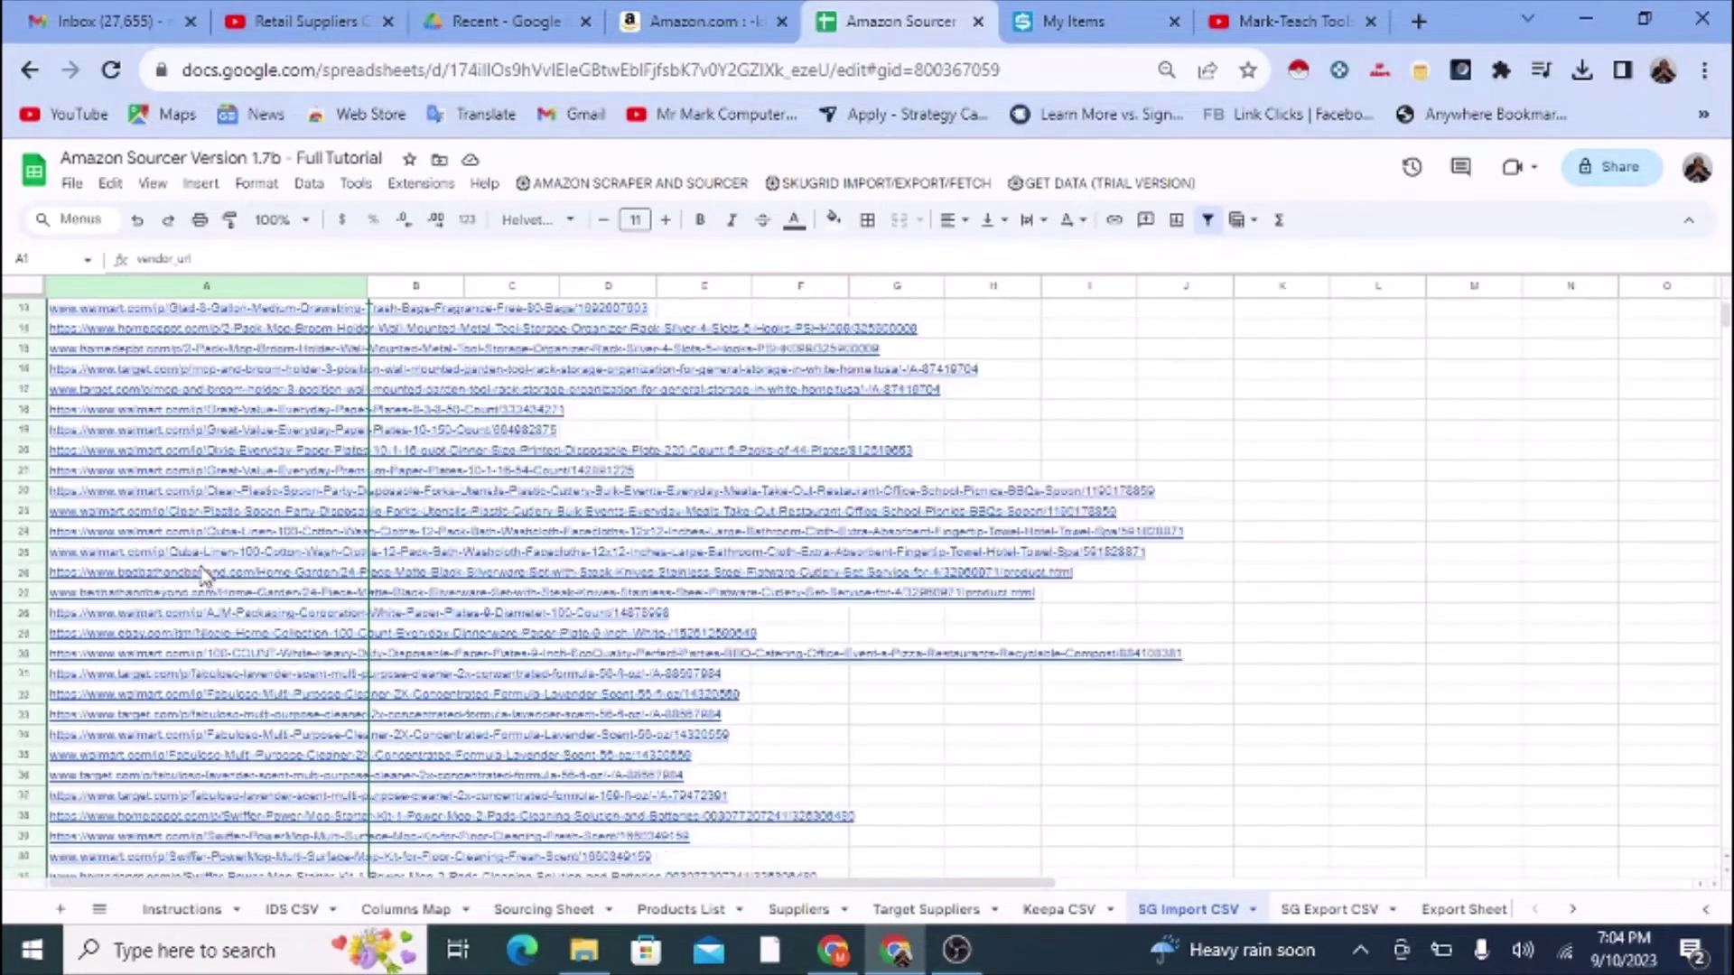
scroll(223, 598, down, 18)
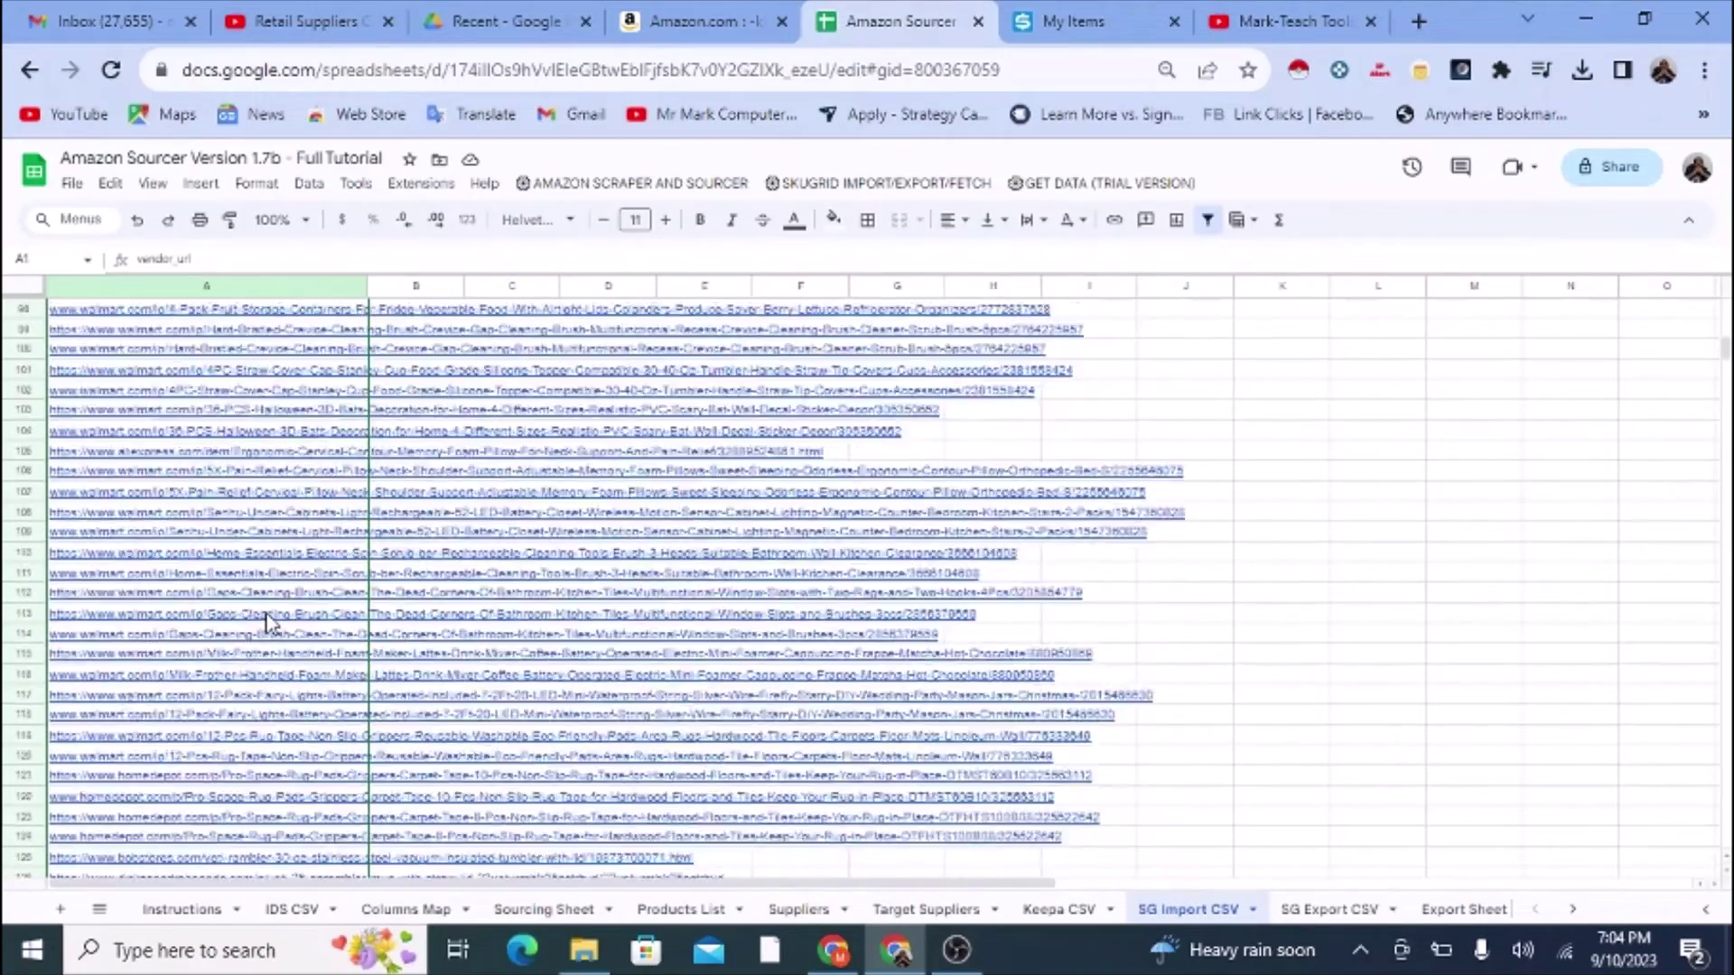
scroll(275, 623, down, 14)
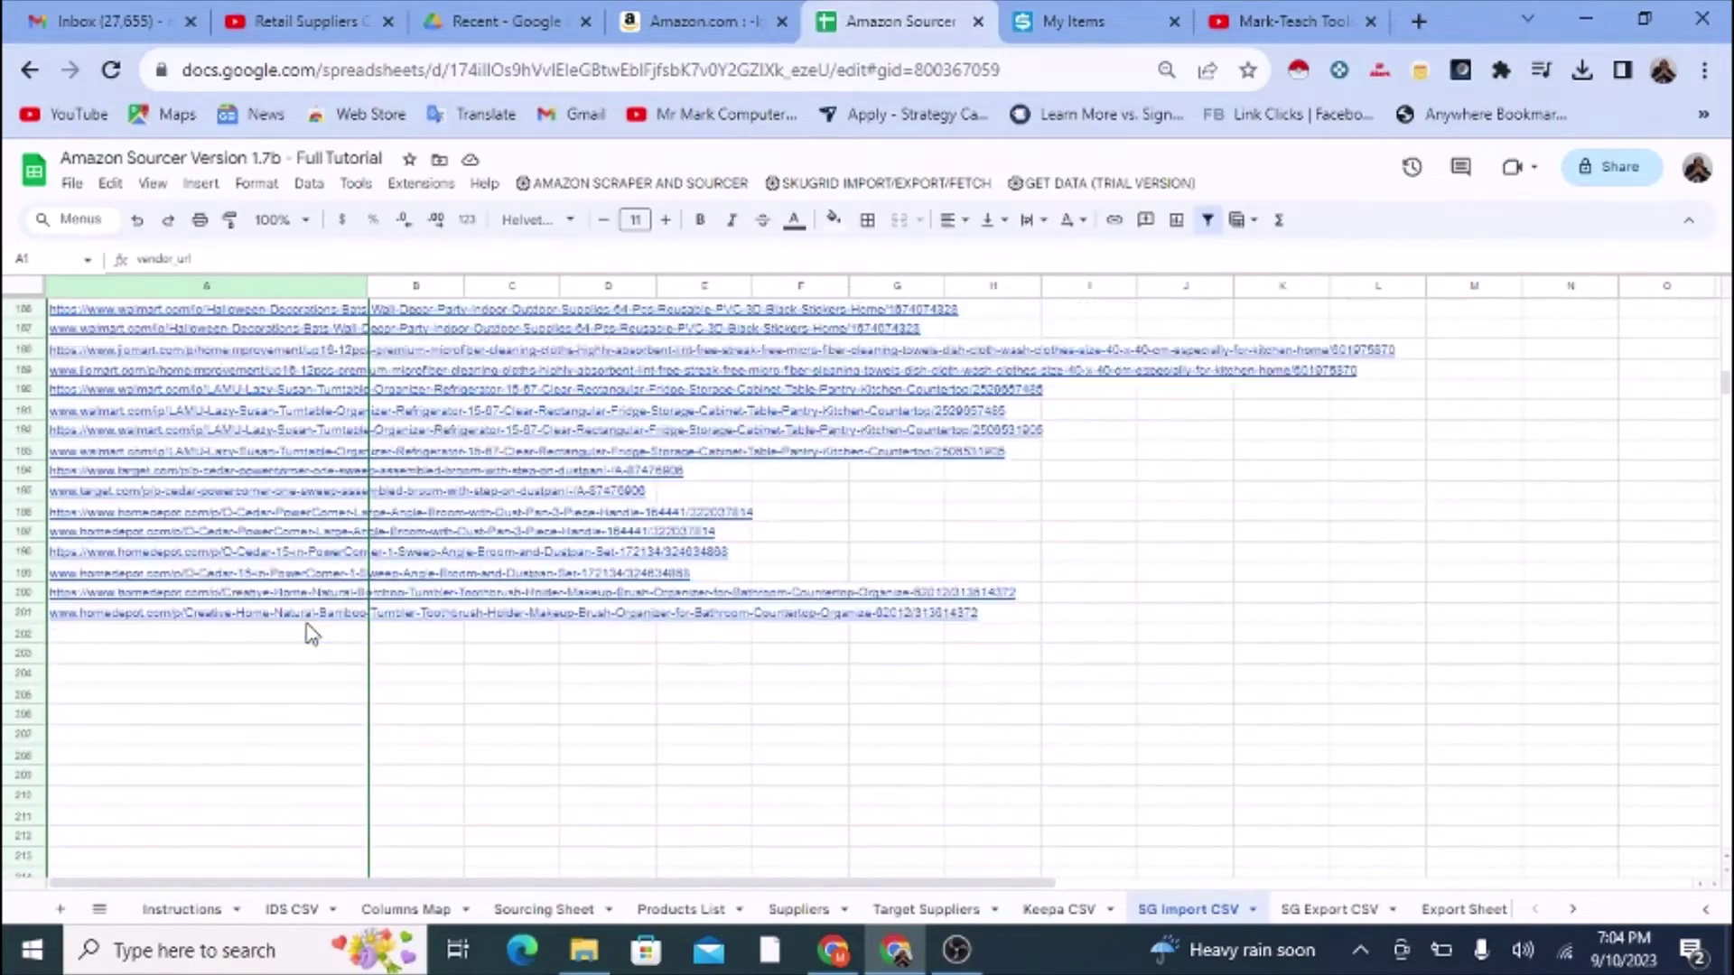
scroll(400, 766, up, 20)
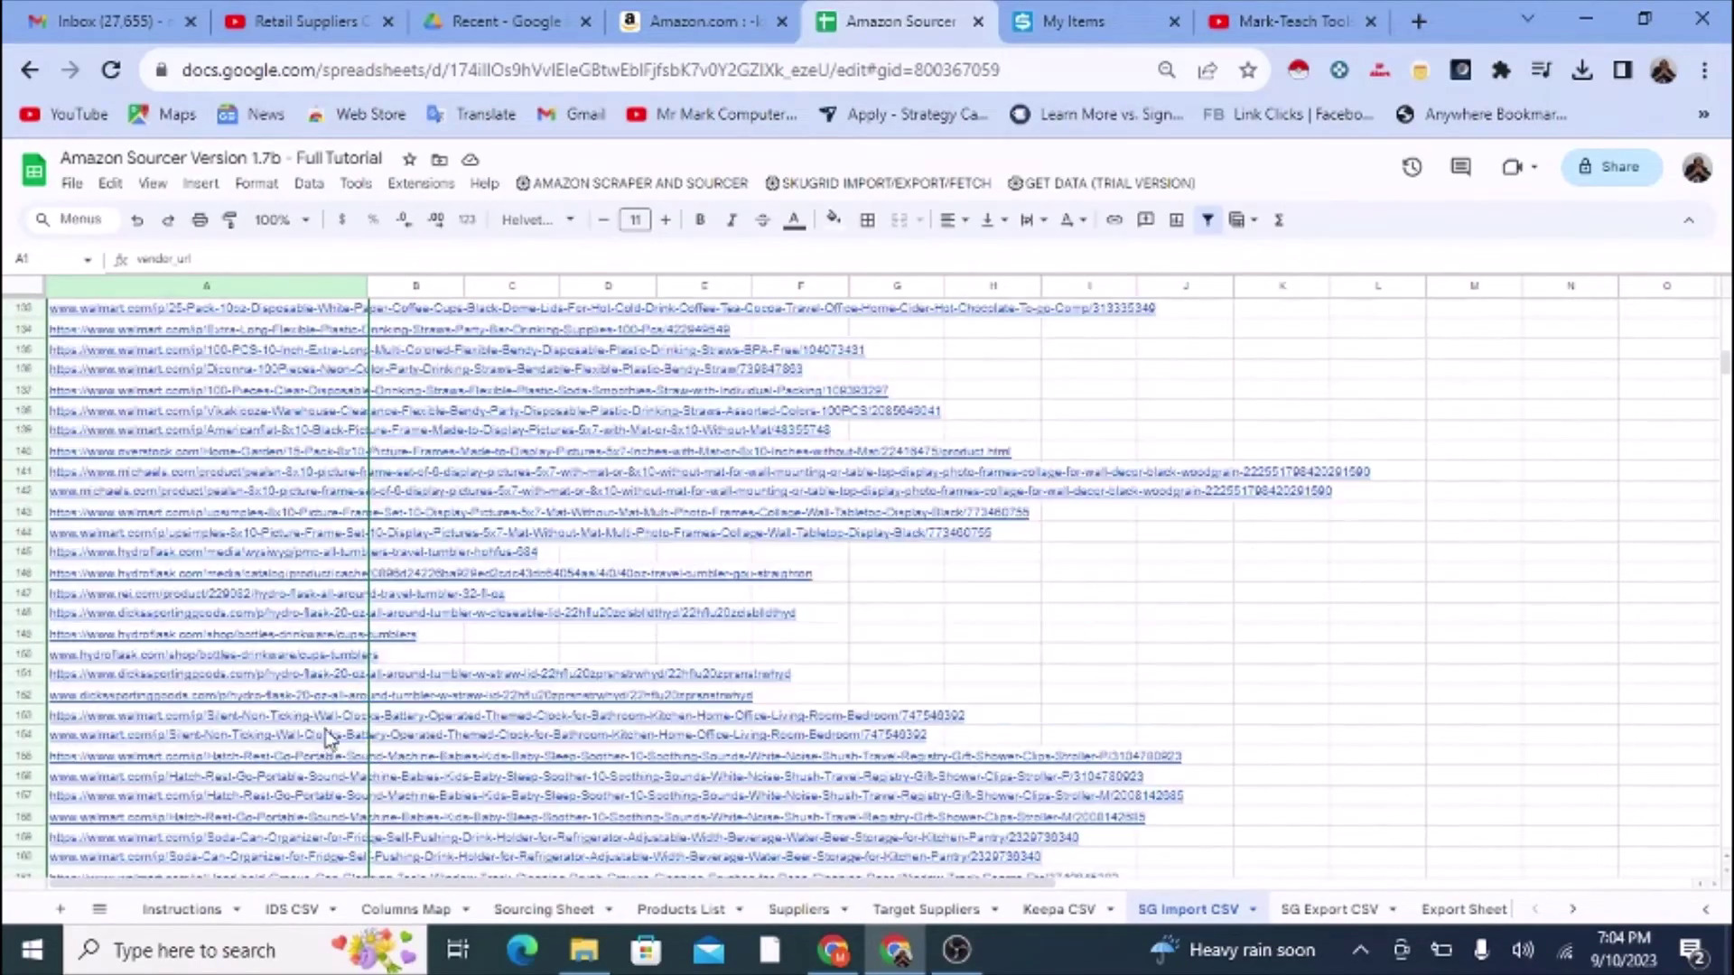
Step: Check the first vendor URLs on the SG Import CSV sheet and download the sheet as a comma-separated values file
drag(1726, 341, 1692, 232)
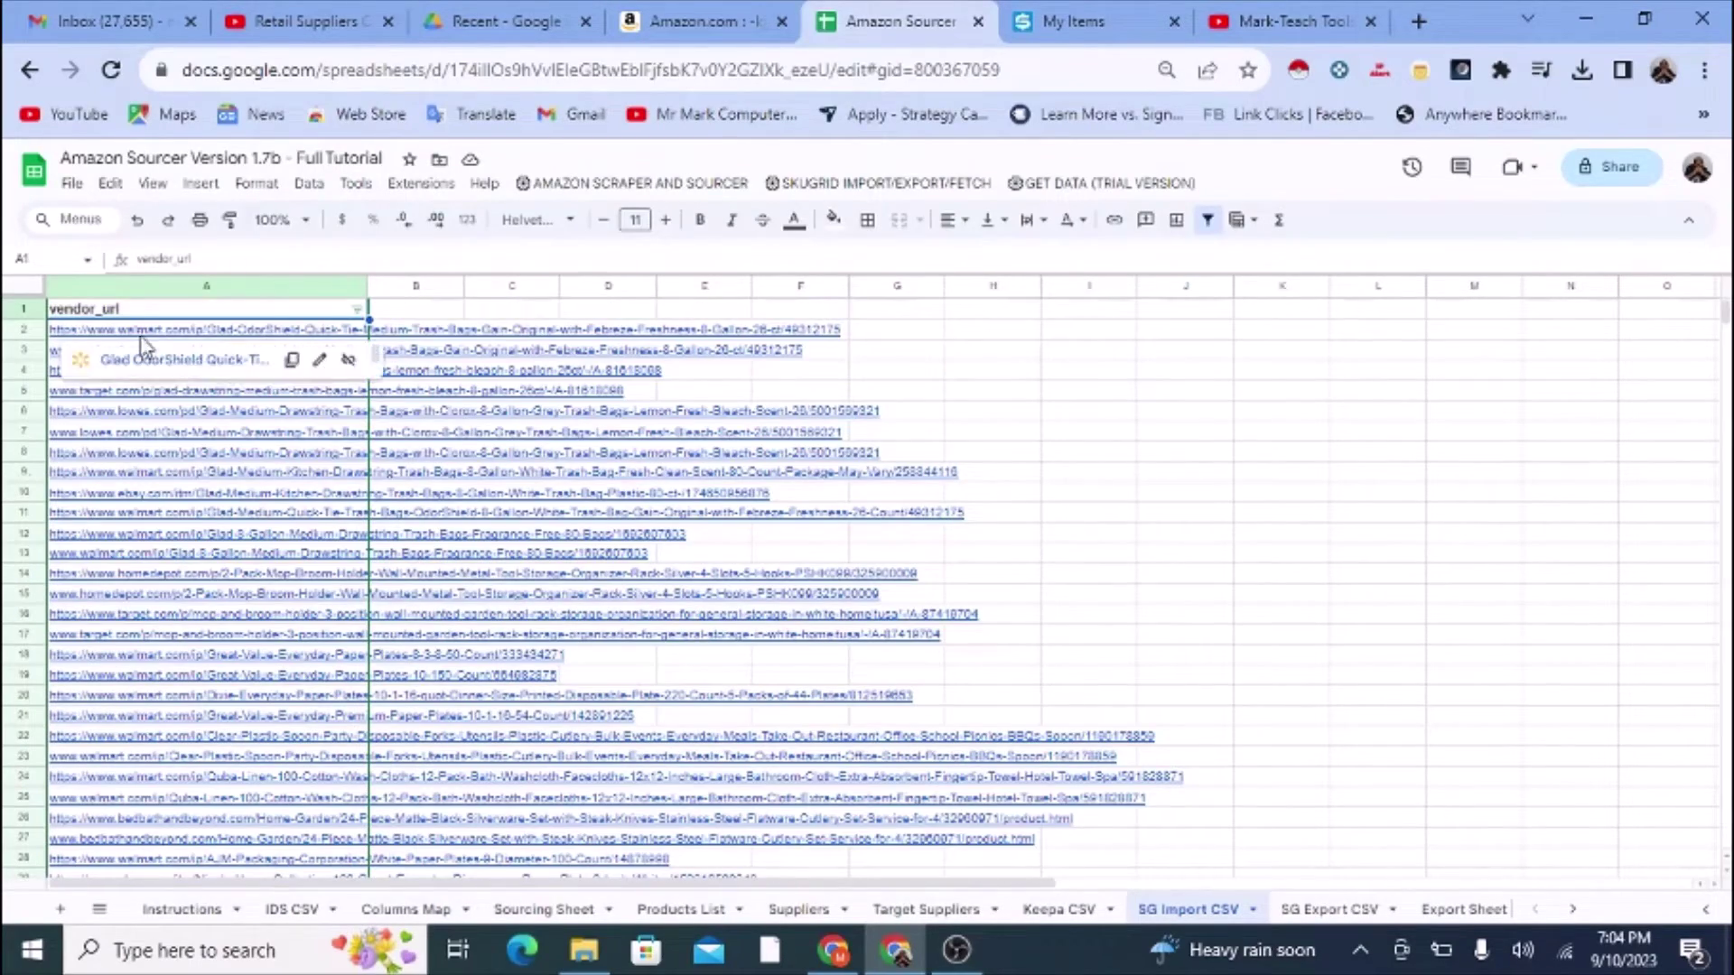
mouse_move(140, 333)
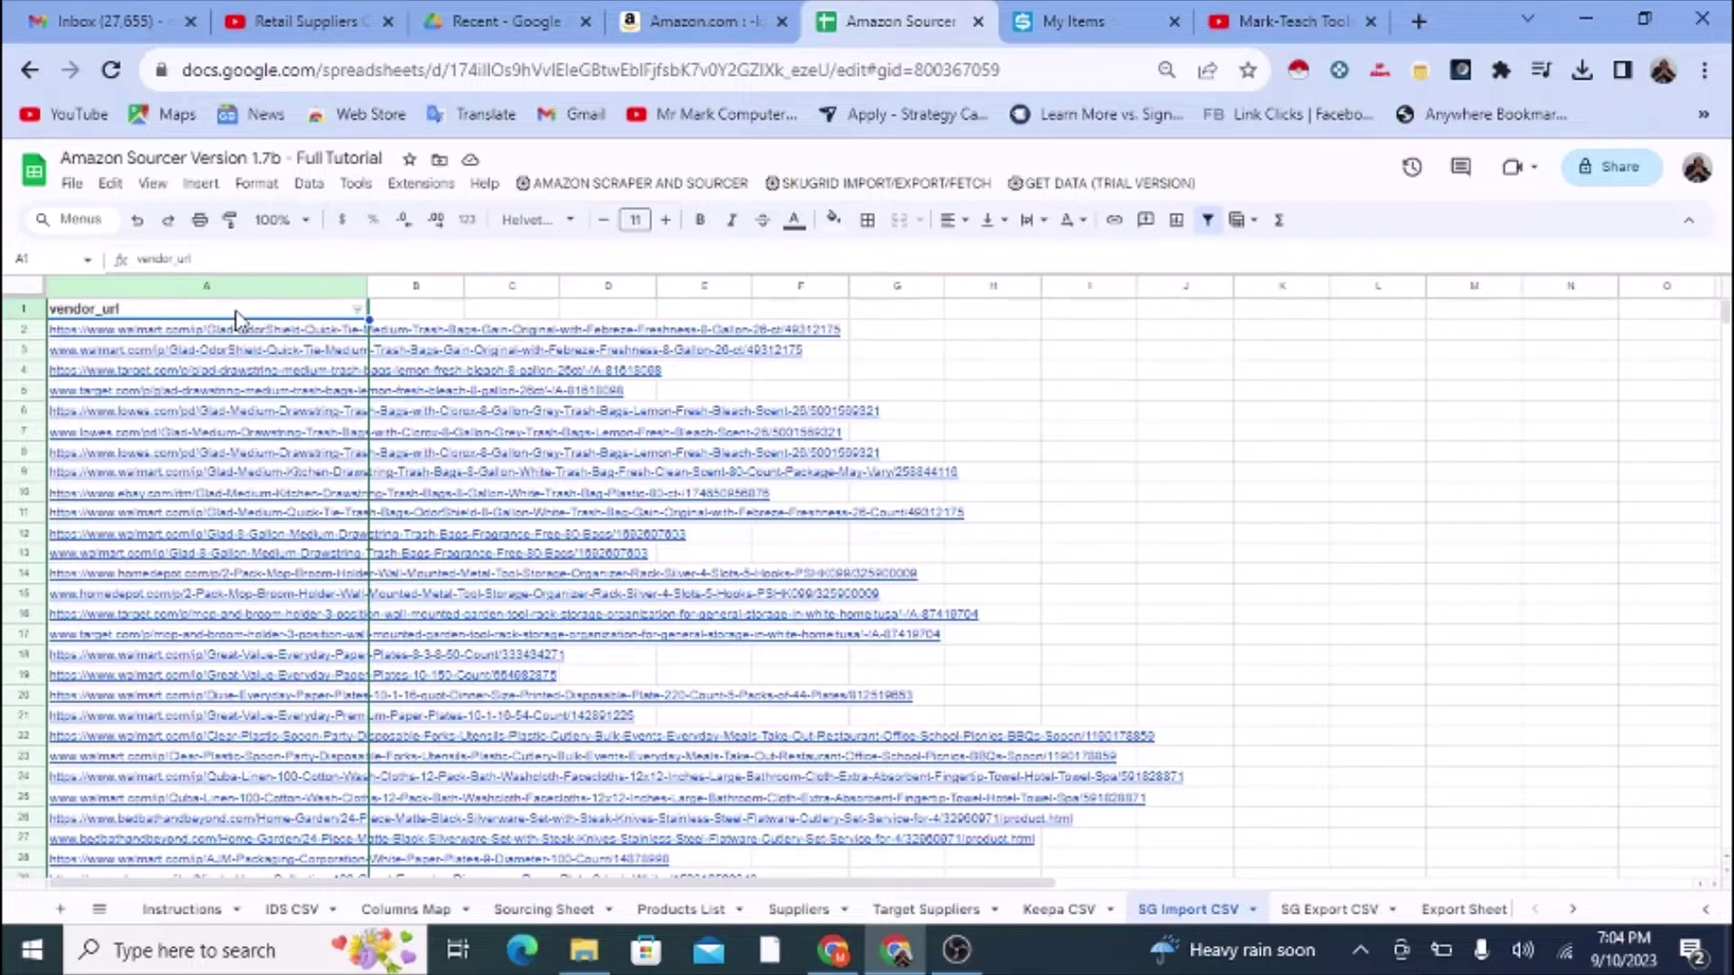
mouse_move(292, 338)
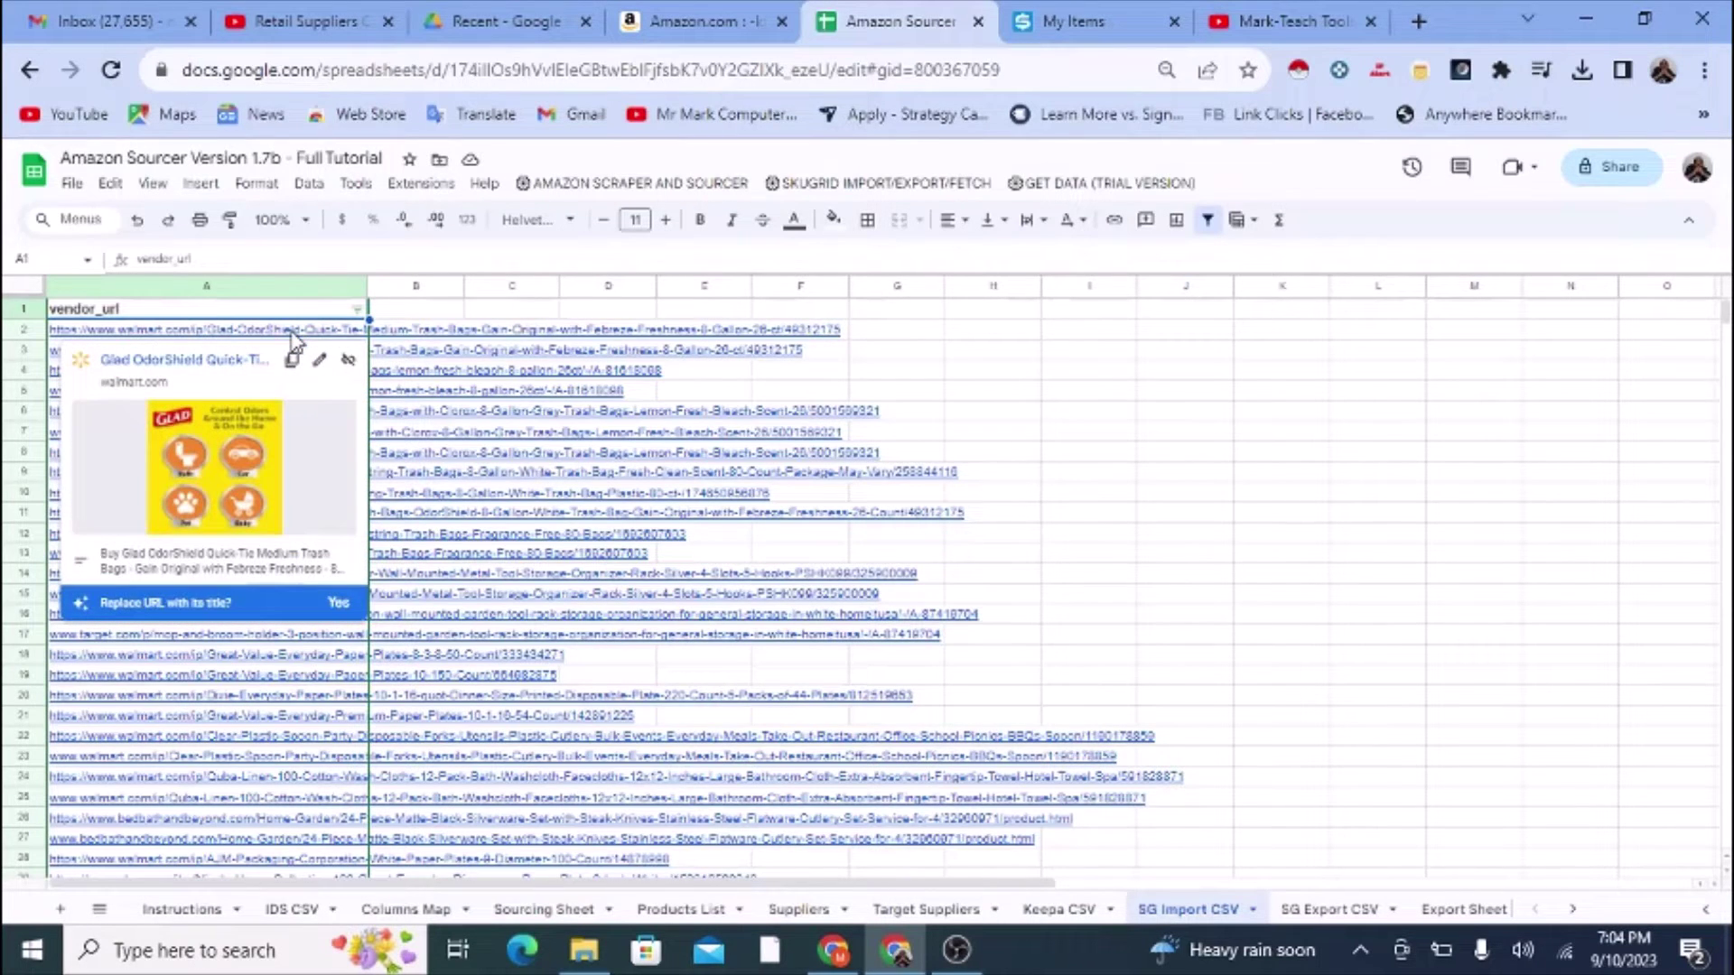
click(73, 185)
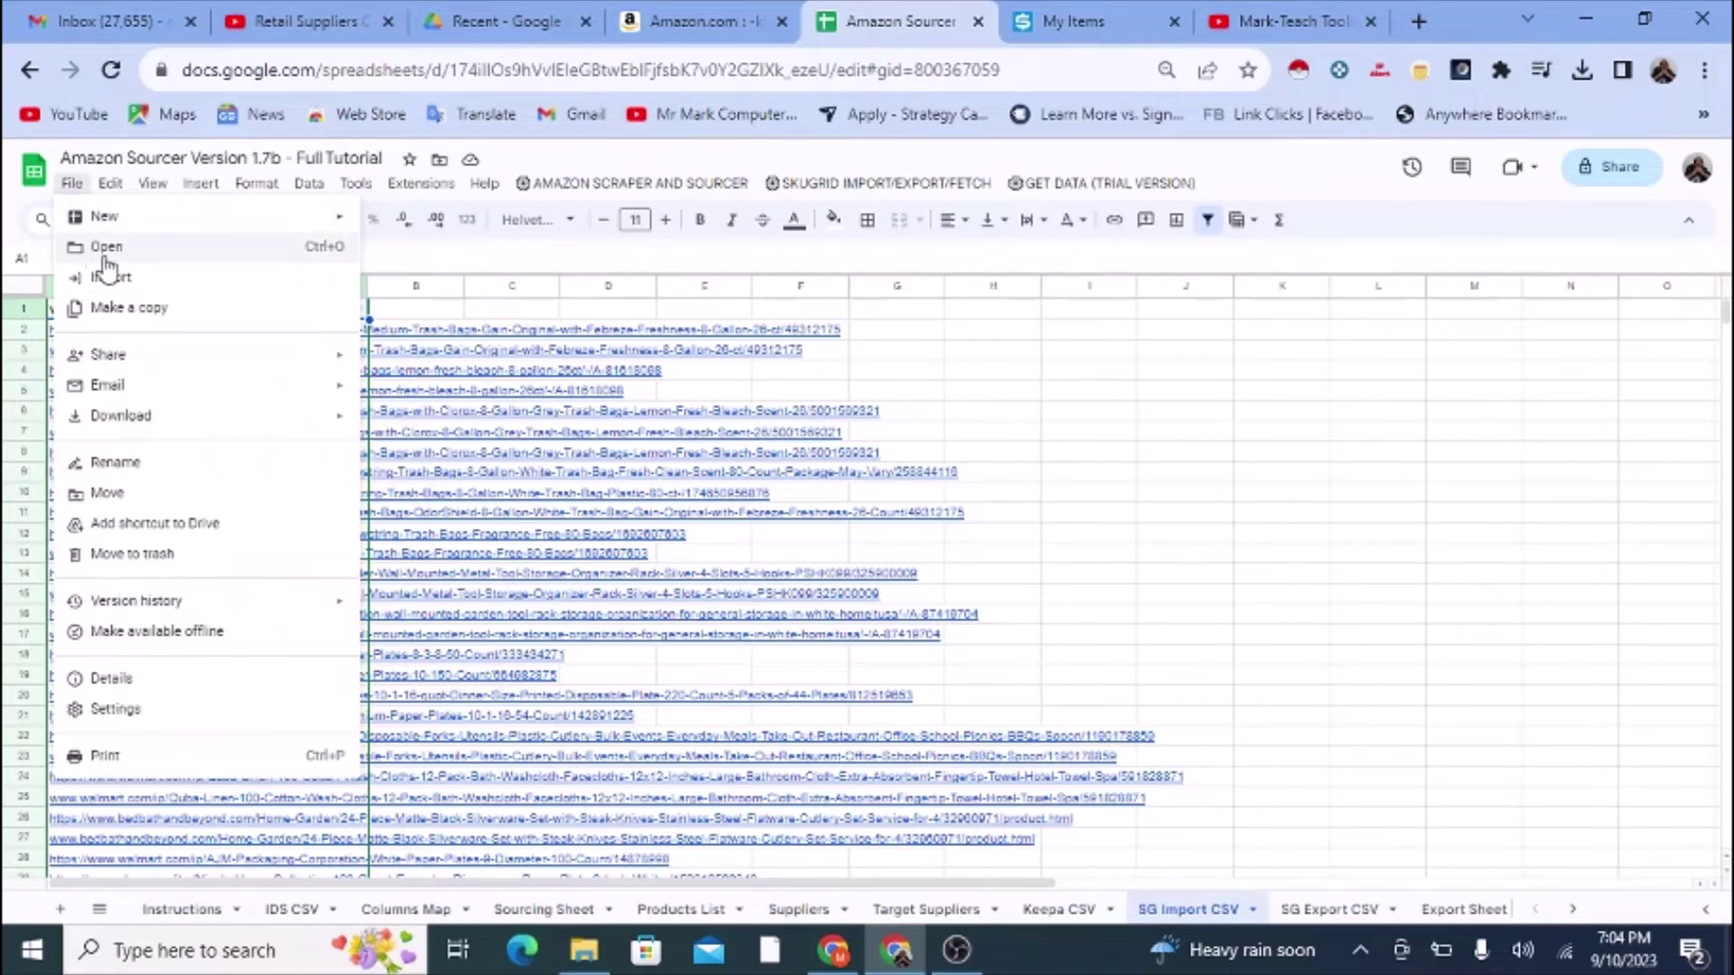
mouse_move(183, 428)
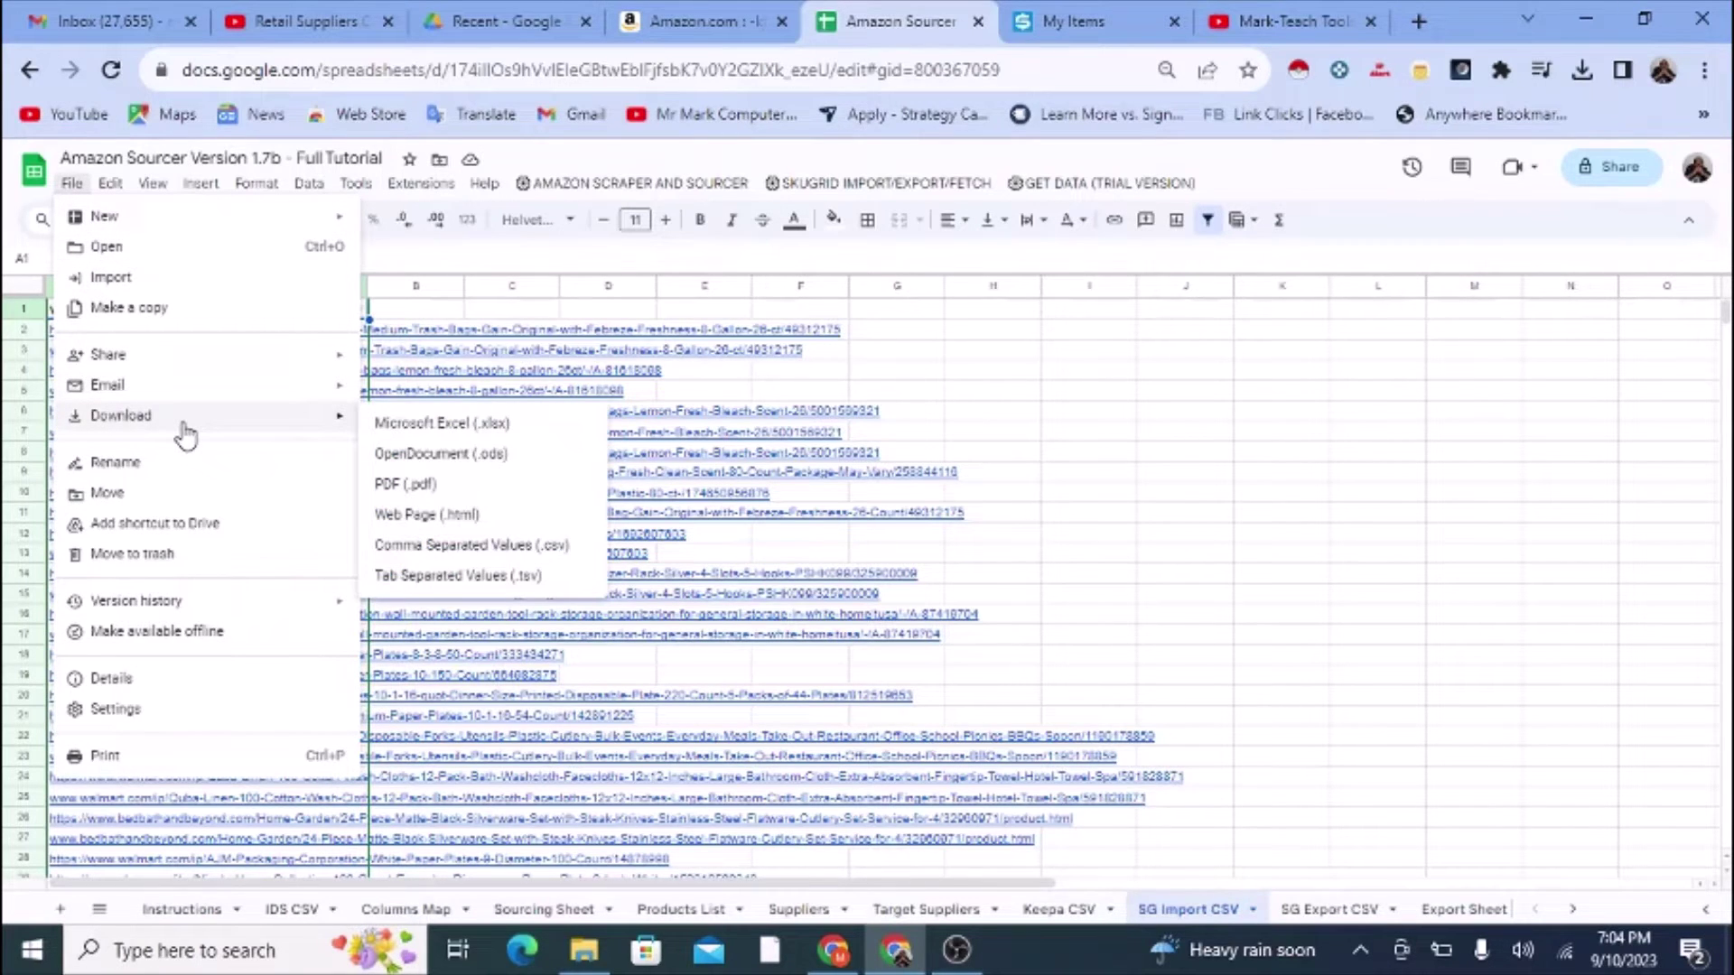
click(551, 546)
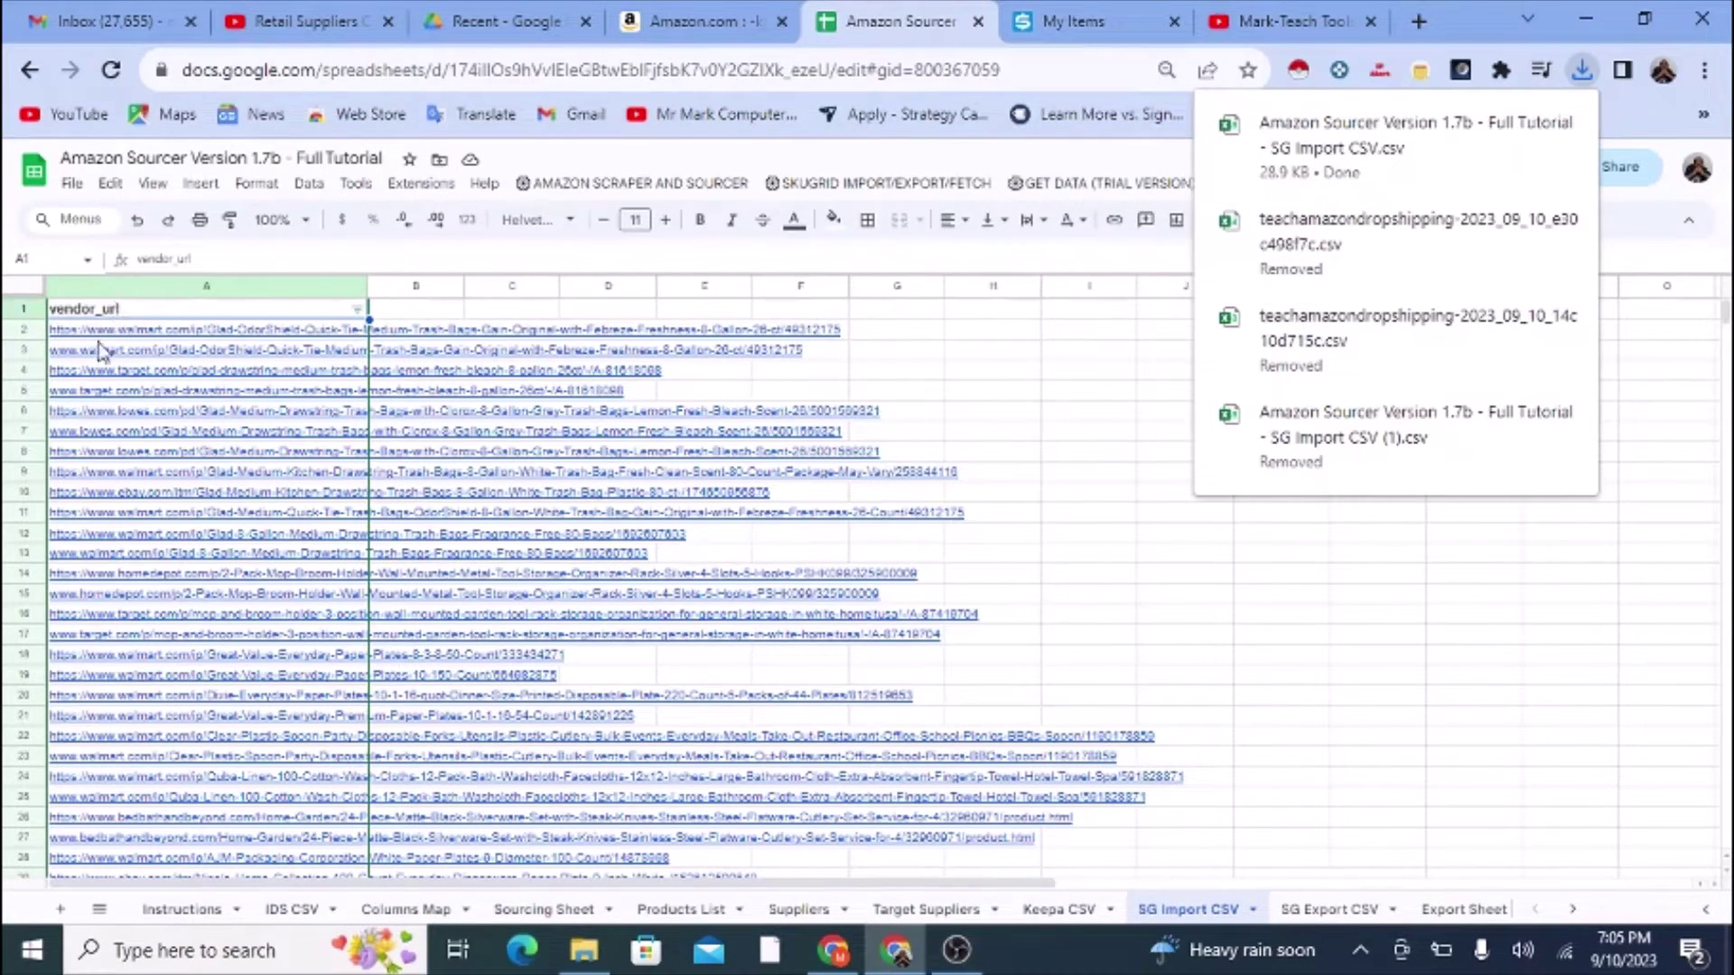
Step: Switch to the SkuGrid inventory and import the downloaded file "Amazon Sourcer Version 1.7b - Full Tutorial - SG Import CSV"
click(1061, 22)
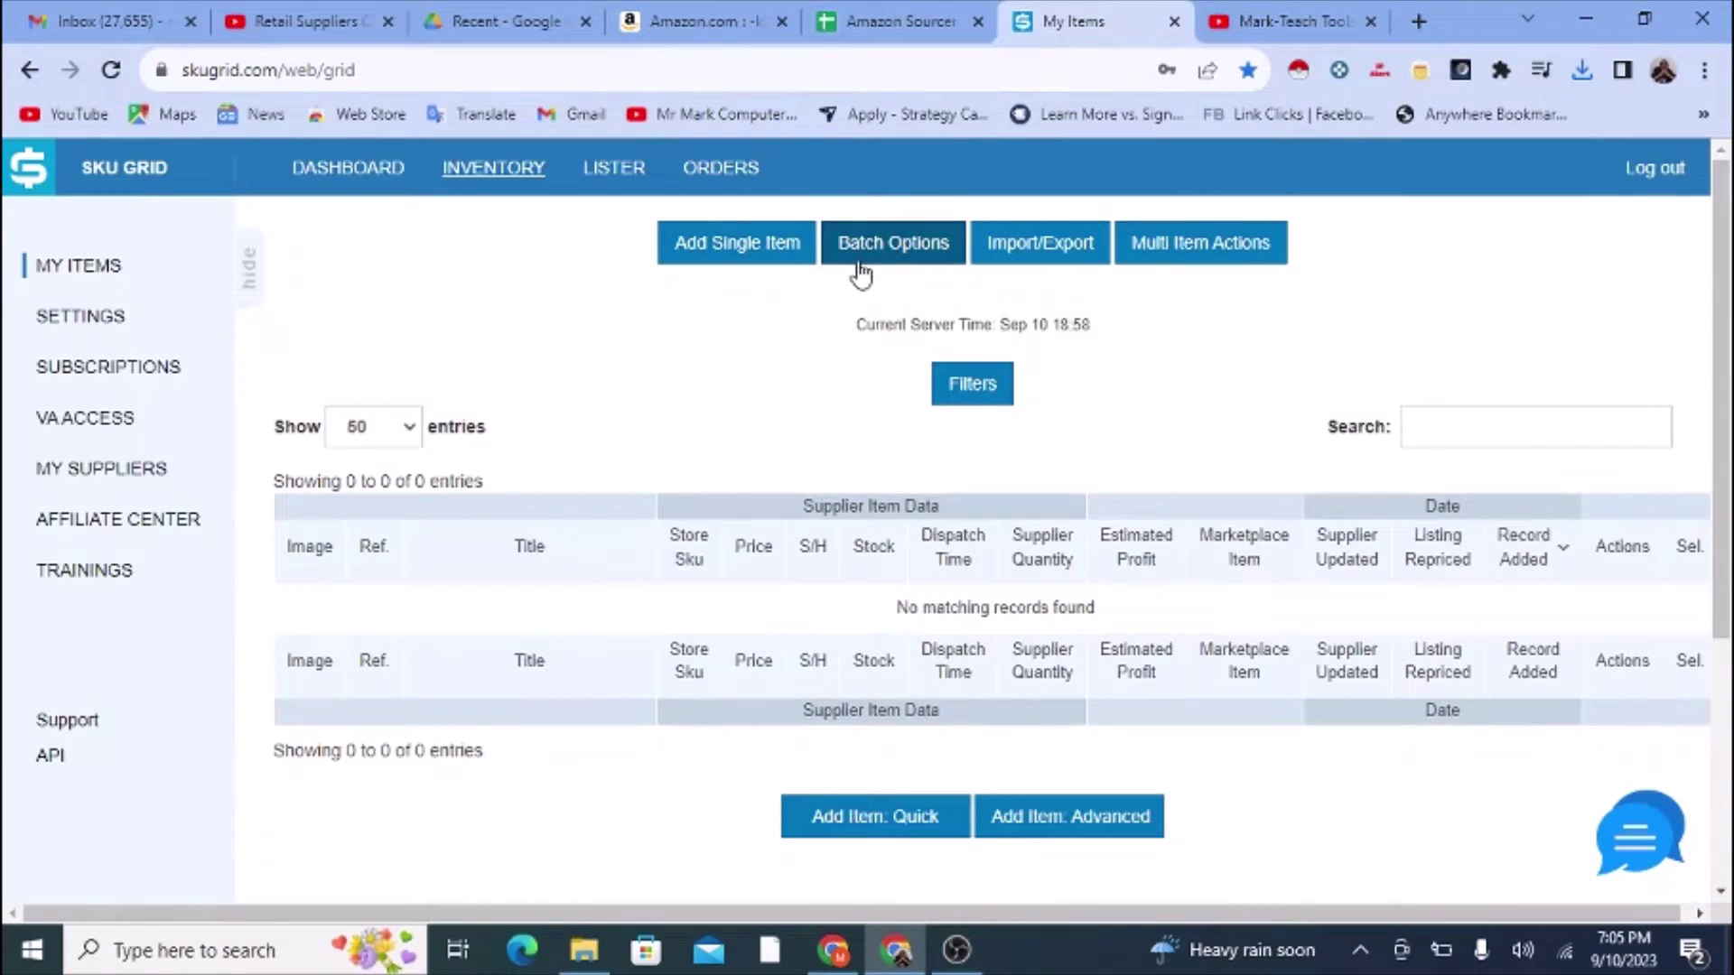
click(1040, 255)
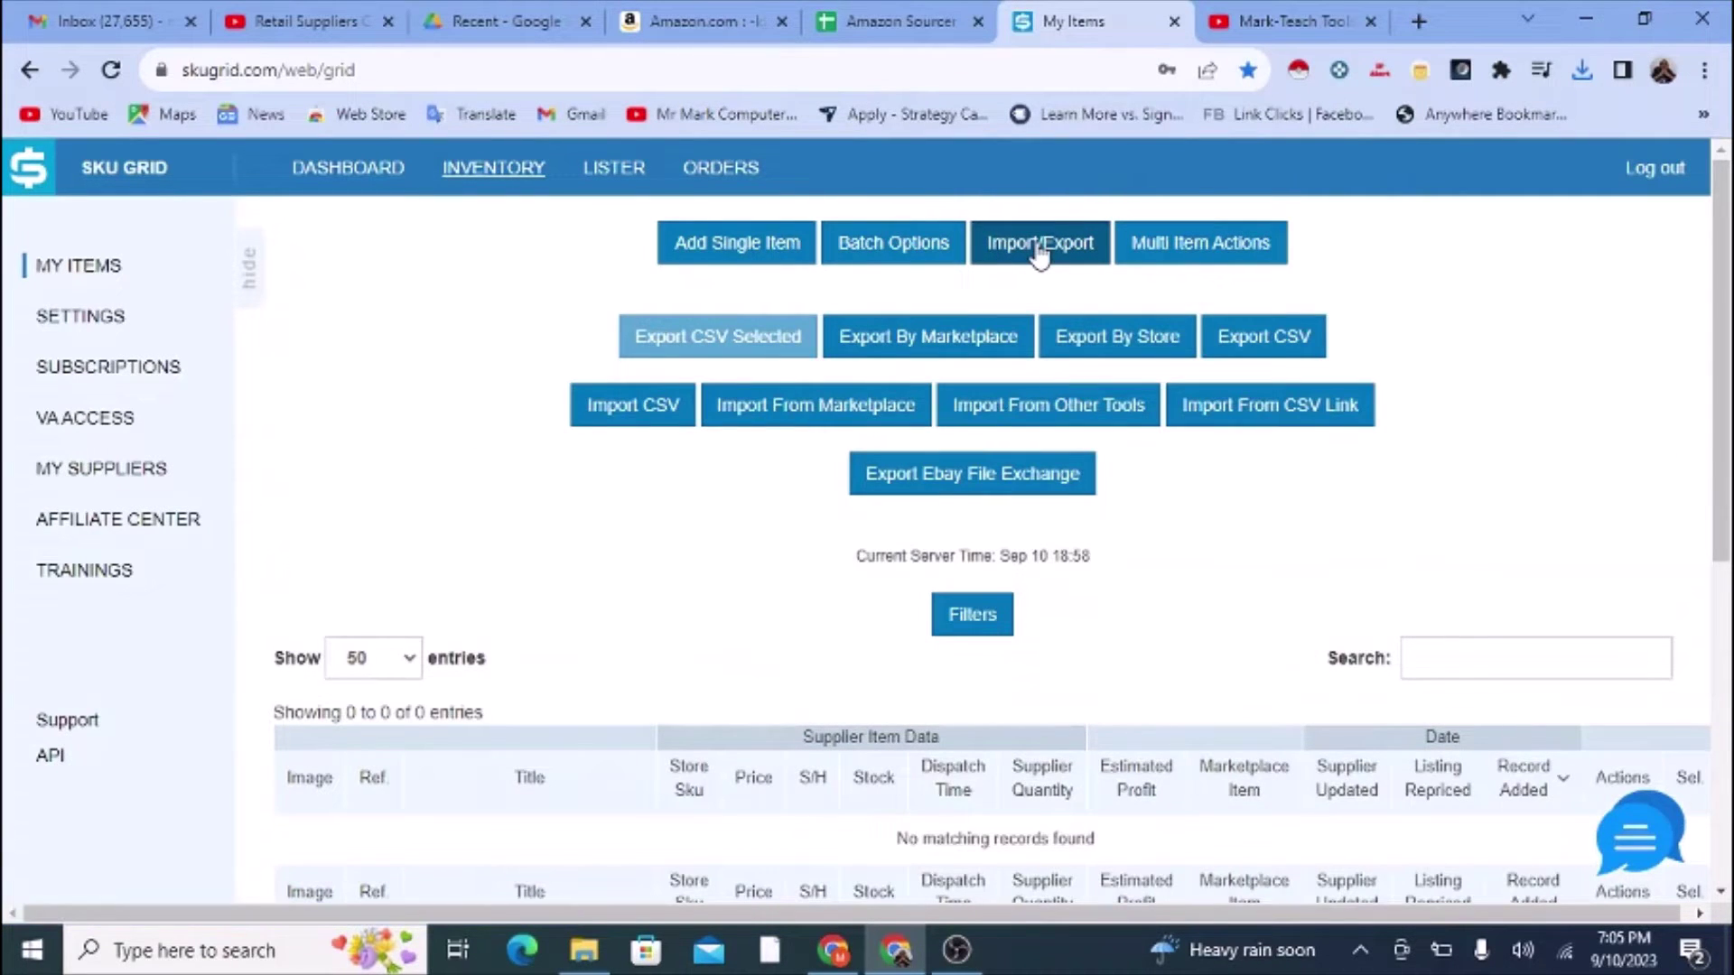
click(647, 414)
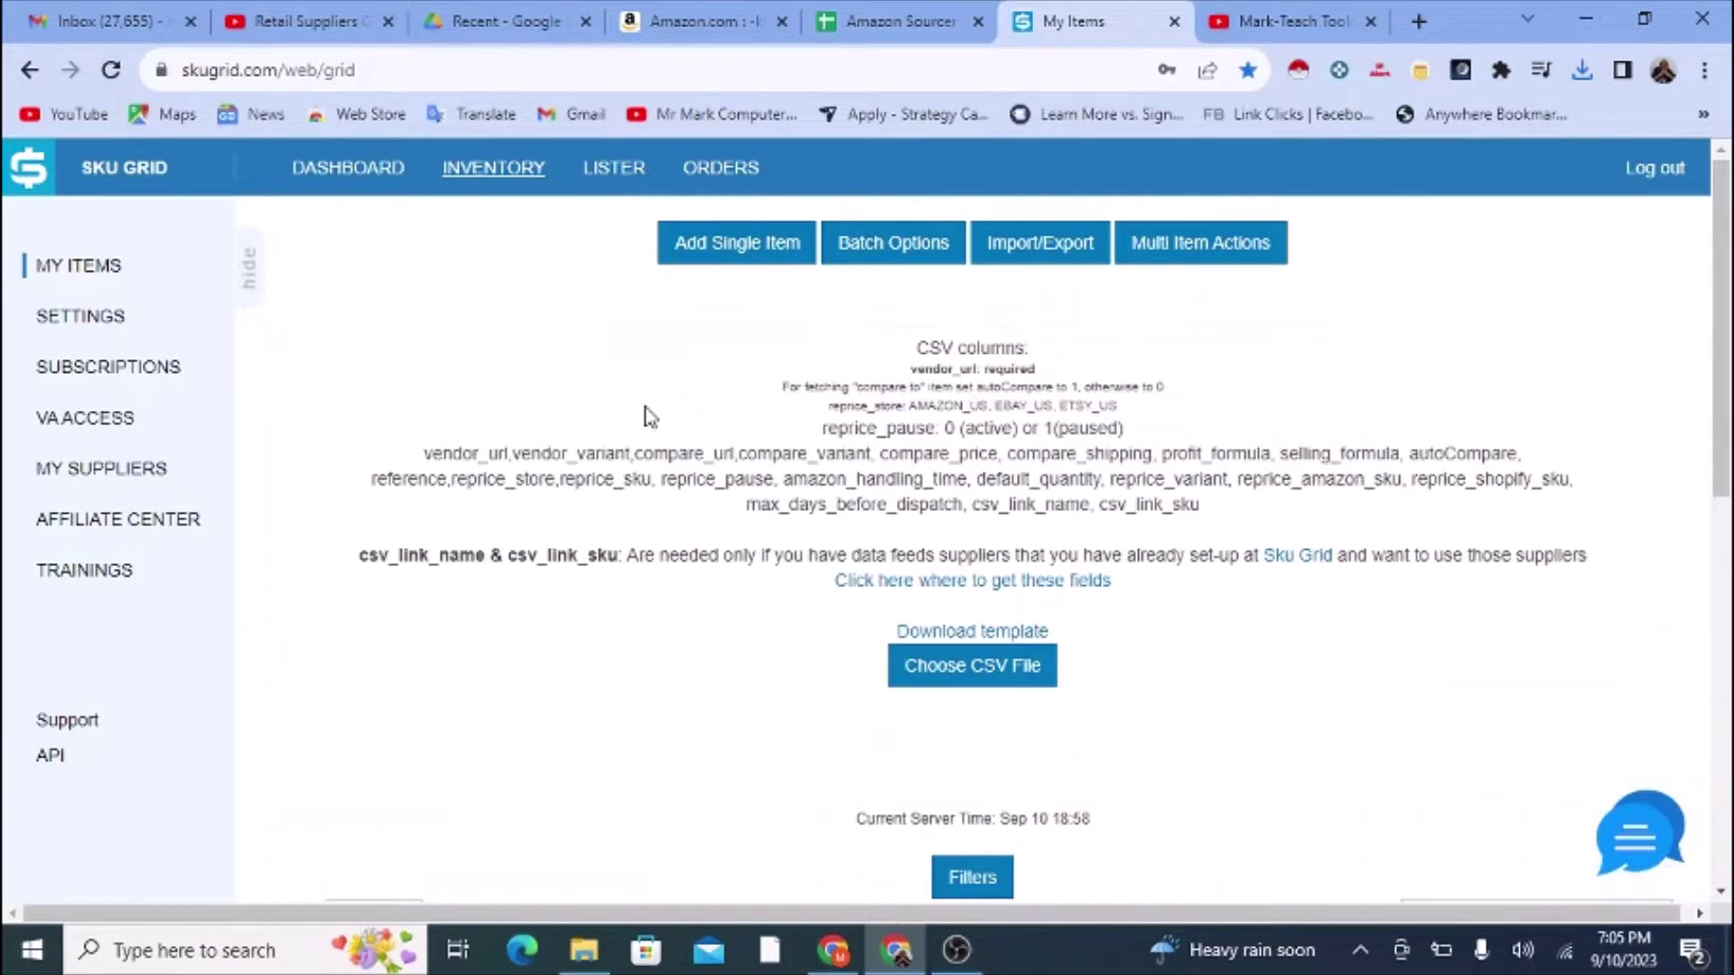
click(965, 675)
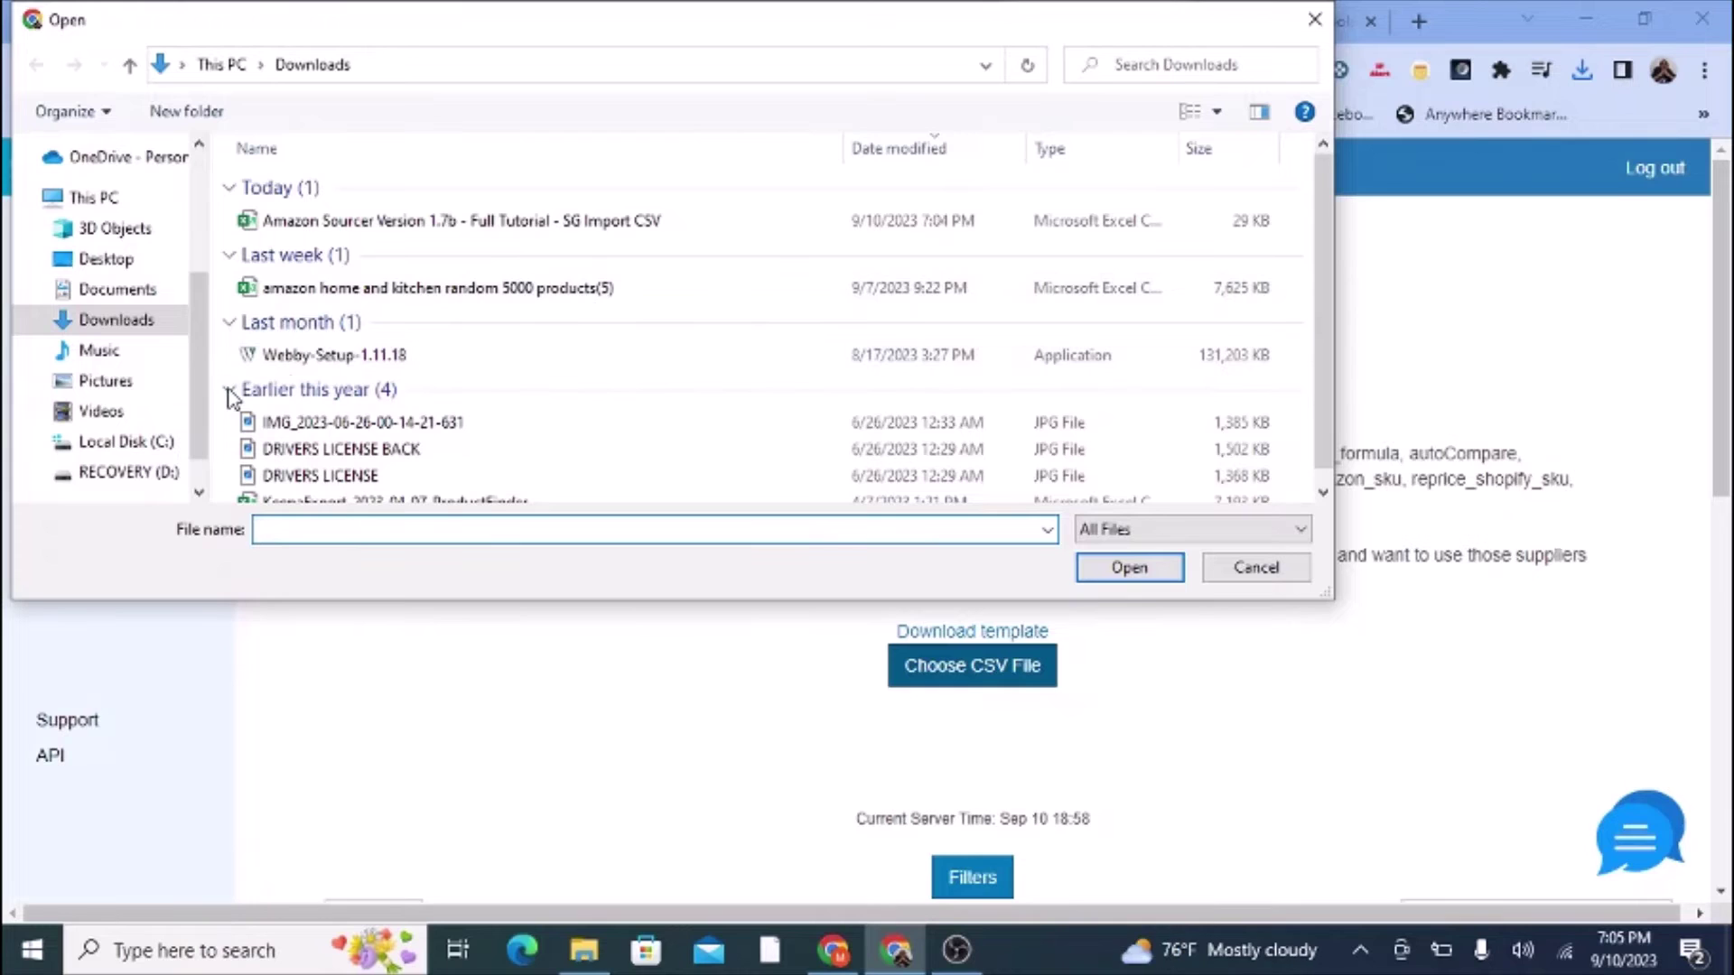
click(371, 223)
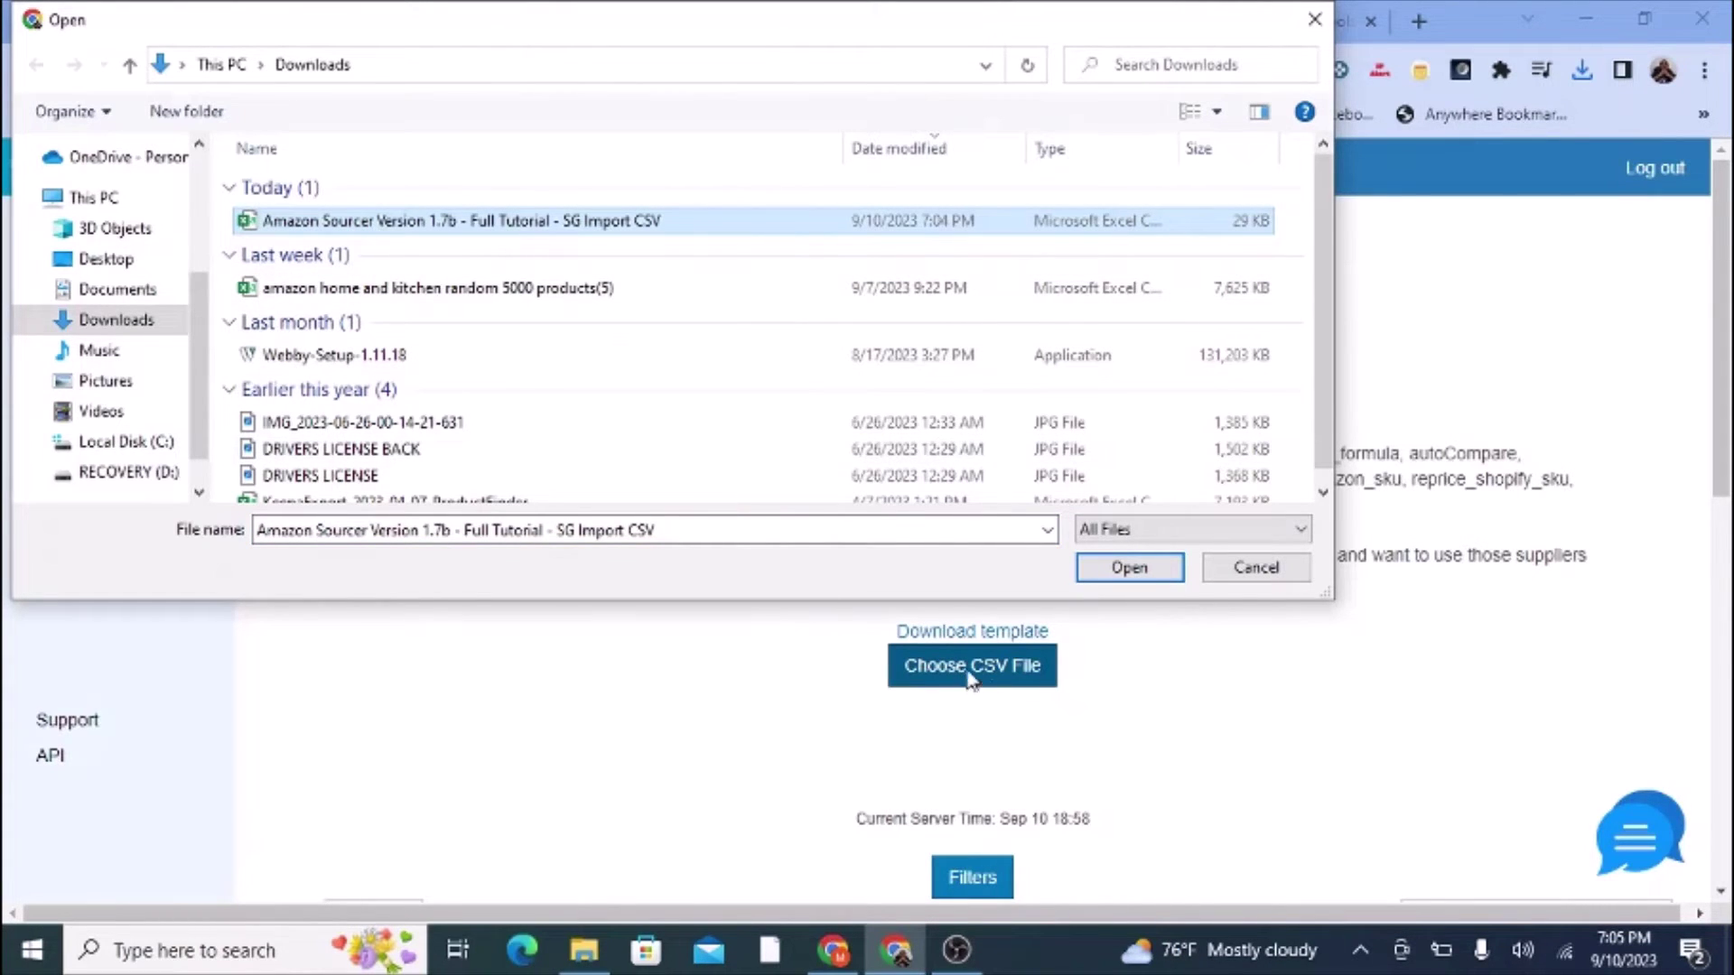
click(1129, 569)
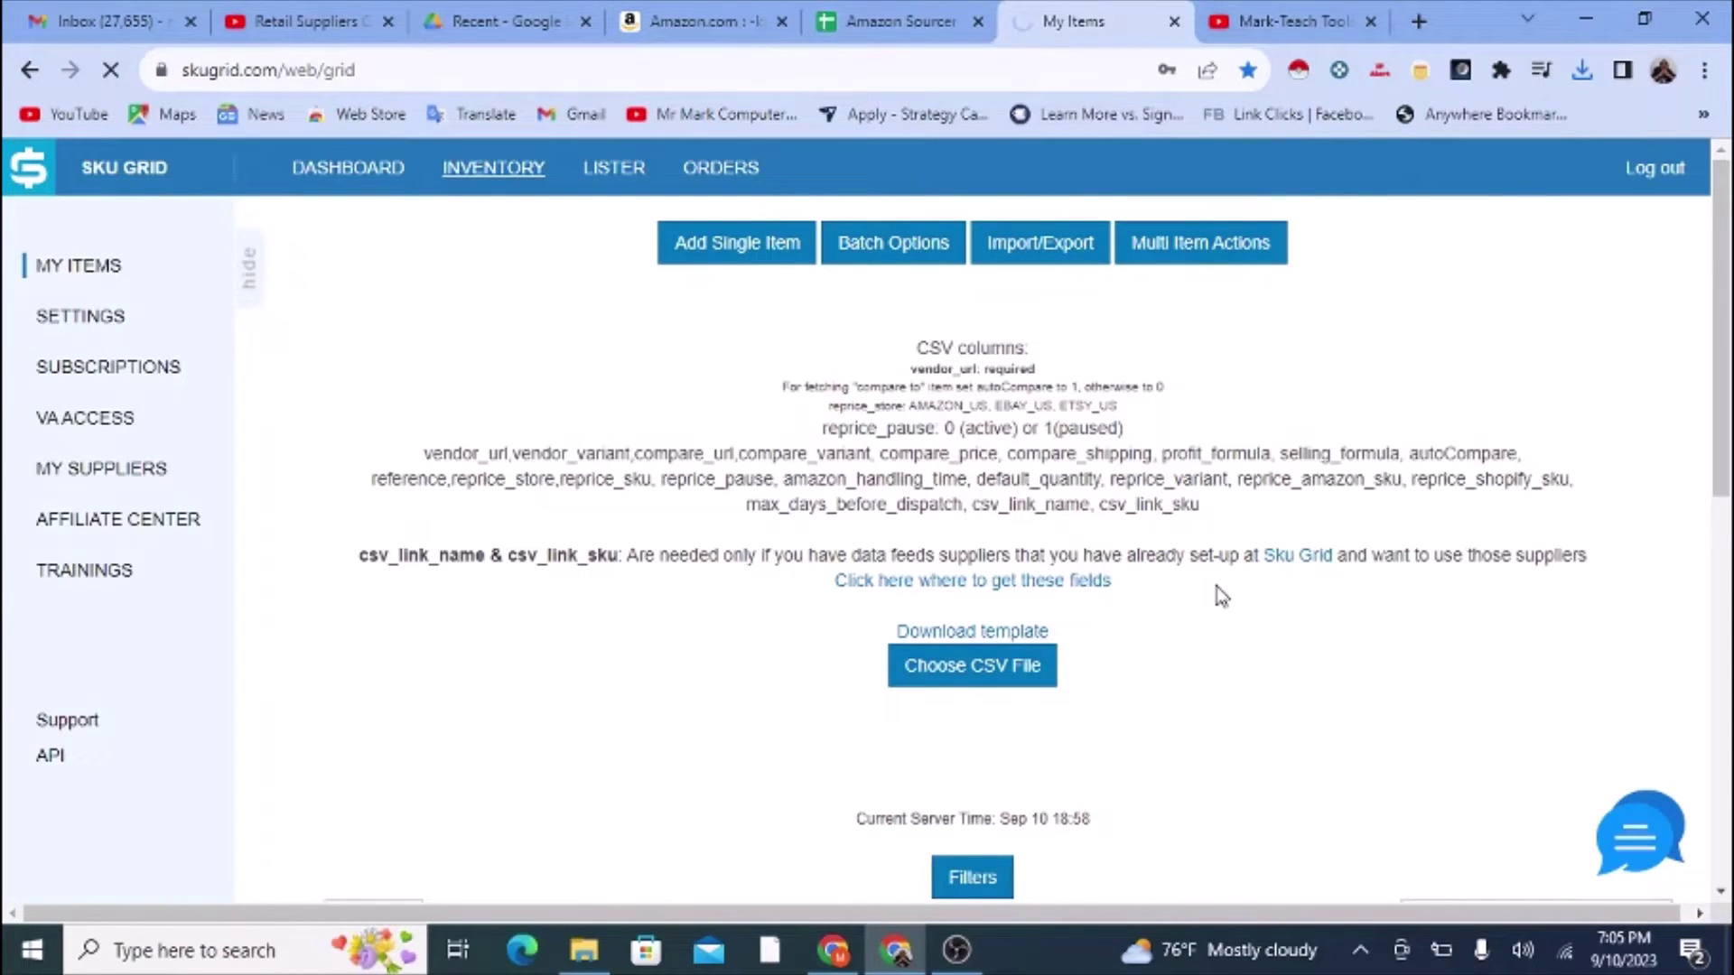
Step: Monitor the SkuGrid inventory list while the imported supplier links initialize and their prices, shipping and stock load
scroll(1251, 526, down, 4)
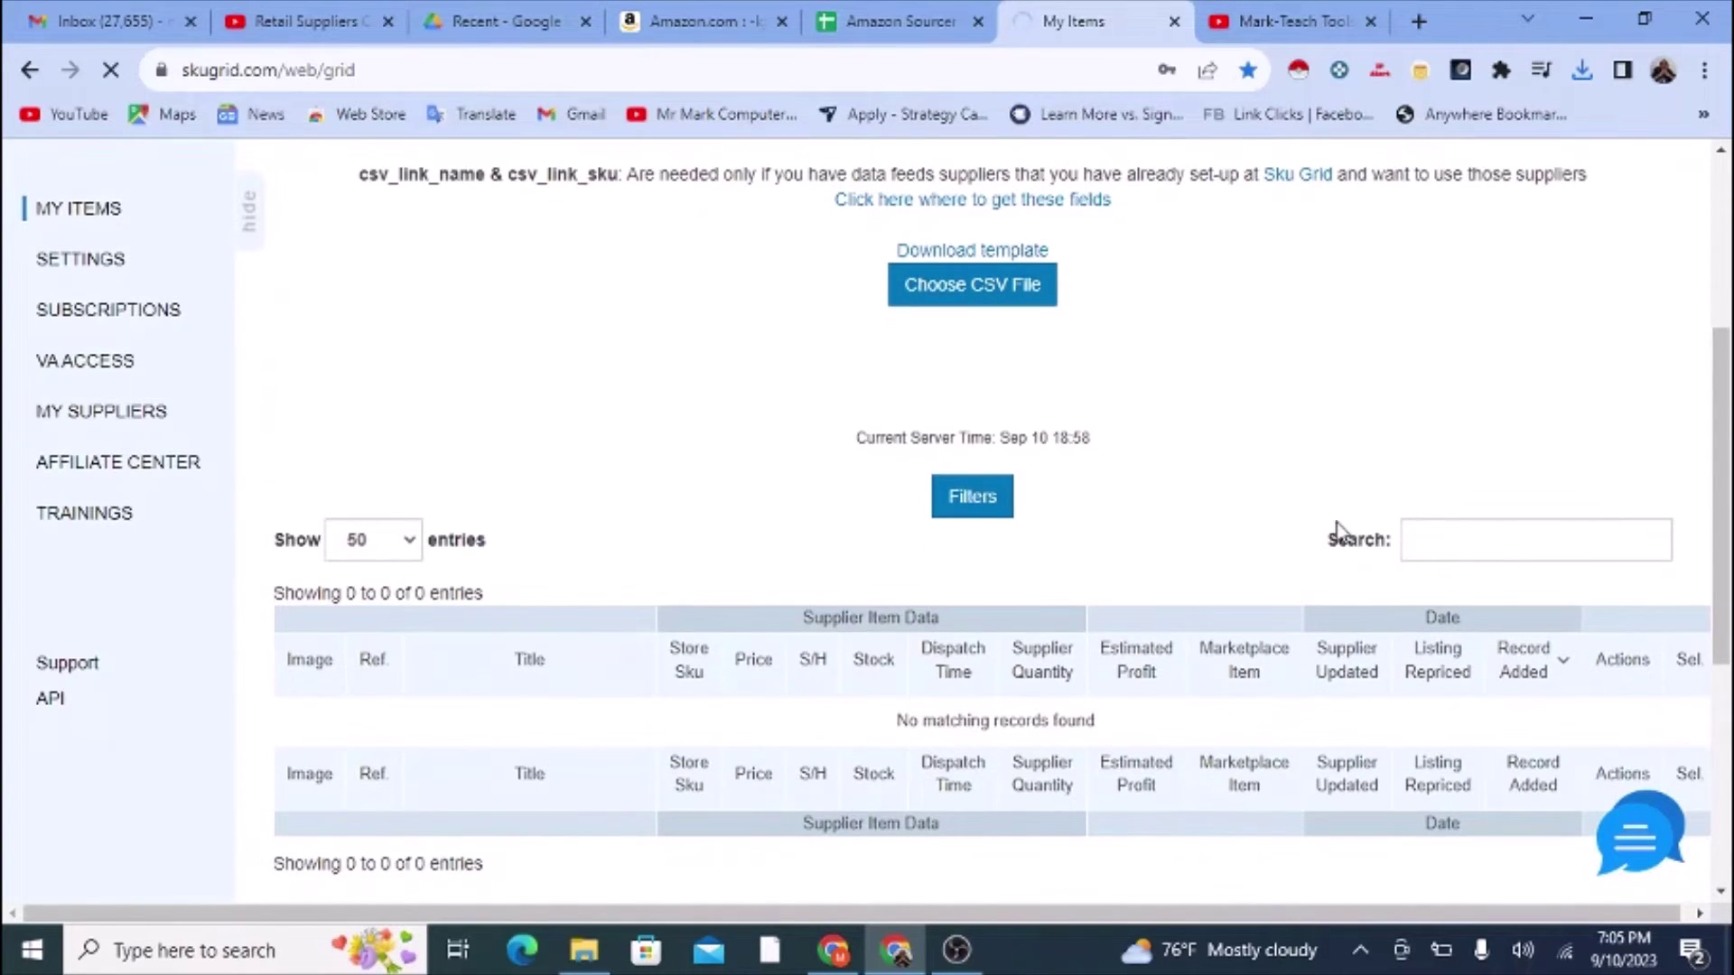
scroll(1337, 532, up, 4)
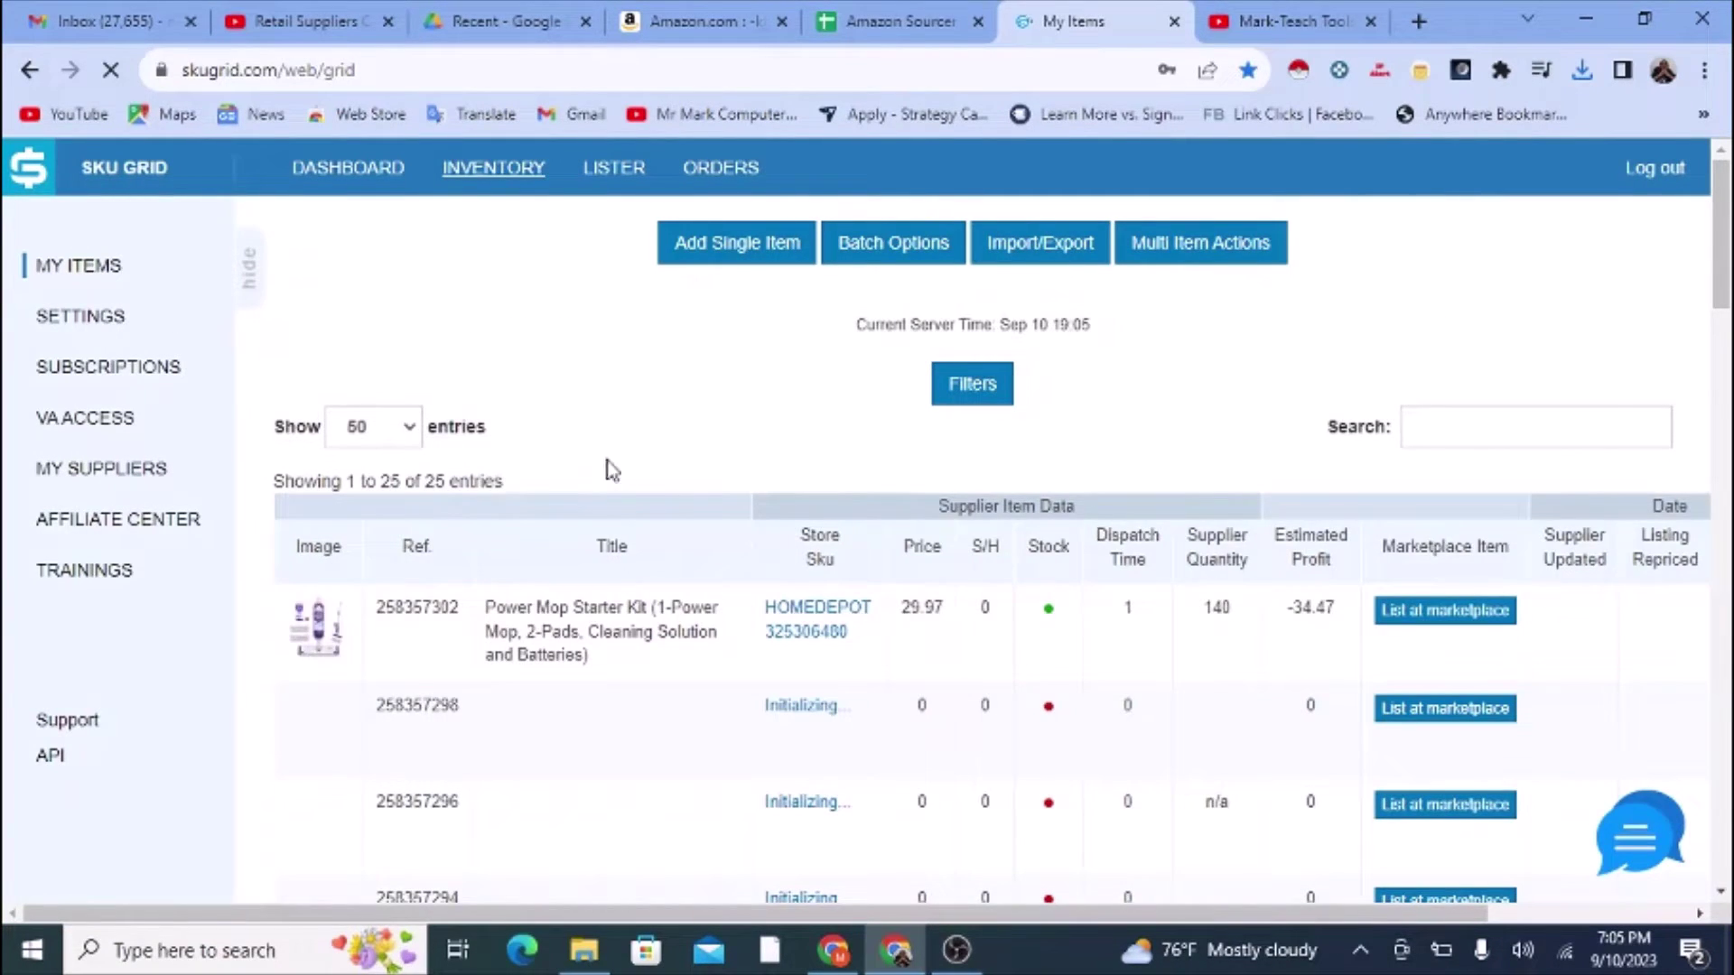
scroll(786, 433, down, 3)
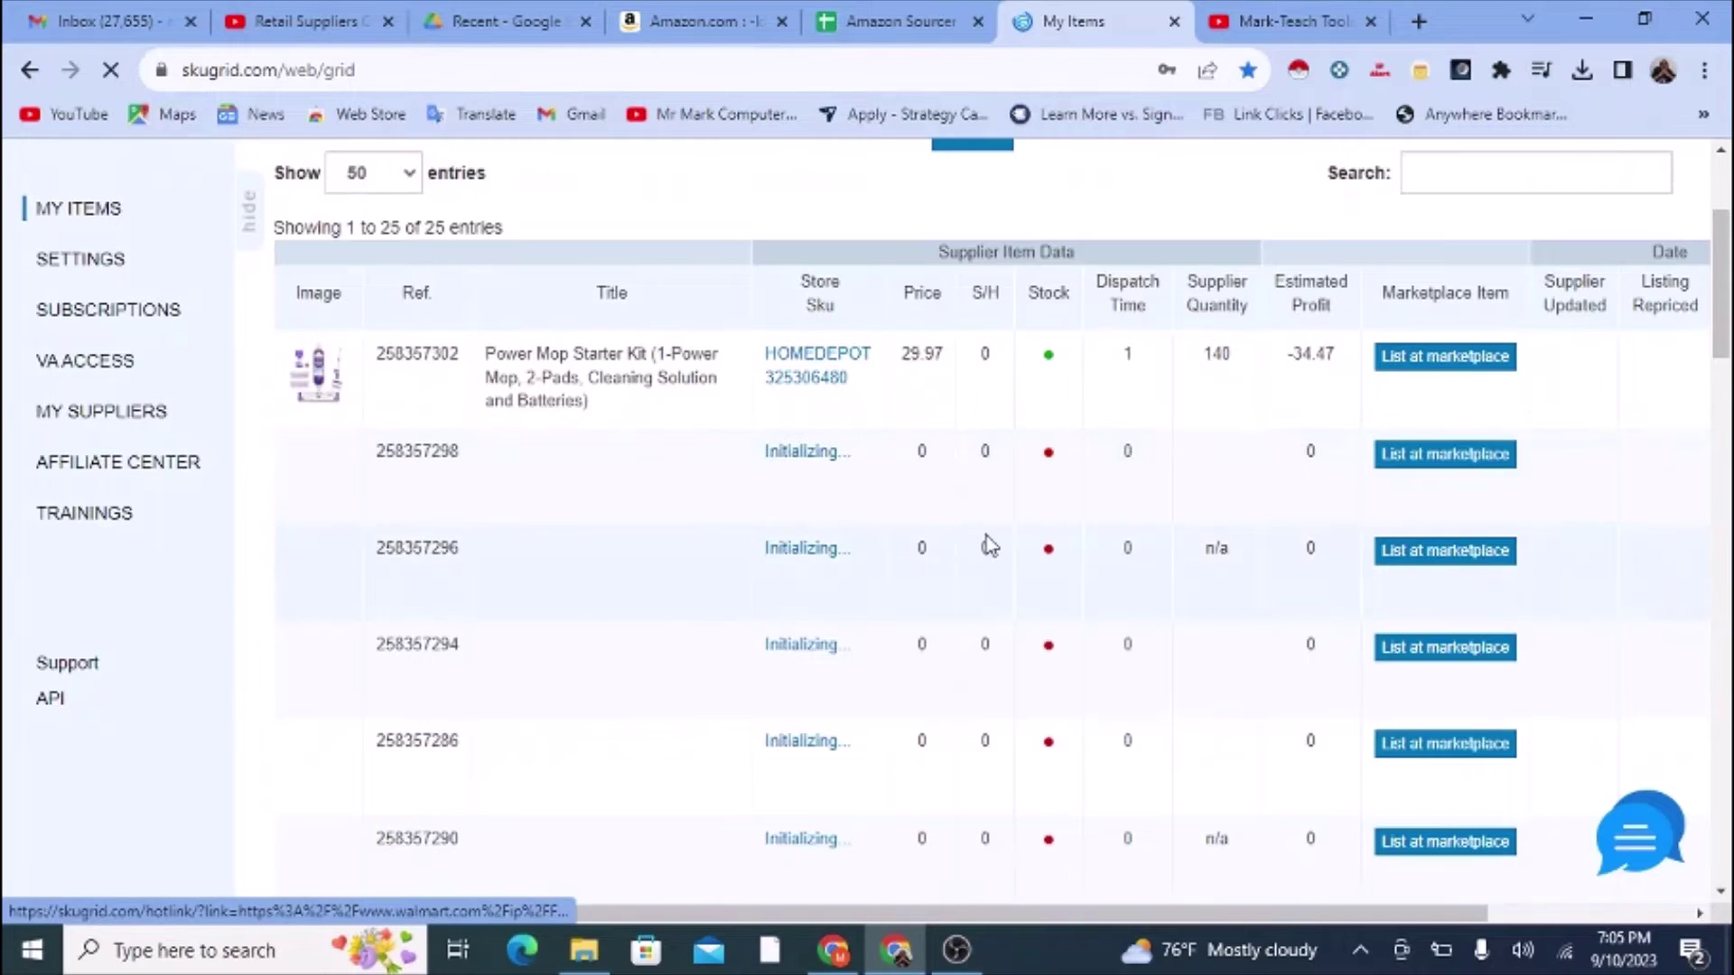
scroll(986, 535, down, 3)
scroll(930, 546, down, 6)
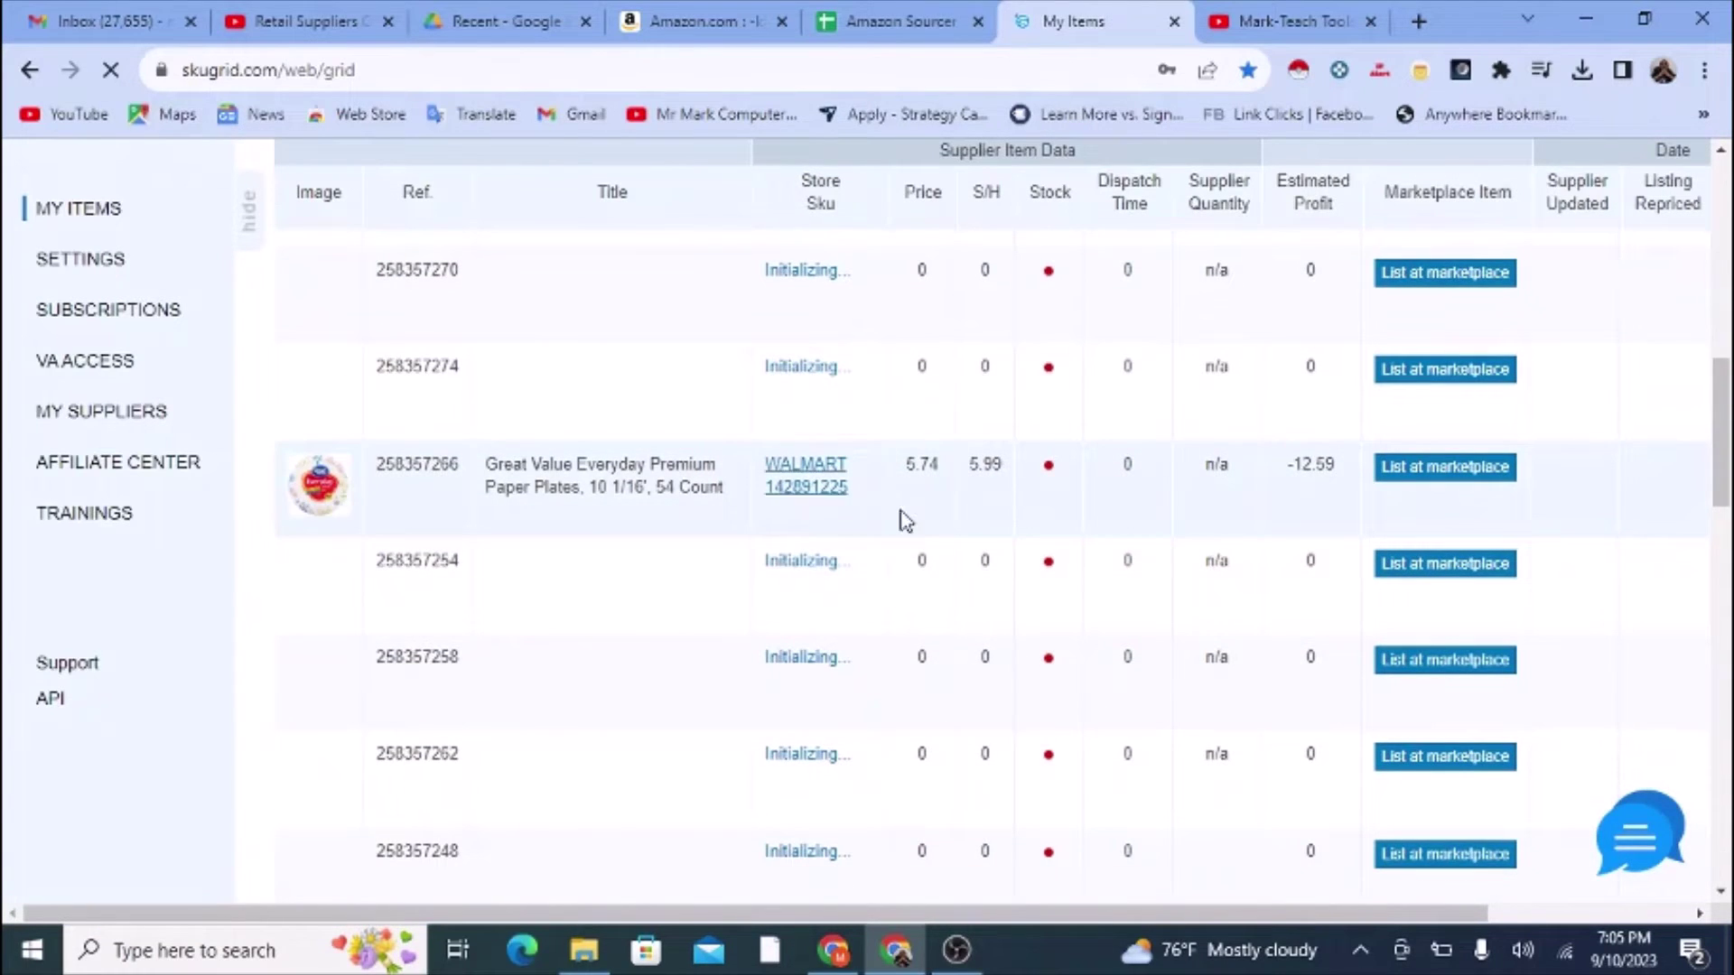
scroll(959, 555, down, 6)
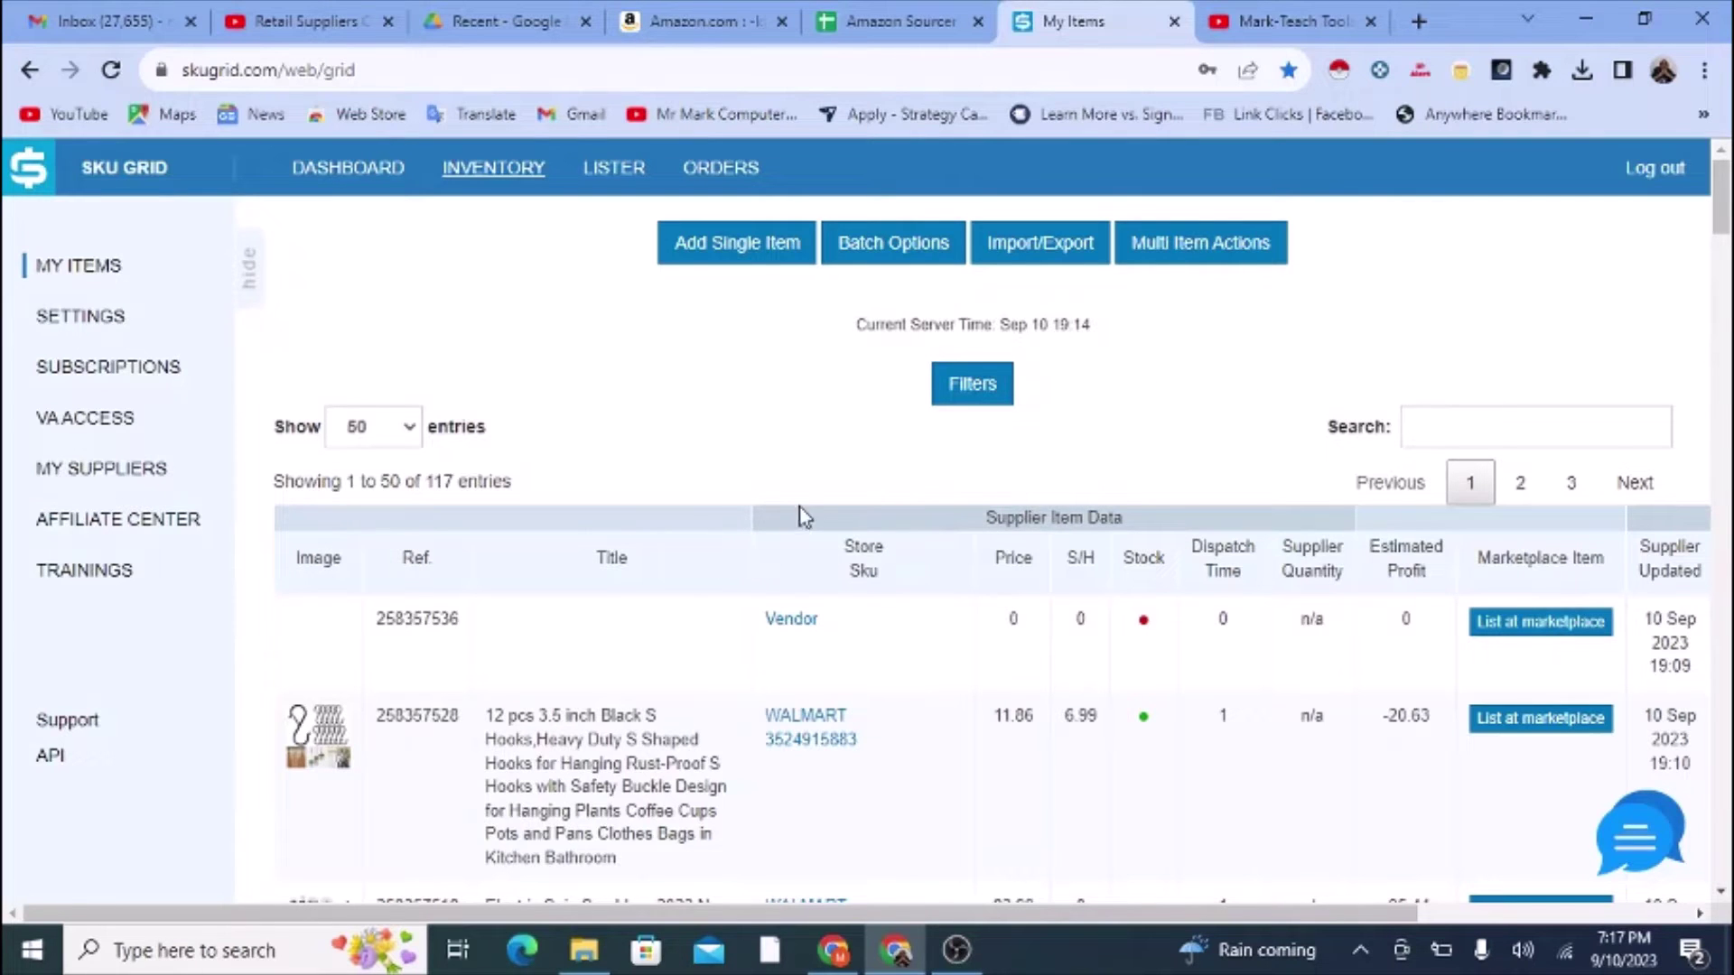
Step: Examine the prices, shipping and stock status of the imported items on pages 1 and 3 of the SkuGrid inventory
scroll(1100, 508, down, 3)
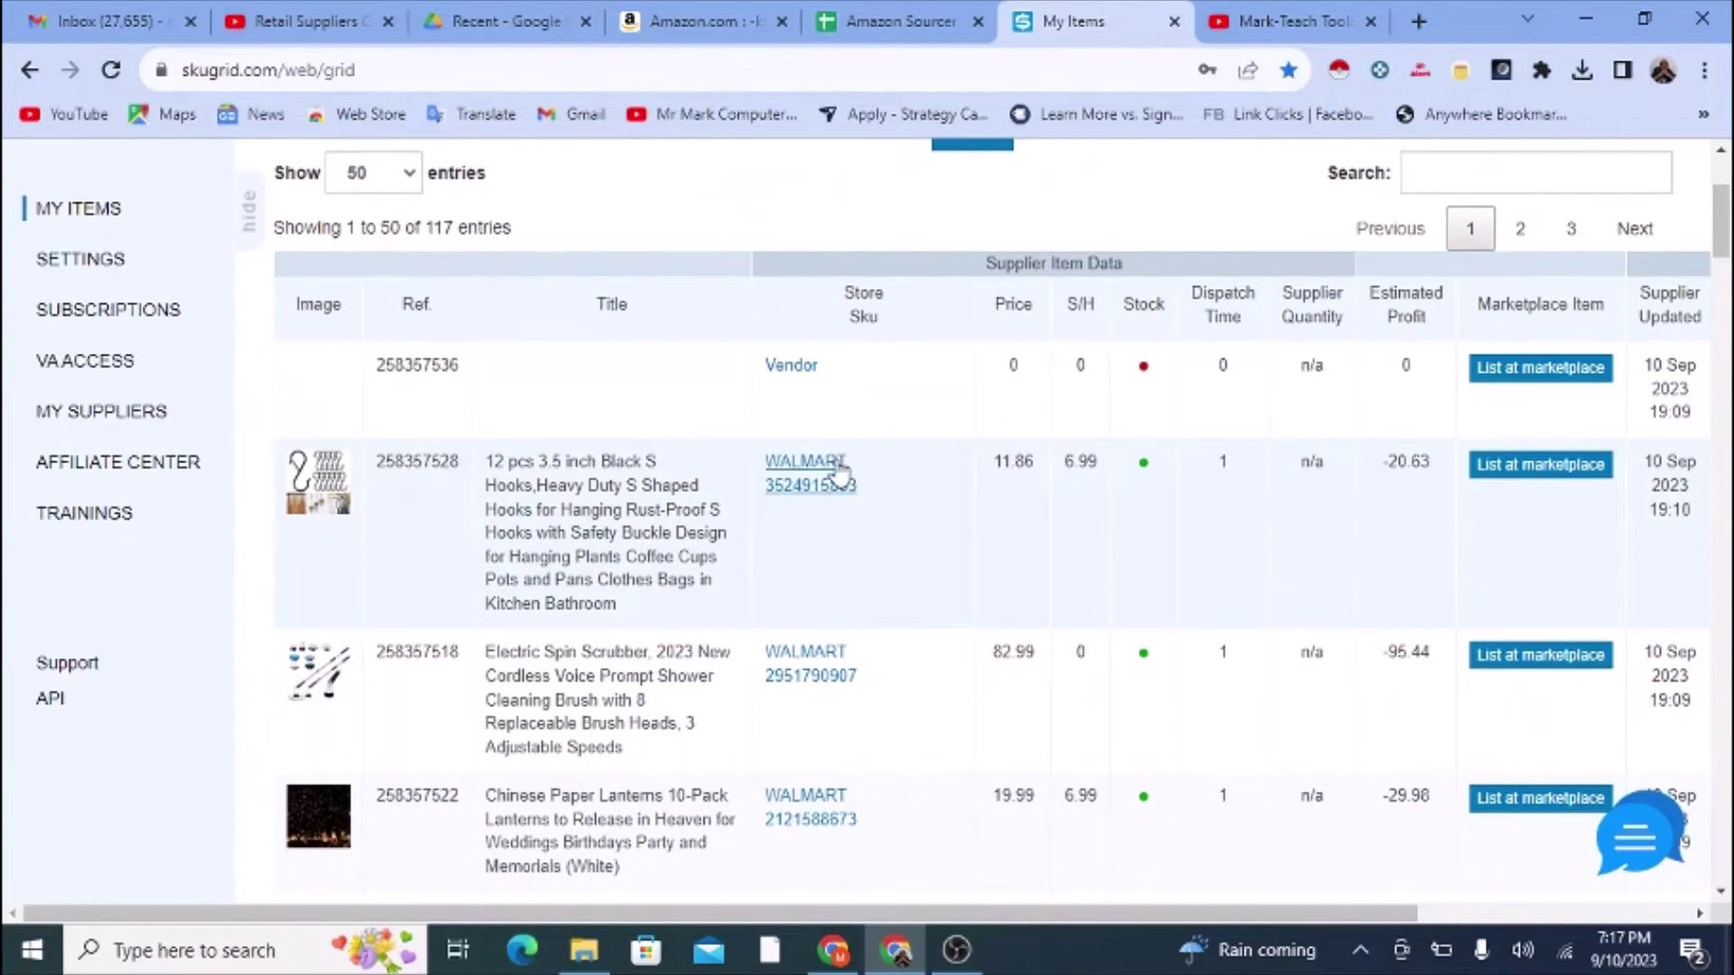
click(1568, 232)
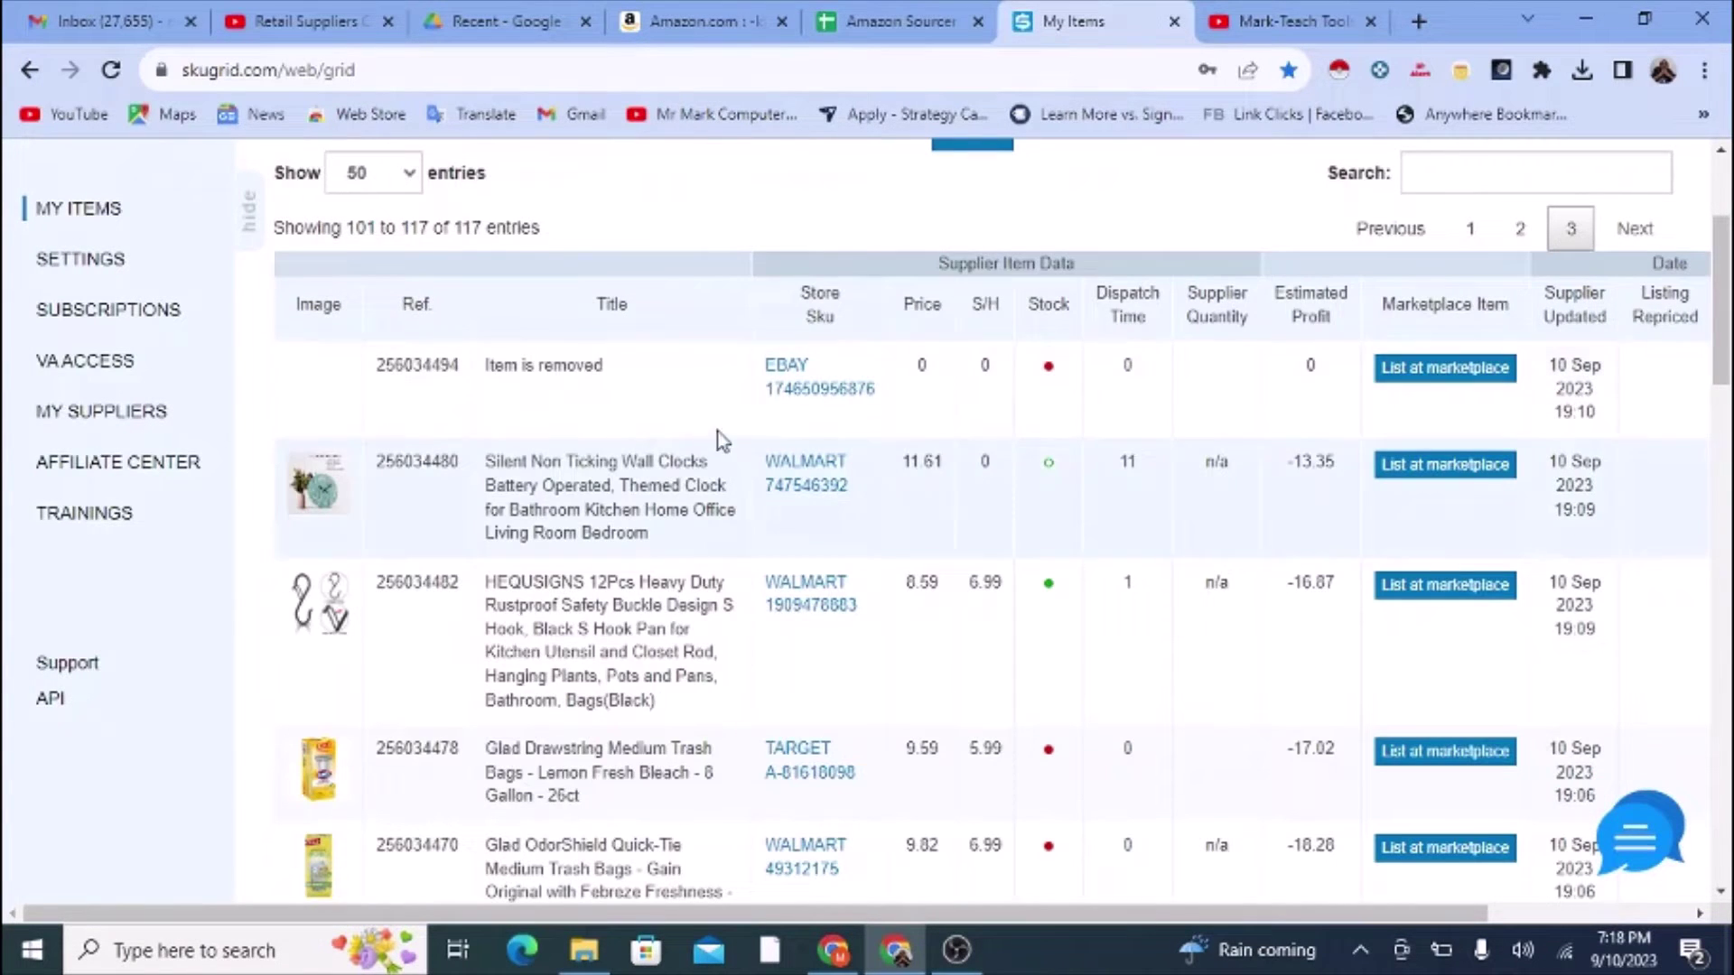
scroll(840, 587, down, 6)
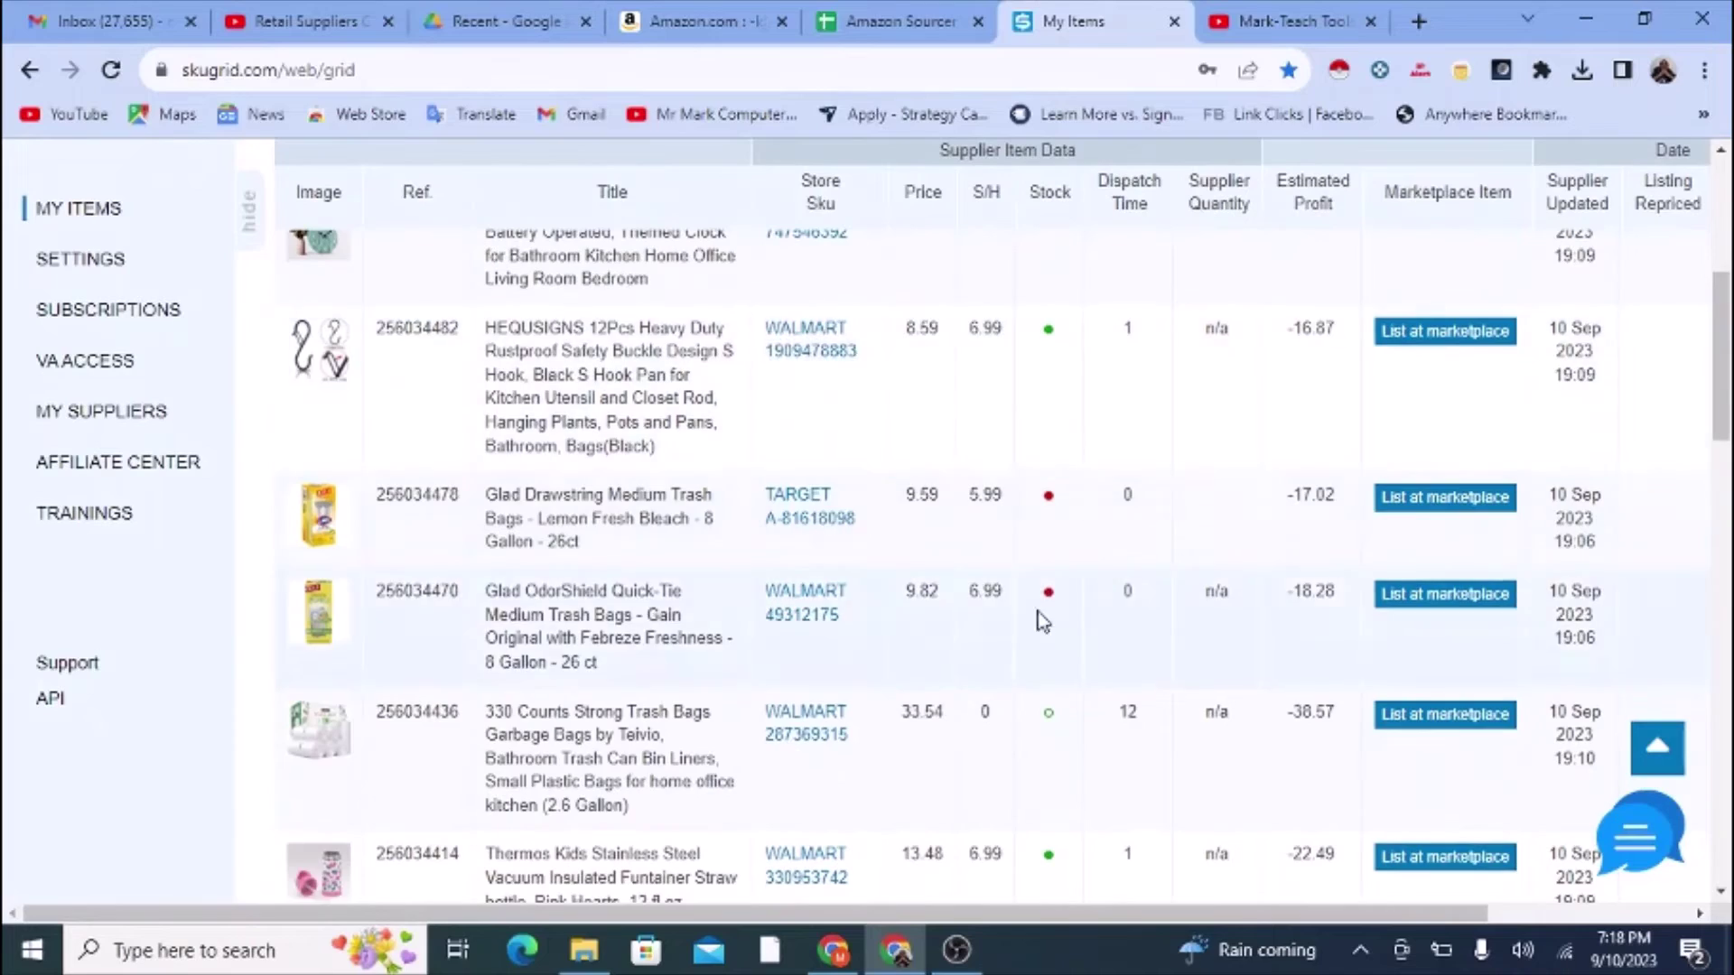
scroll(903, 651, down, 12)
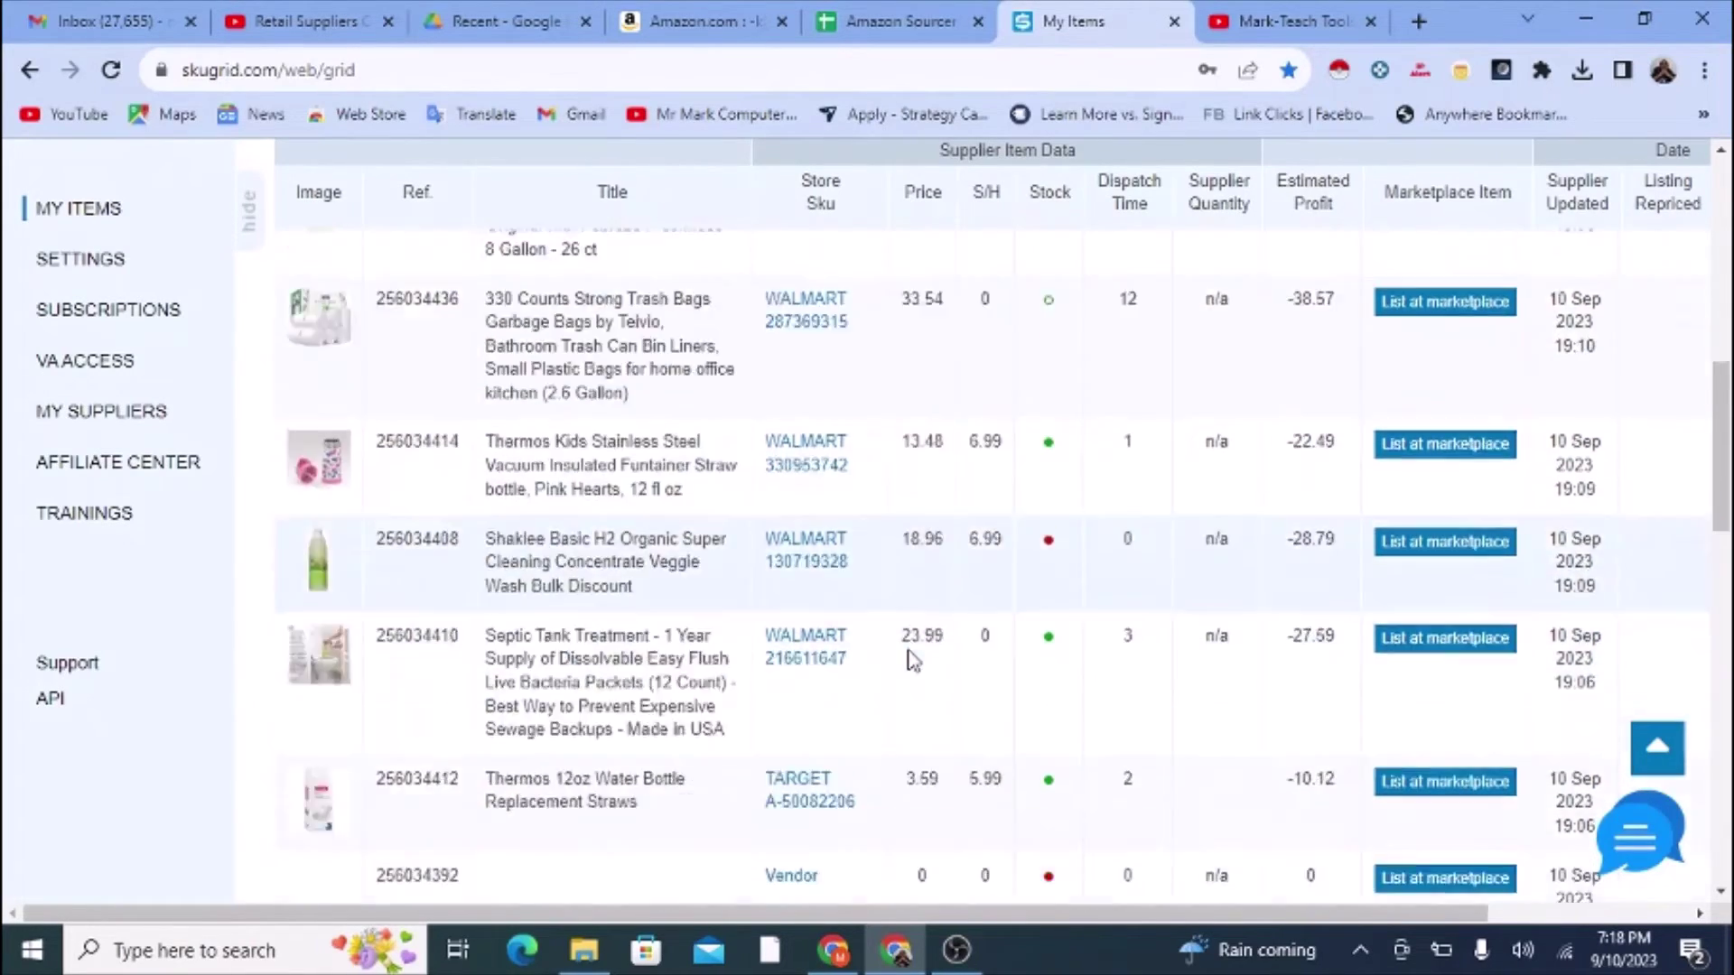
scroll(940, 611, down, 9)
scroll(967, 639, up, 12)
scroll(1016, 633, up, 10)
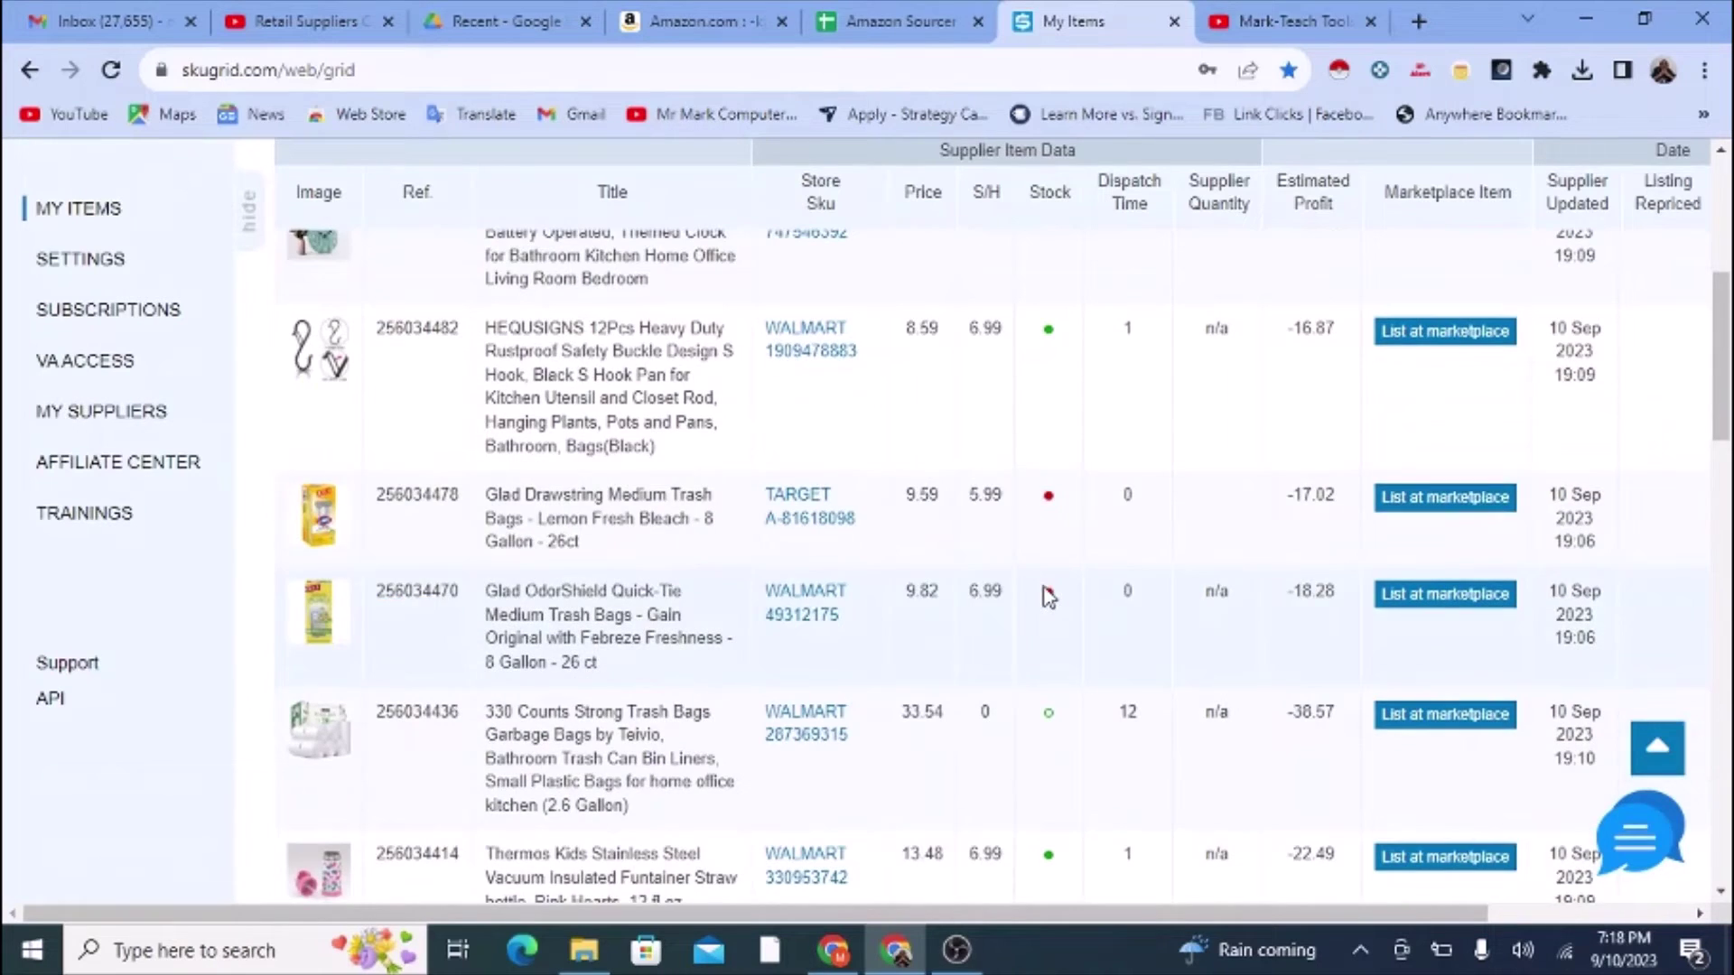
scroll(940, 587, up, 4)
scroll(957, 601, up, 2)
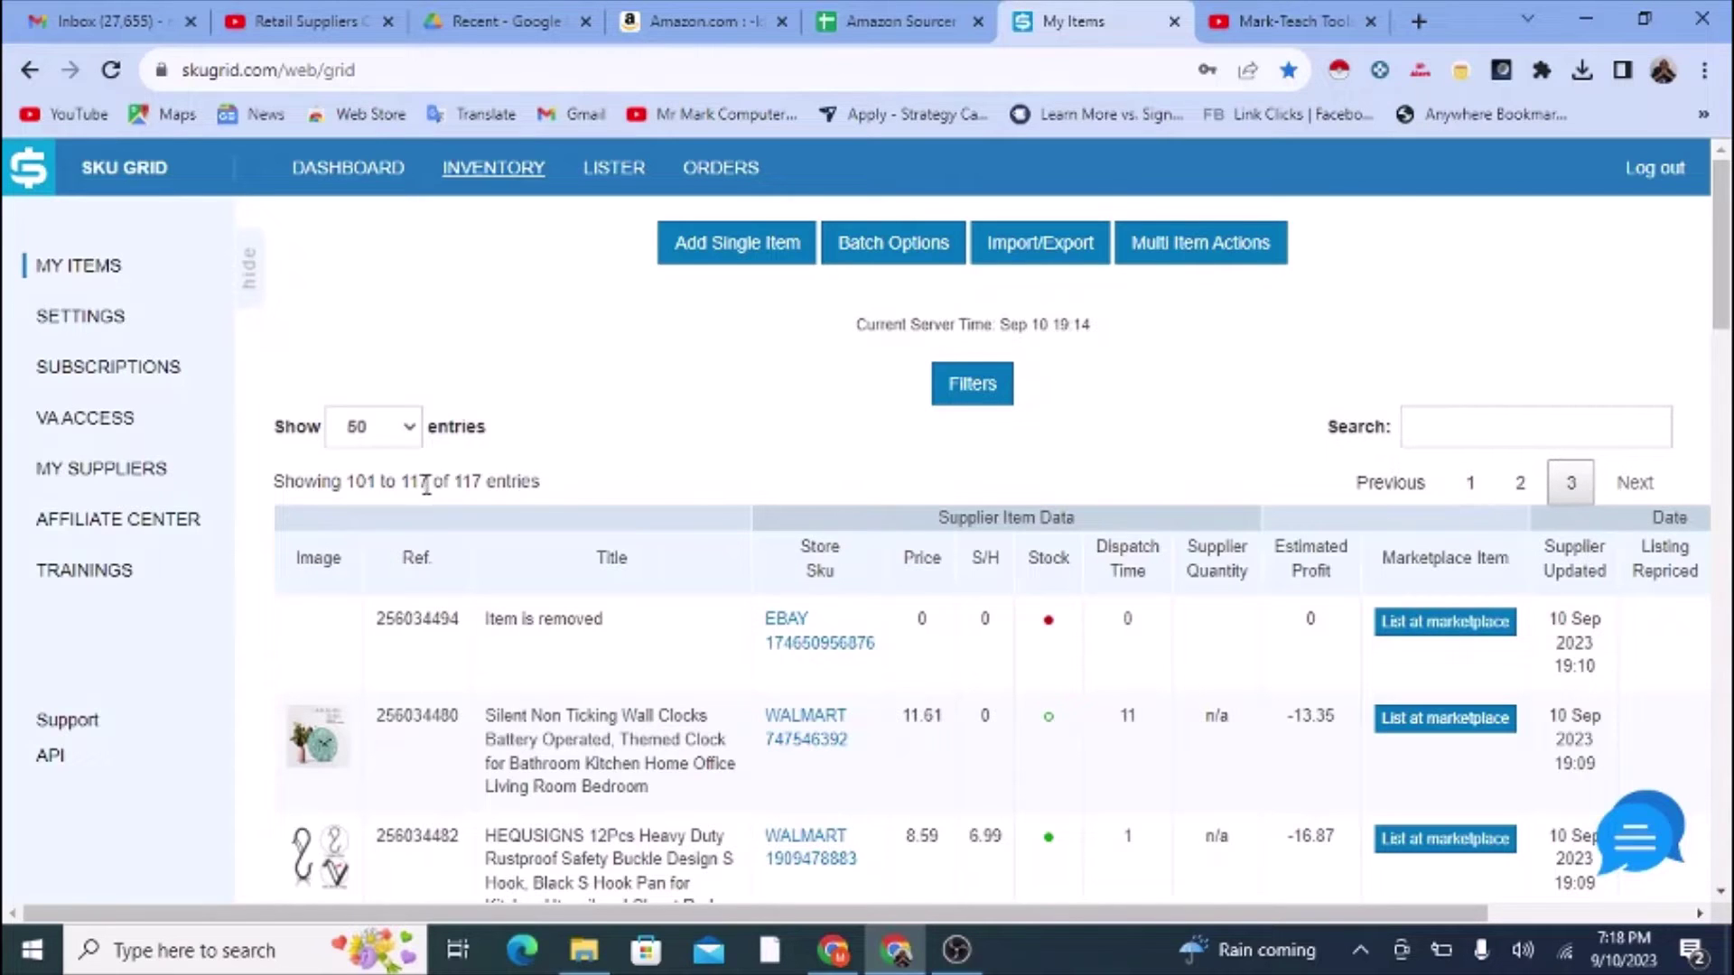
Step: Compare the SkuGrid inventory's entry total with the Max Number of Sources for SkuGrid on the Sourcing Sheet
drag(411, 485, 490, 480)
click(883, 14)
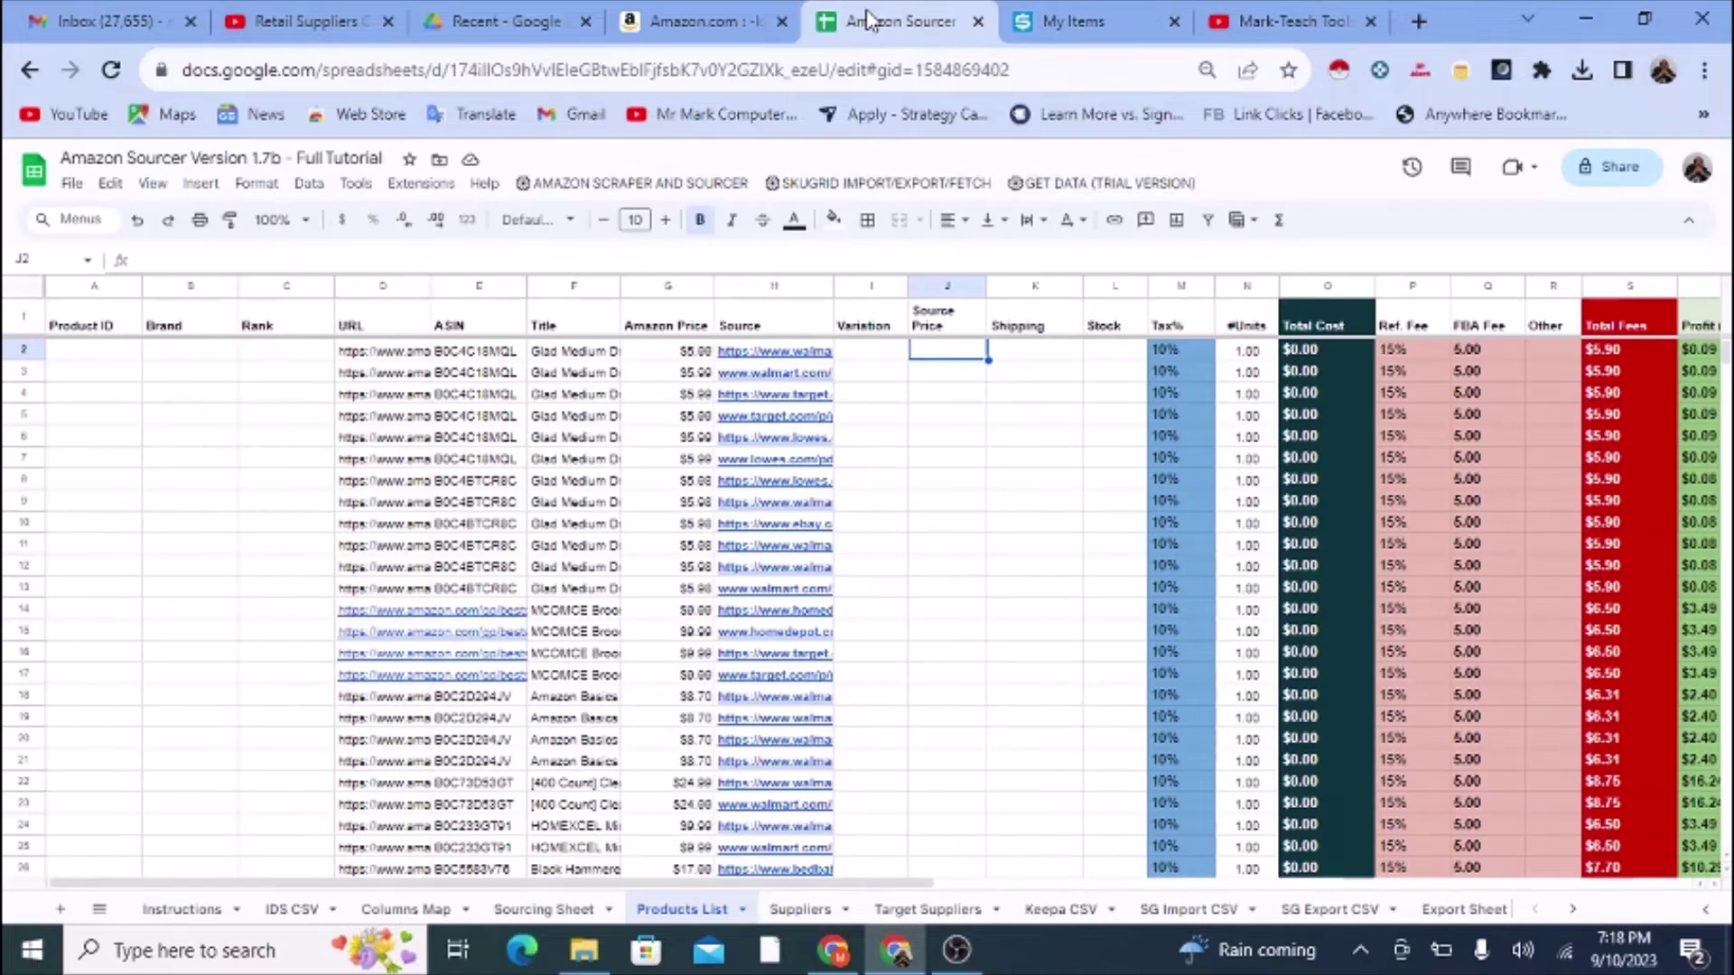
click(544, 908)
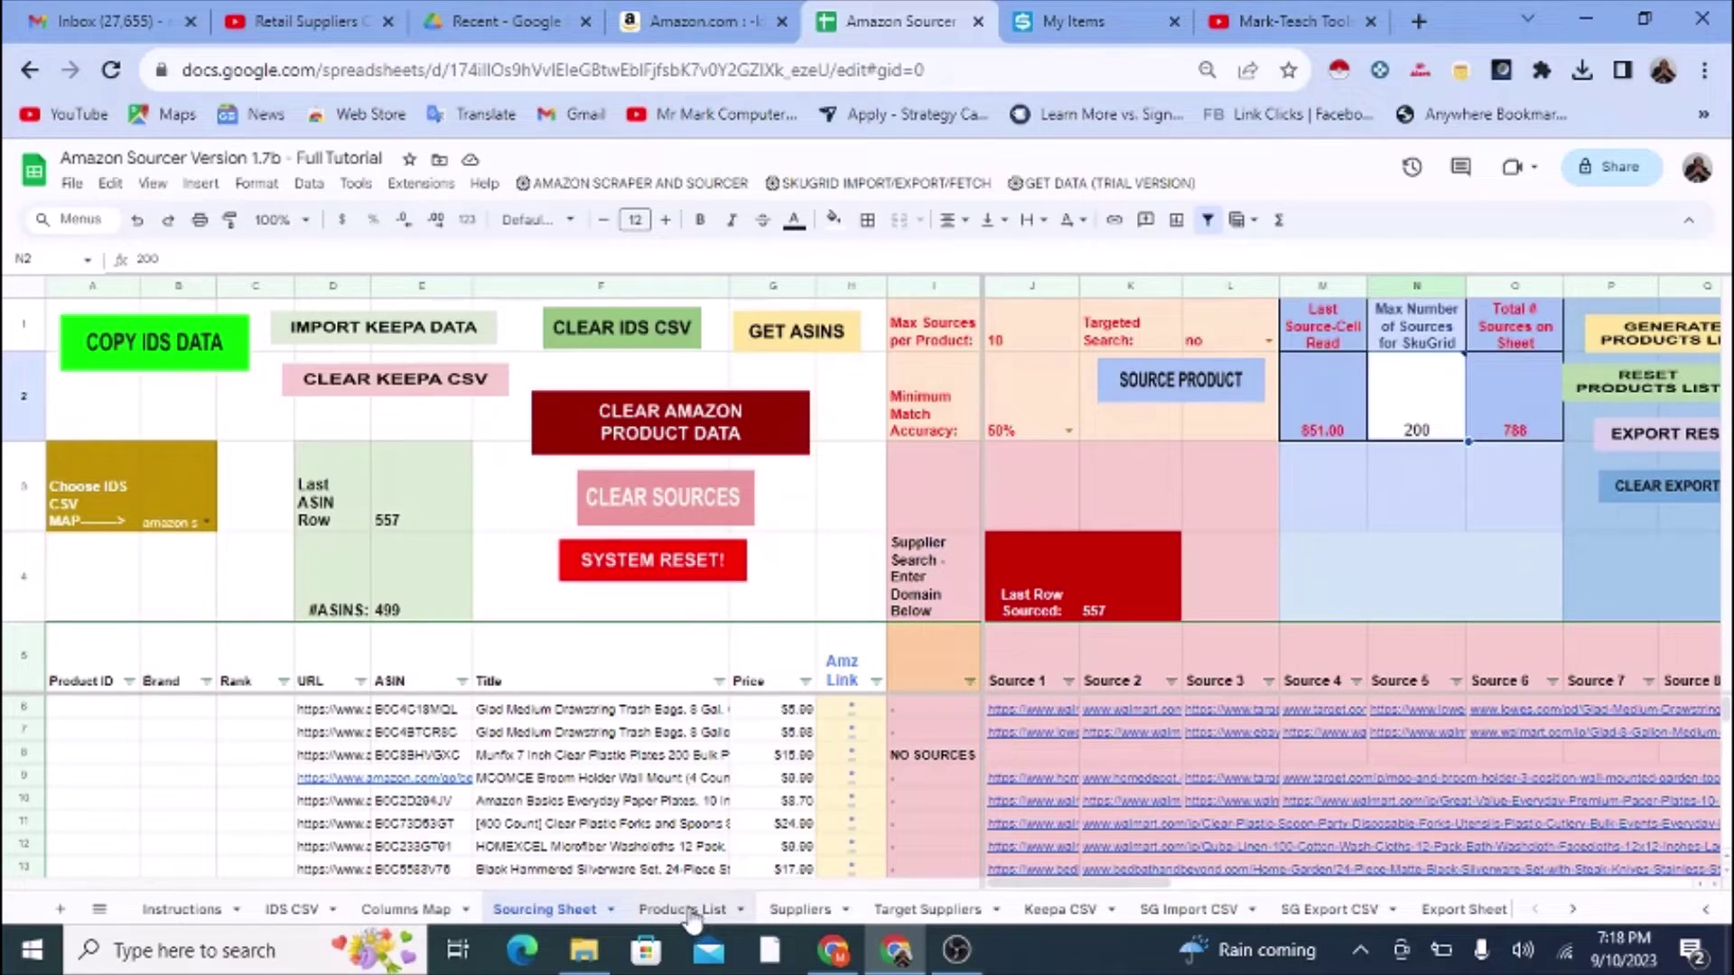
click(1062, 36)
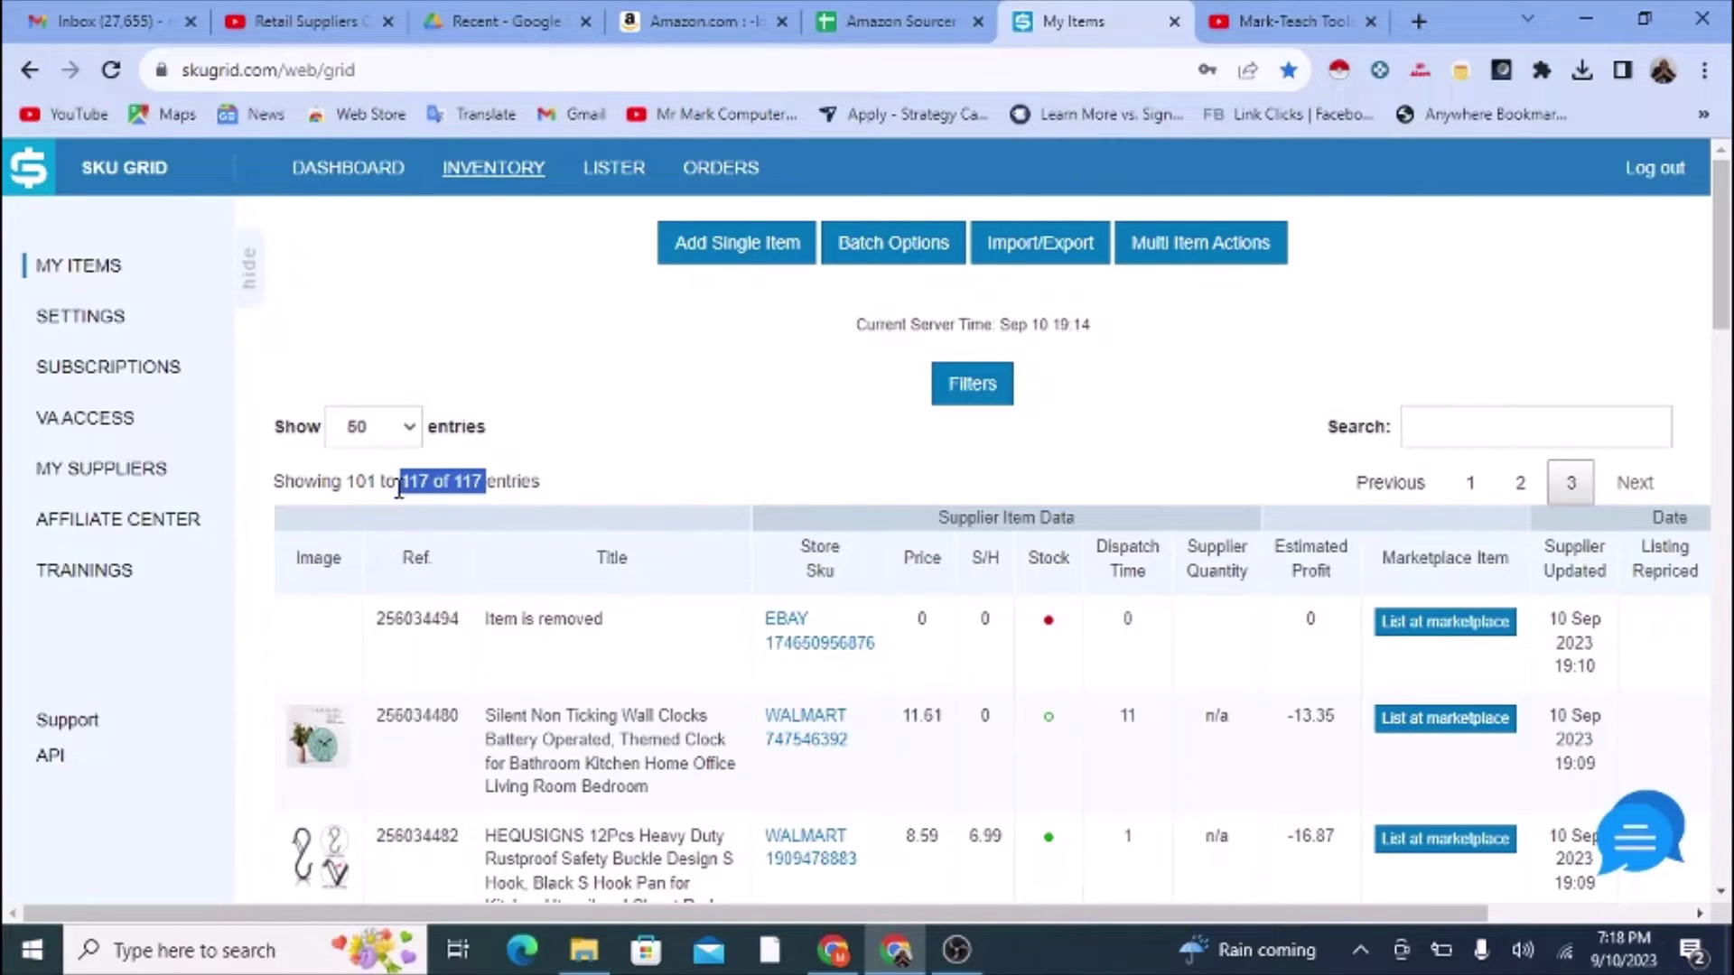
Step: On page 1 of the SkuGrid inventory, open two untitled items' Vendor links to check their sources, closing each opened tab
click(1469, 484)
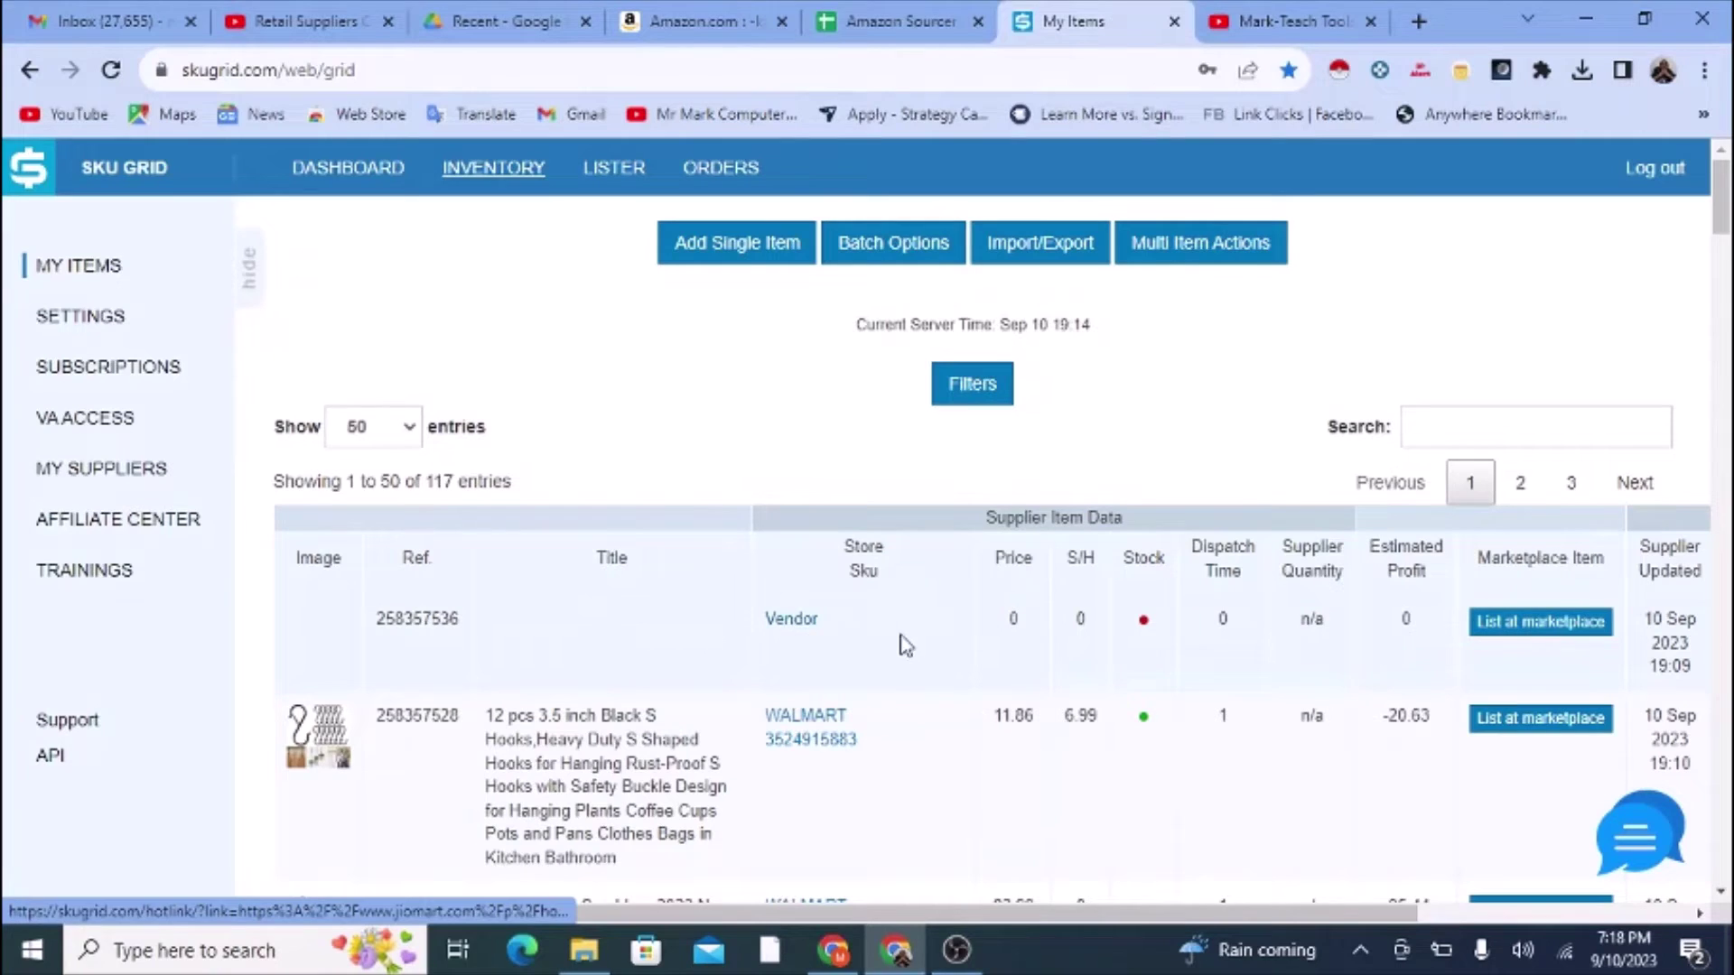
click(795, 621)
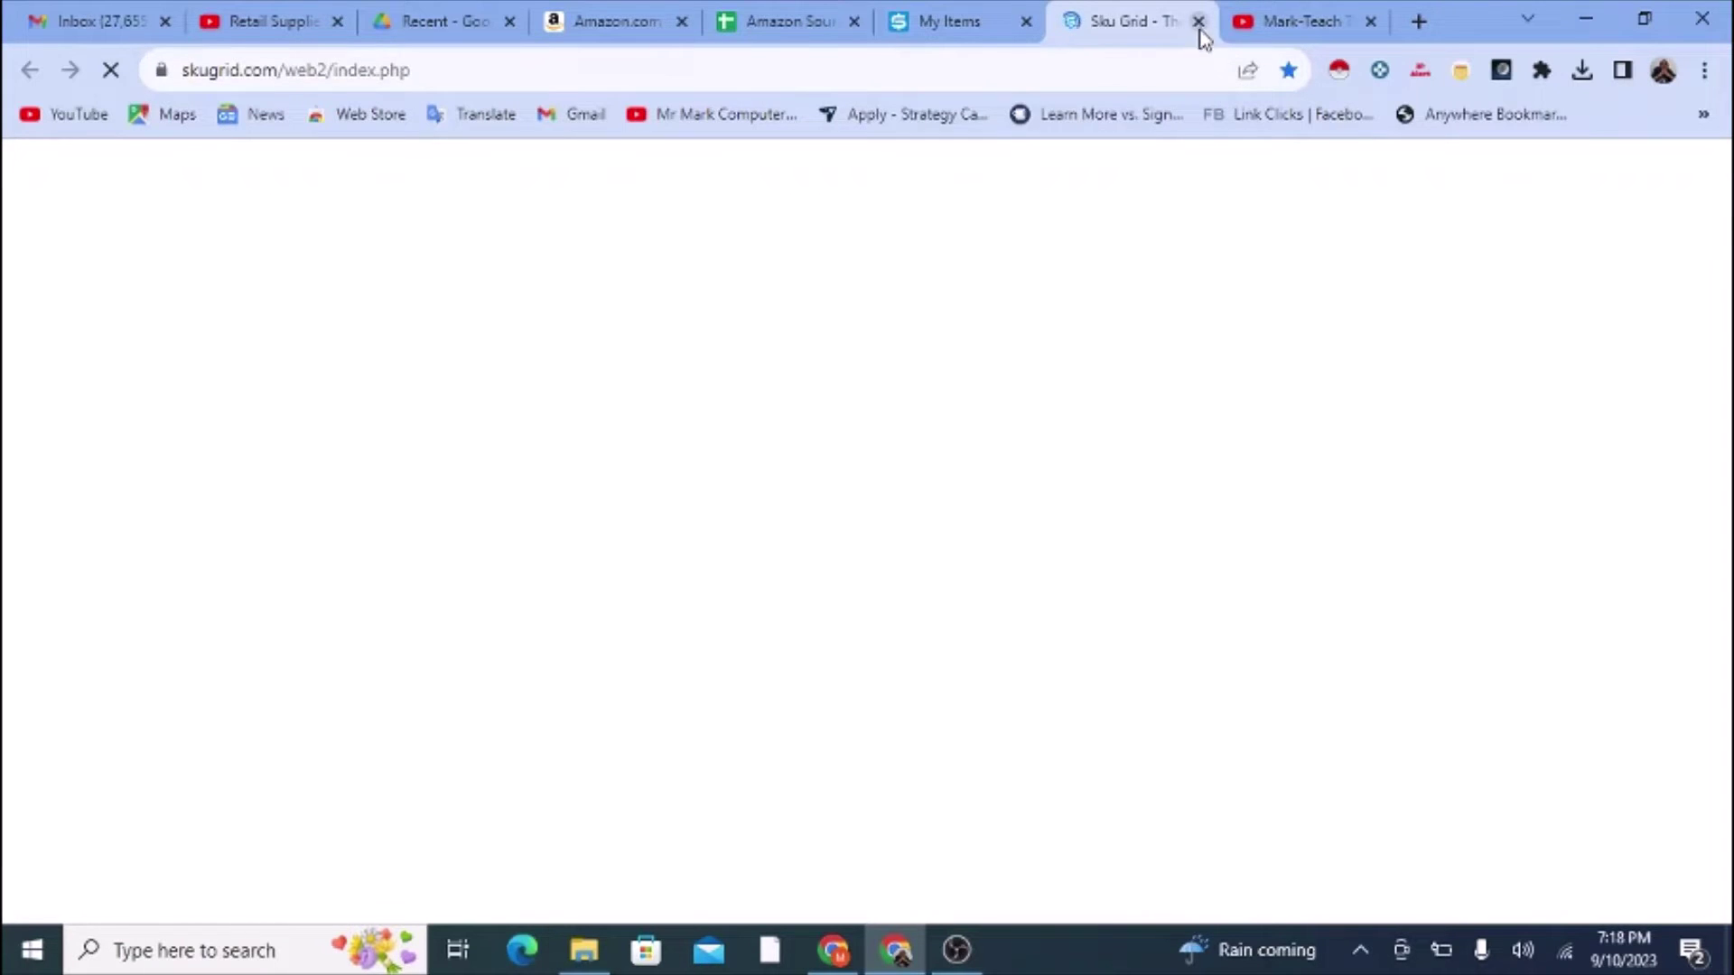
click(1199, 21)
scroll(1039, 439, down, 15)
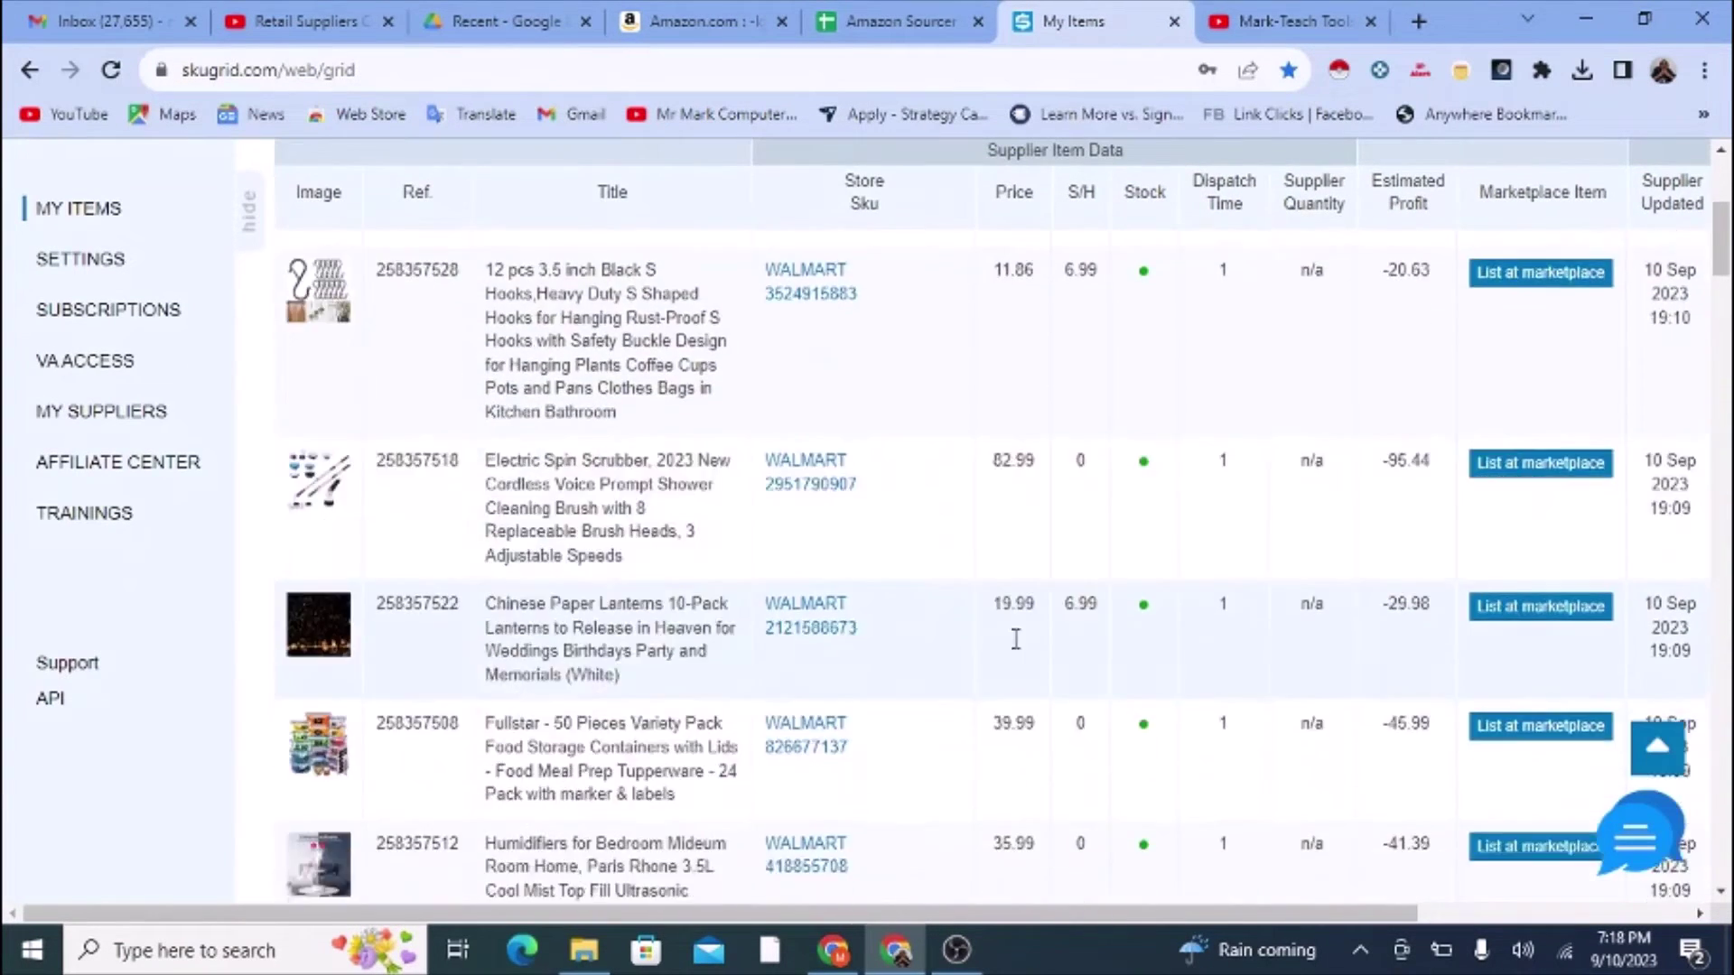
scroll(1021, 614, down, 4)
scroll(903, 565, up, 4)
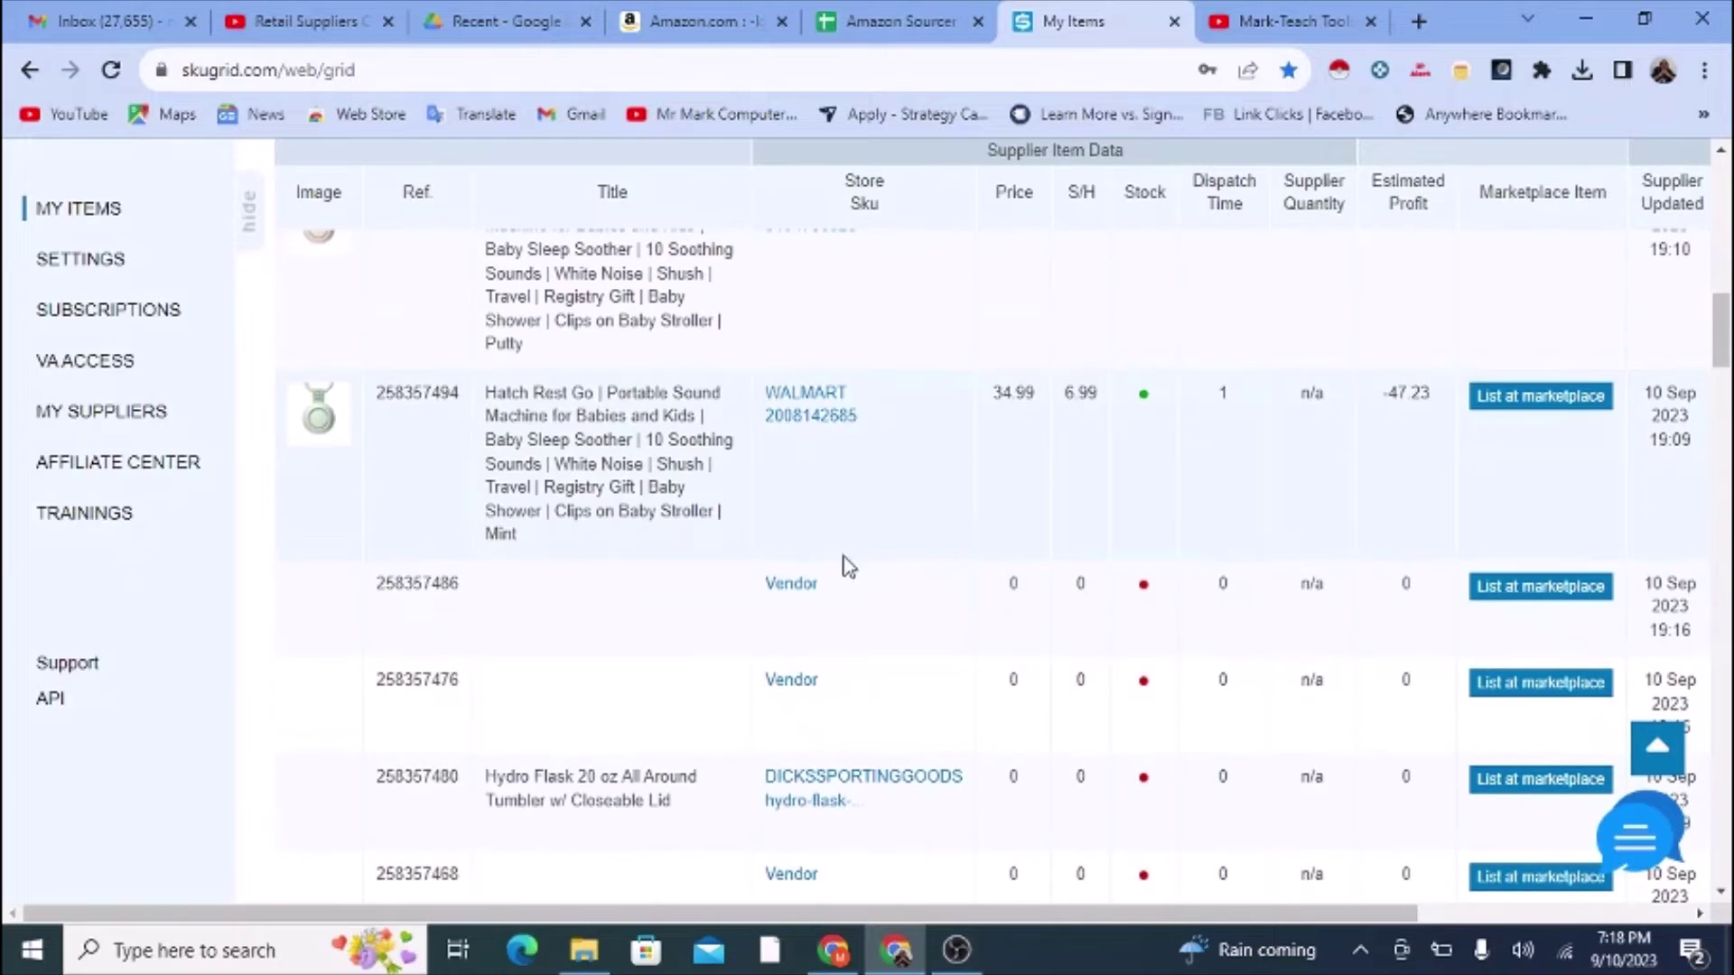
click(811, 585)
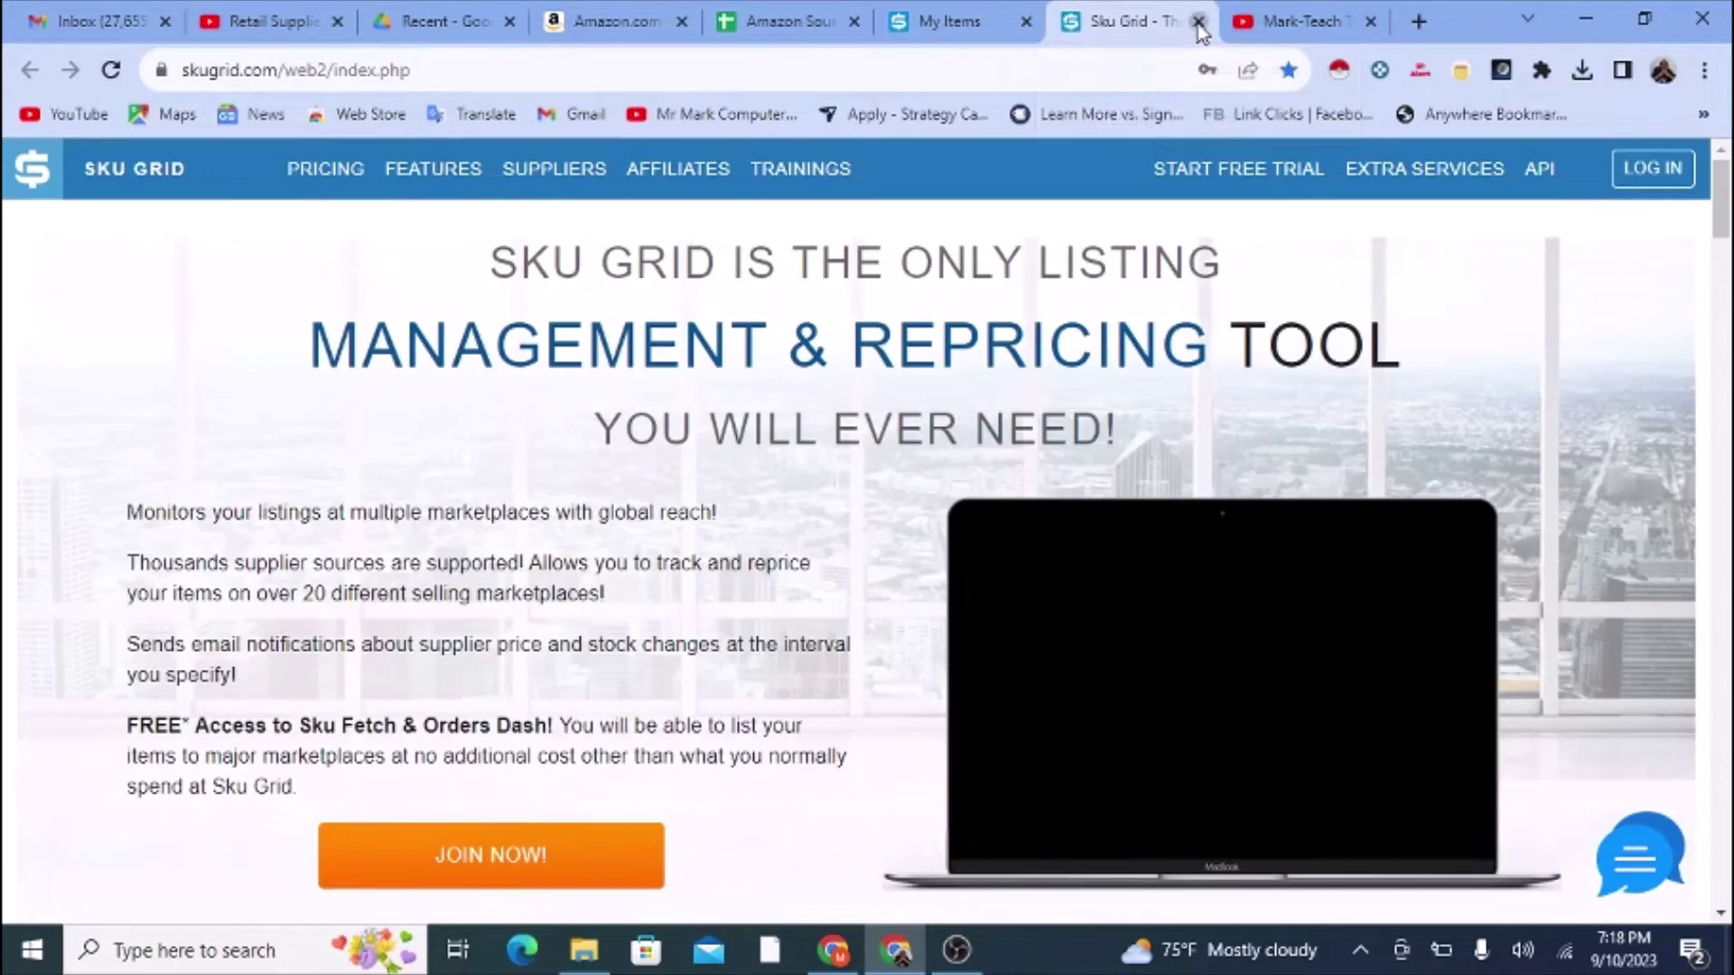
click(1198, 21)
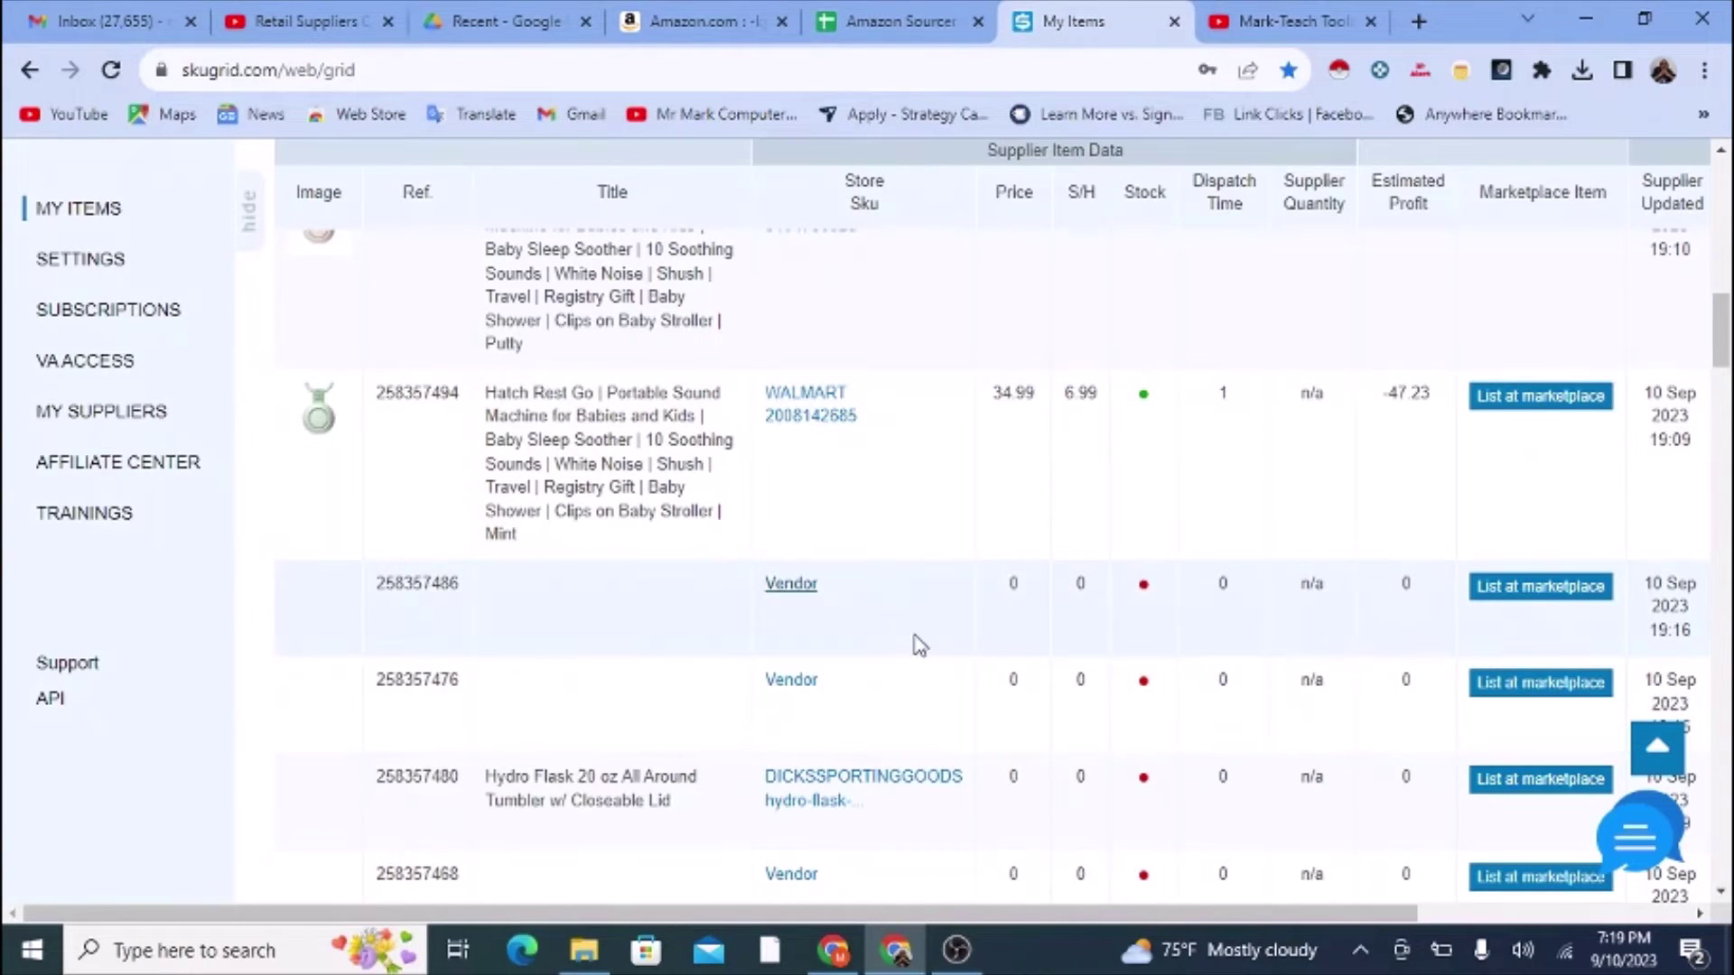
Step: Recheck the Sourcing Sheet's SkuGrid source settings and return to the start of the SkuGrid inventory list
scroll(955, 639, up, 15)
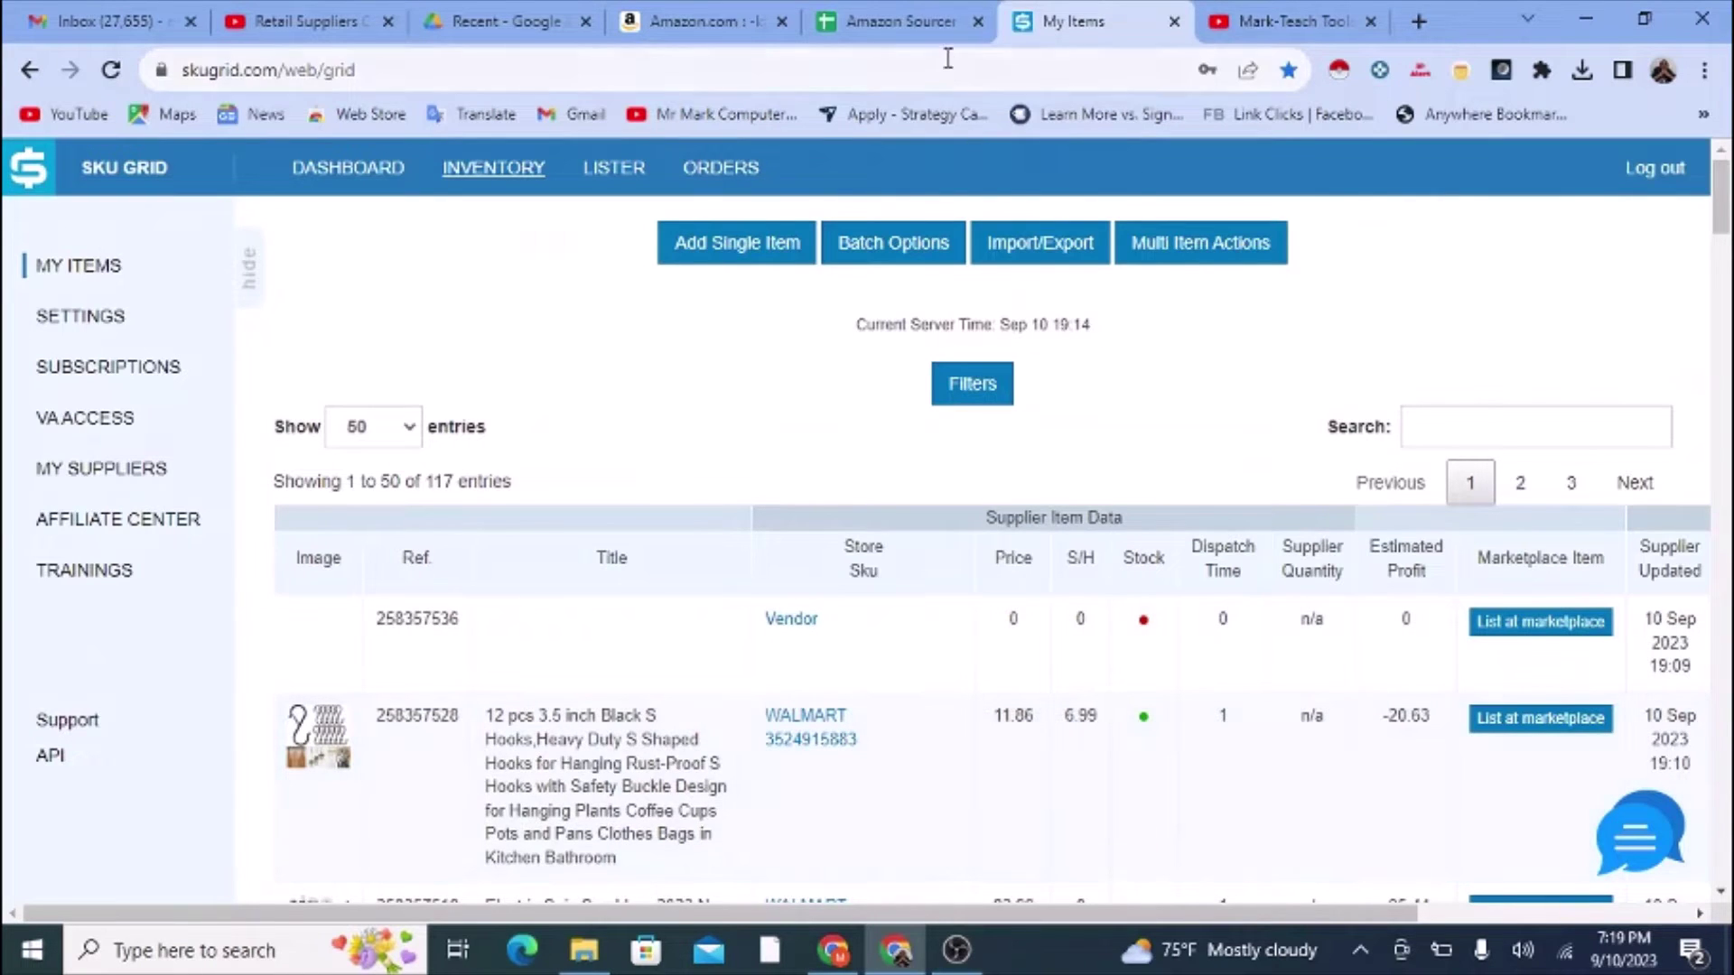
click(897, 27)
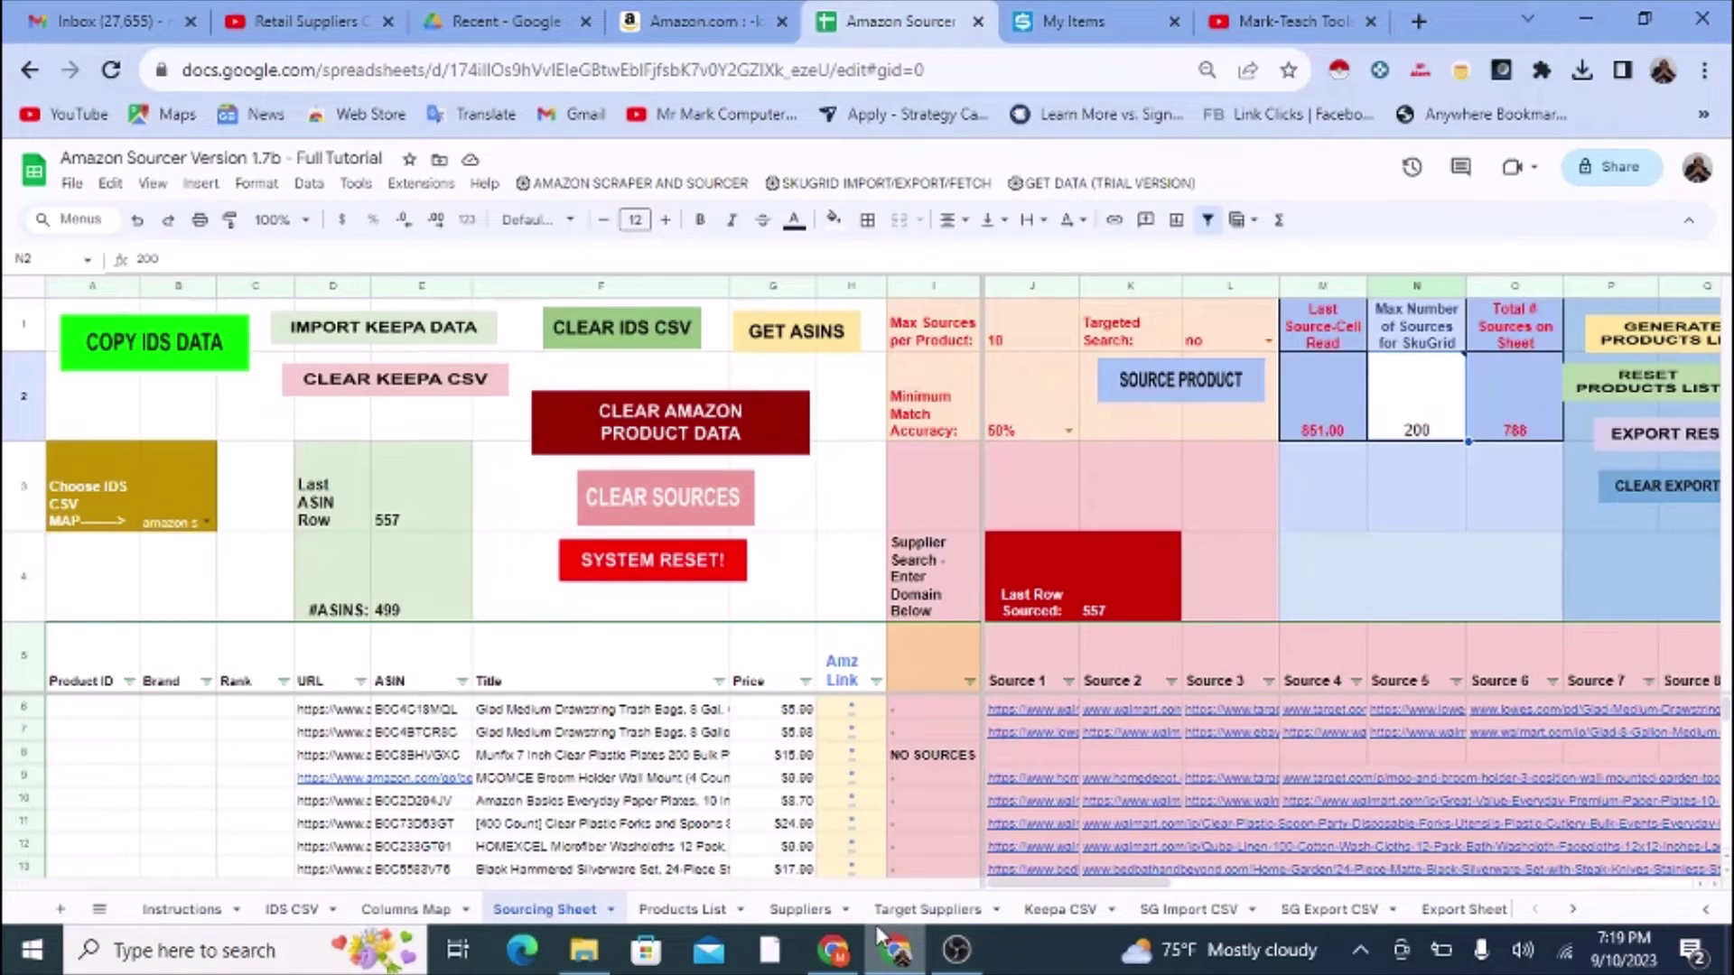
click(1077, 27)
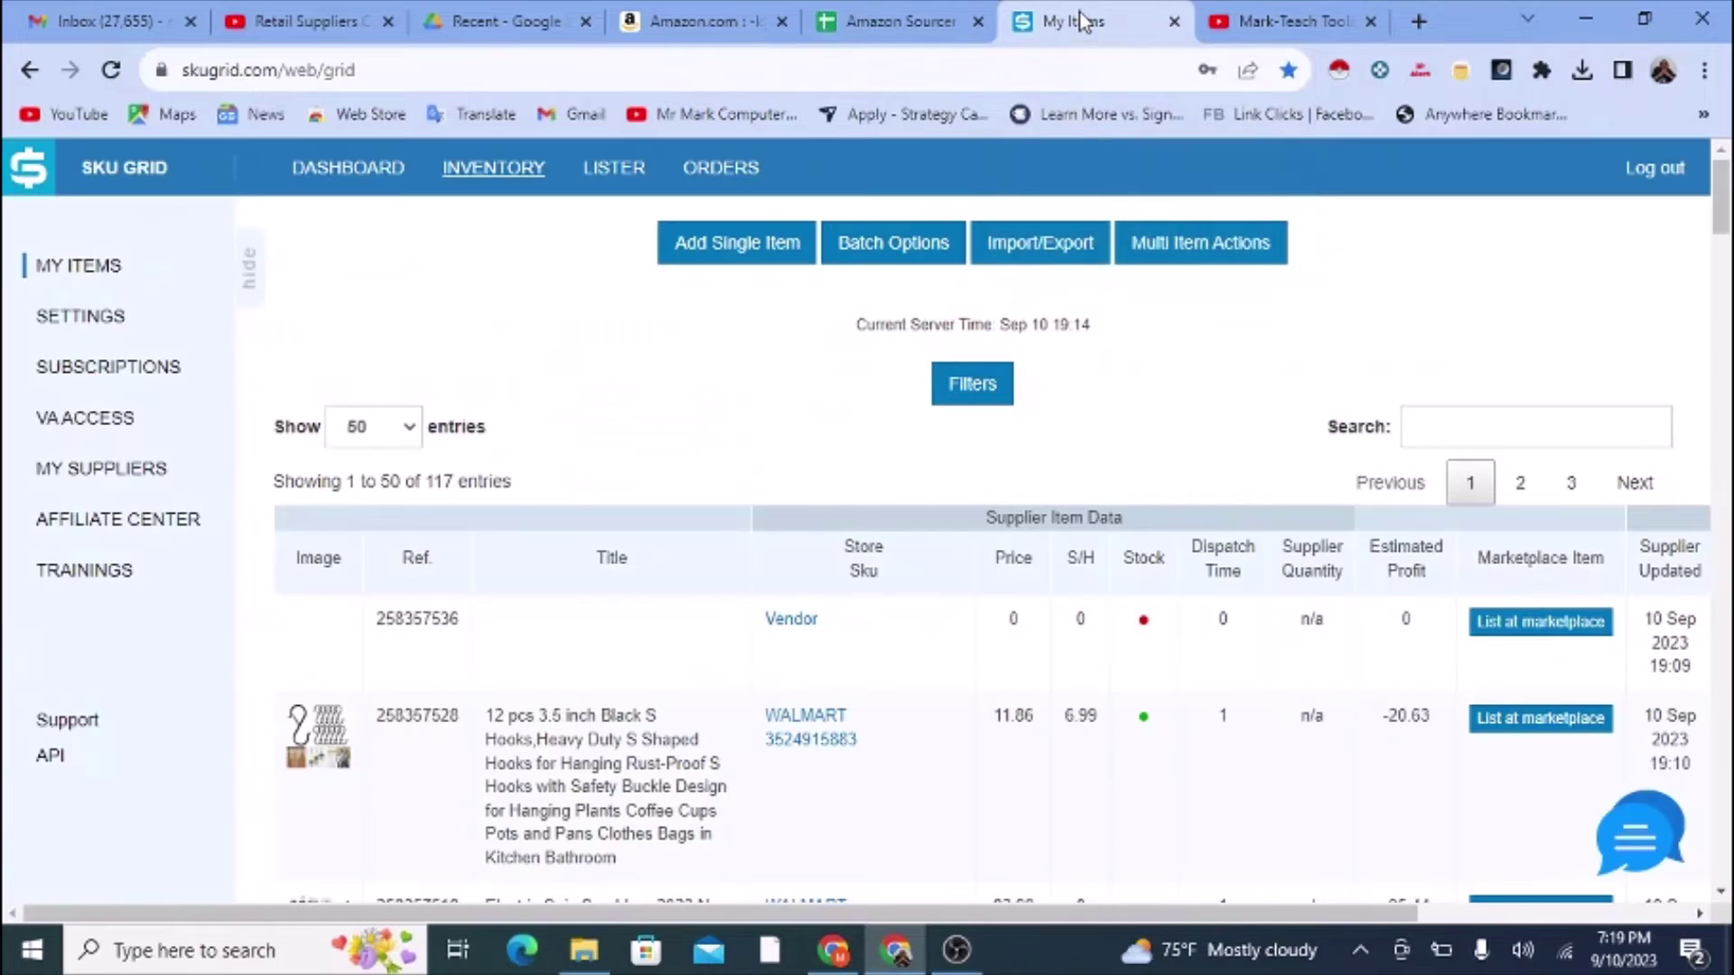
Step: Export the full SkuGrid inventory as a CSV and download the generated file
click(1044, 248)
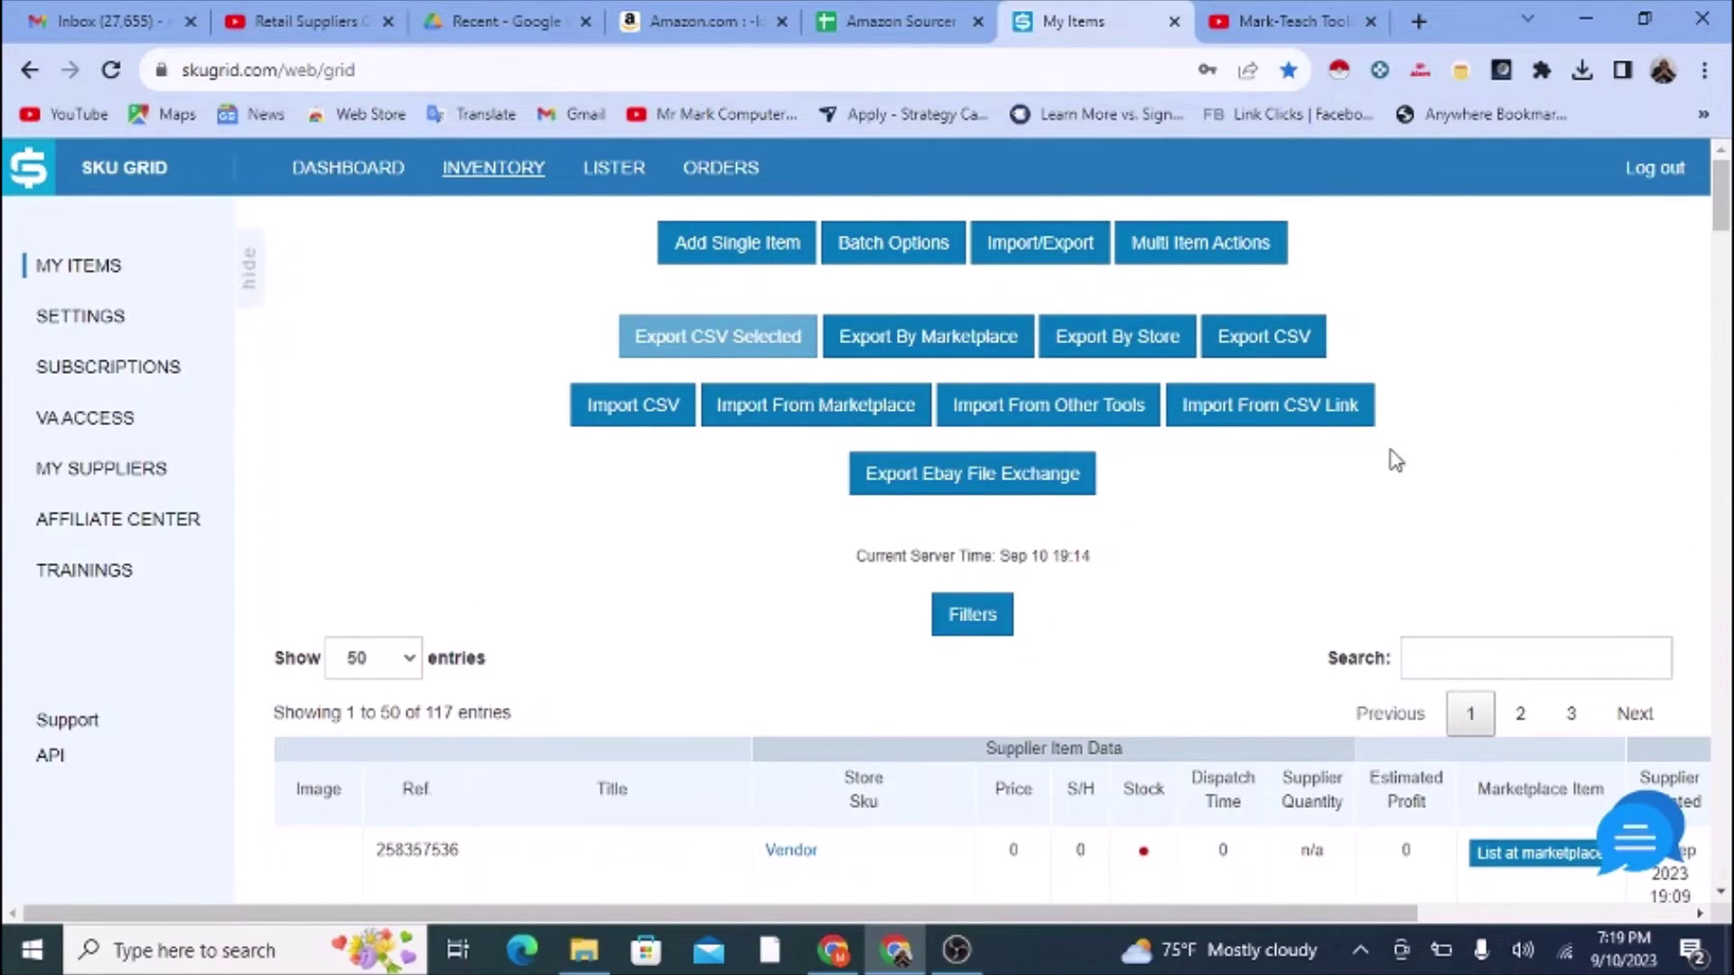
click(1269, 353)
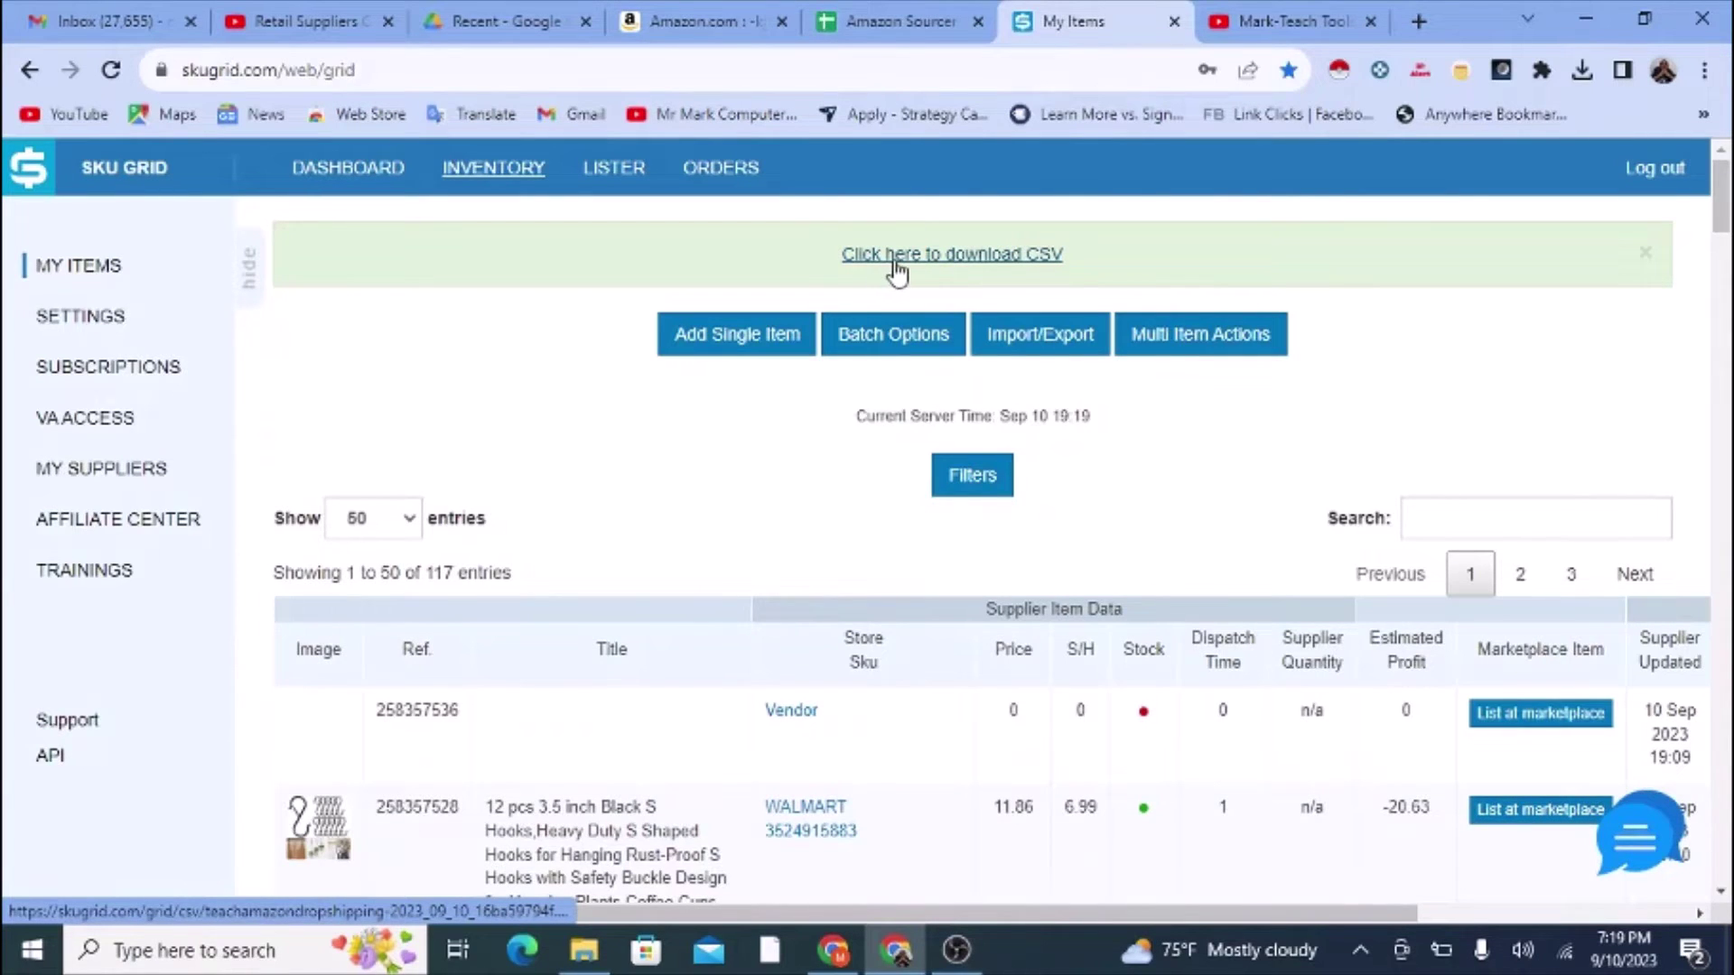
click(971, 260)
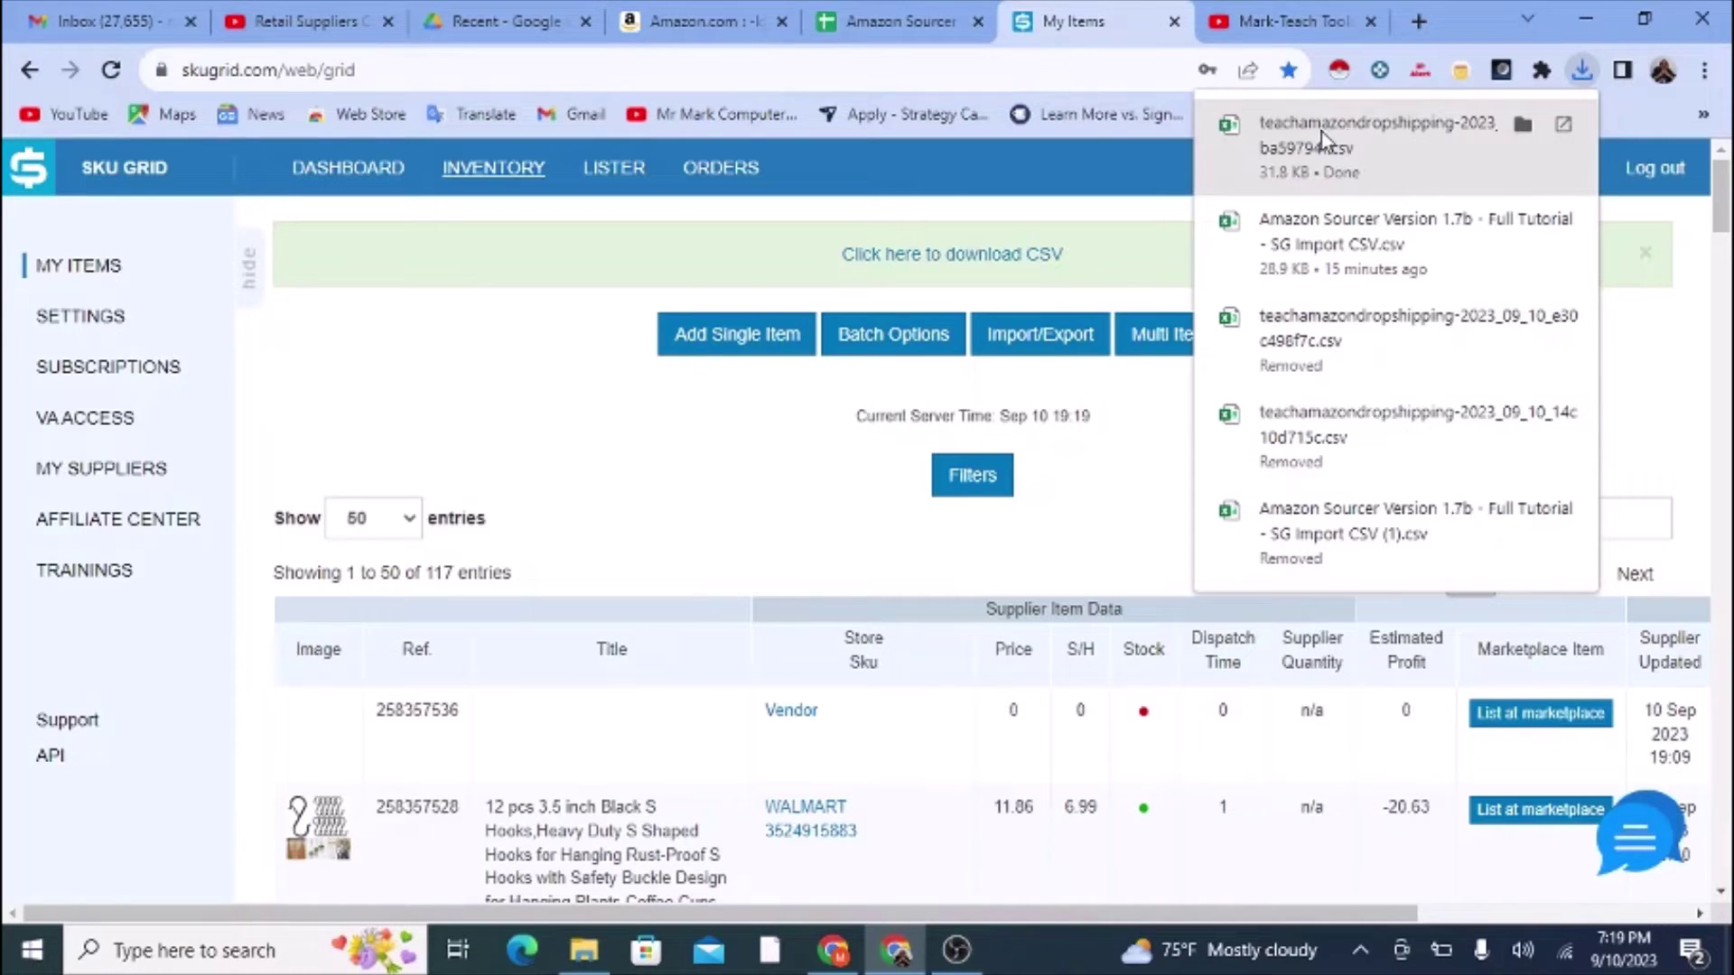
click(1671, 352)
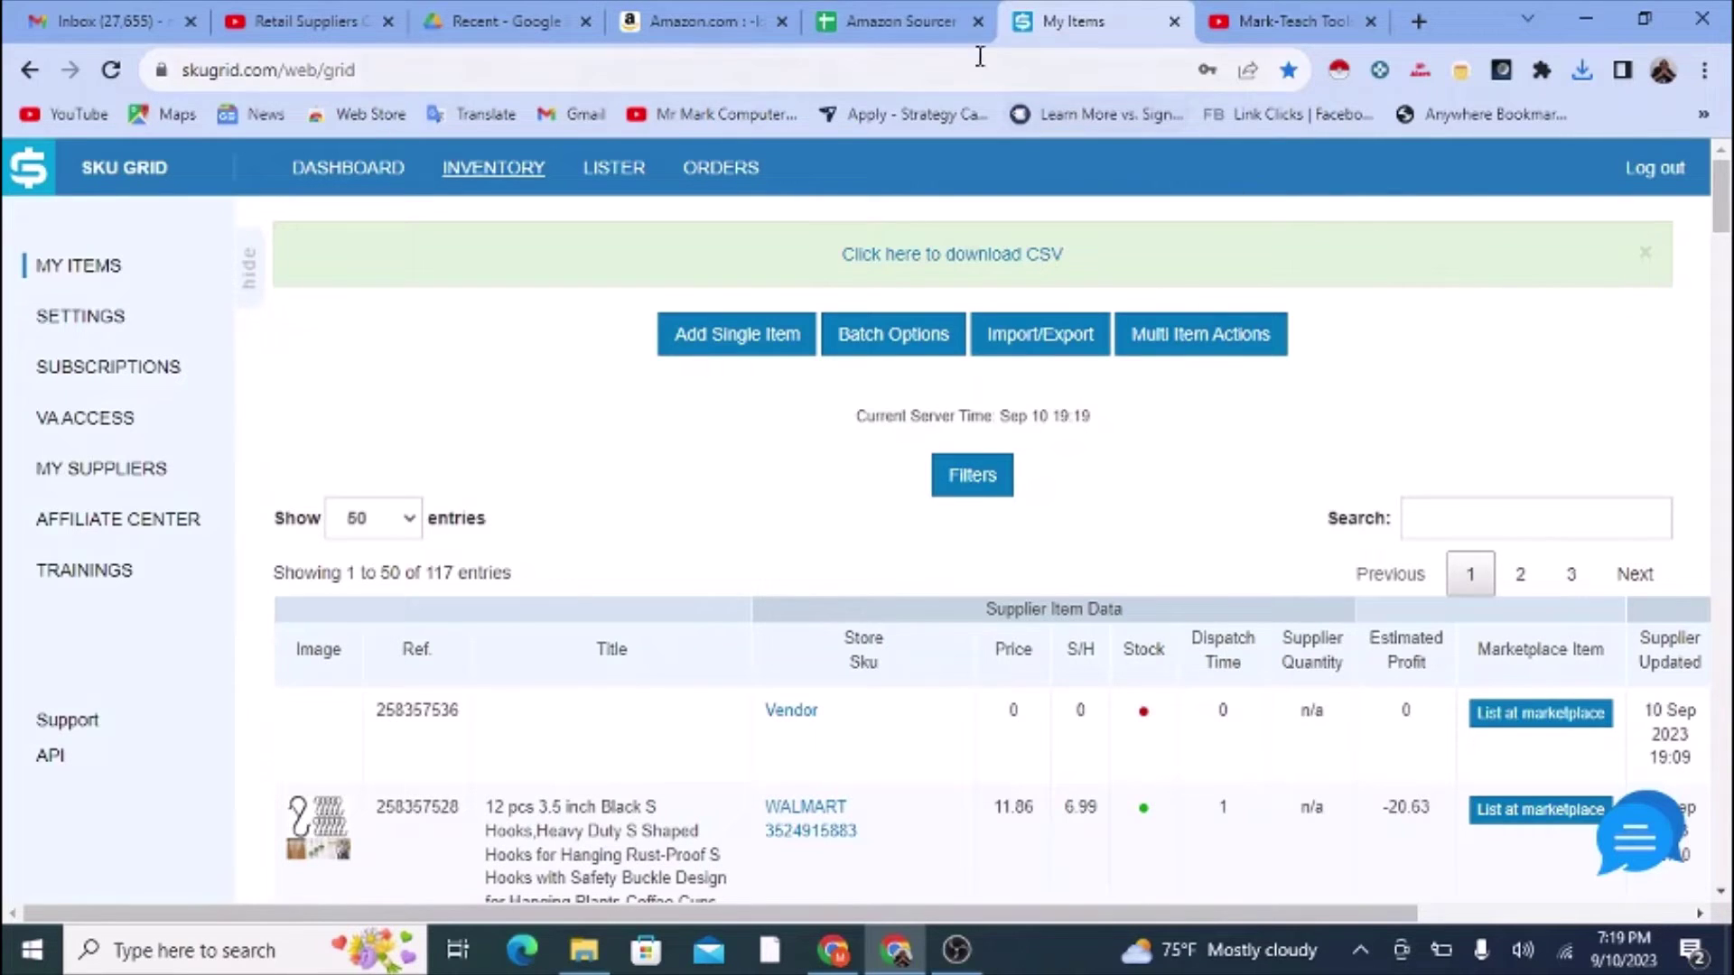
Step: On the Amazon Sourcer spreadsheet's SG Export CSV sheet, start a file import and upload teachamazondropshipping-2023_09_10_16ba59794f.csv from Downloads
click(906, 32)
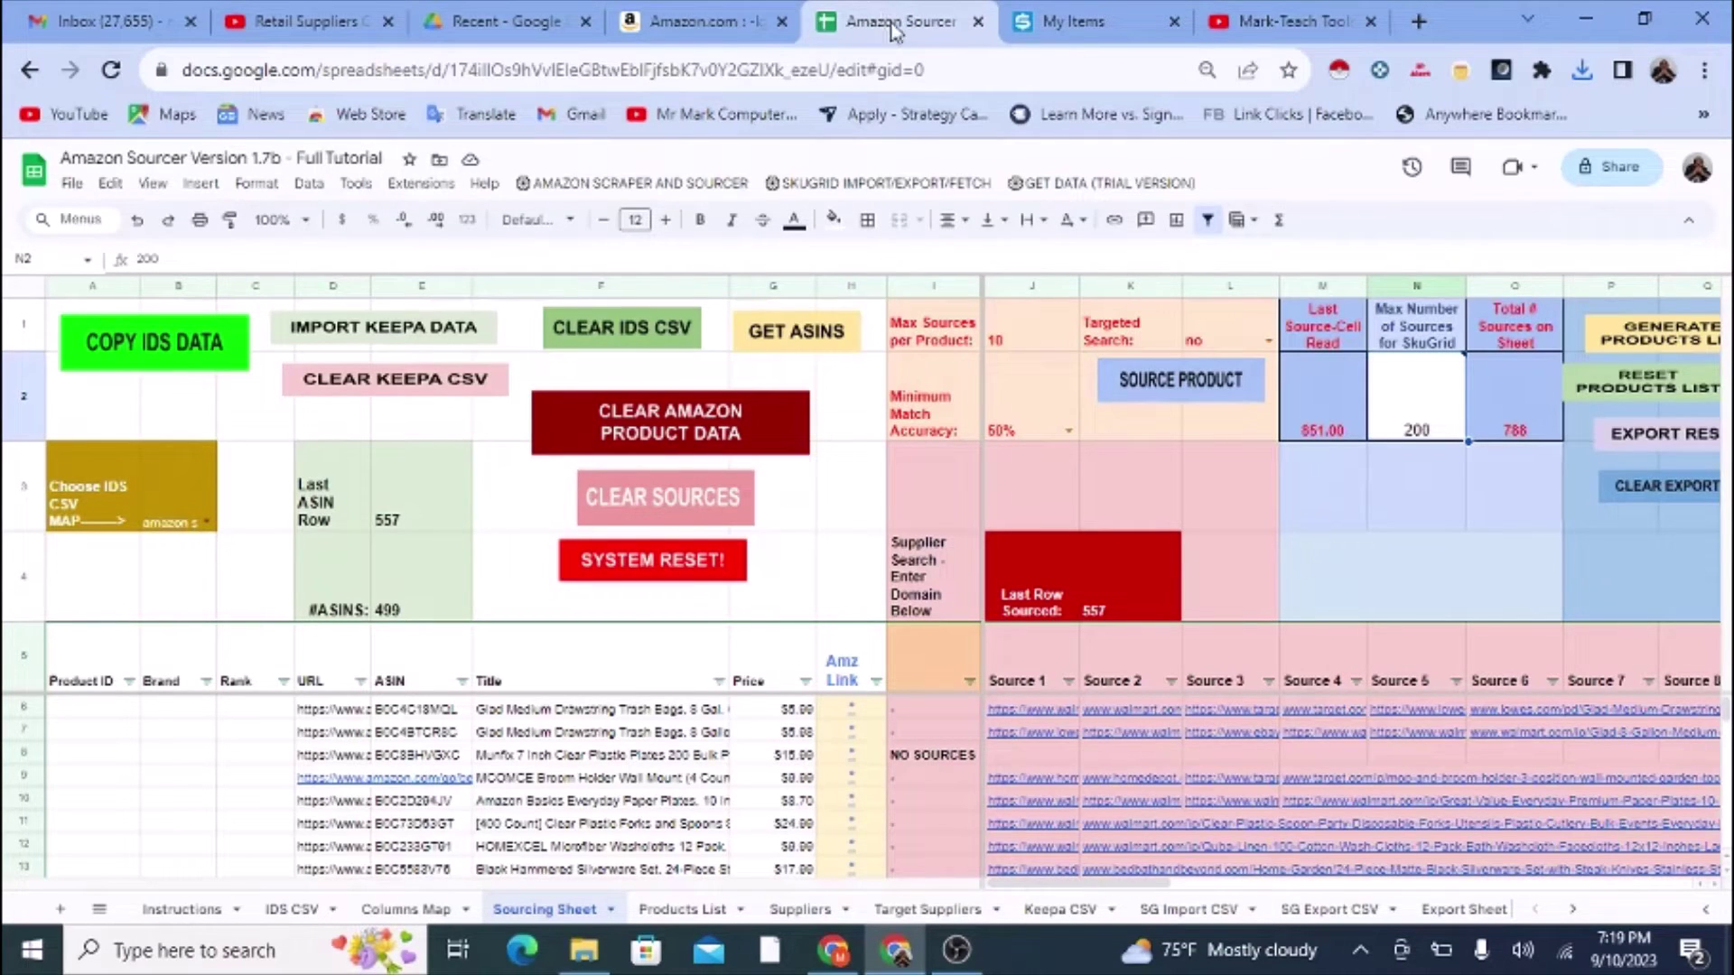
click(1334, 912)
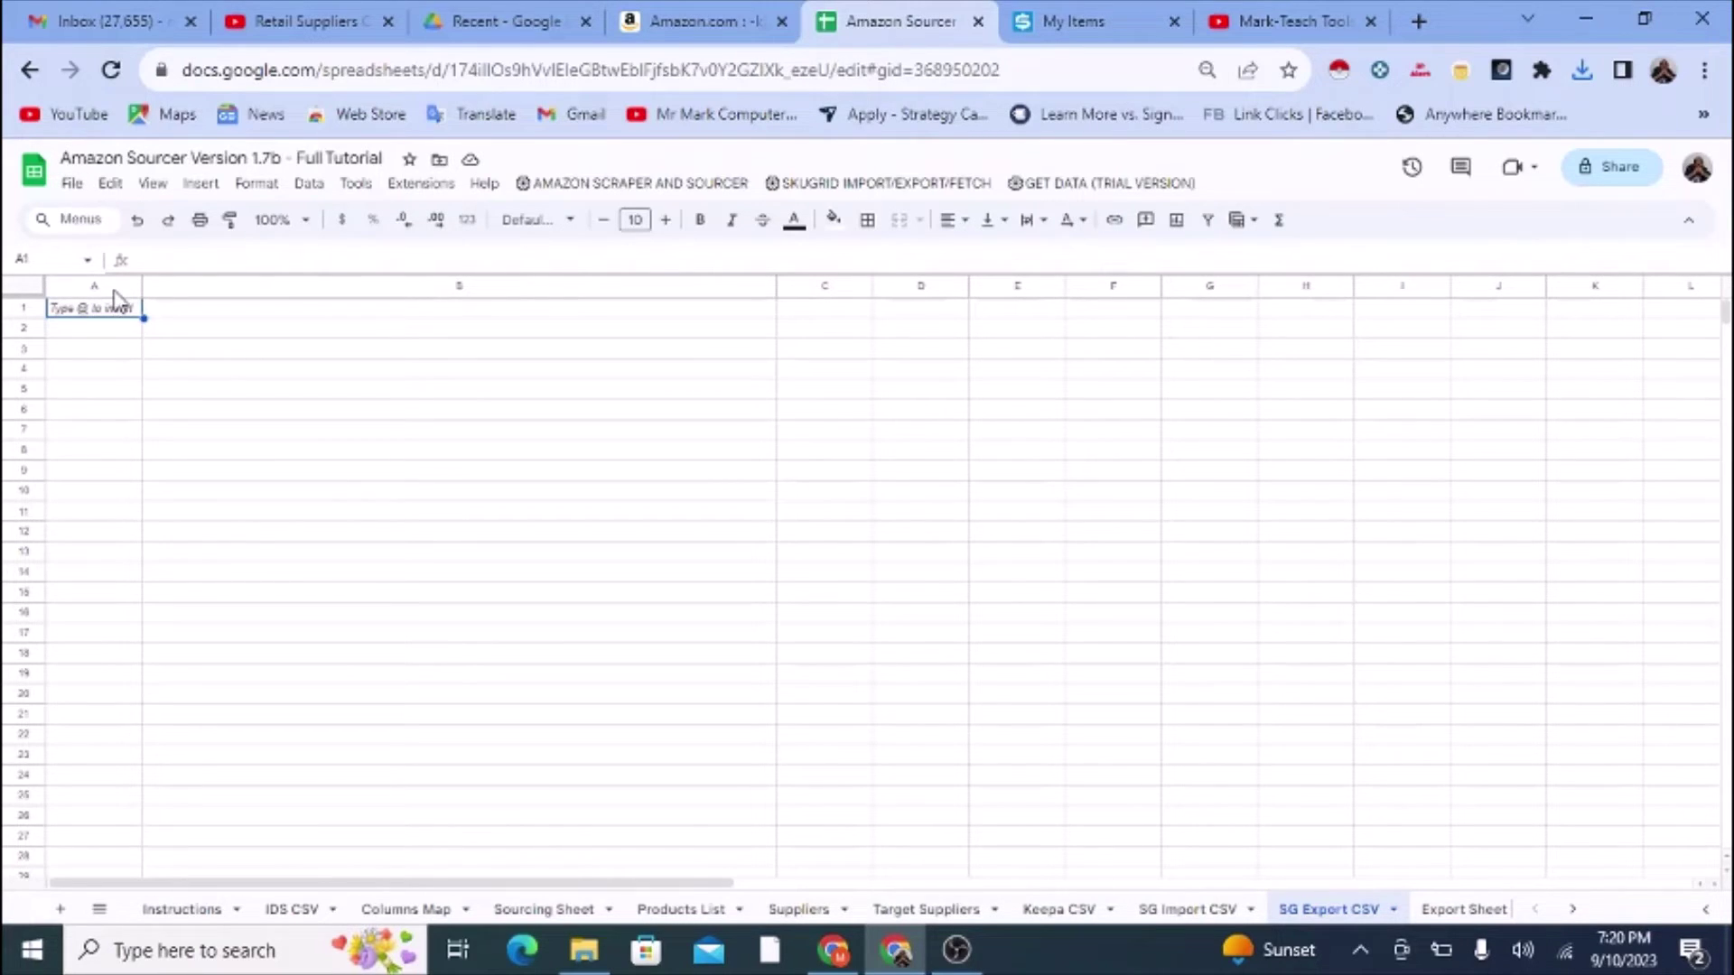
click(72, 184)
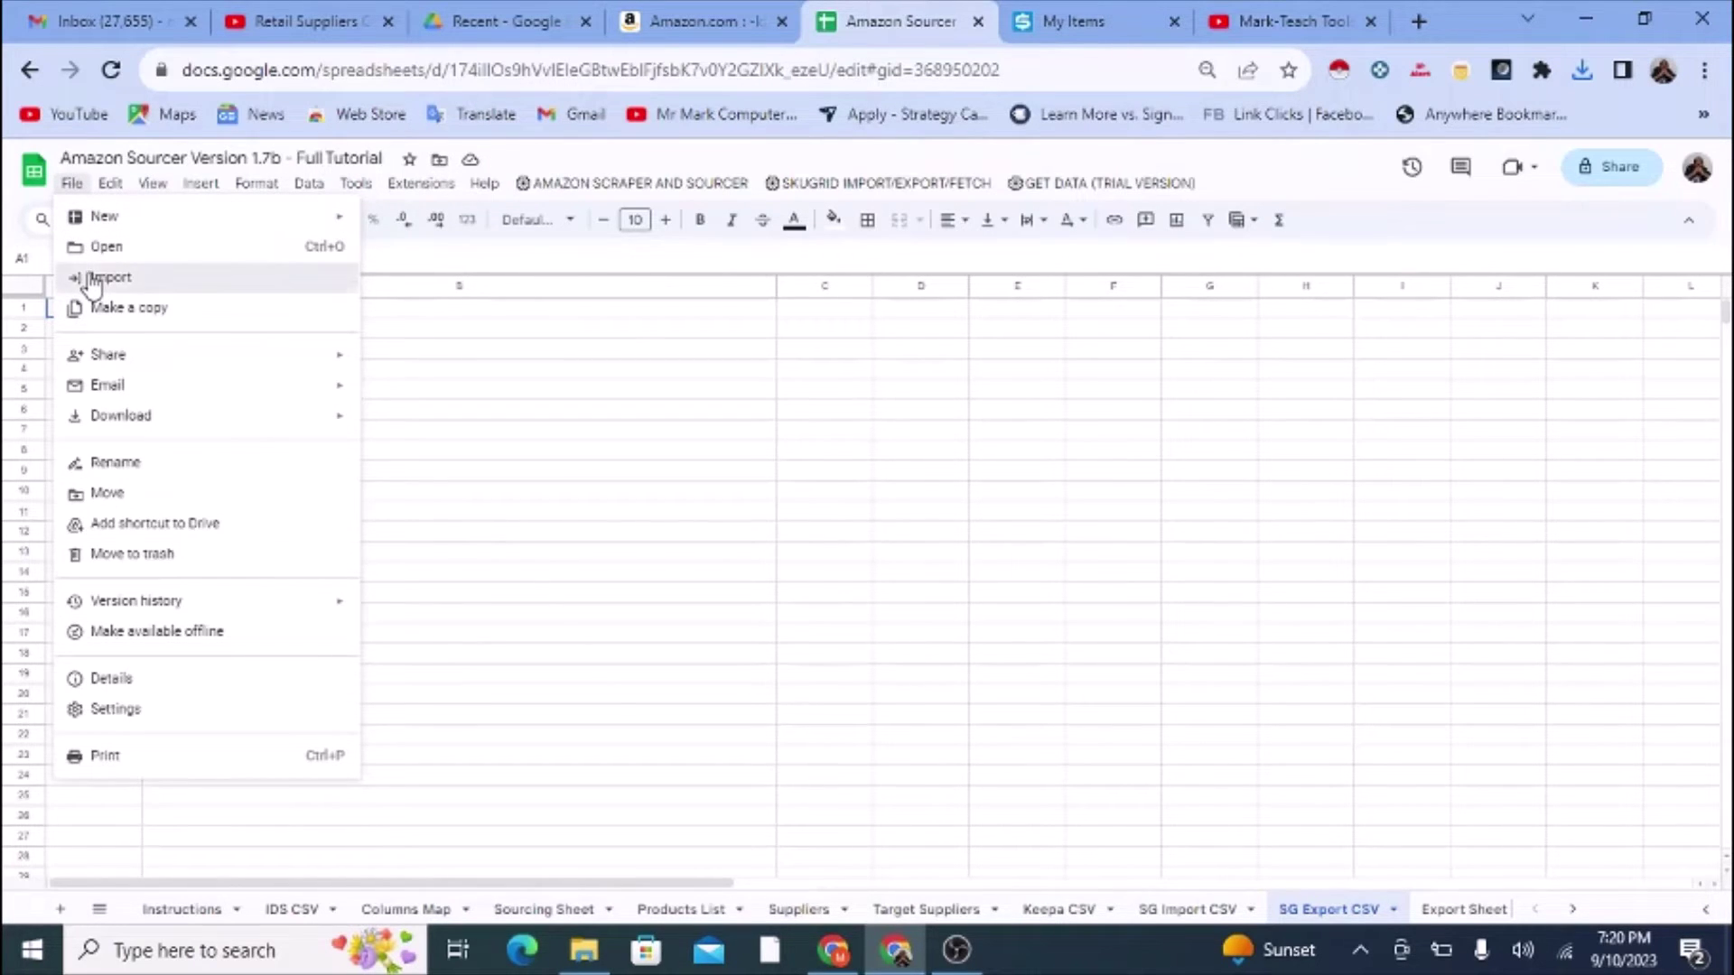
click(90, 280)
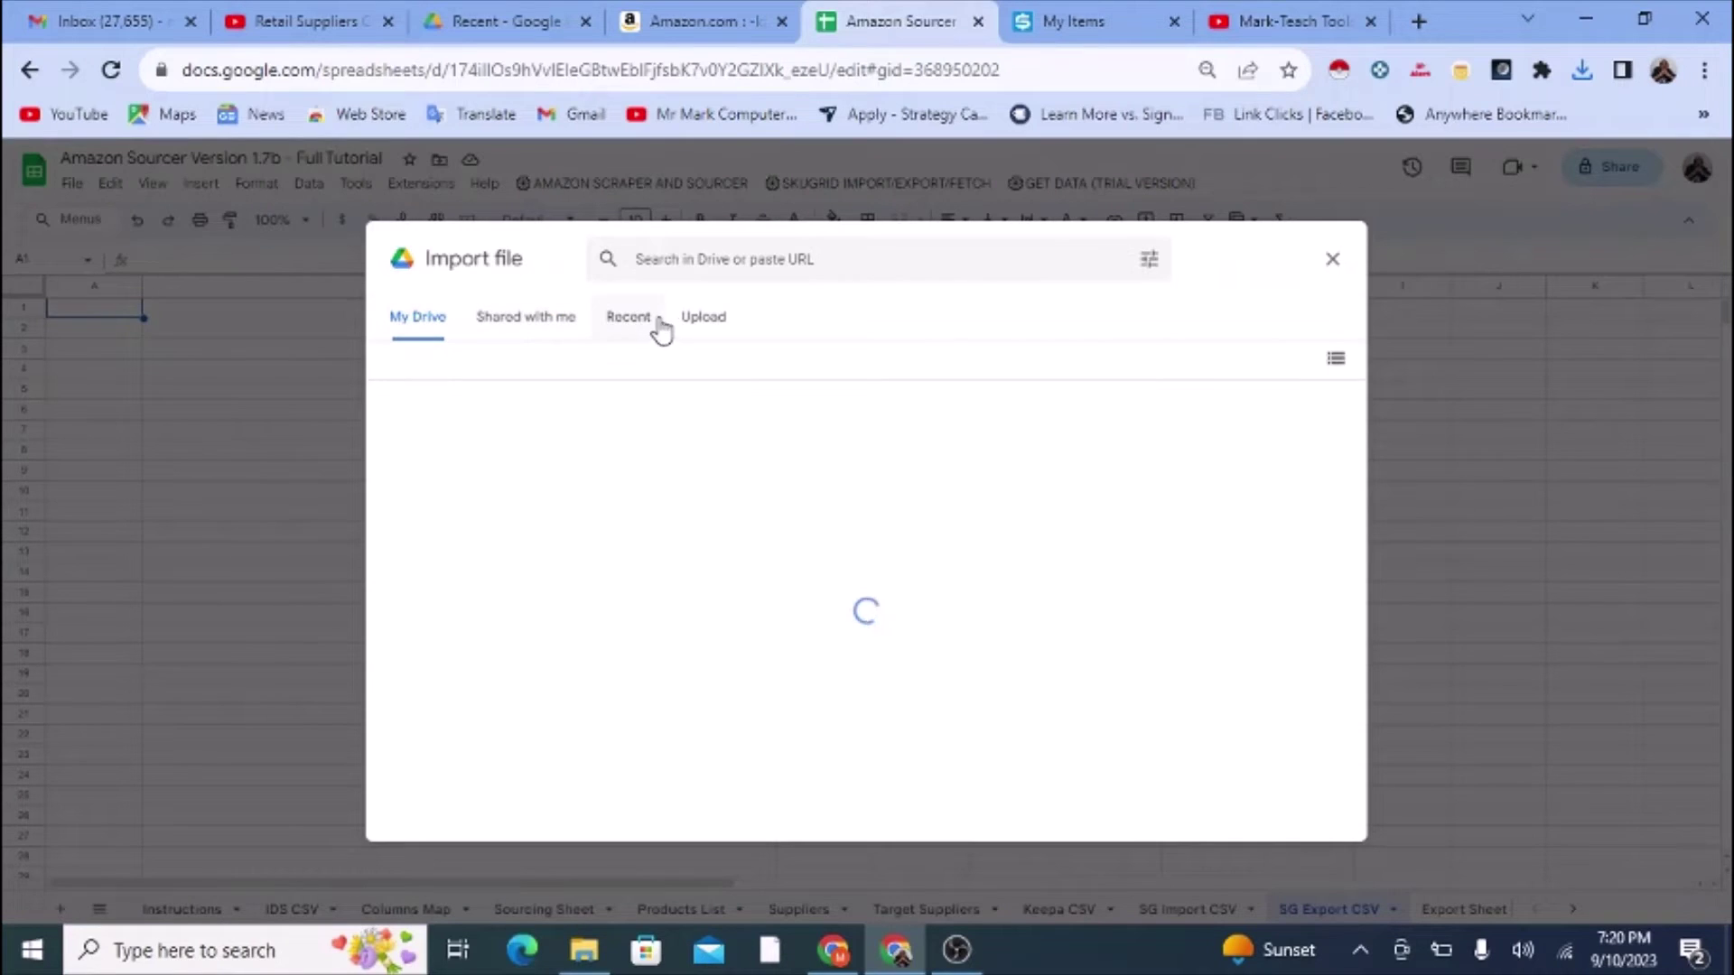
click(713, 323)
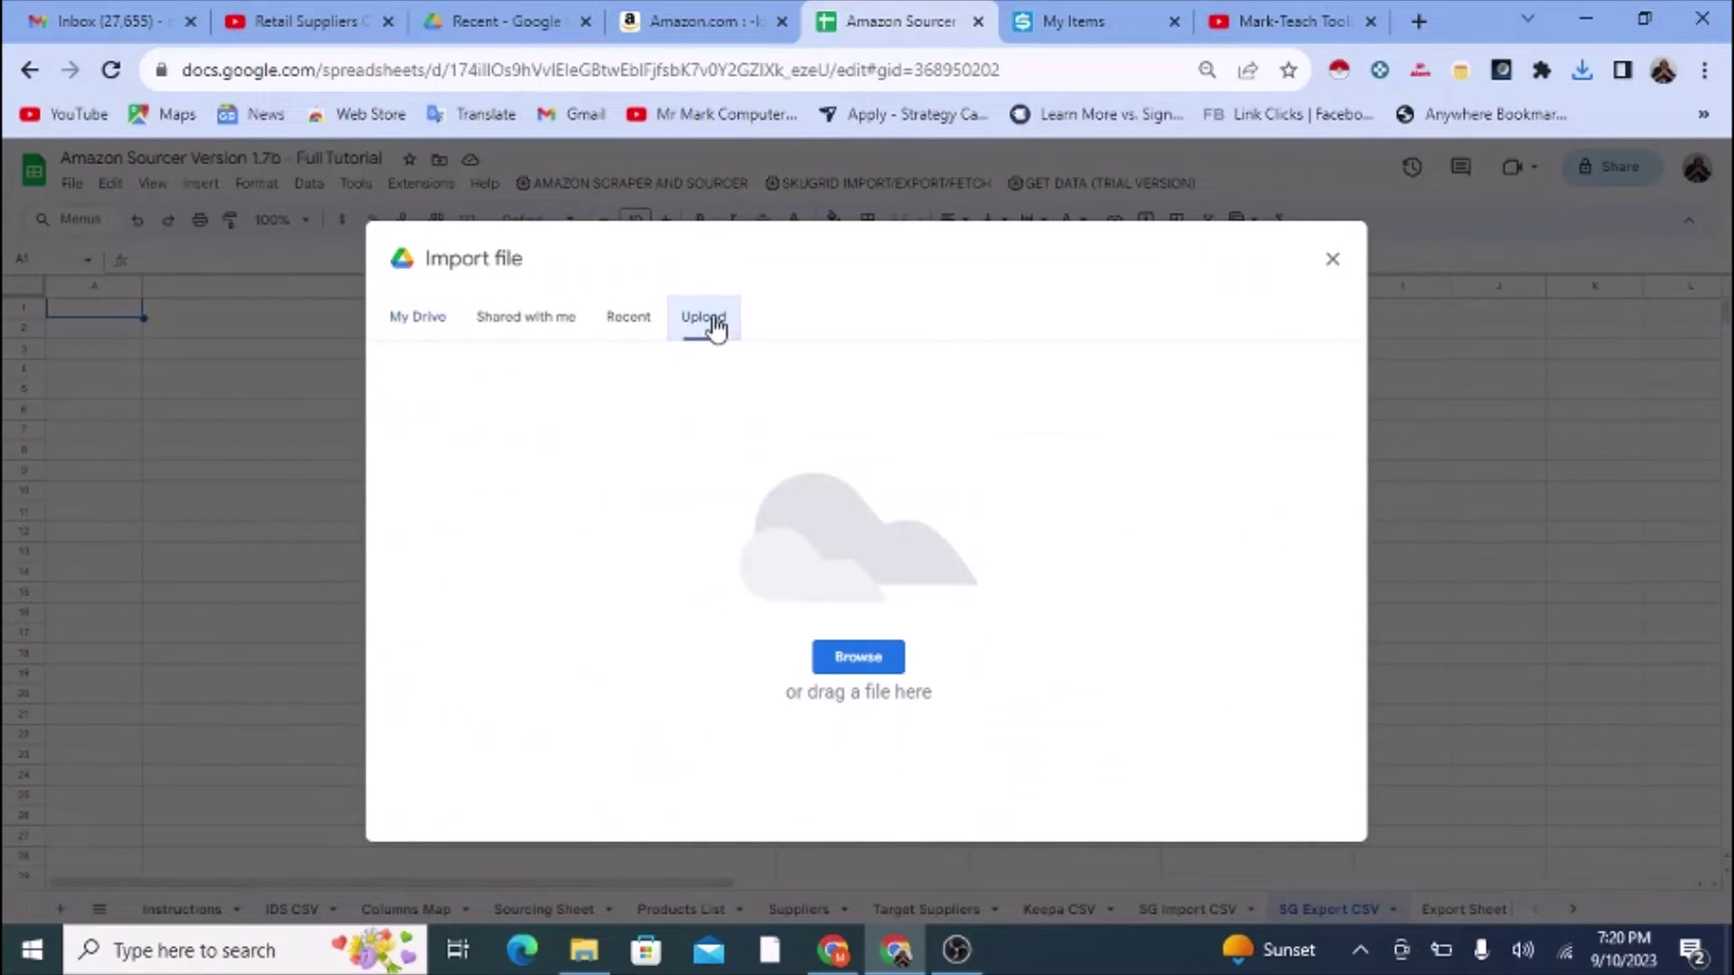
click(858, 657)
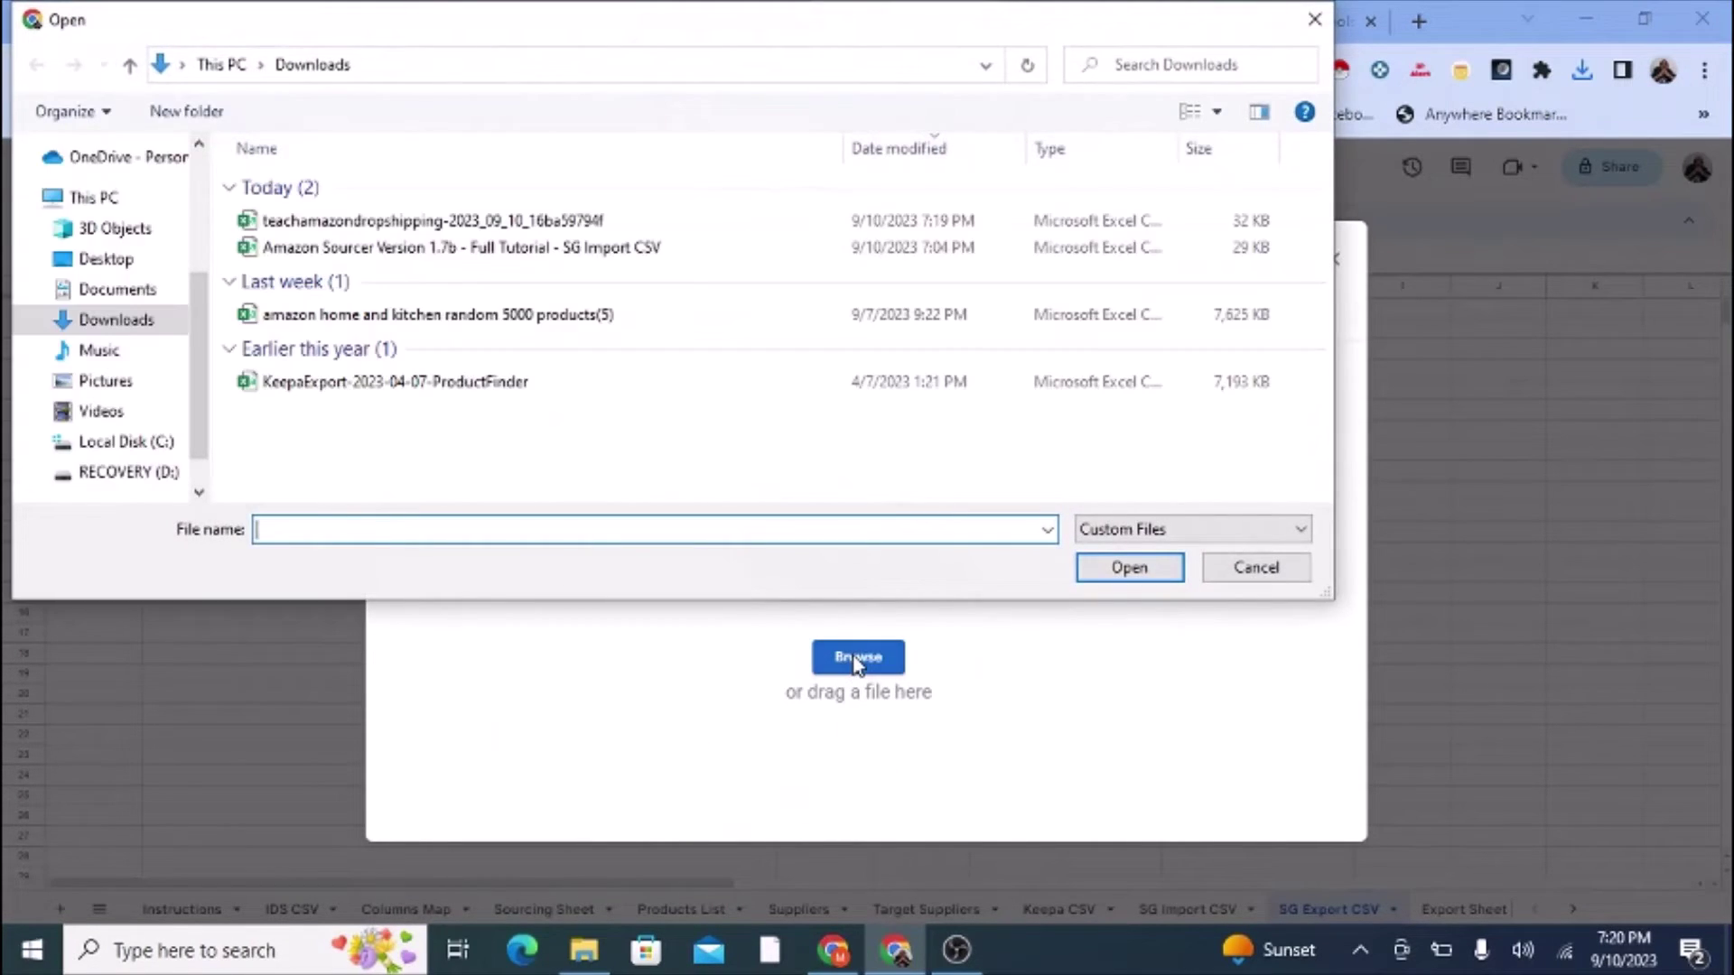
click(456, 225)
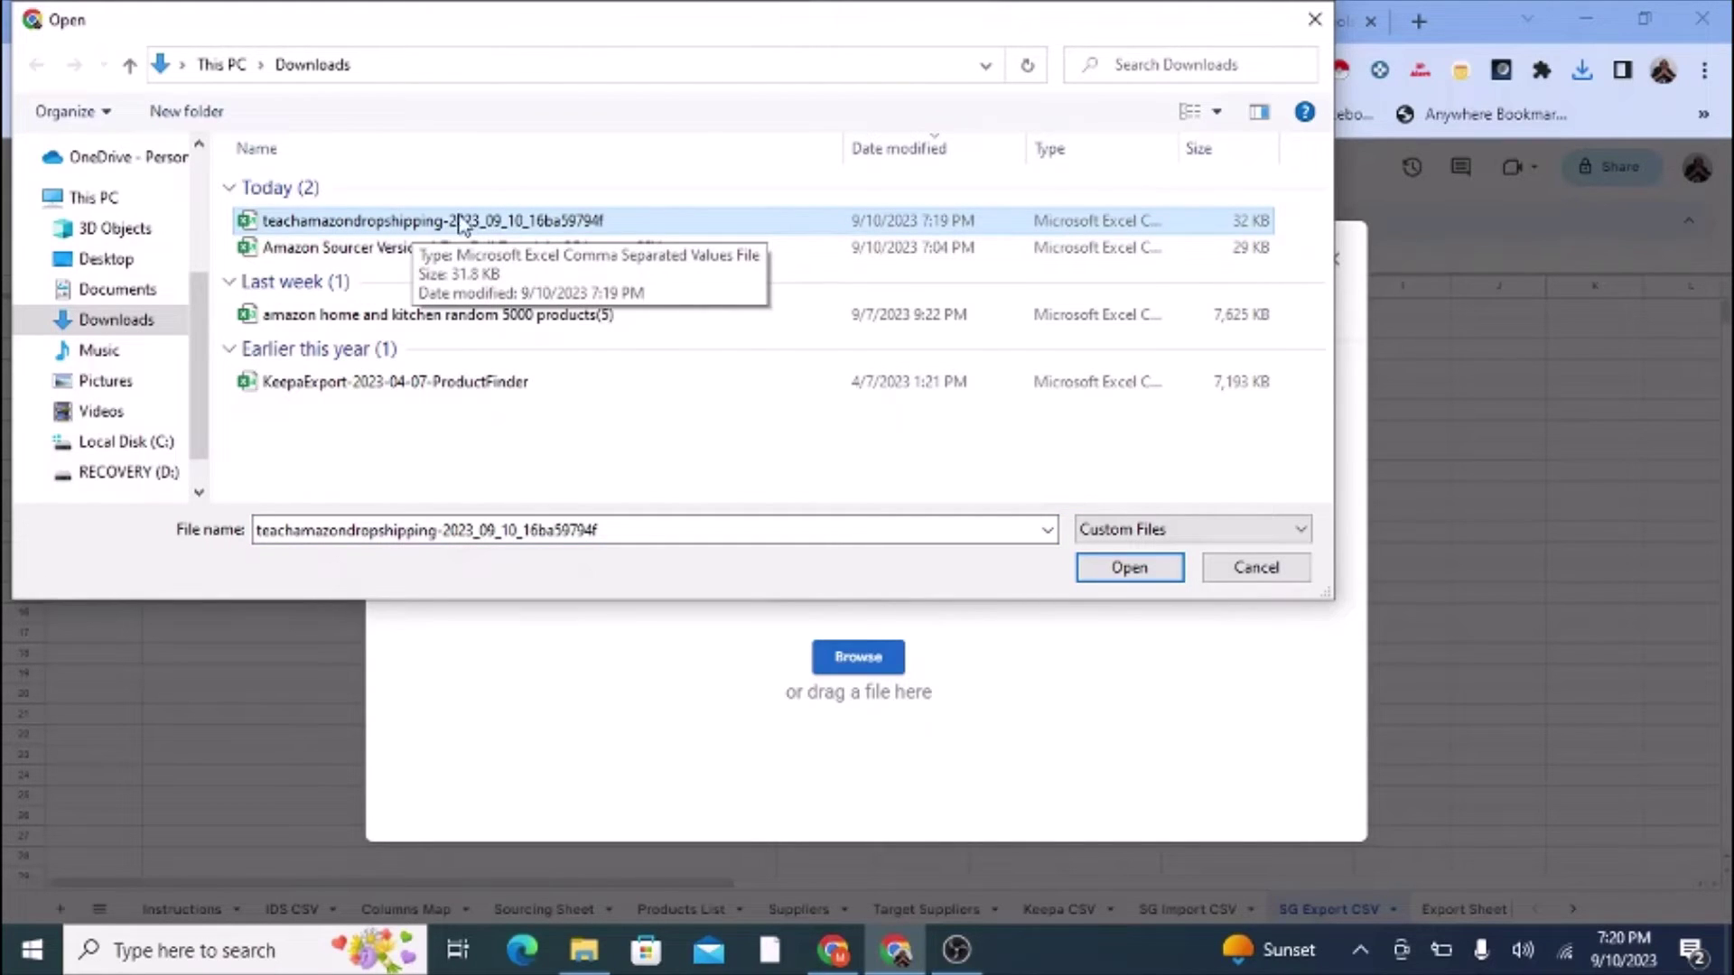
click(1129, 567)
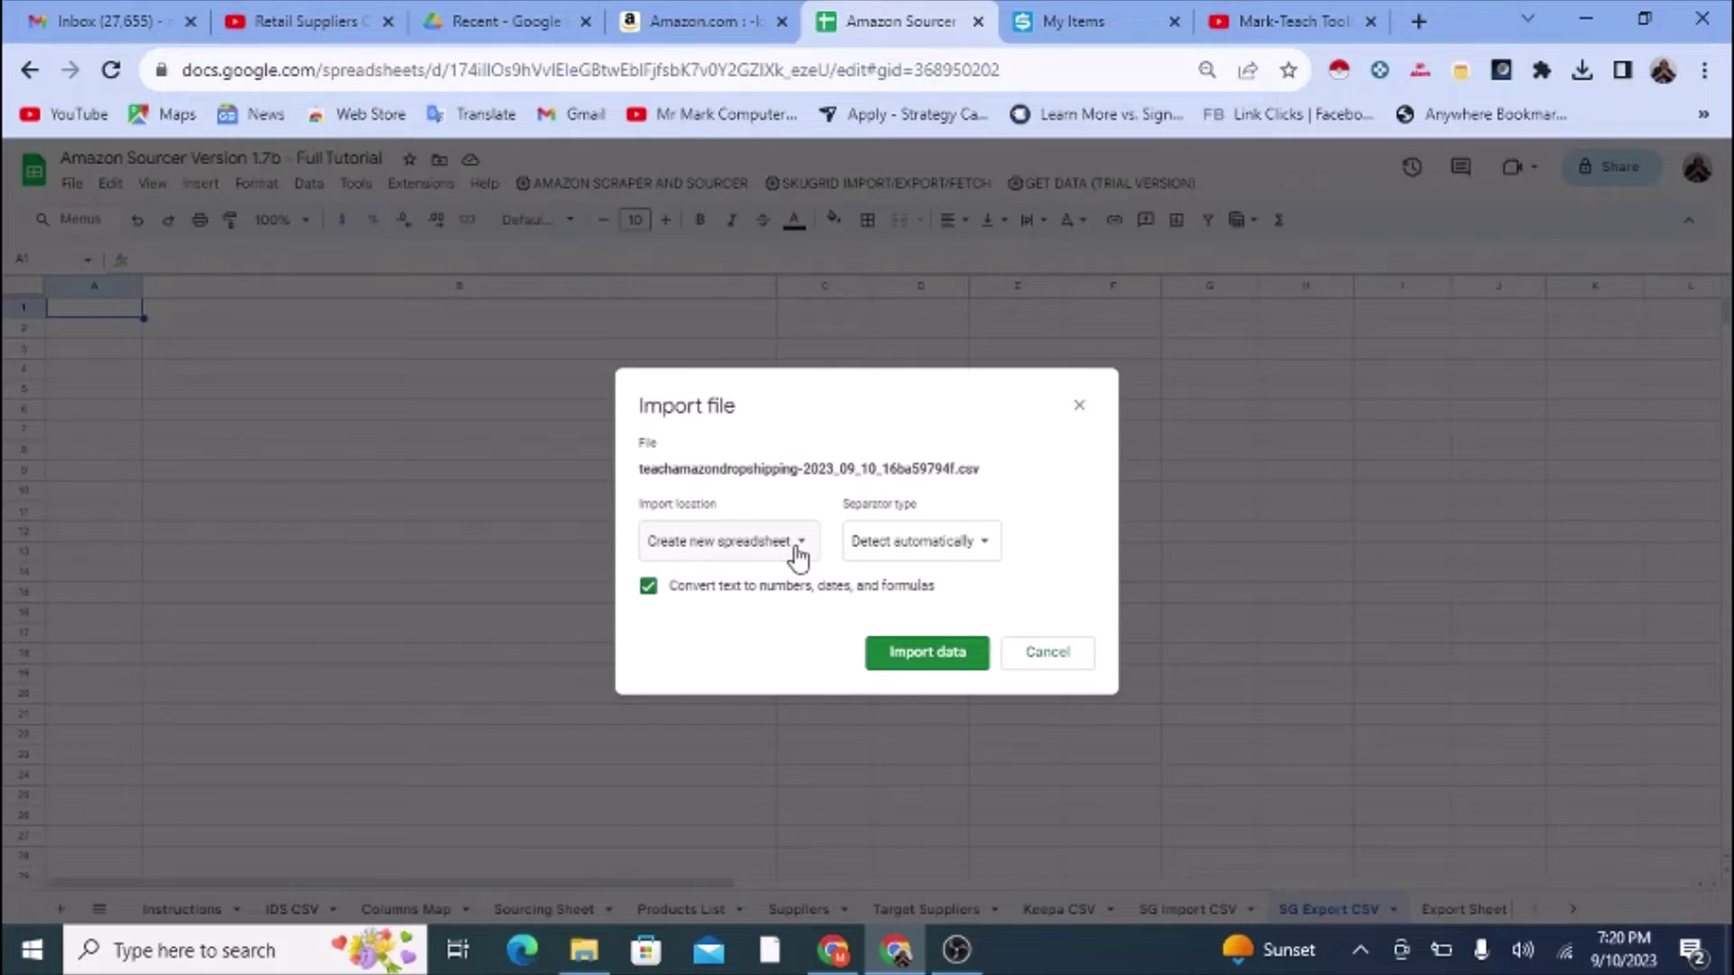
Step: Set the import location to Replace current sheet and import the CSV data with automatic separator detection
click(799, 553)
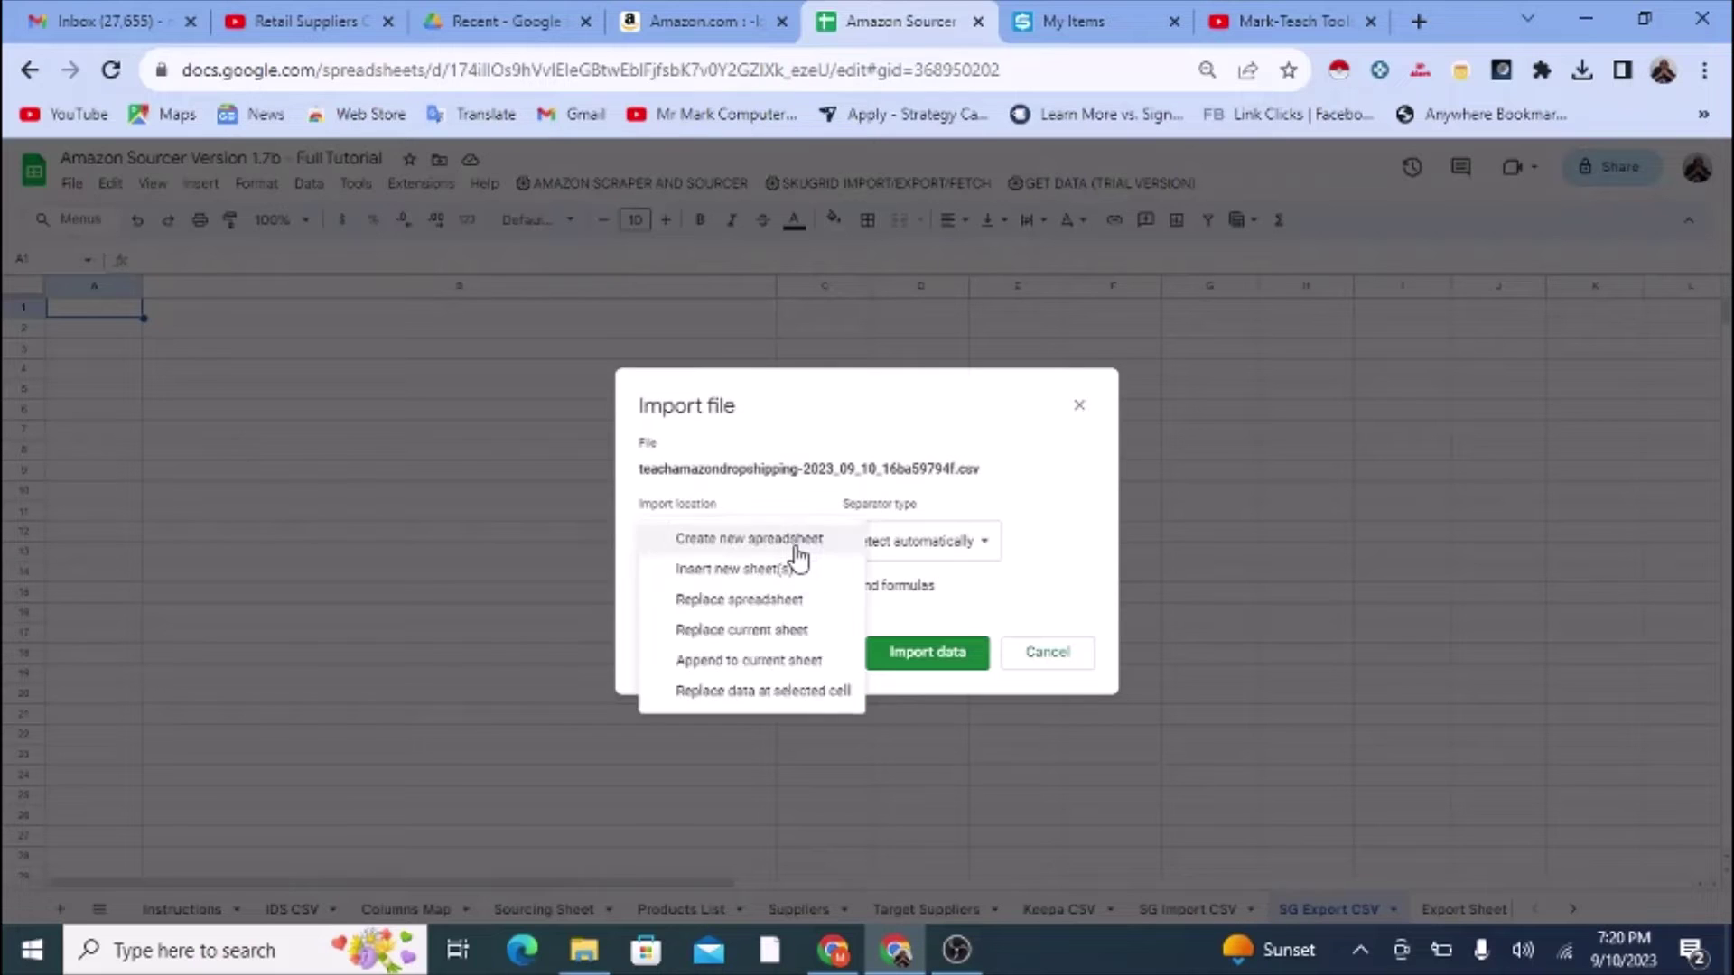
click(788, 639)
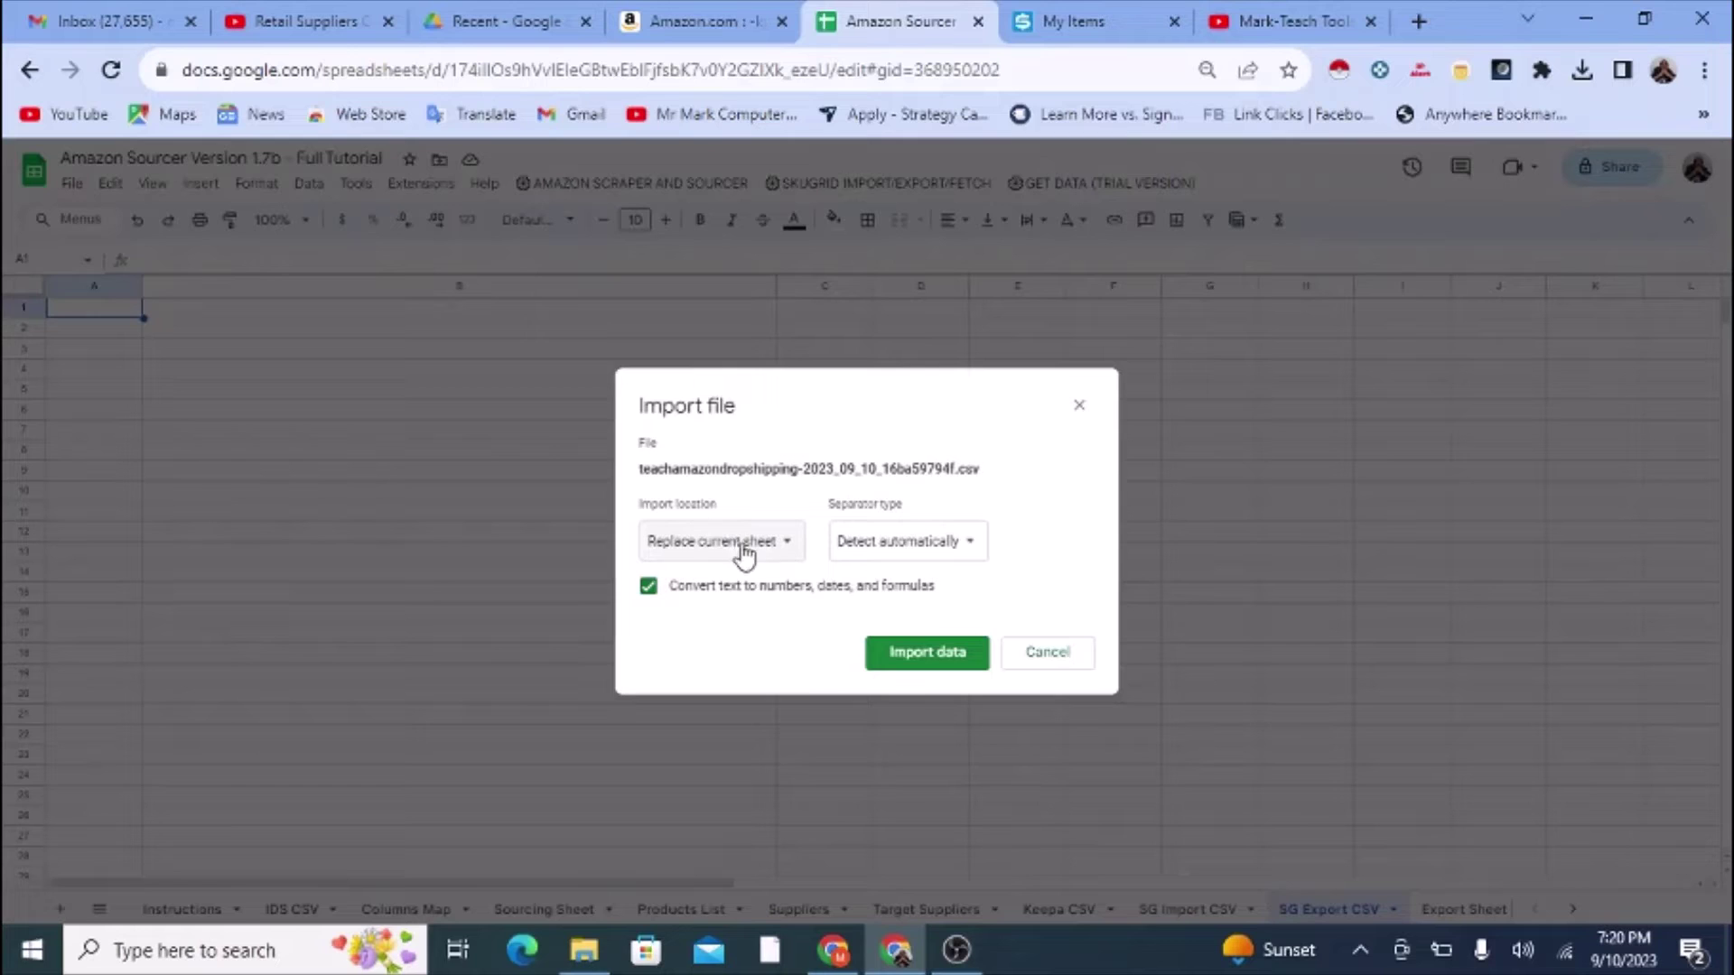
click(795, 553)
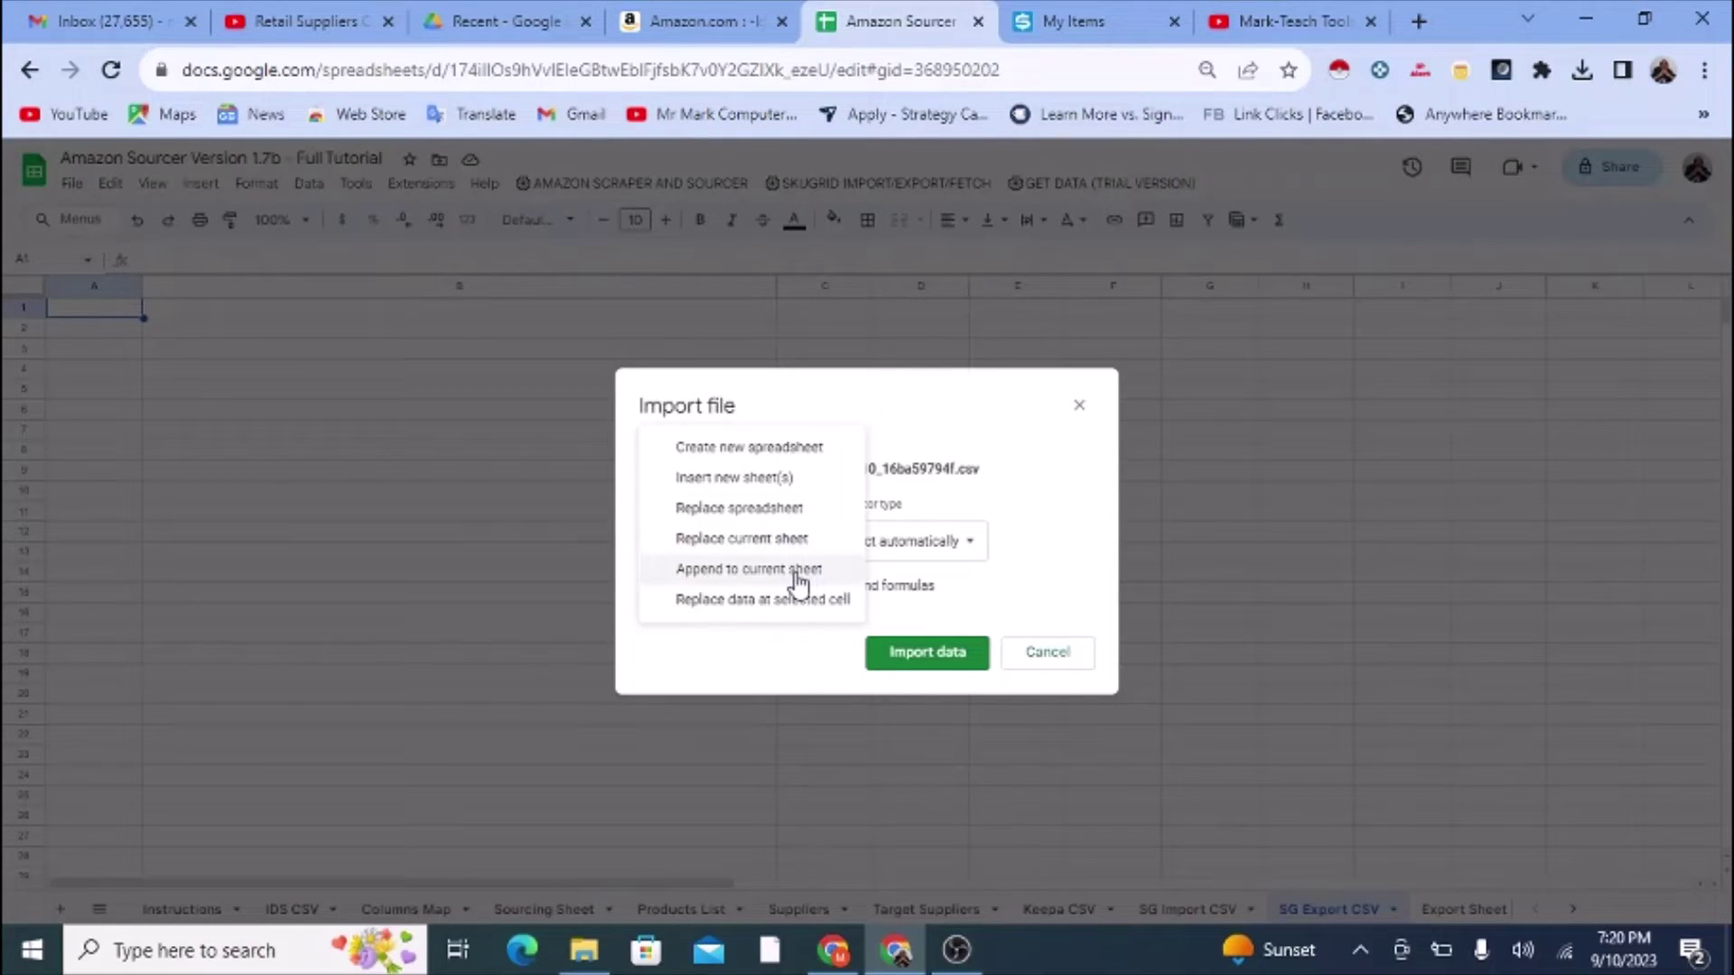
click(786, 542)
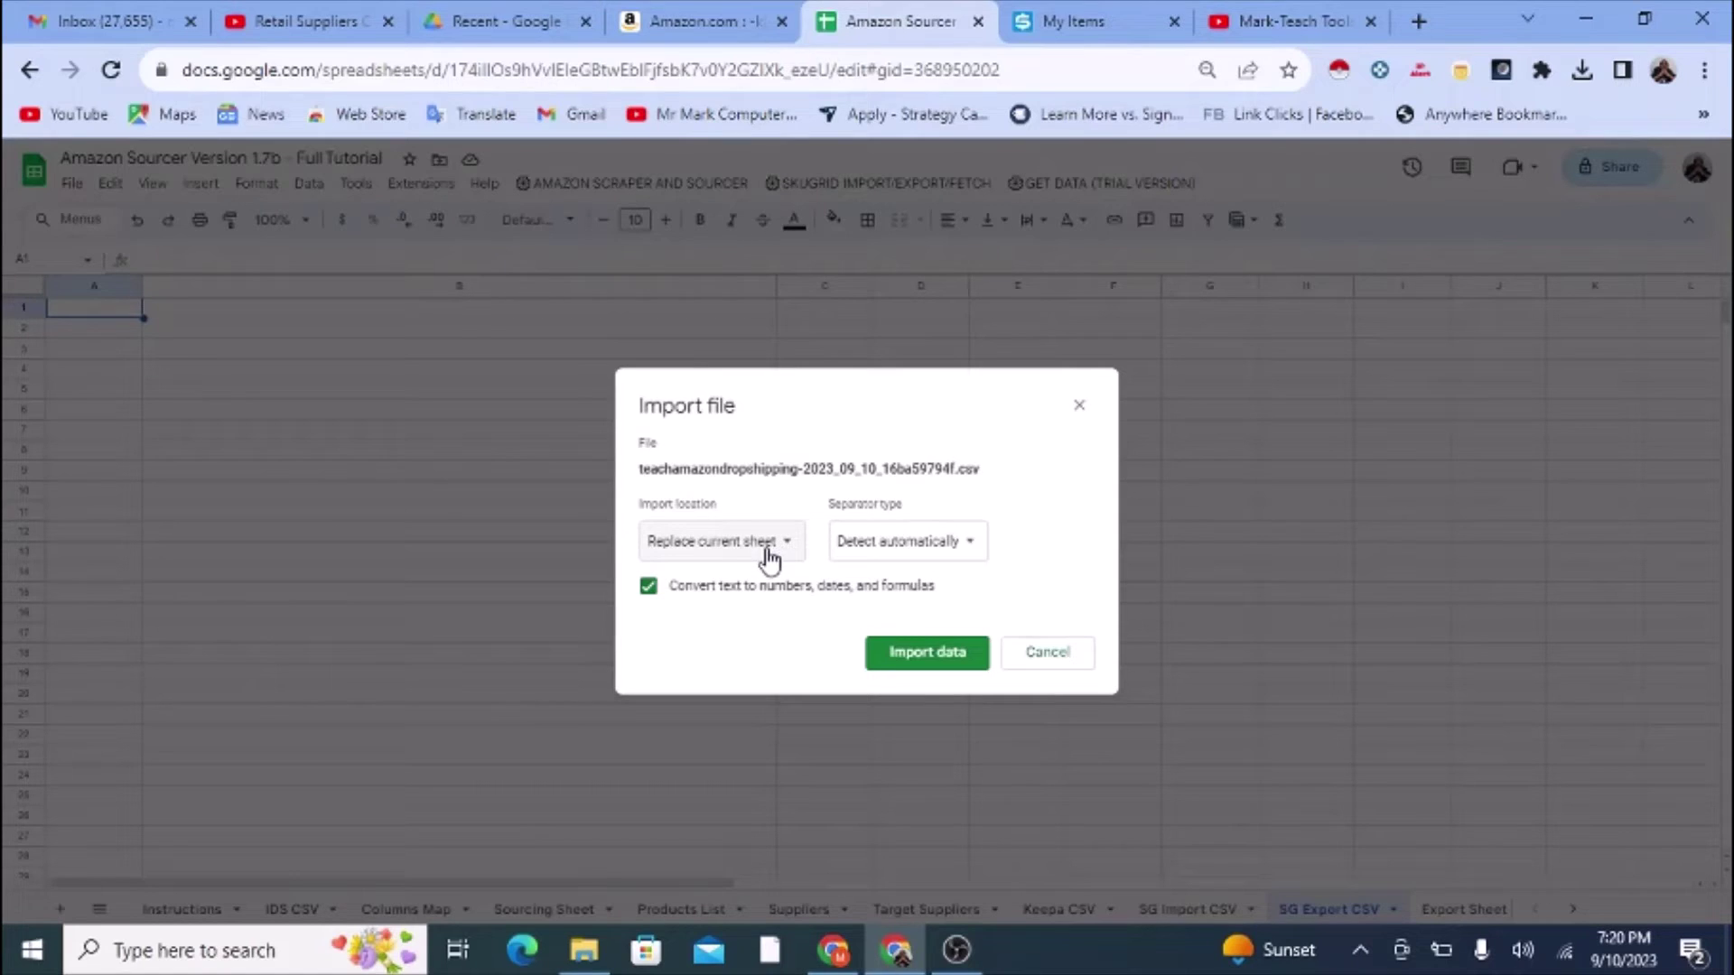
click(913, 658)
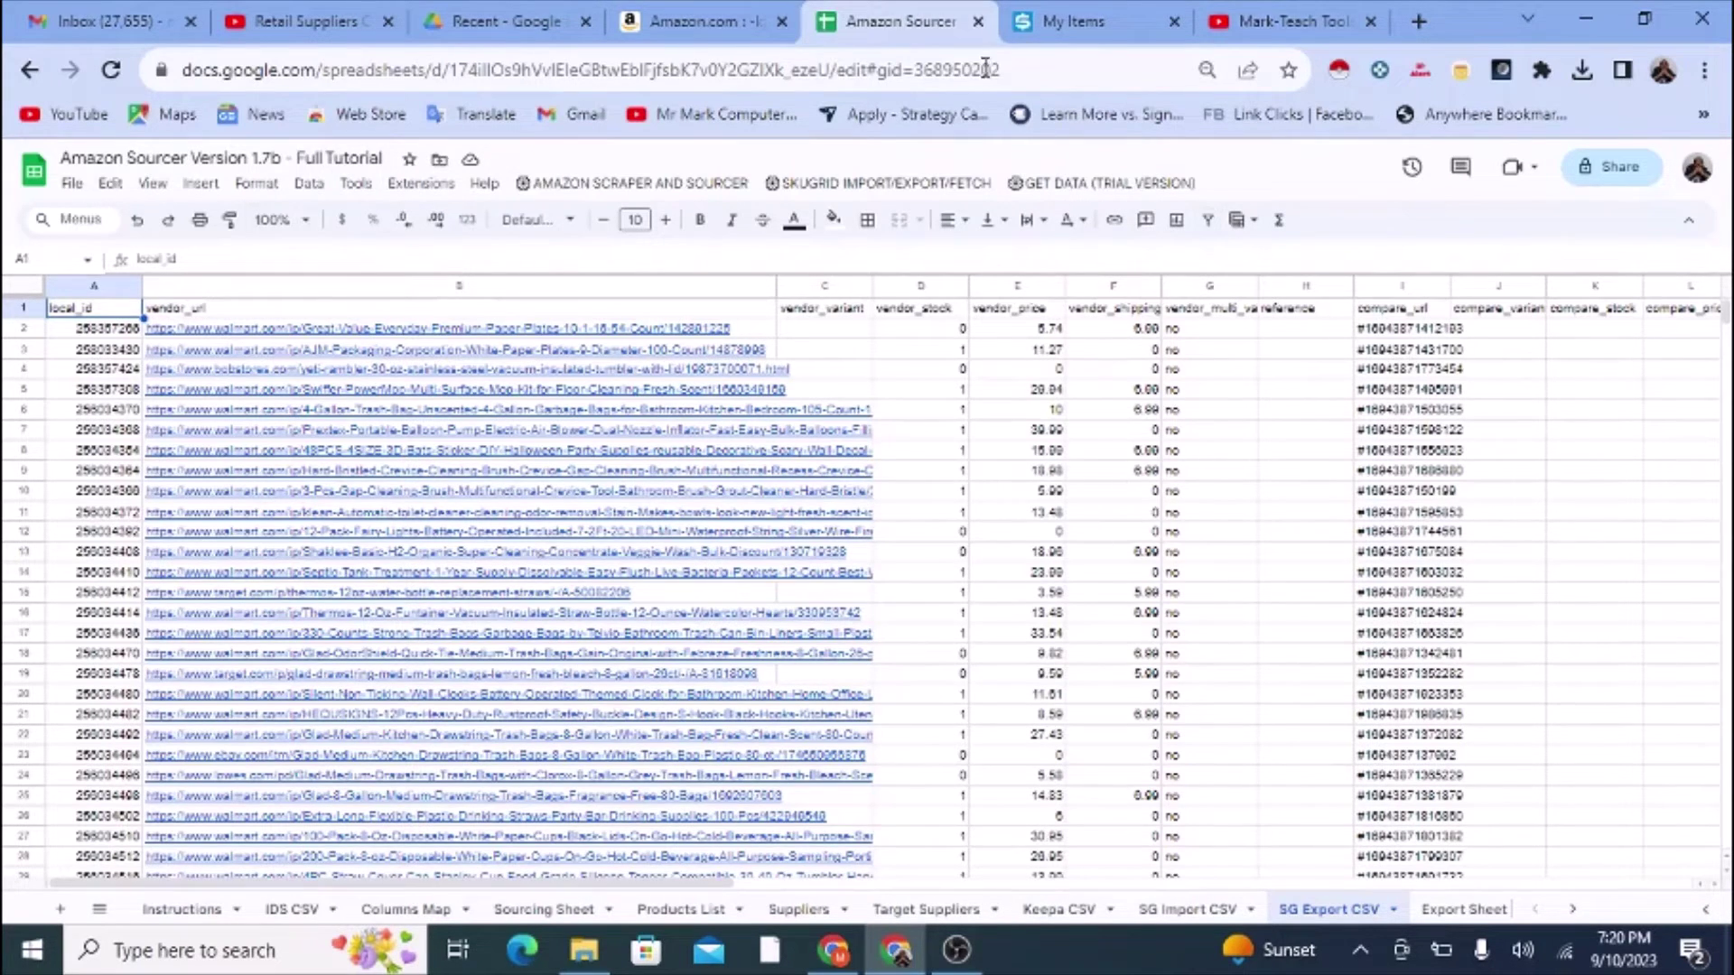
click(1084, 20)
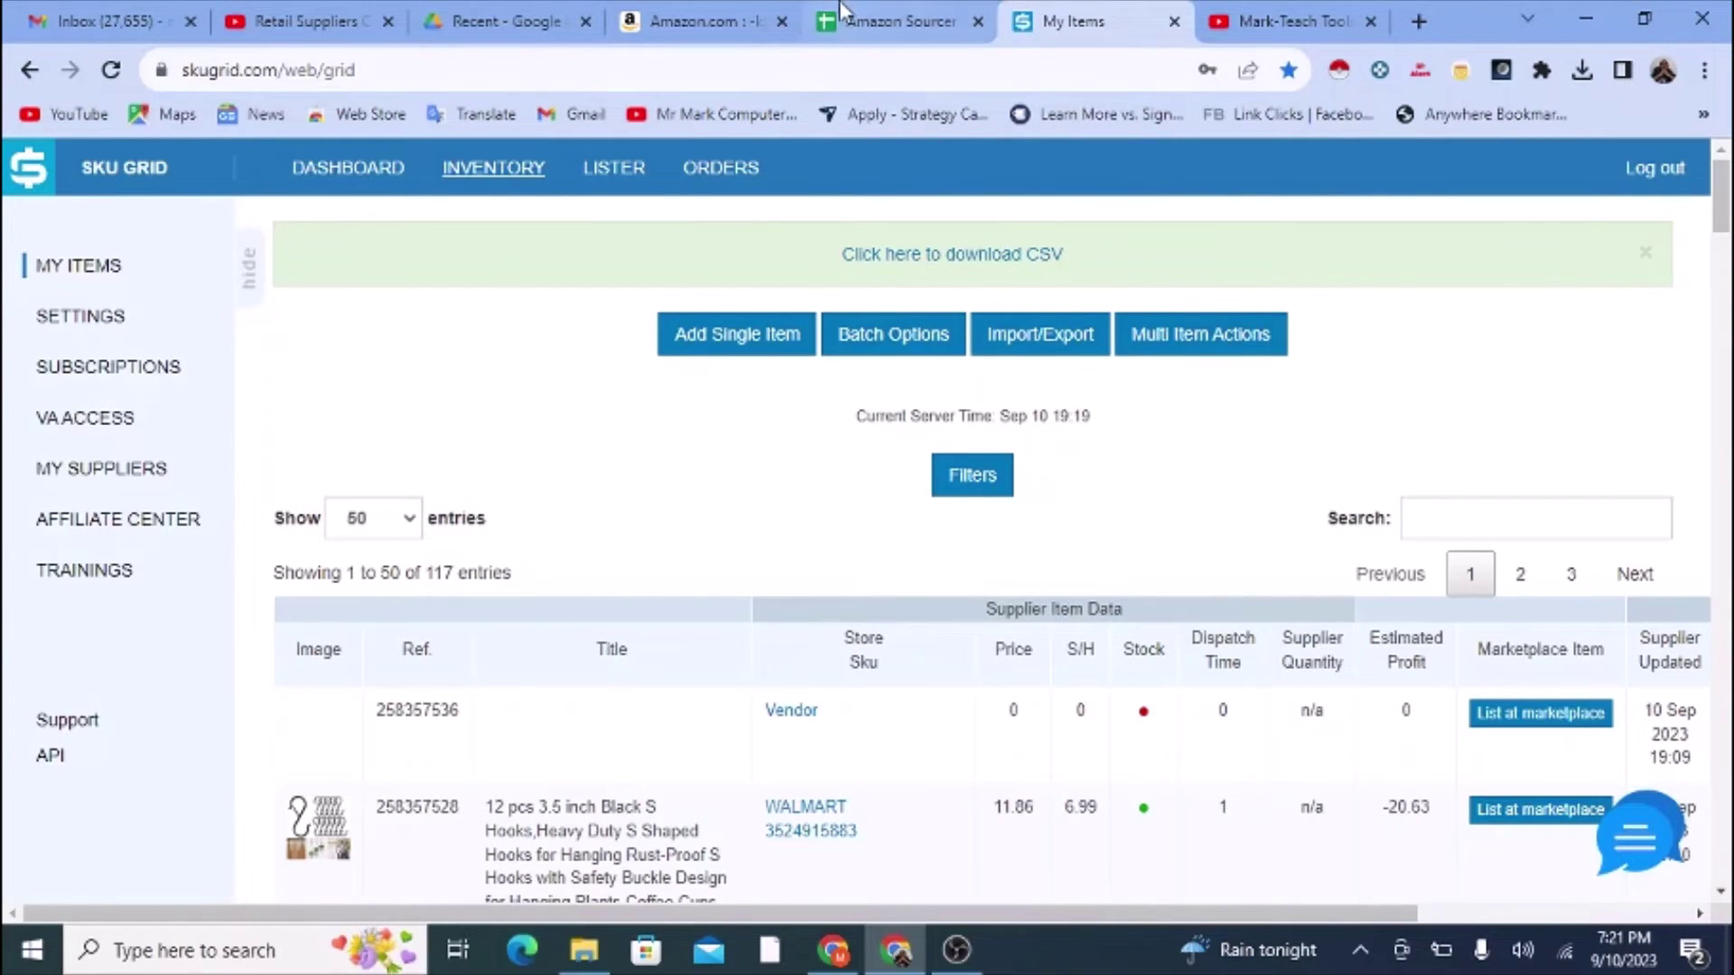
click(858, 20)
click(72, 184)
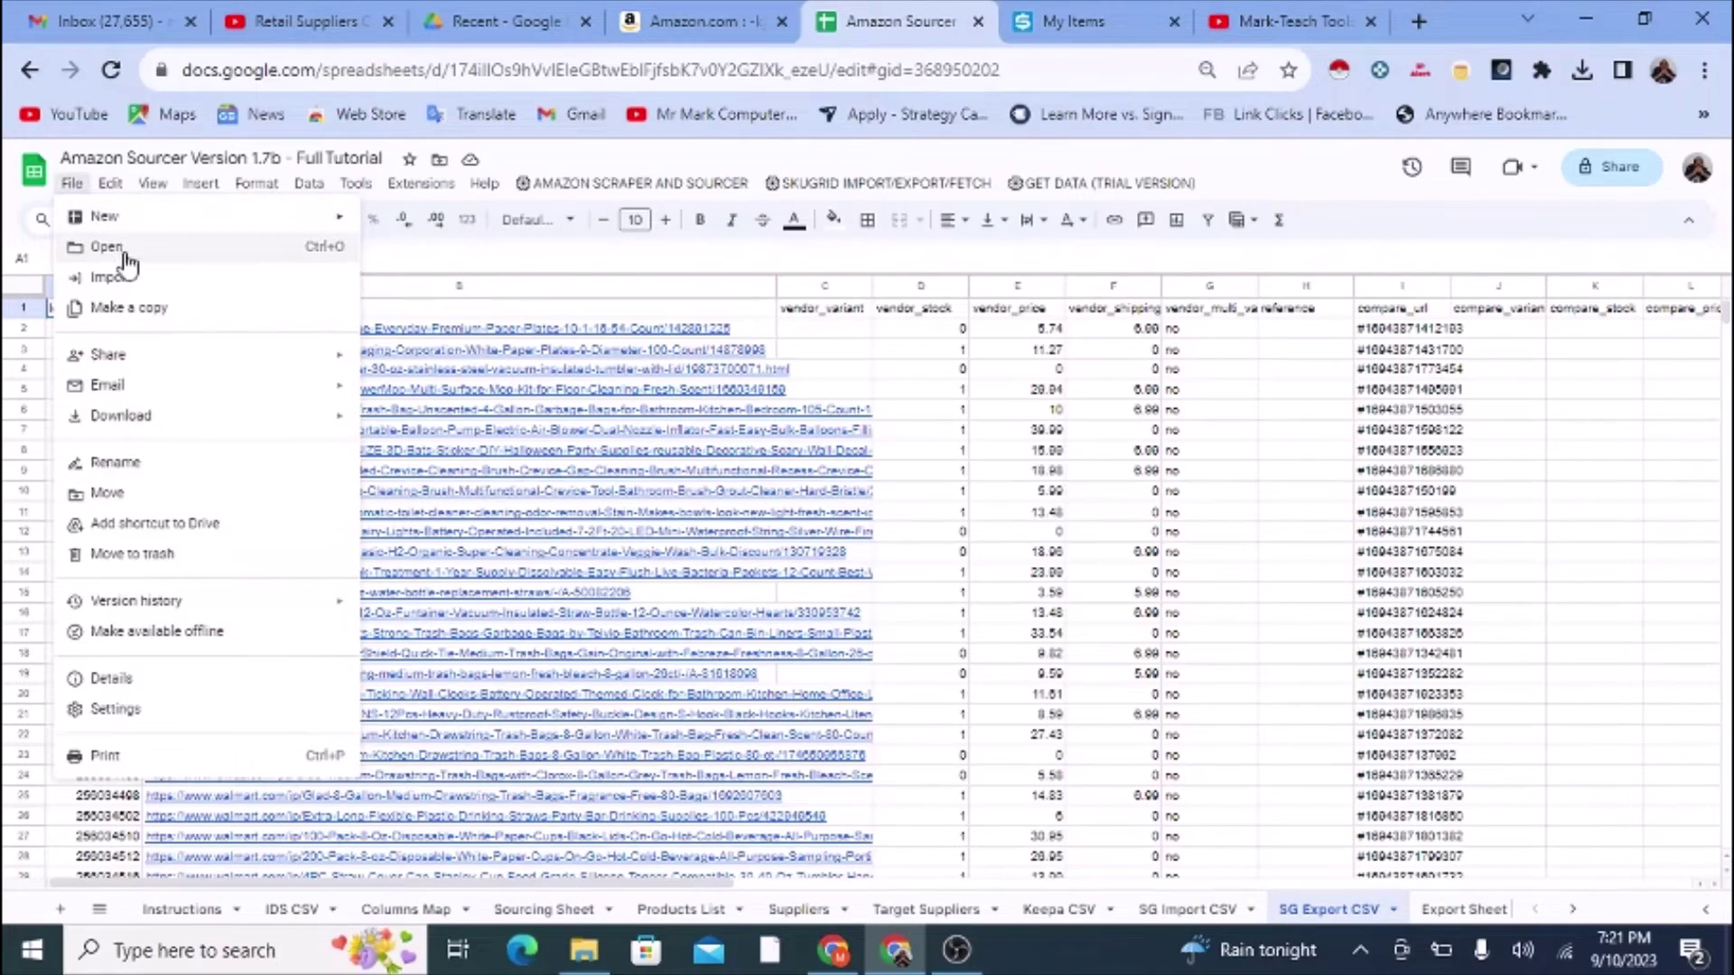
click(127, 278)
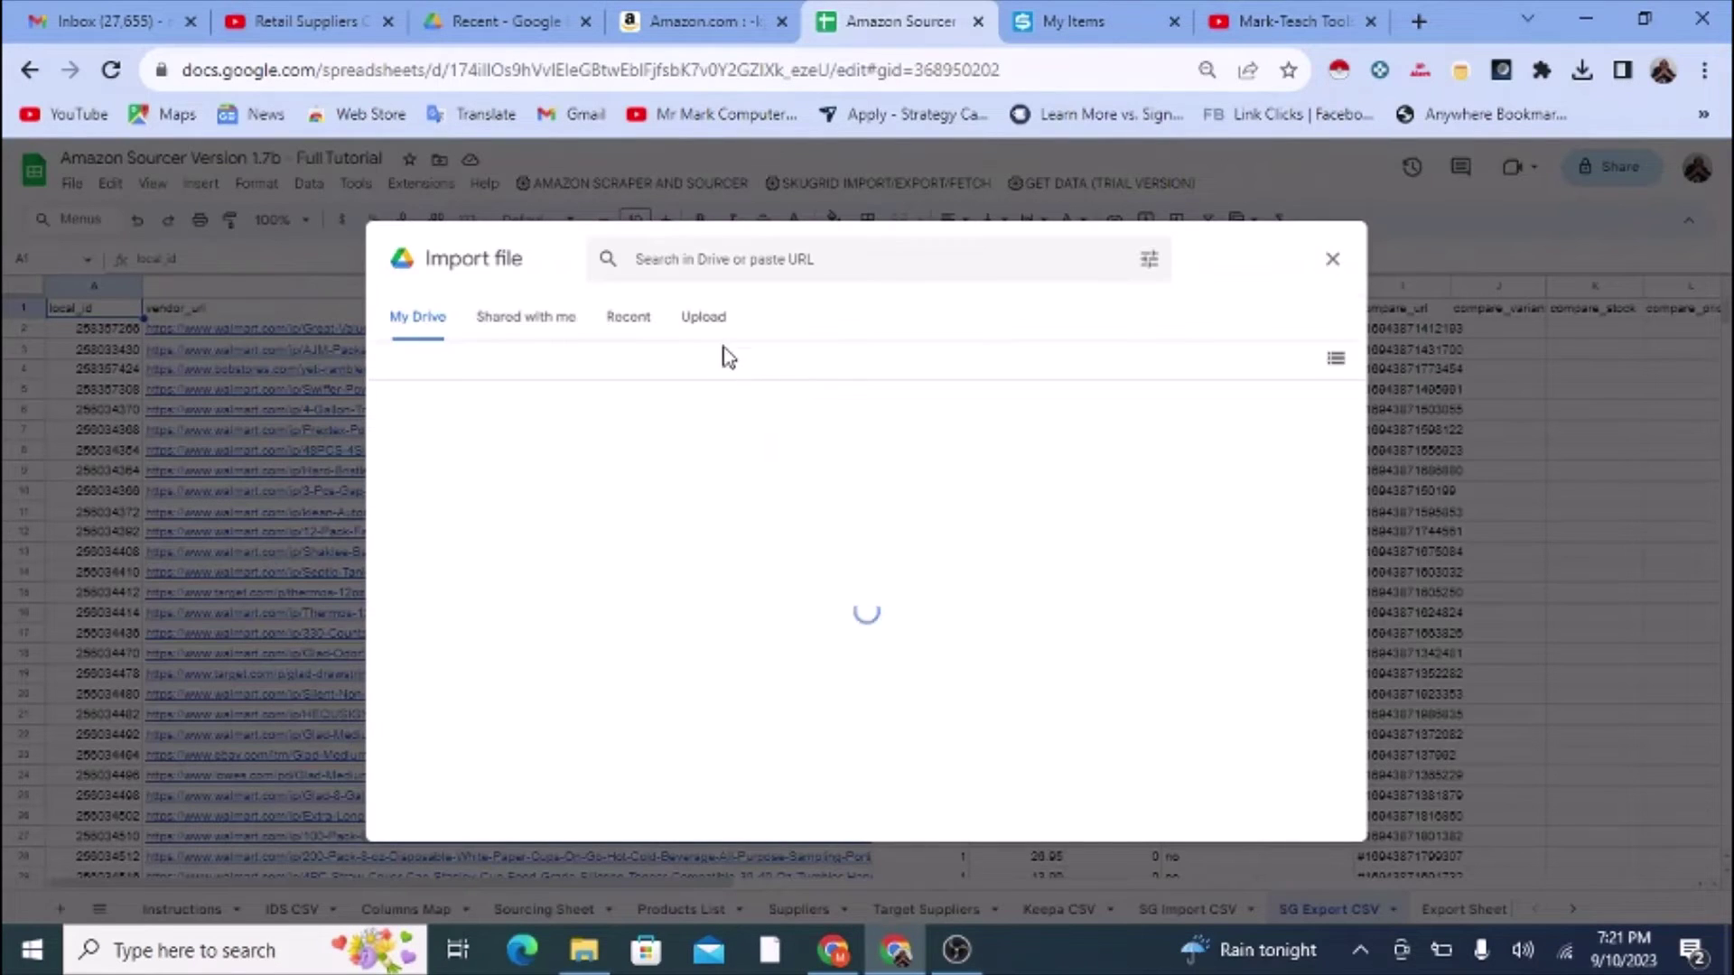
click(700, 318)
click(844, 659)
click(502, 222)
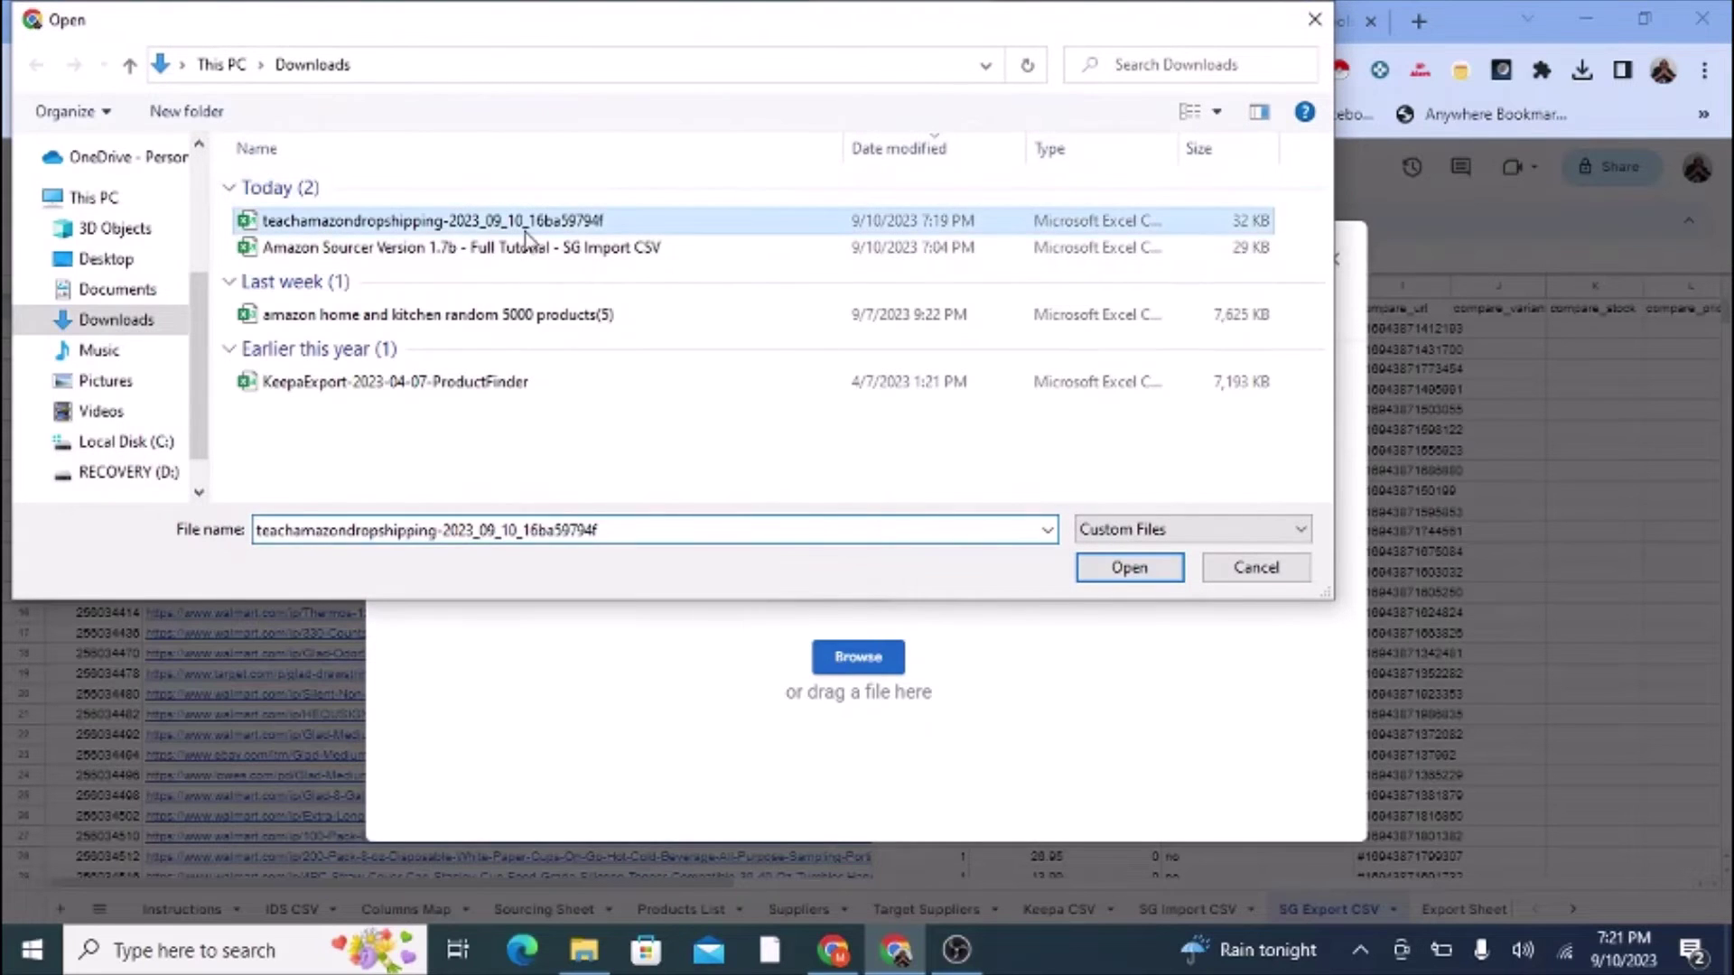
click(1129, 568)
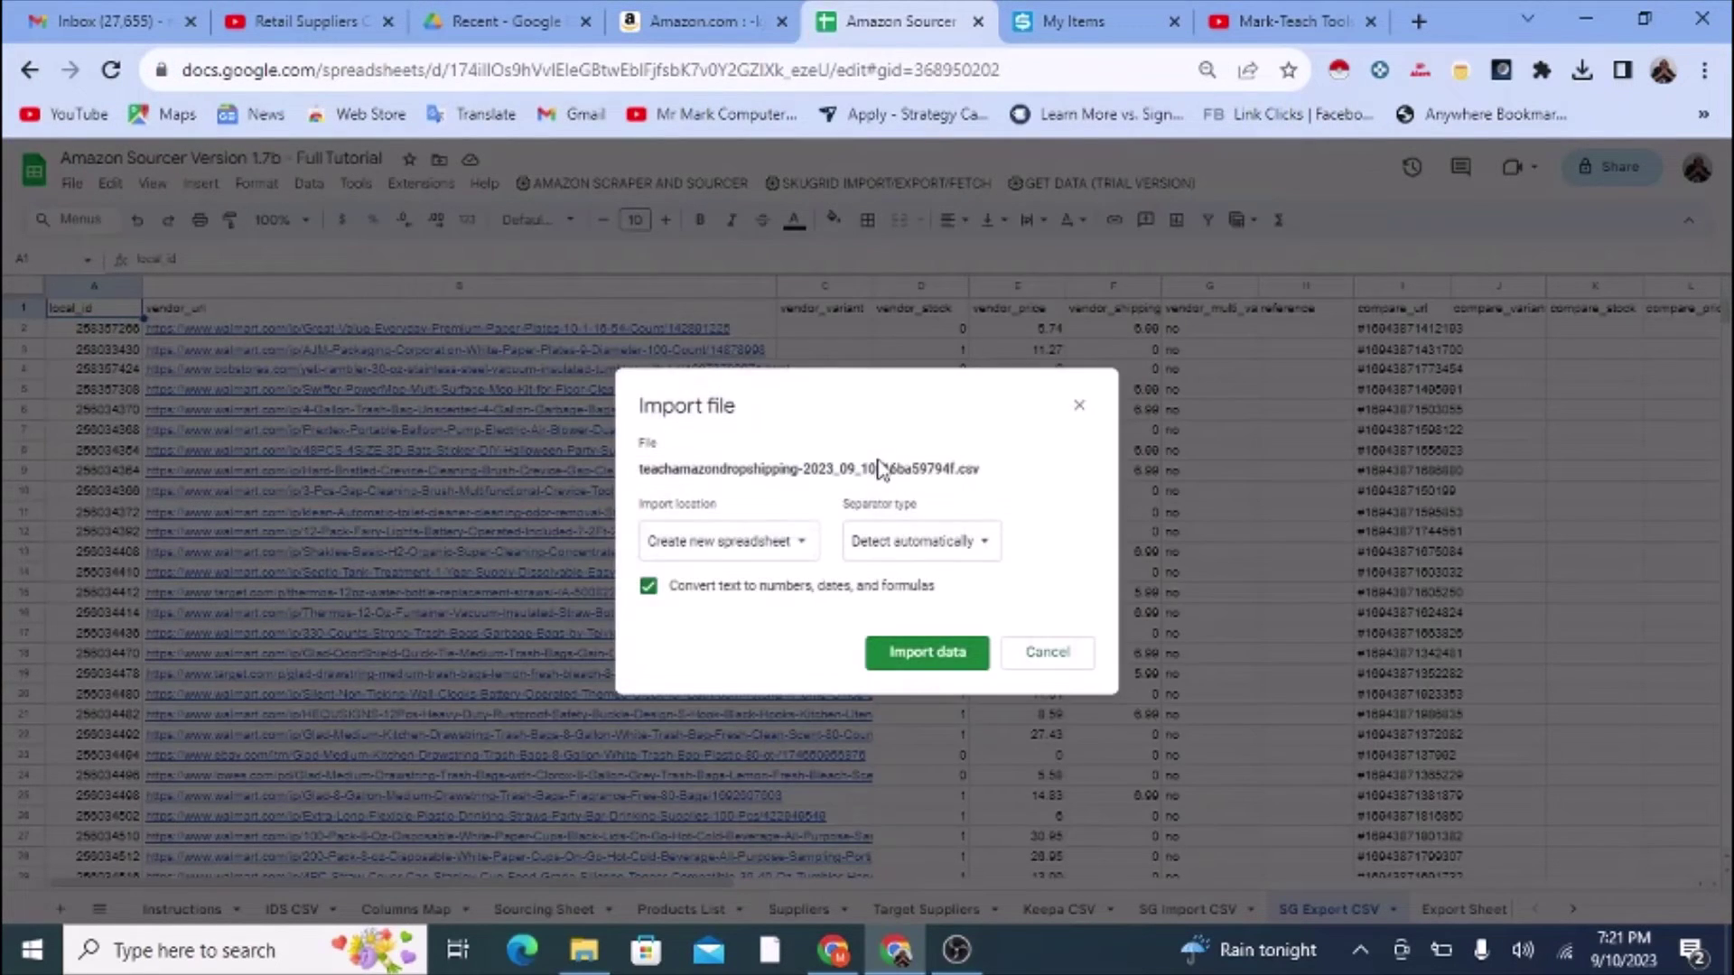
click(779, 546)
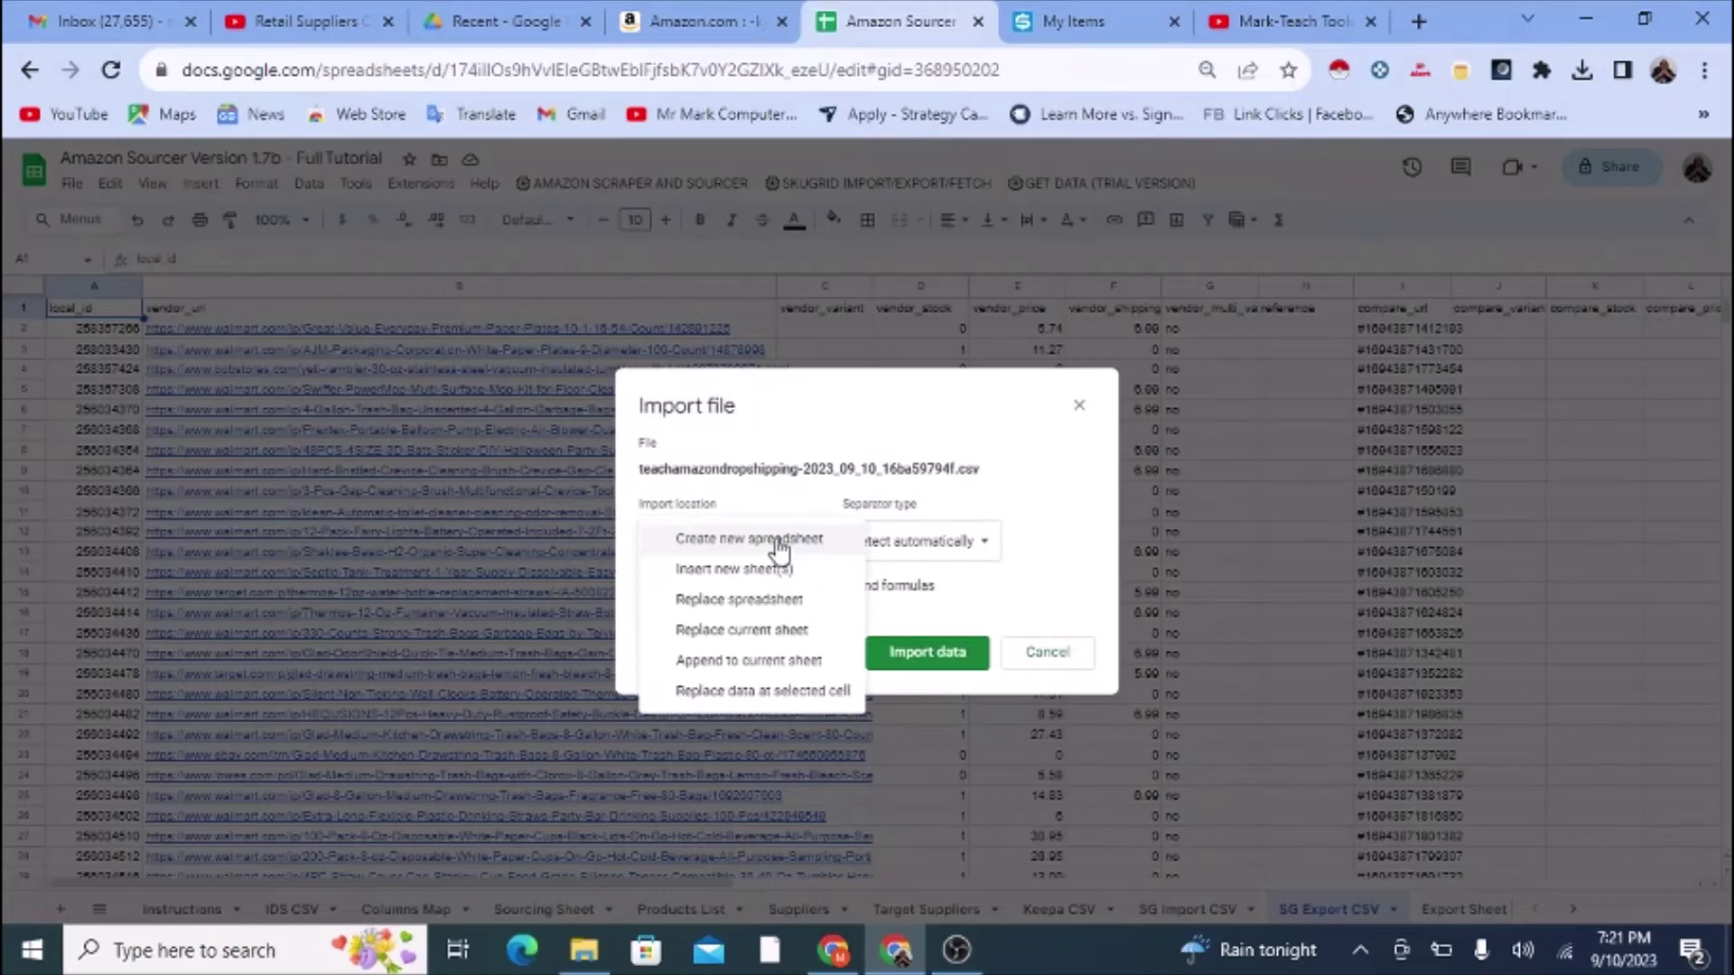
click(784, 665)
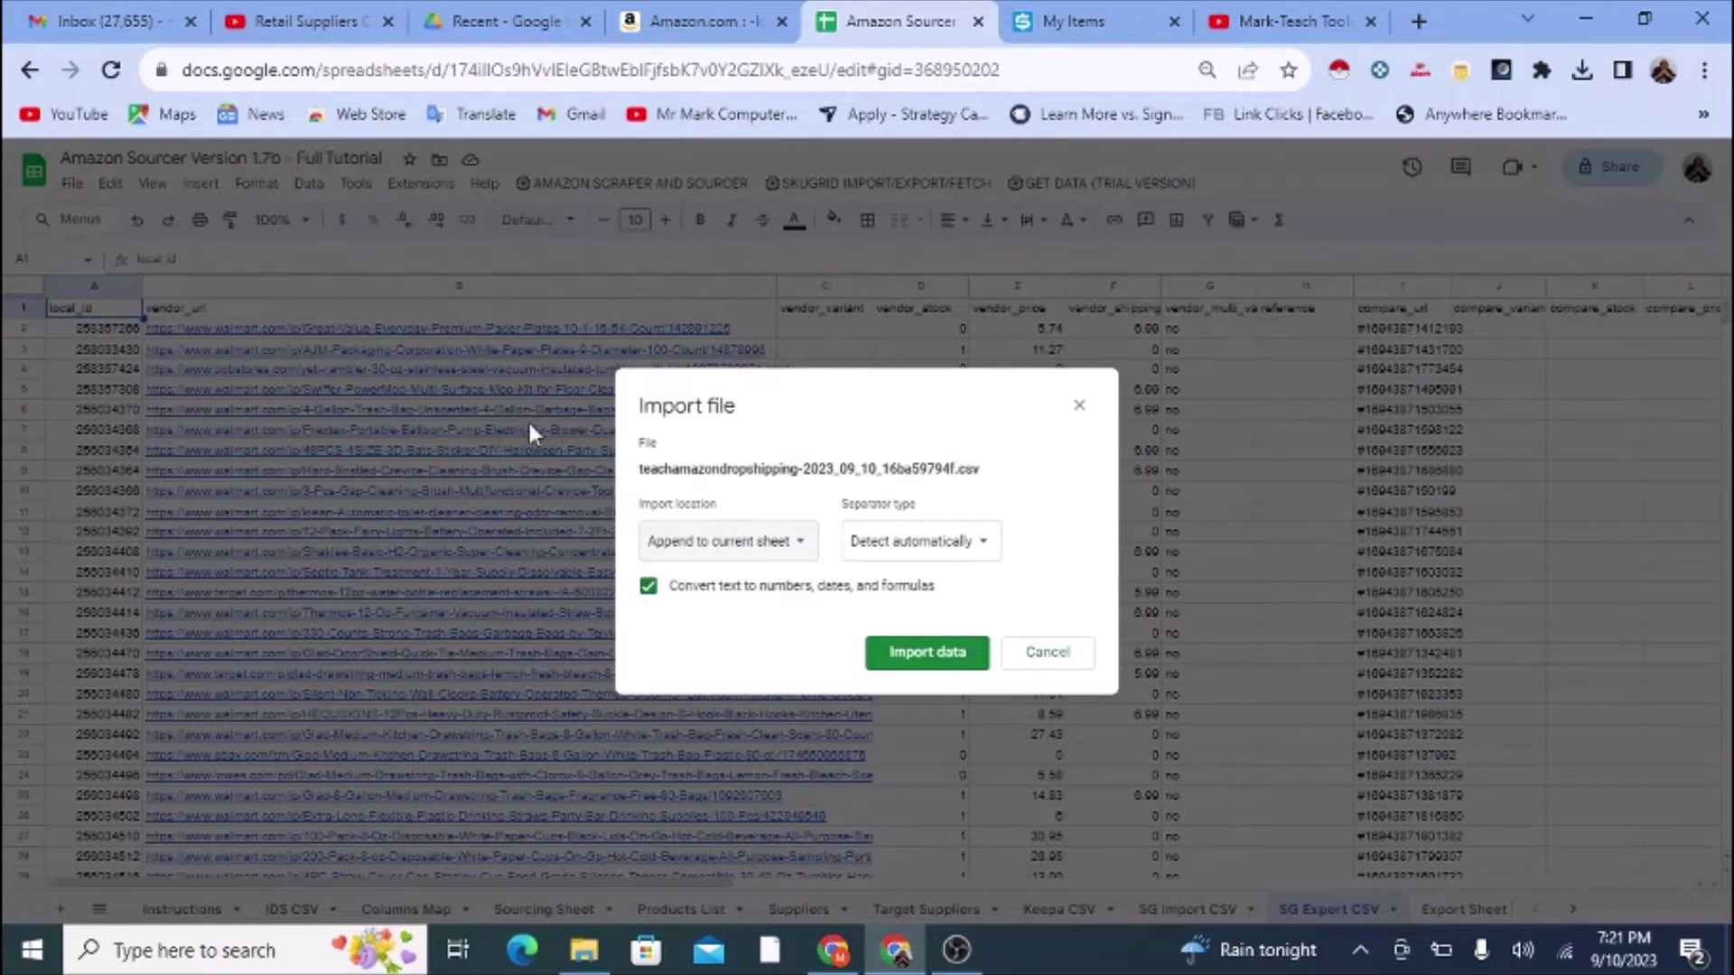
click(1045, 659)
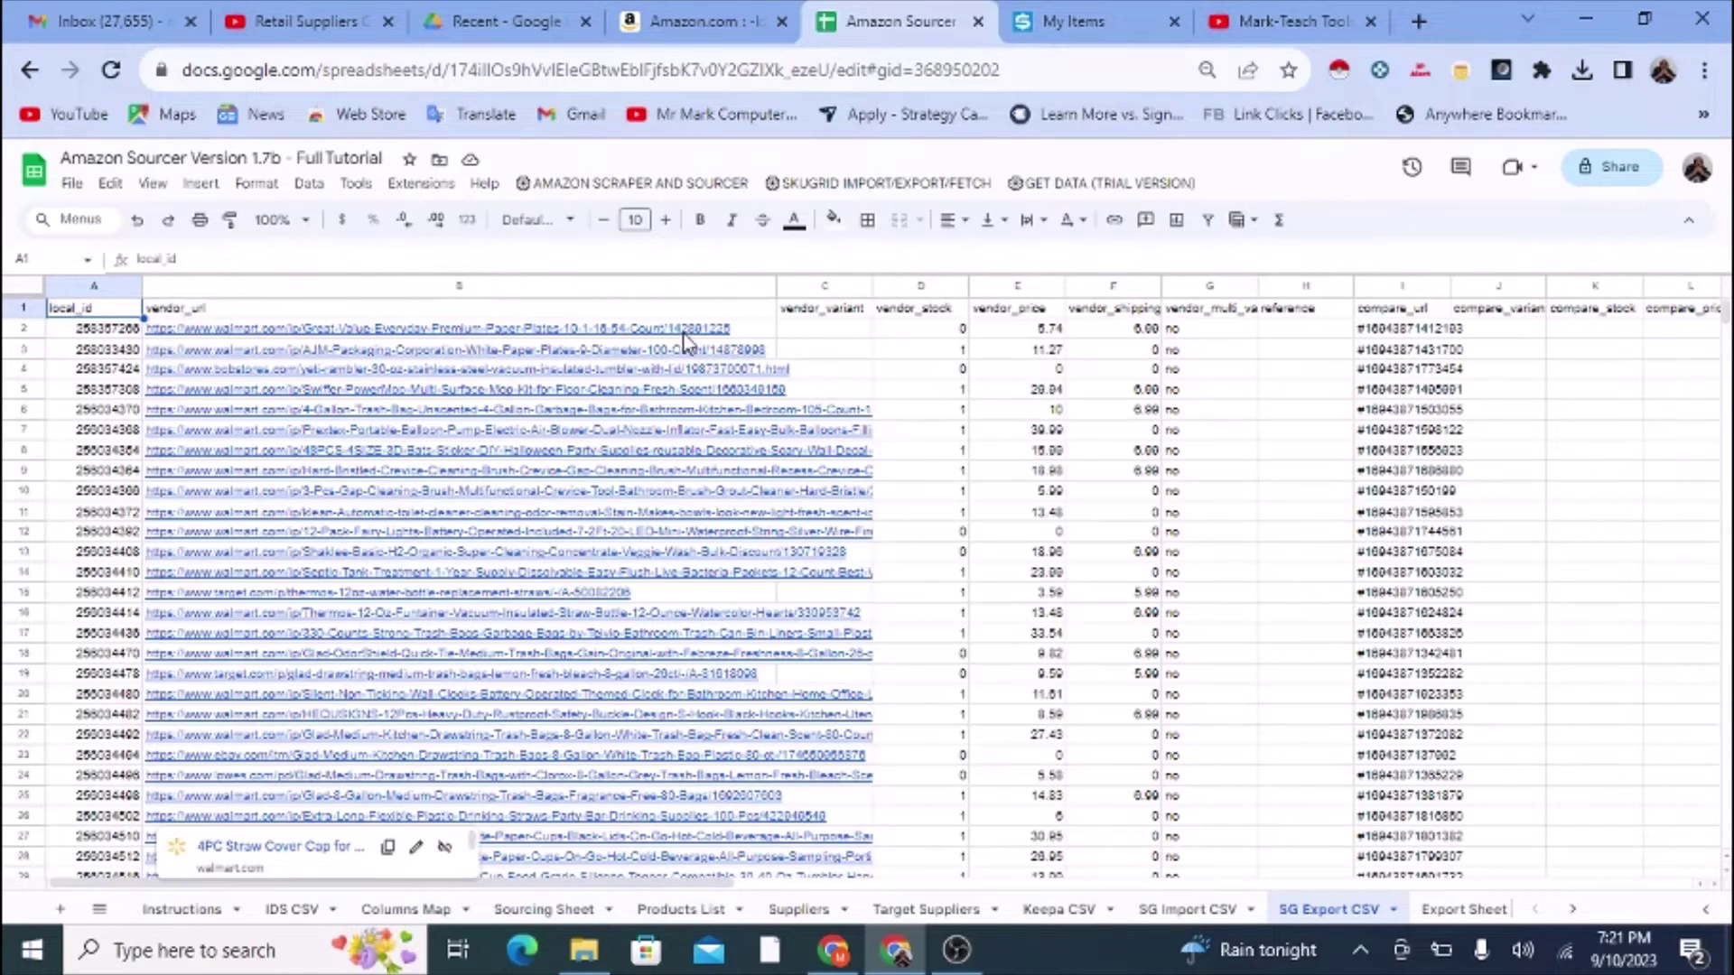
Step: Examine the vendor stock, price and shipping values in the first data rows of the SG Export CSV sheet
click(944, 331)
shift+click(1120, 332)
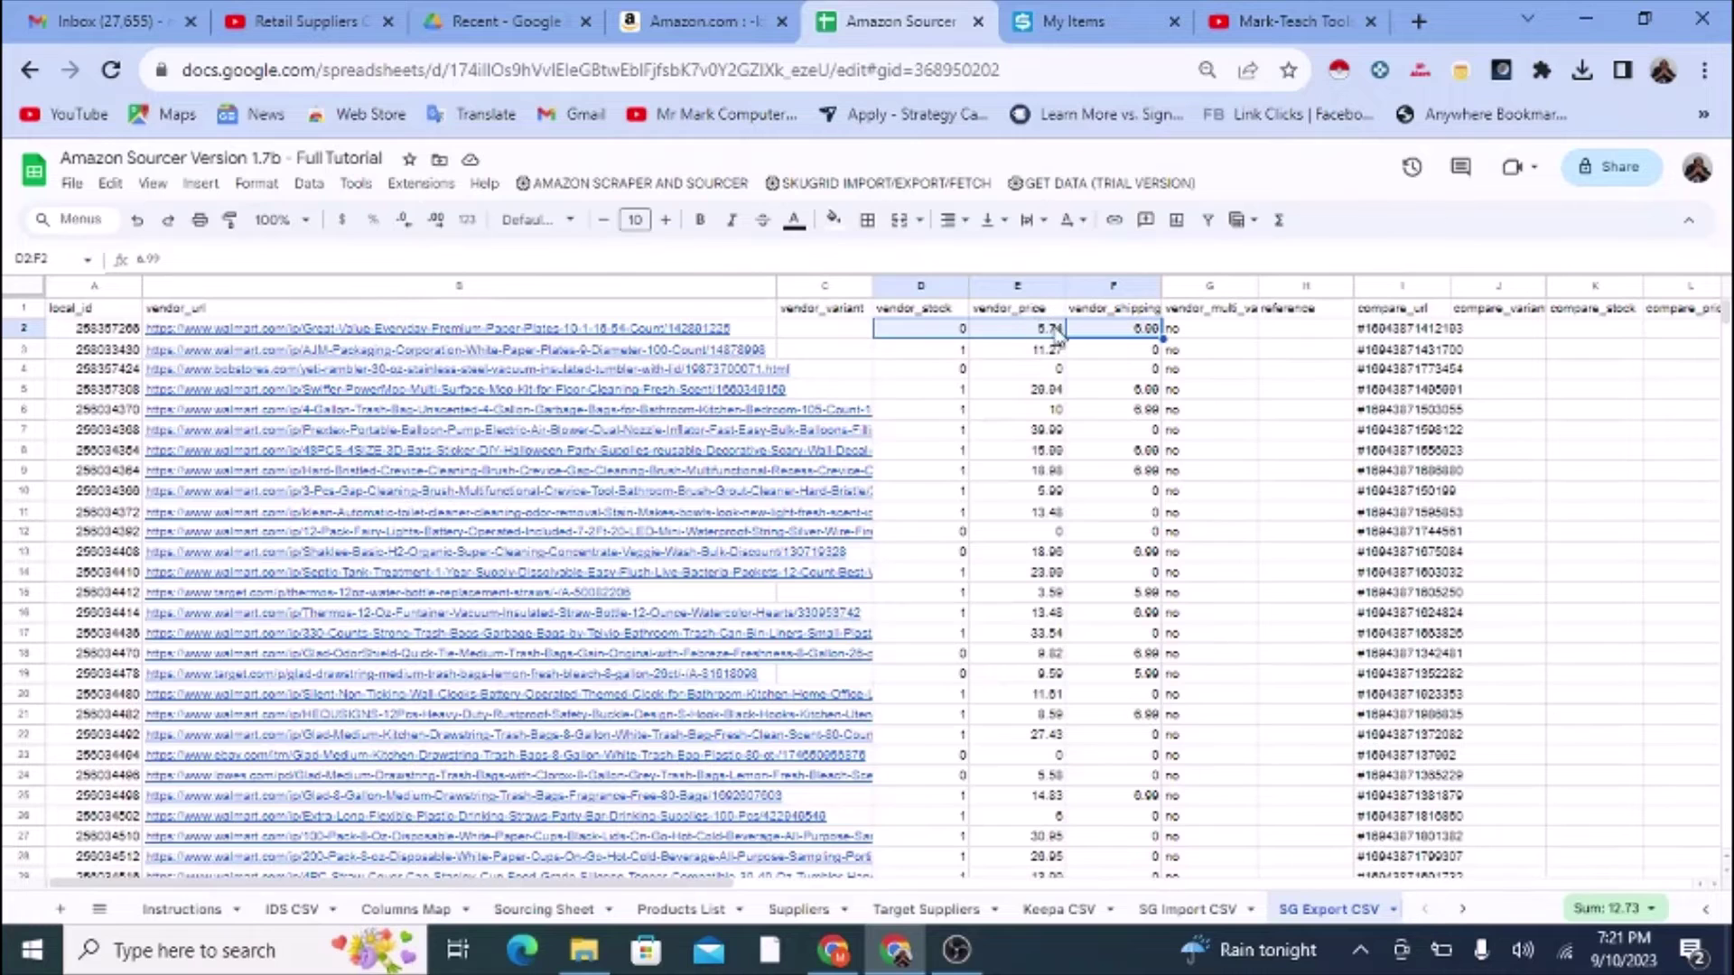
click(1047, 330)
click(1109, 336)
click(956, 350)
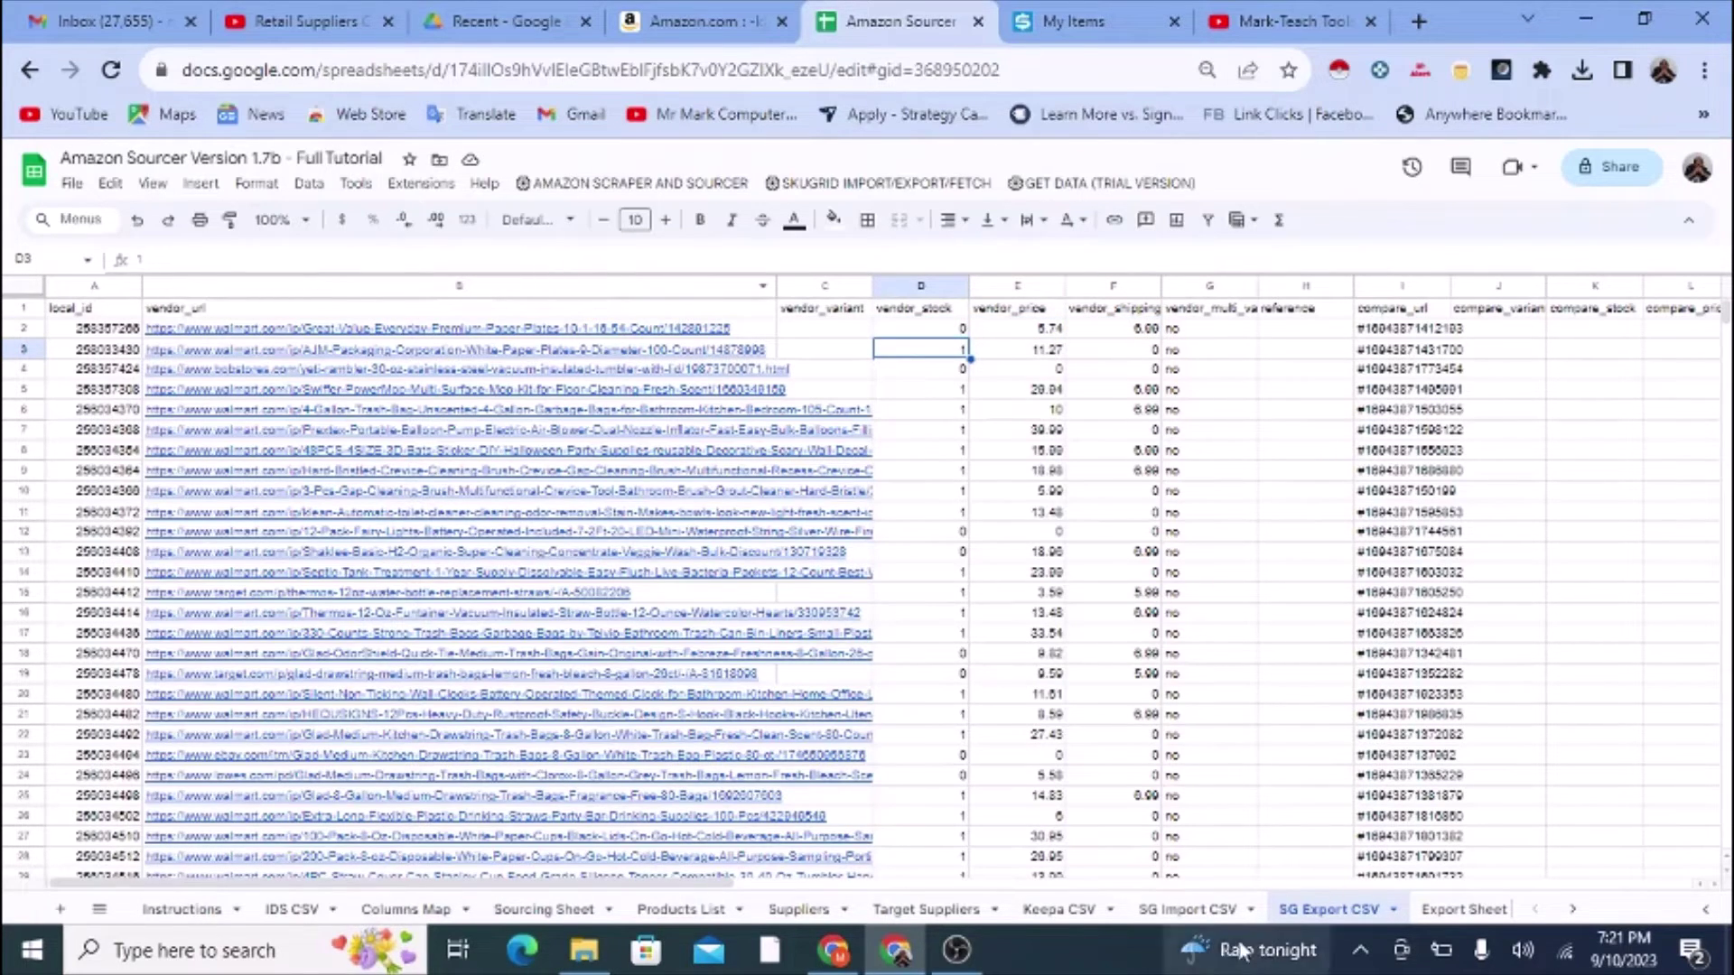
Step: Fill the Products List's source price, shipping and stock using Get SkuGrid Data from Export CSV
click(685, 910)
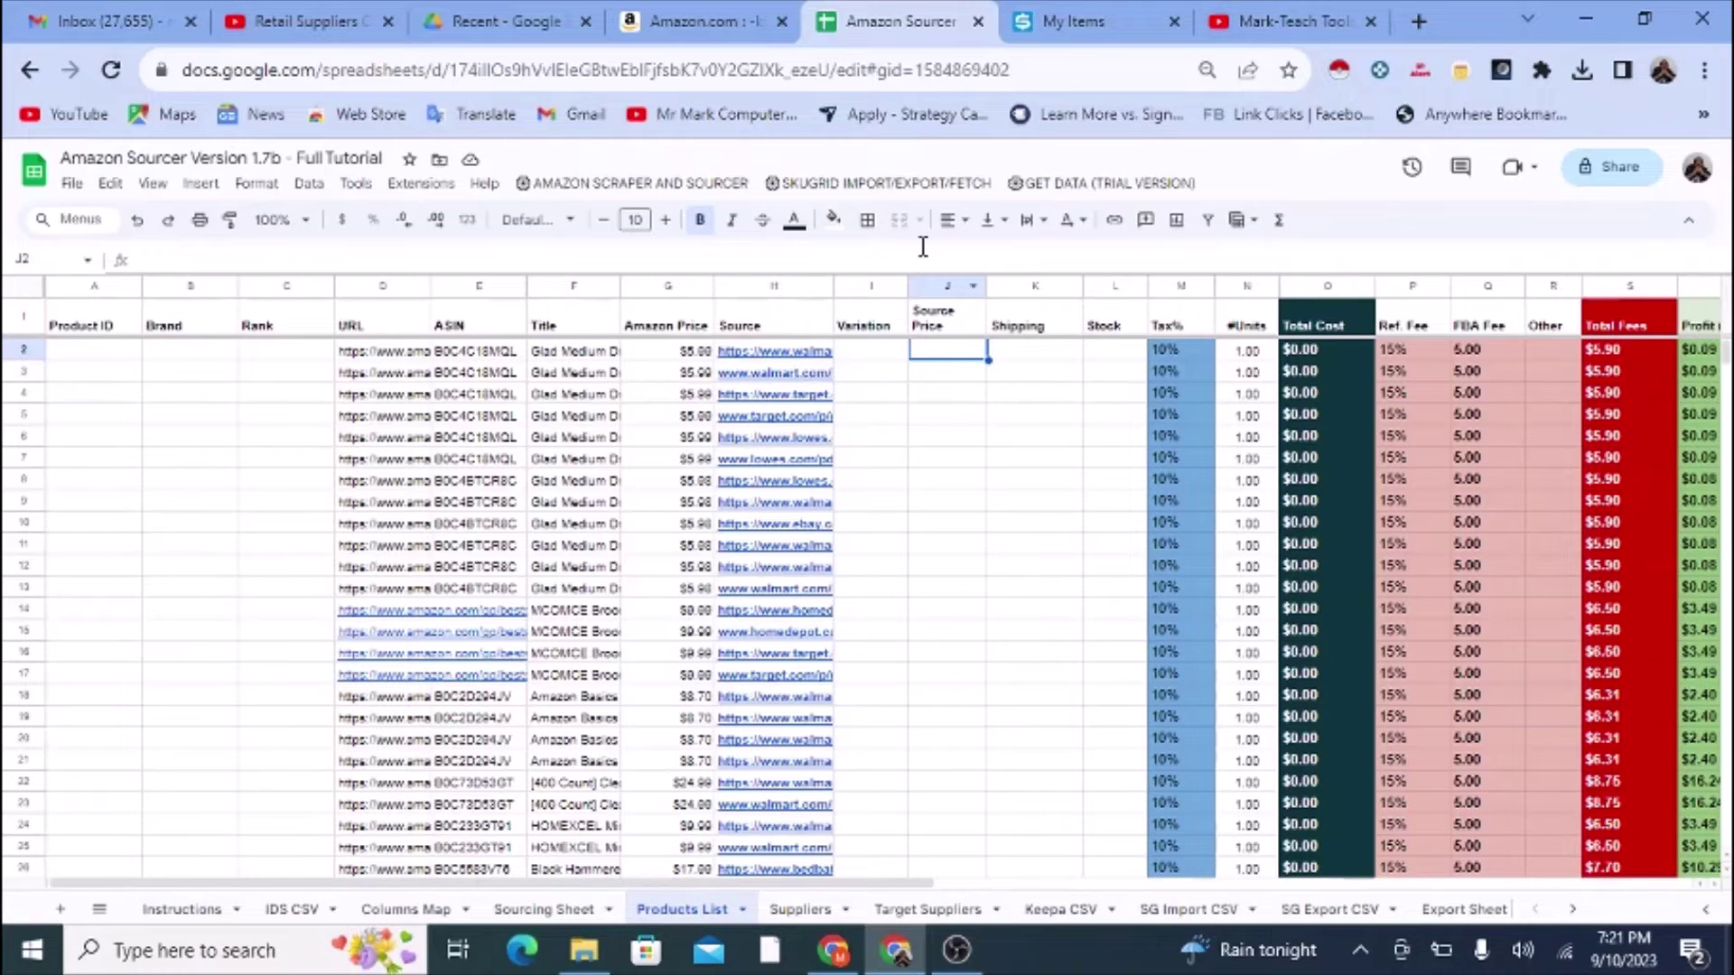
click(856, 184)
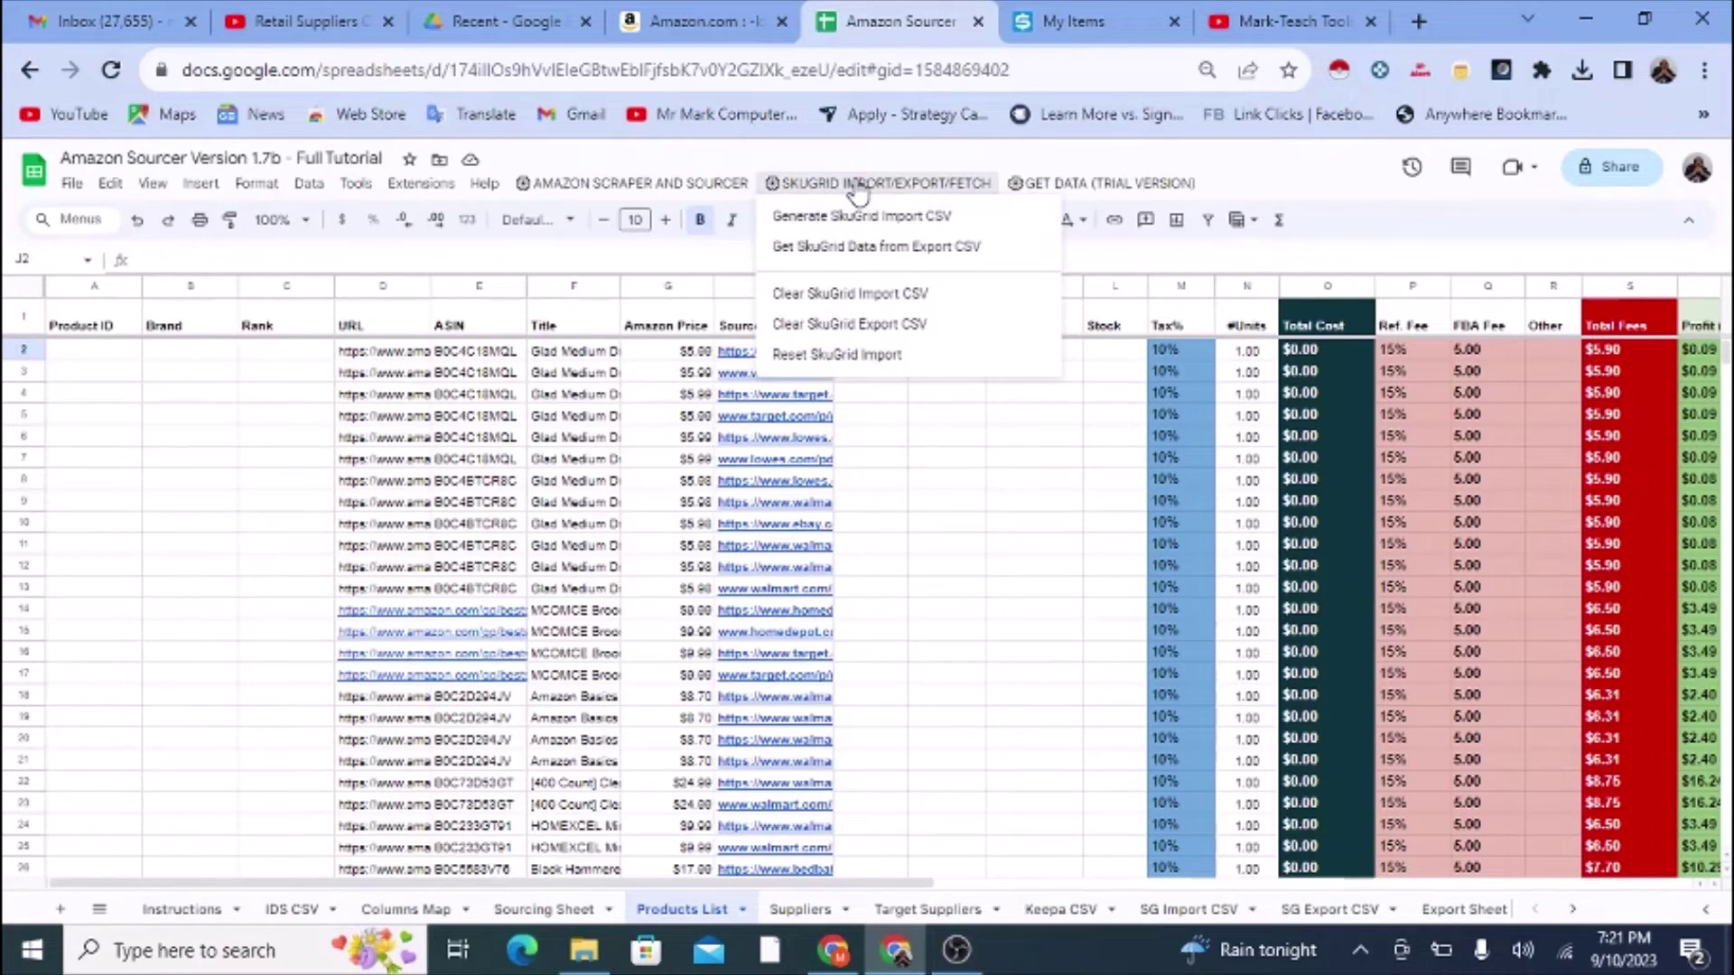
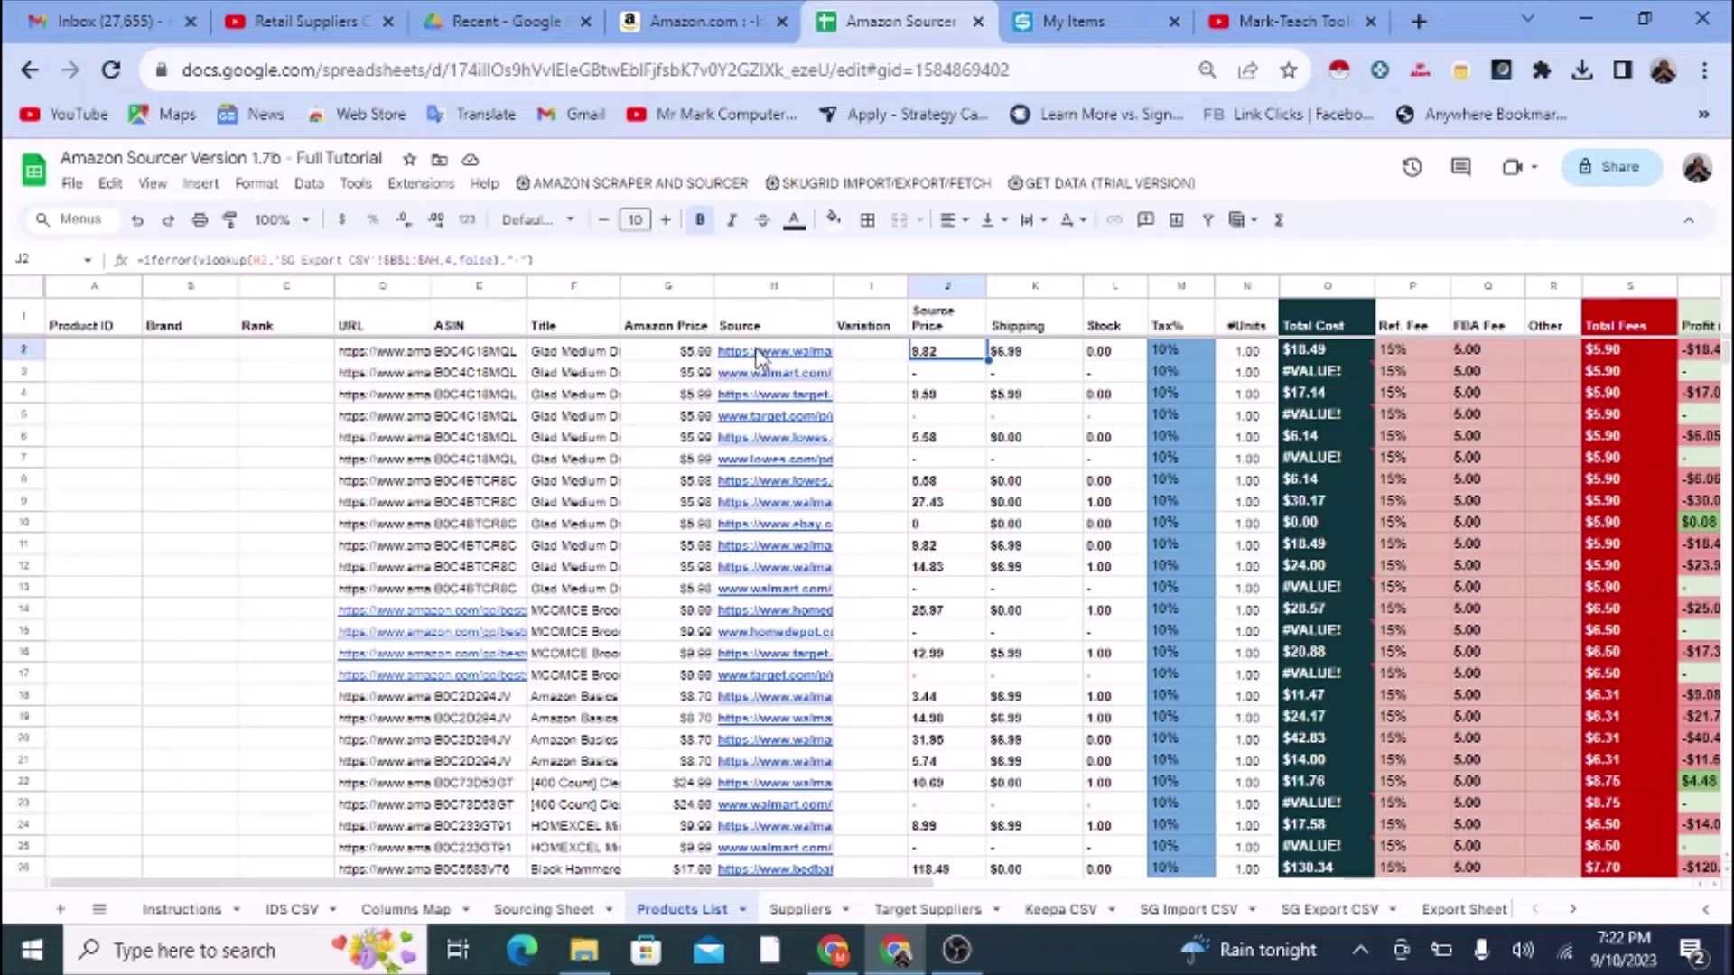
Step: Check the Products List's first source links, prices, shipping and stock, comparing them with the SG Export CSV sheet
click(764, 352)
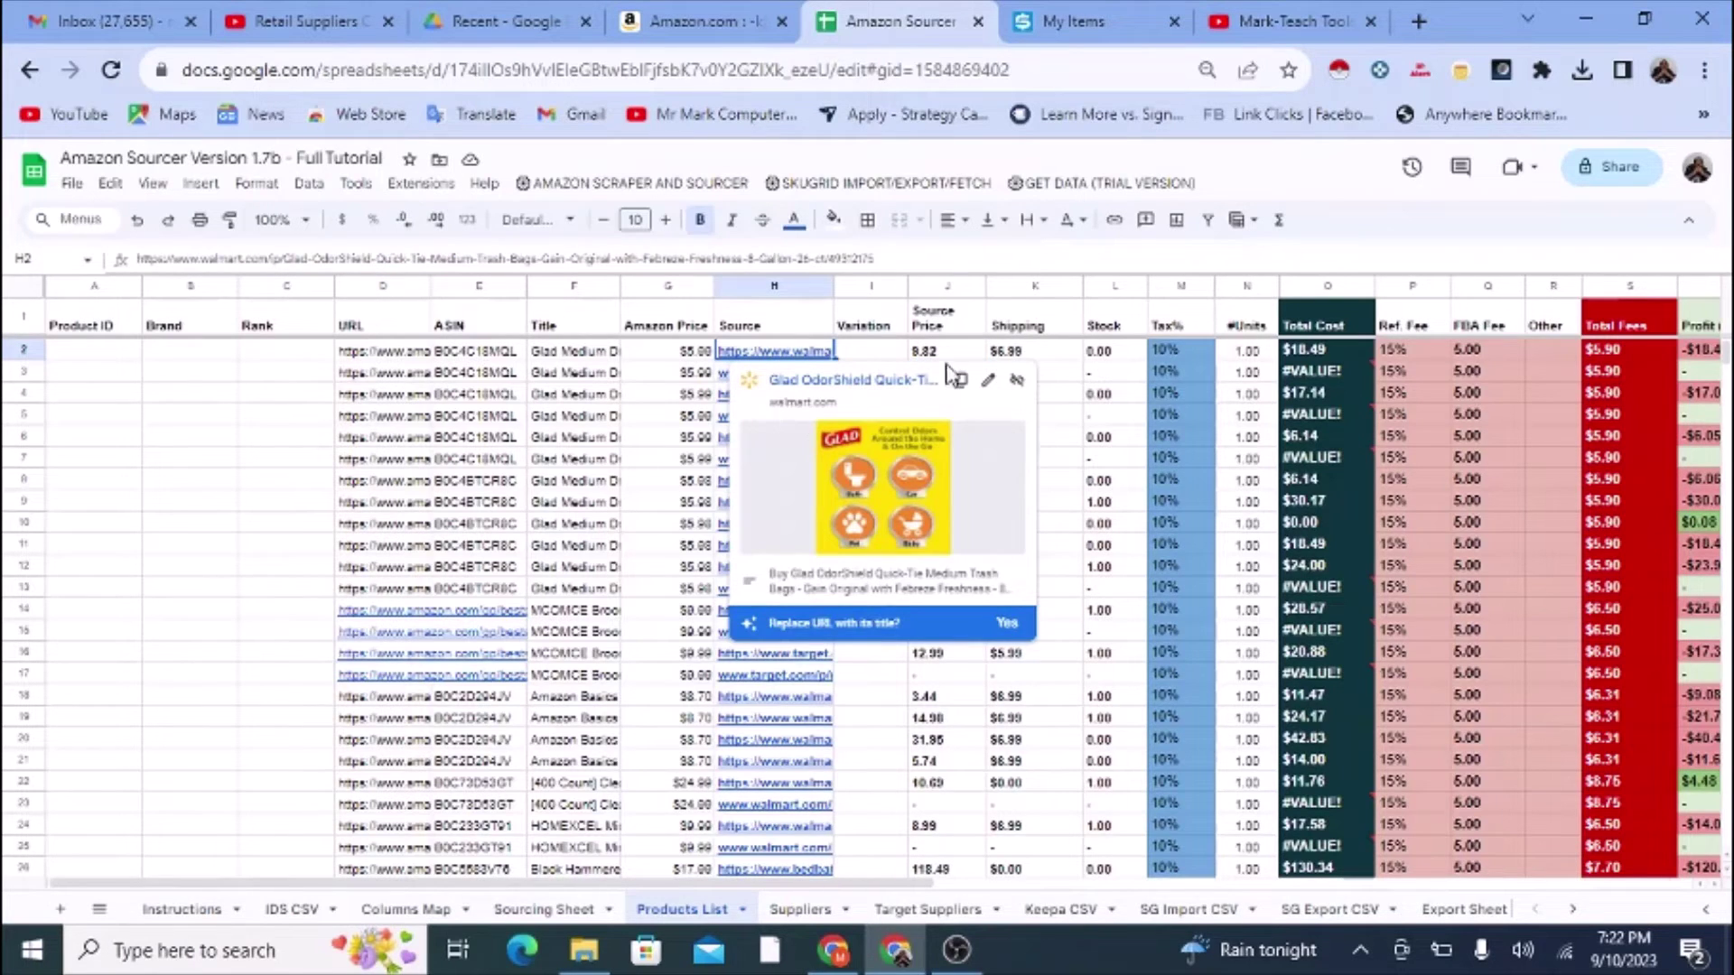
drag(939, 351, 1111, 394)
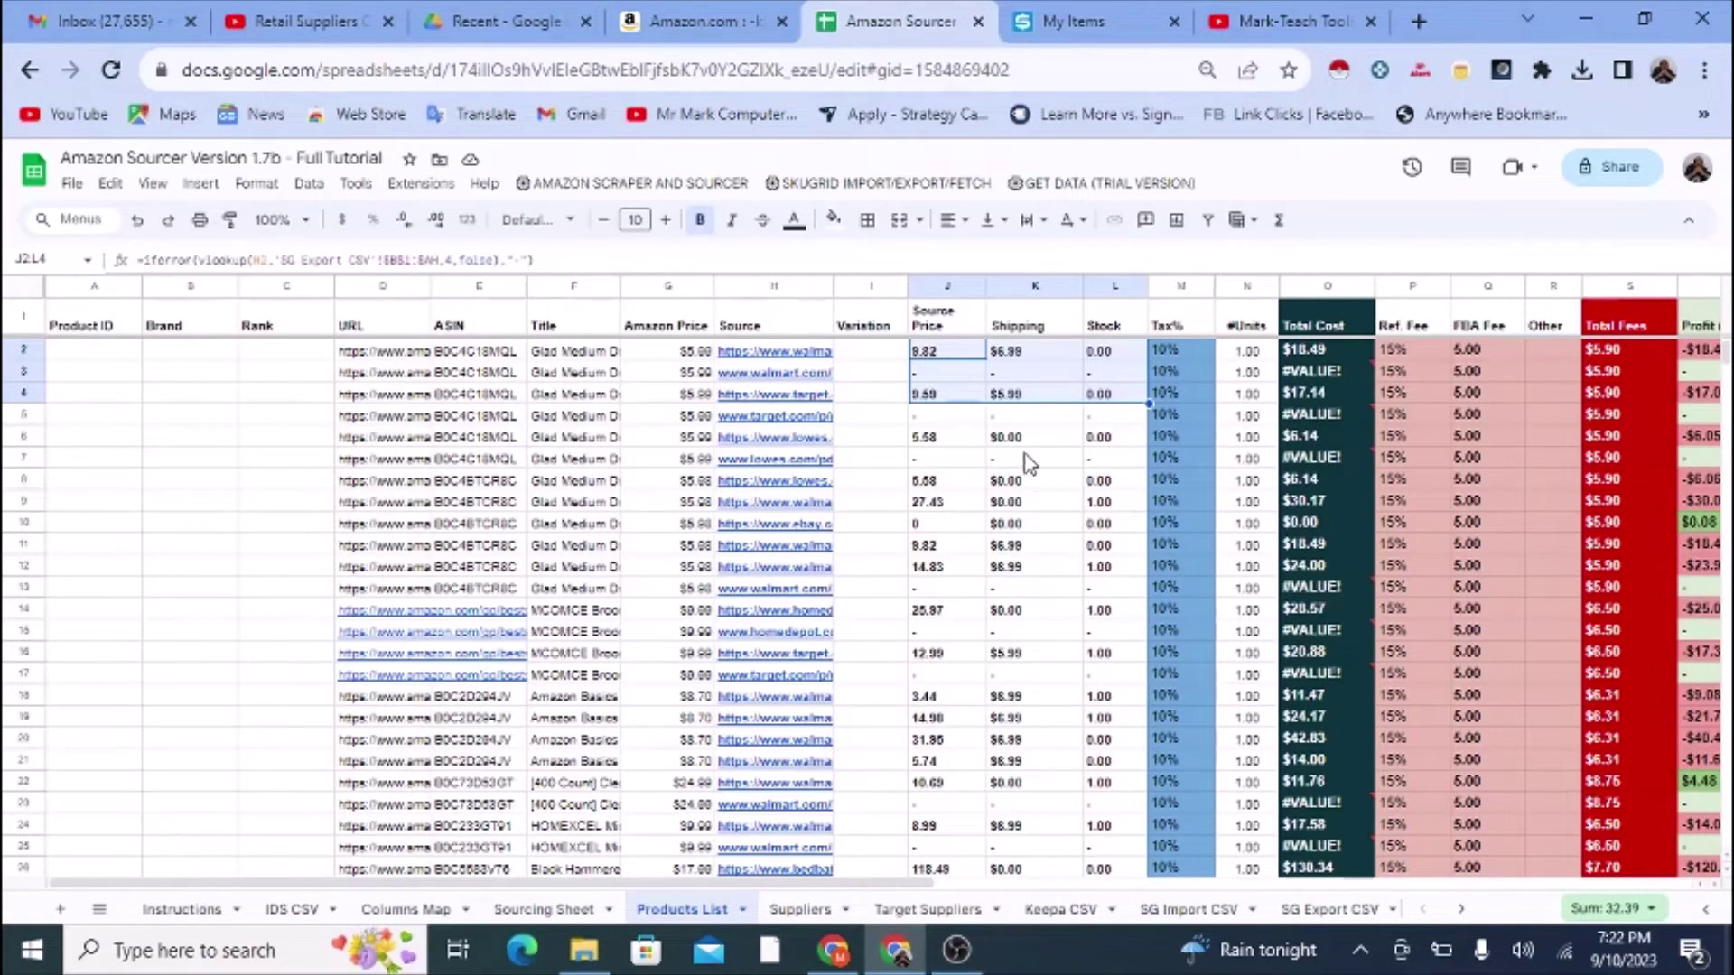
click(956, 421)
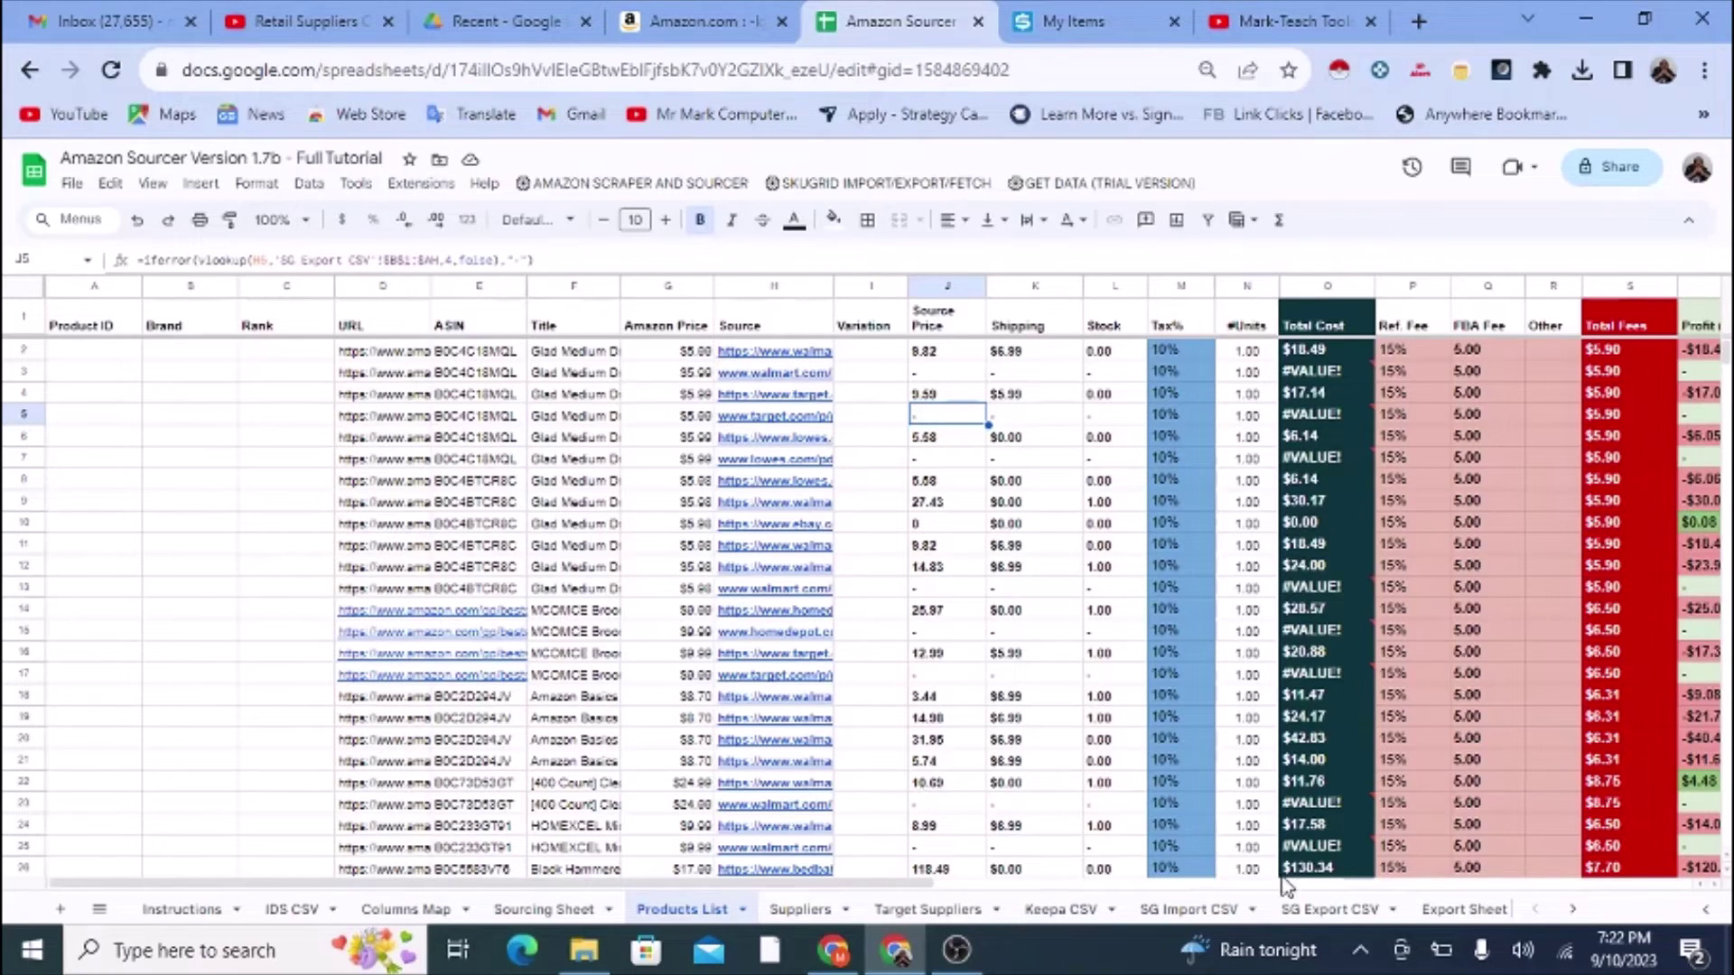
click(1338, 913)
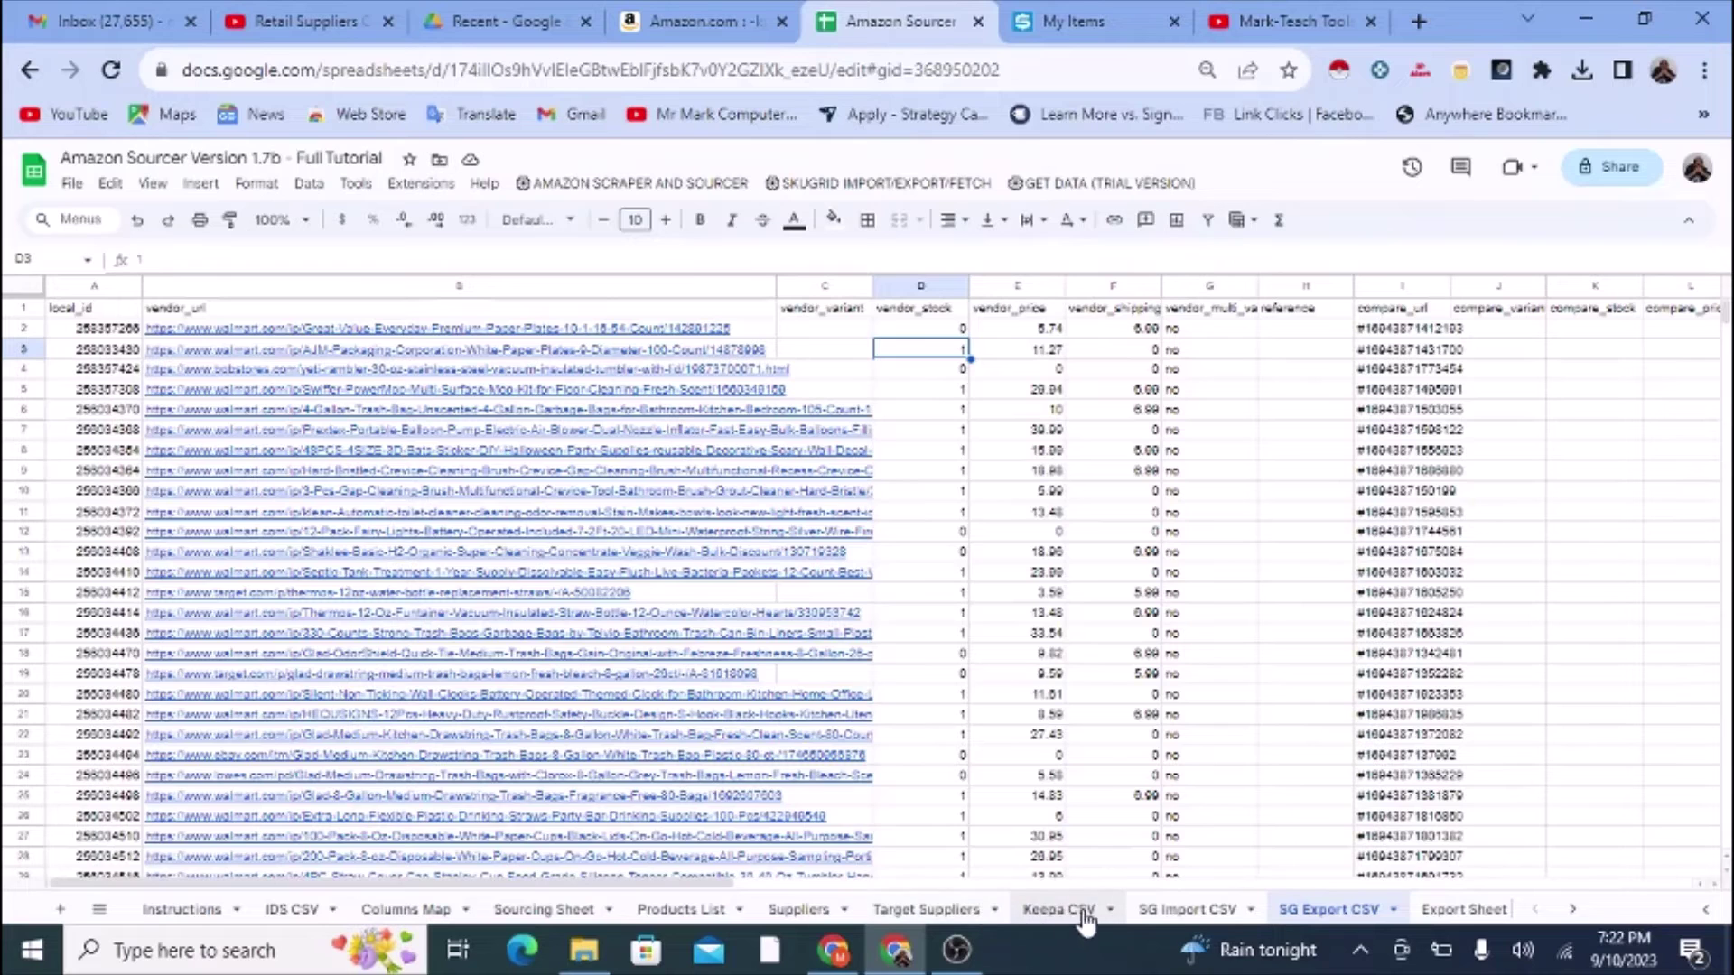
click(719, 911)
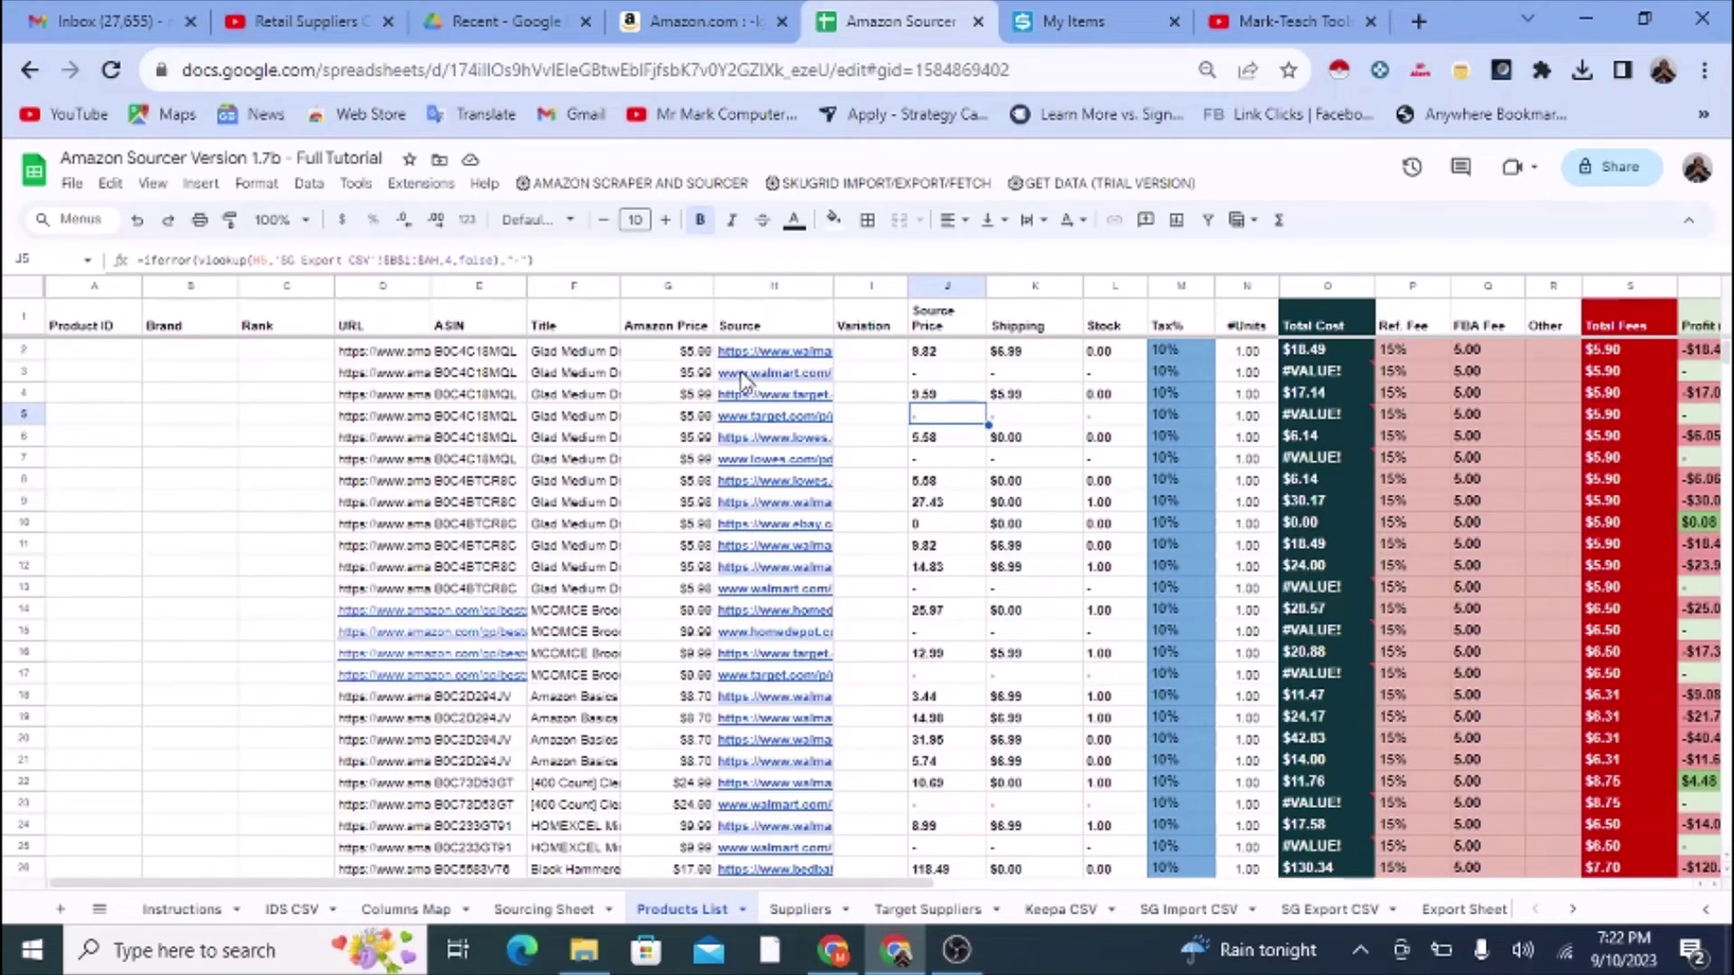
mouse_move(736, 383)
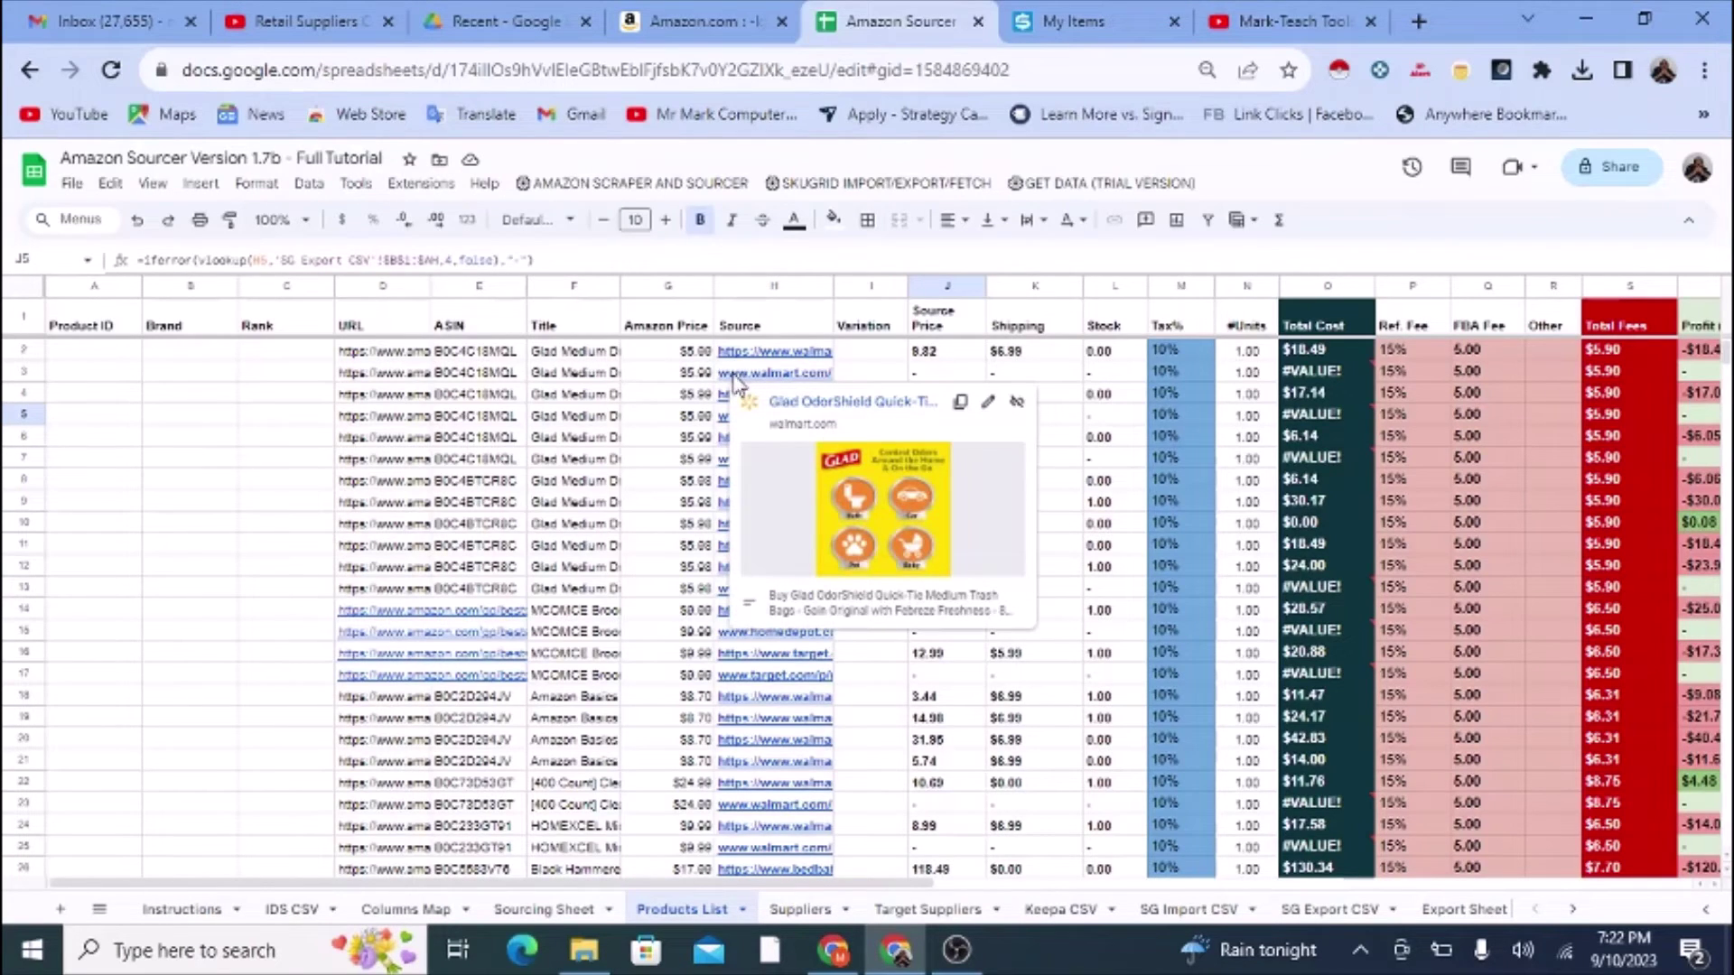
click(736, 376)
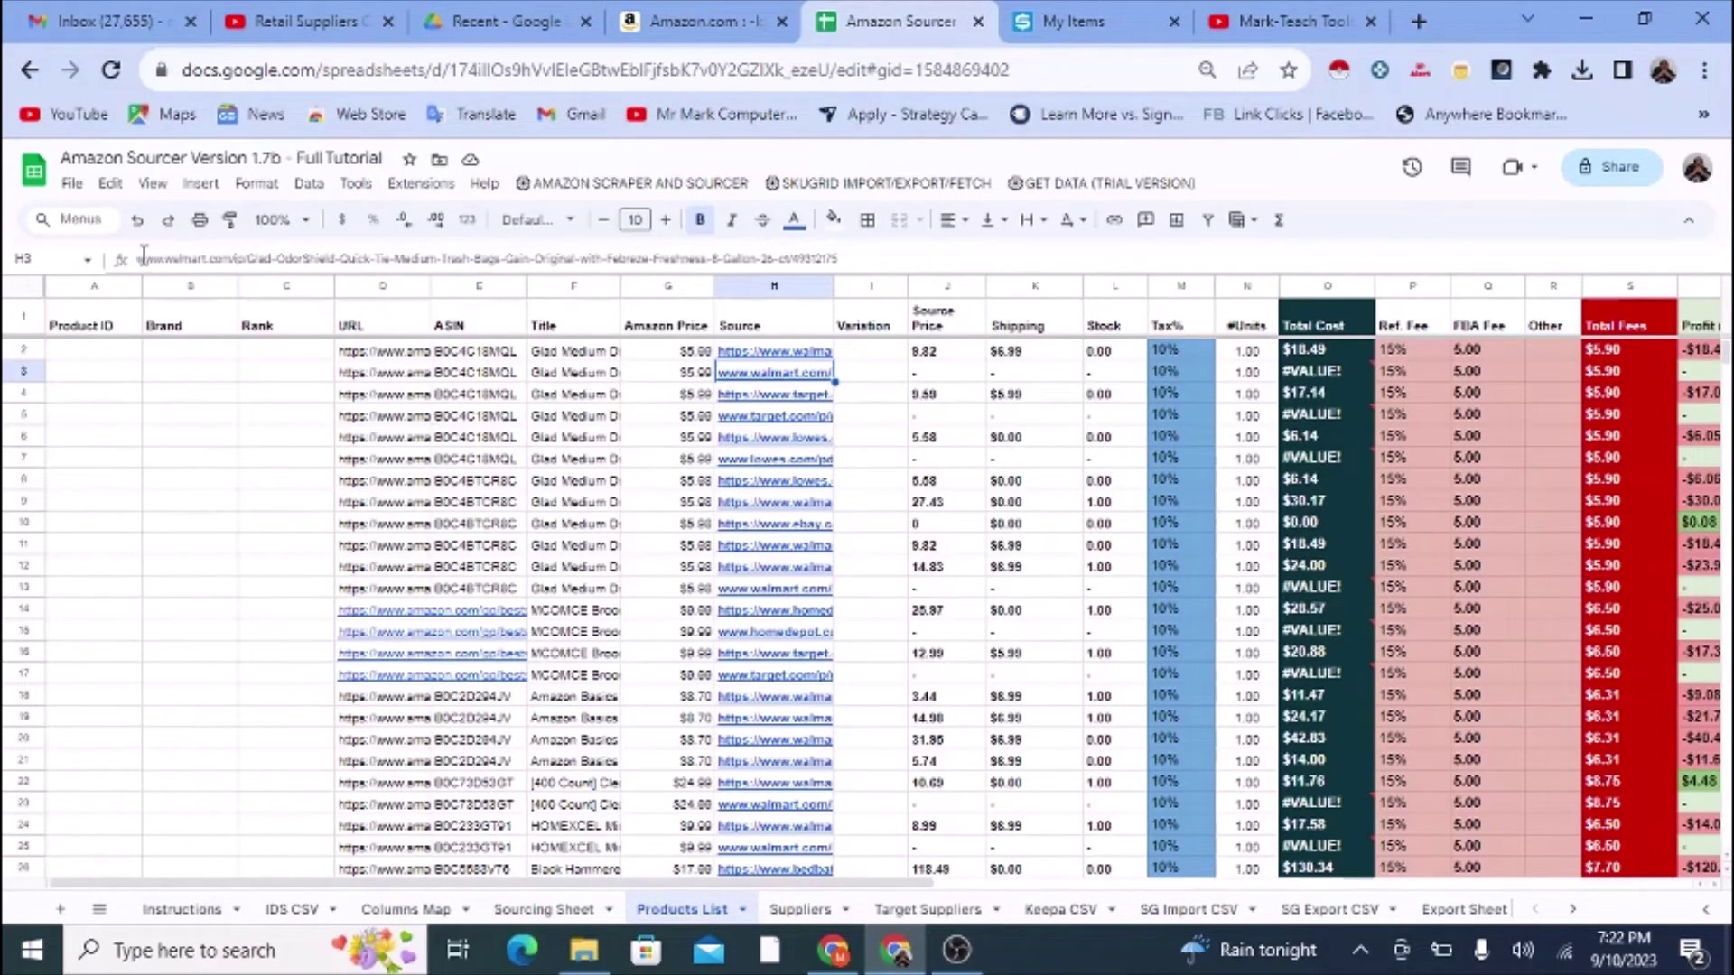
click(139, 259)
text(htt)
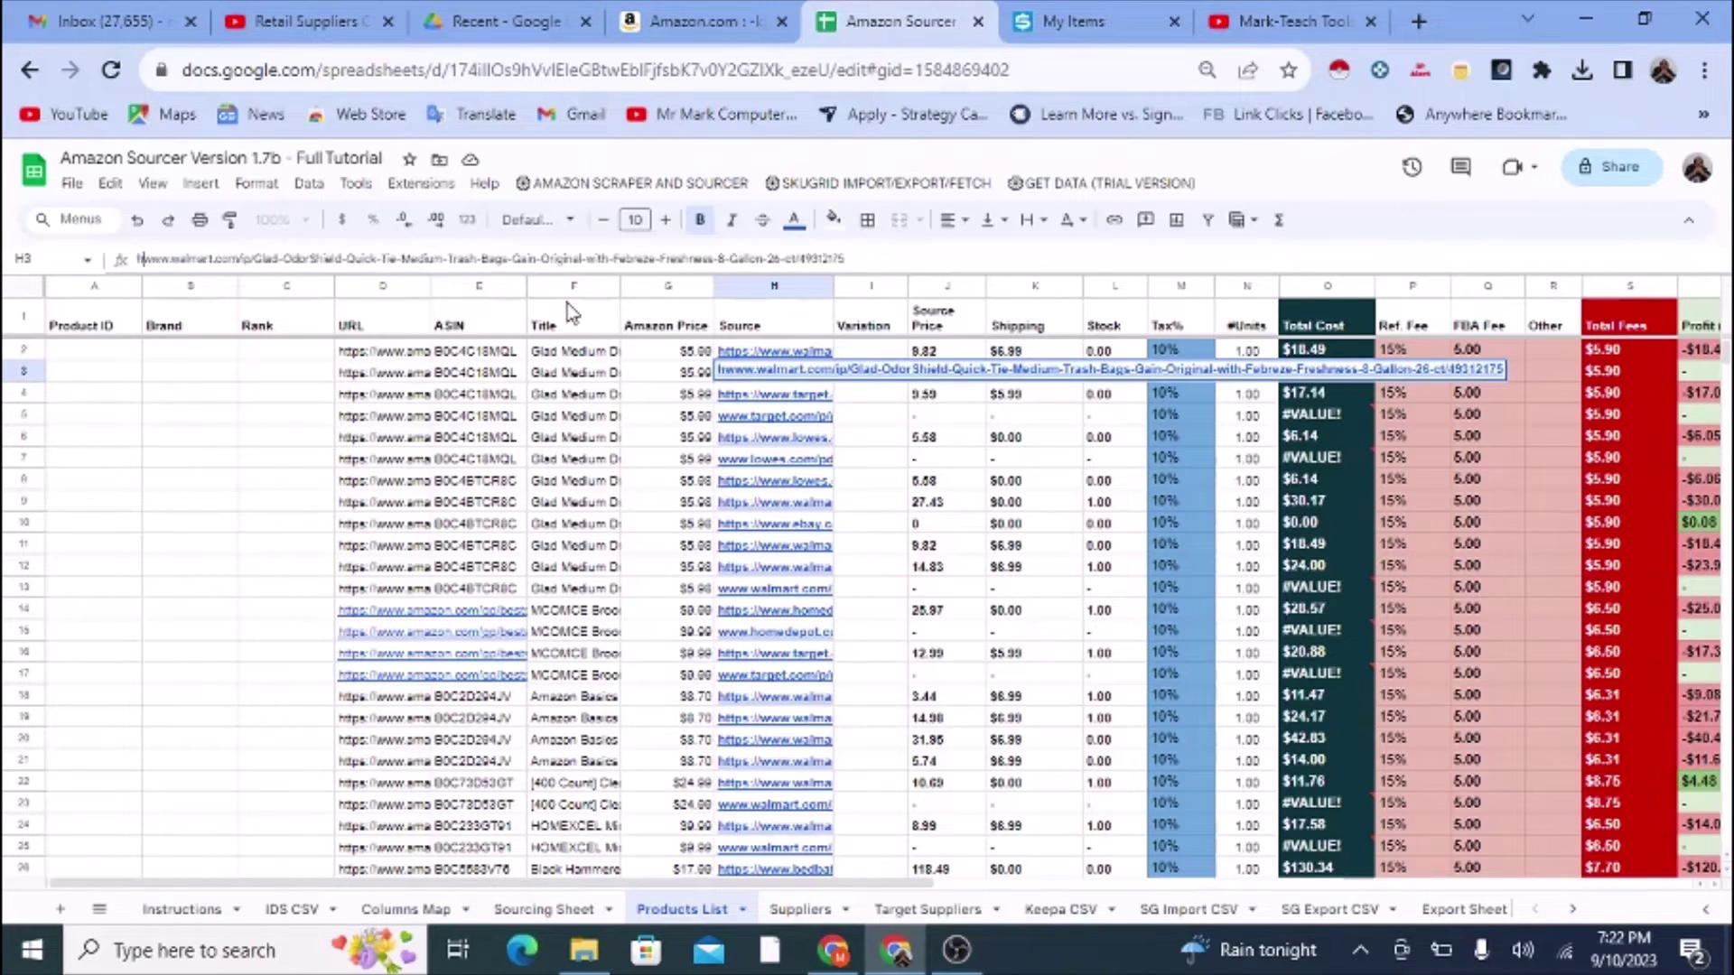
text(p)
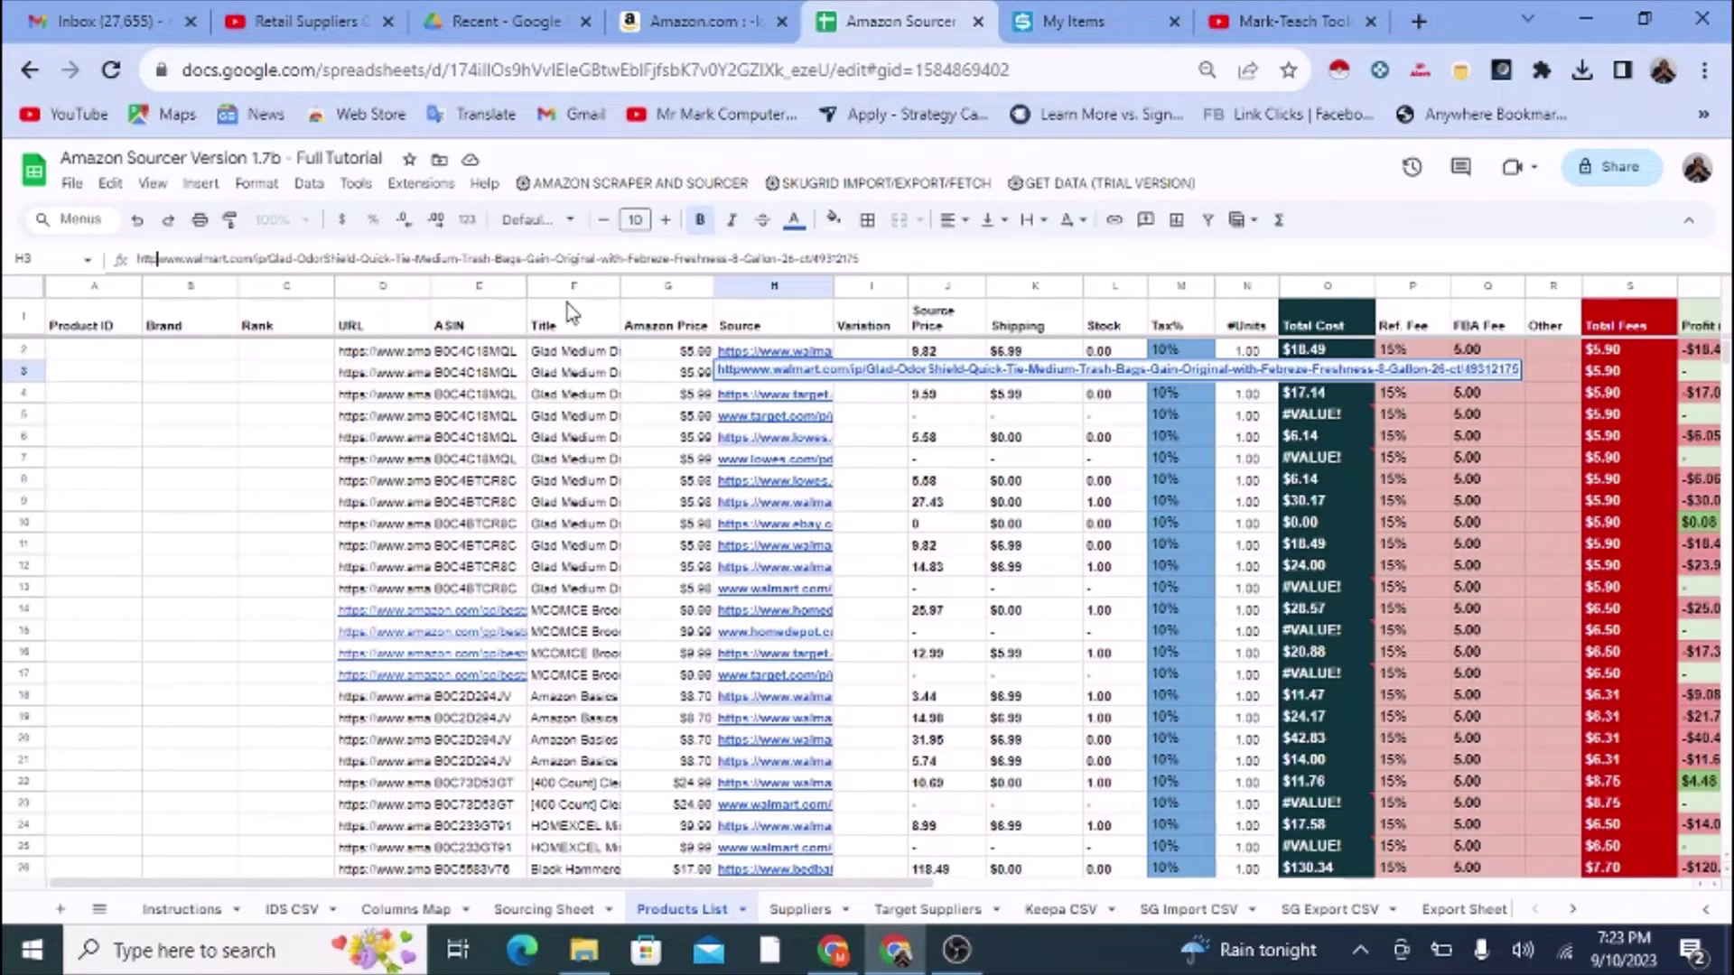
text(://)
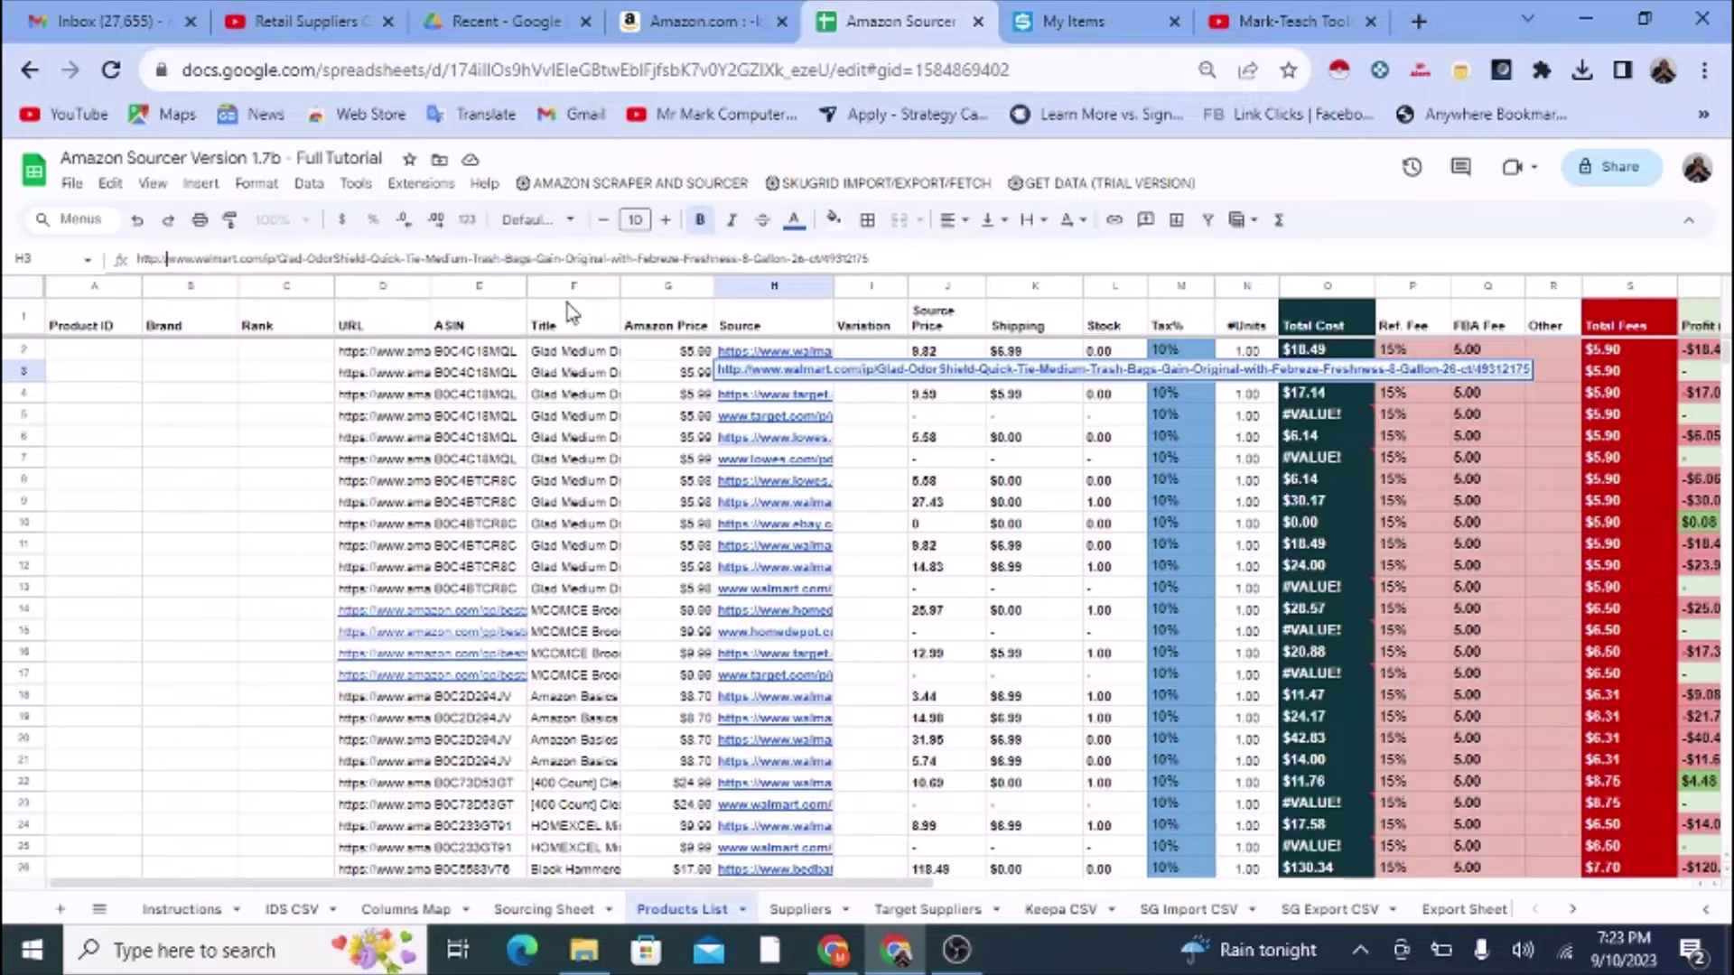
key(Return)
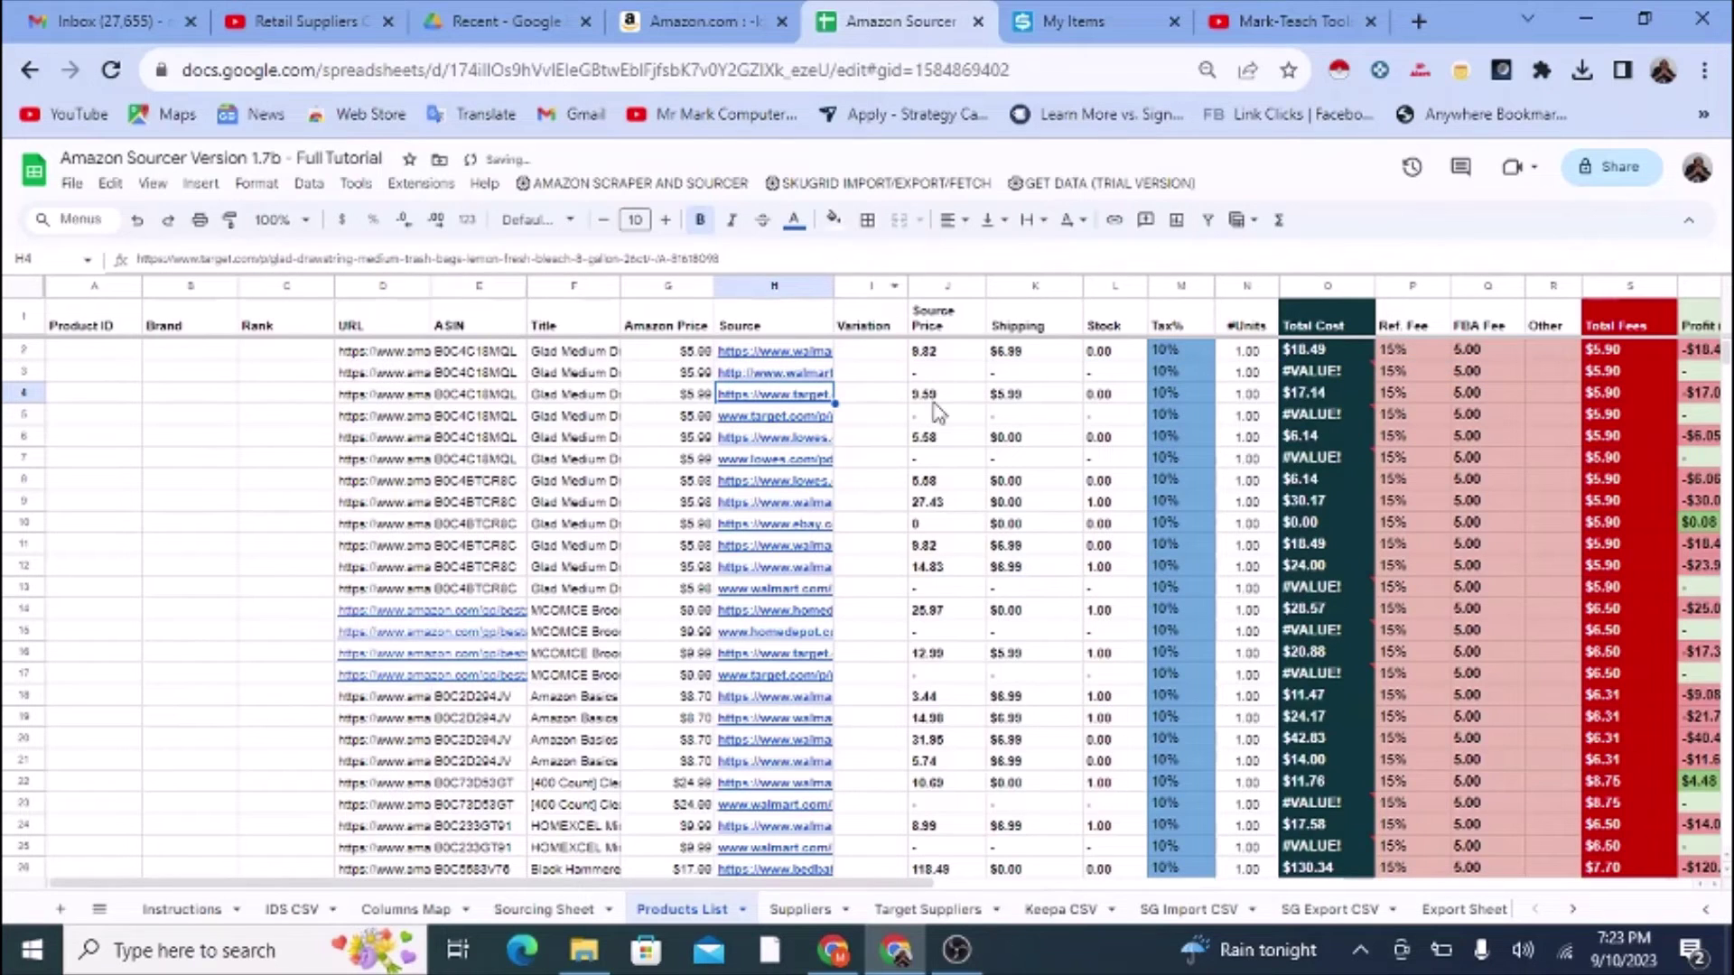
click(768, 373)
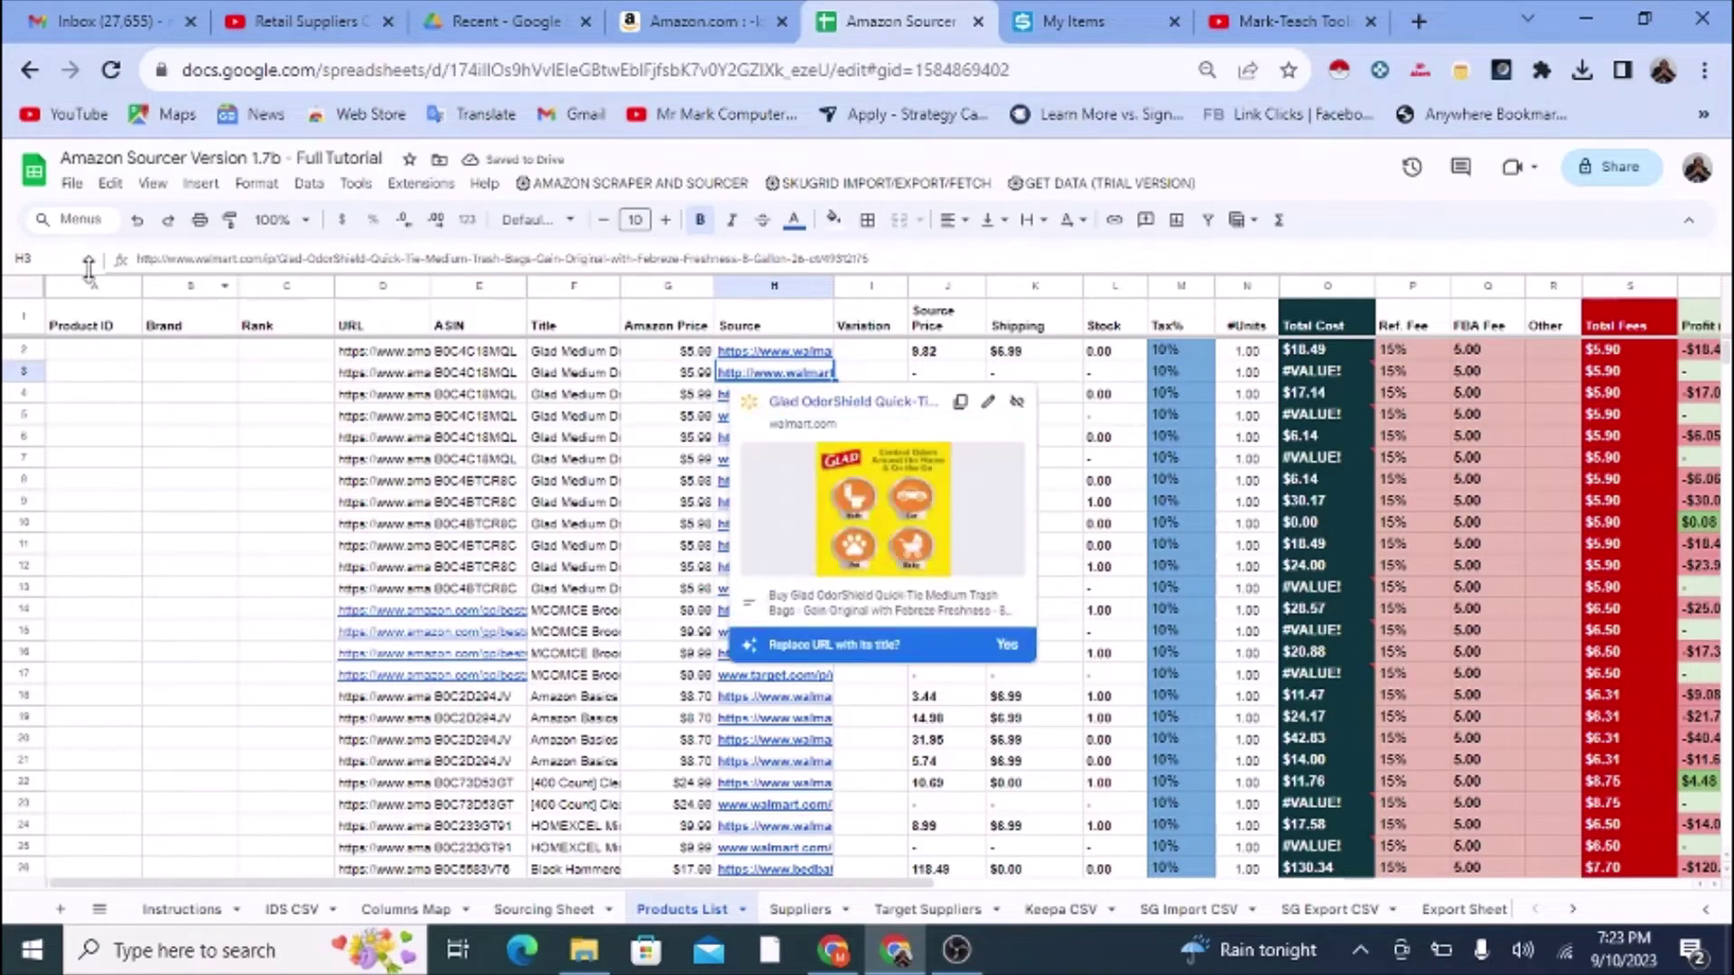
click(161, 257)
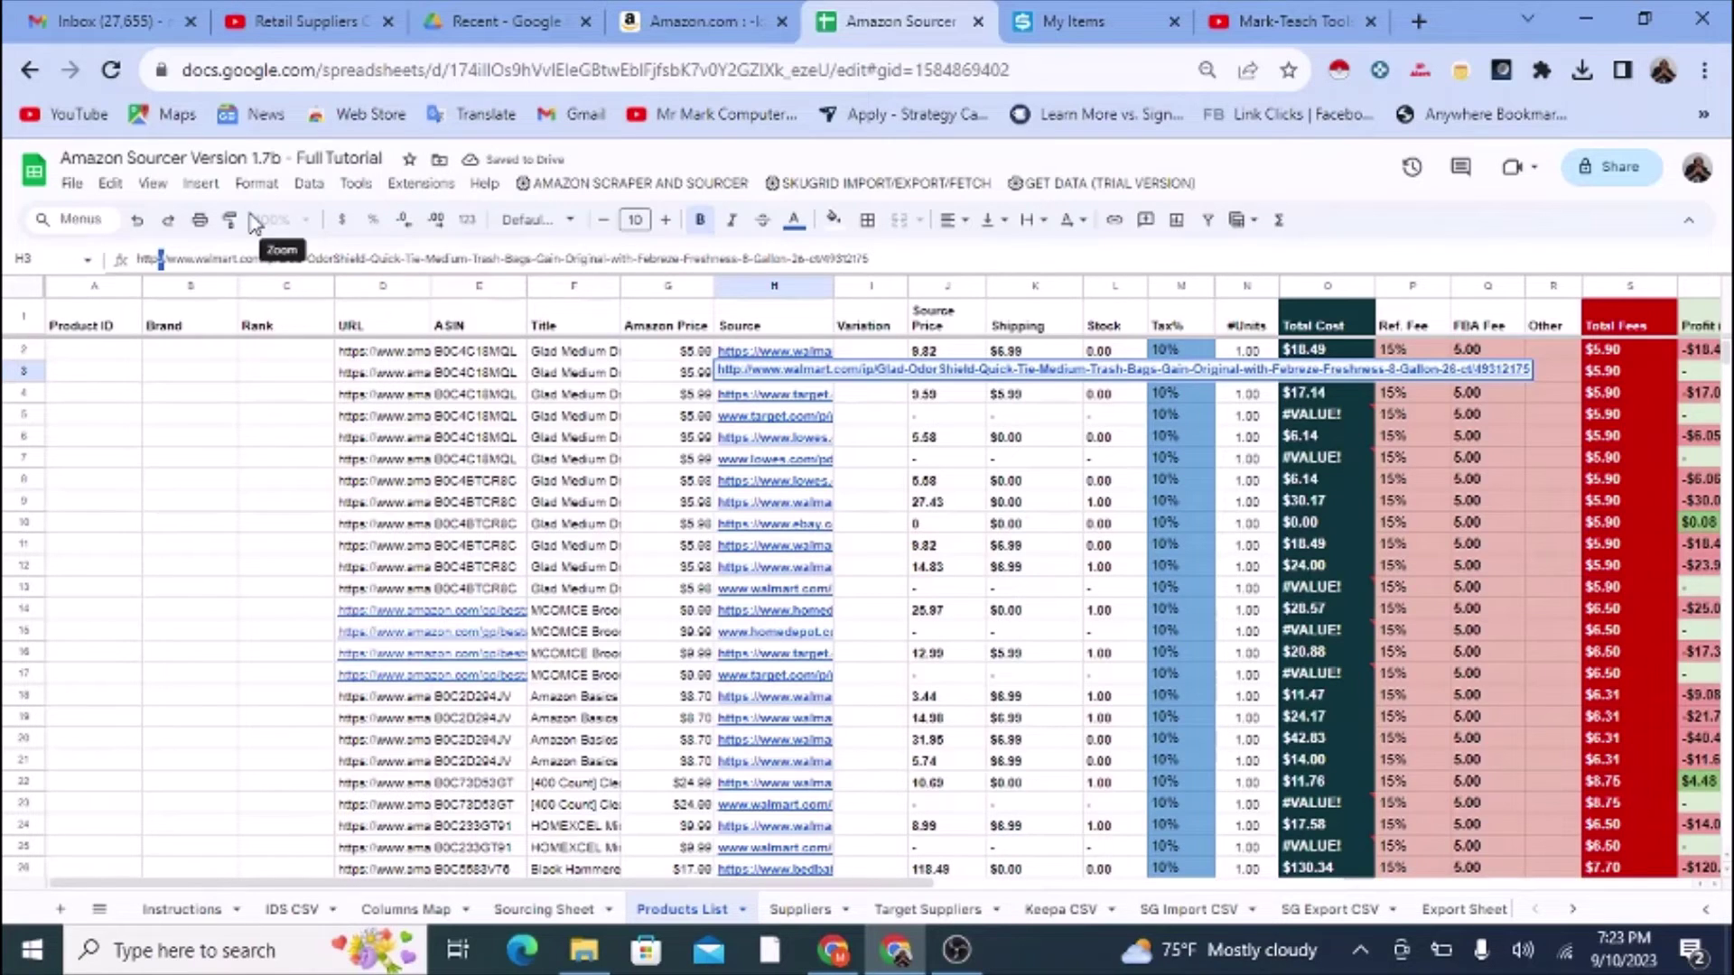
text(s)
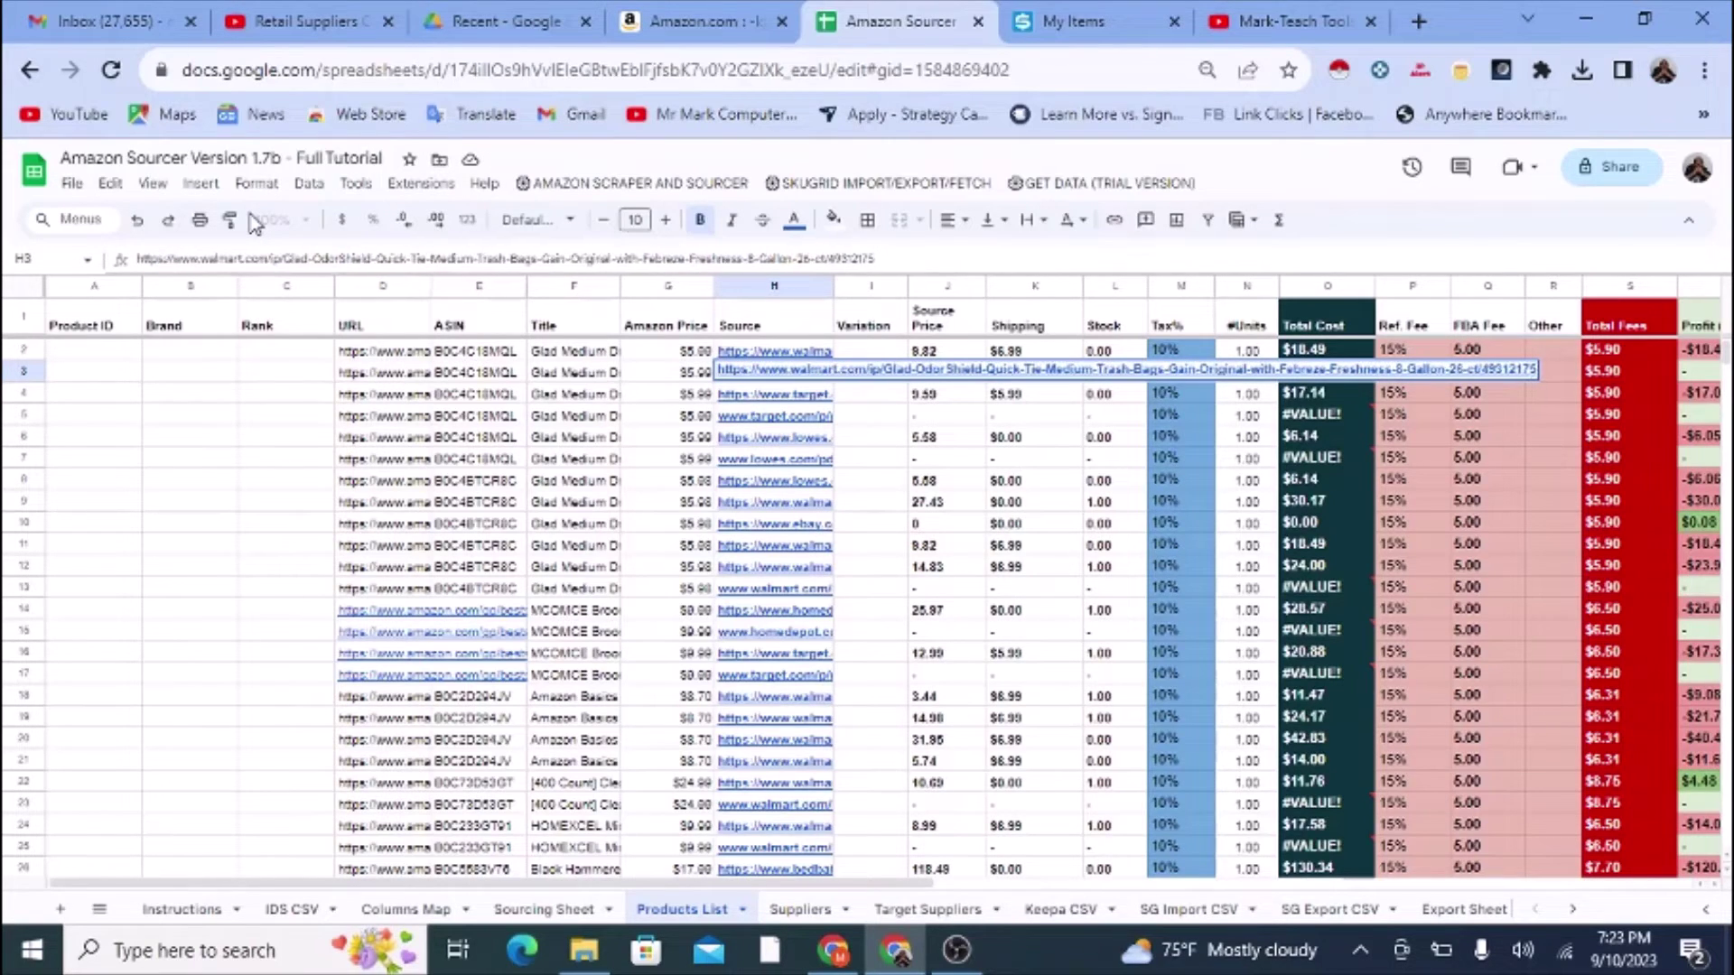
key(Return)
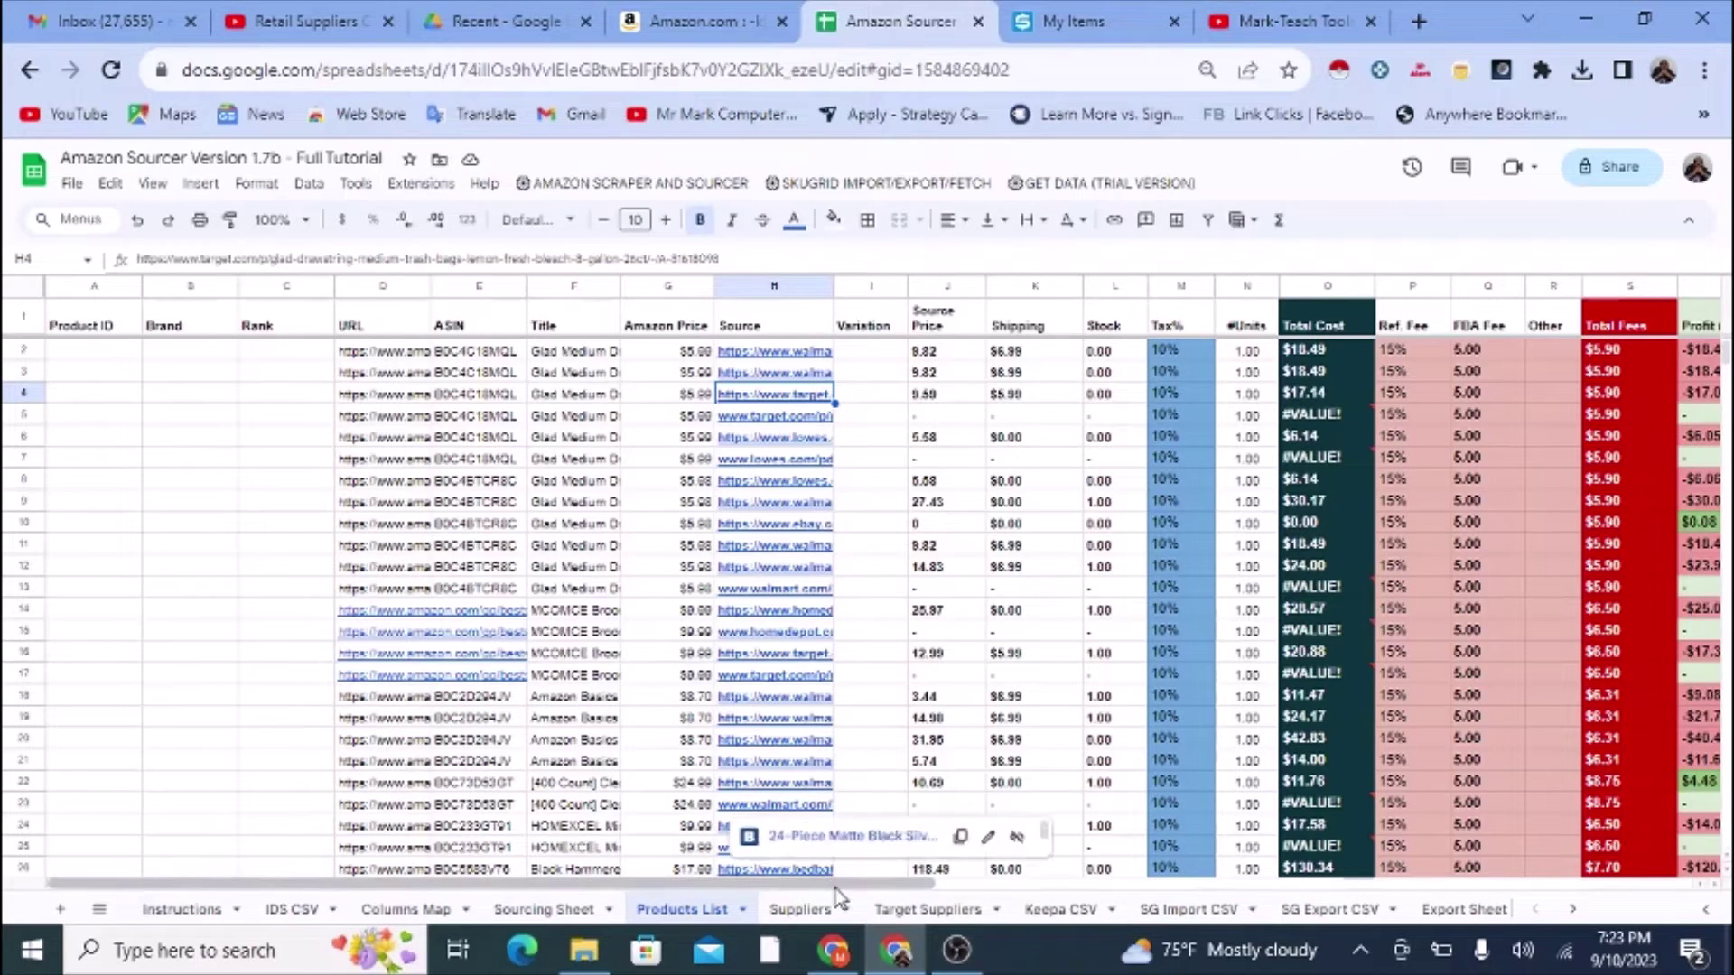
Step: Examine the Products List's profit and ROI columns, comparing row 22's FBA and FBM profits with its source price
drag(840, 883, 1284, 878)
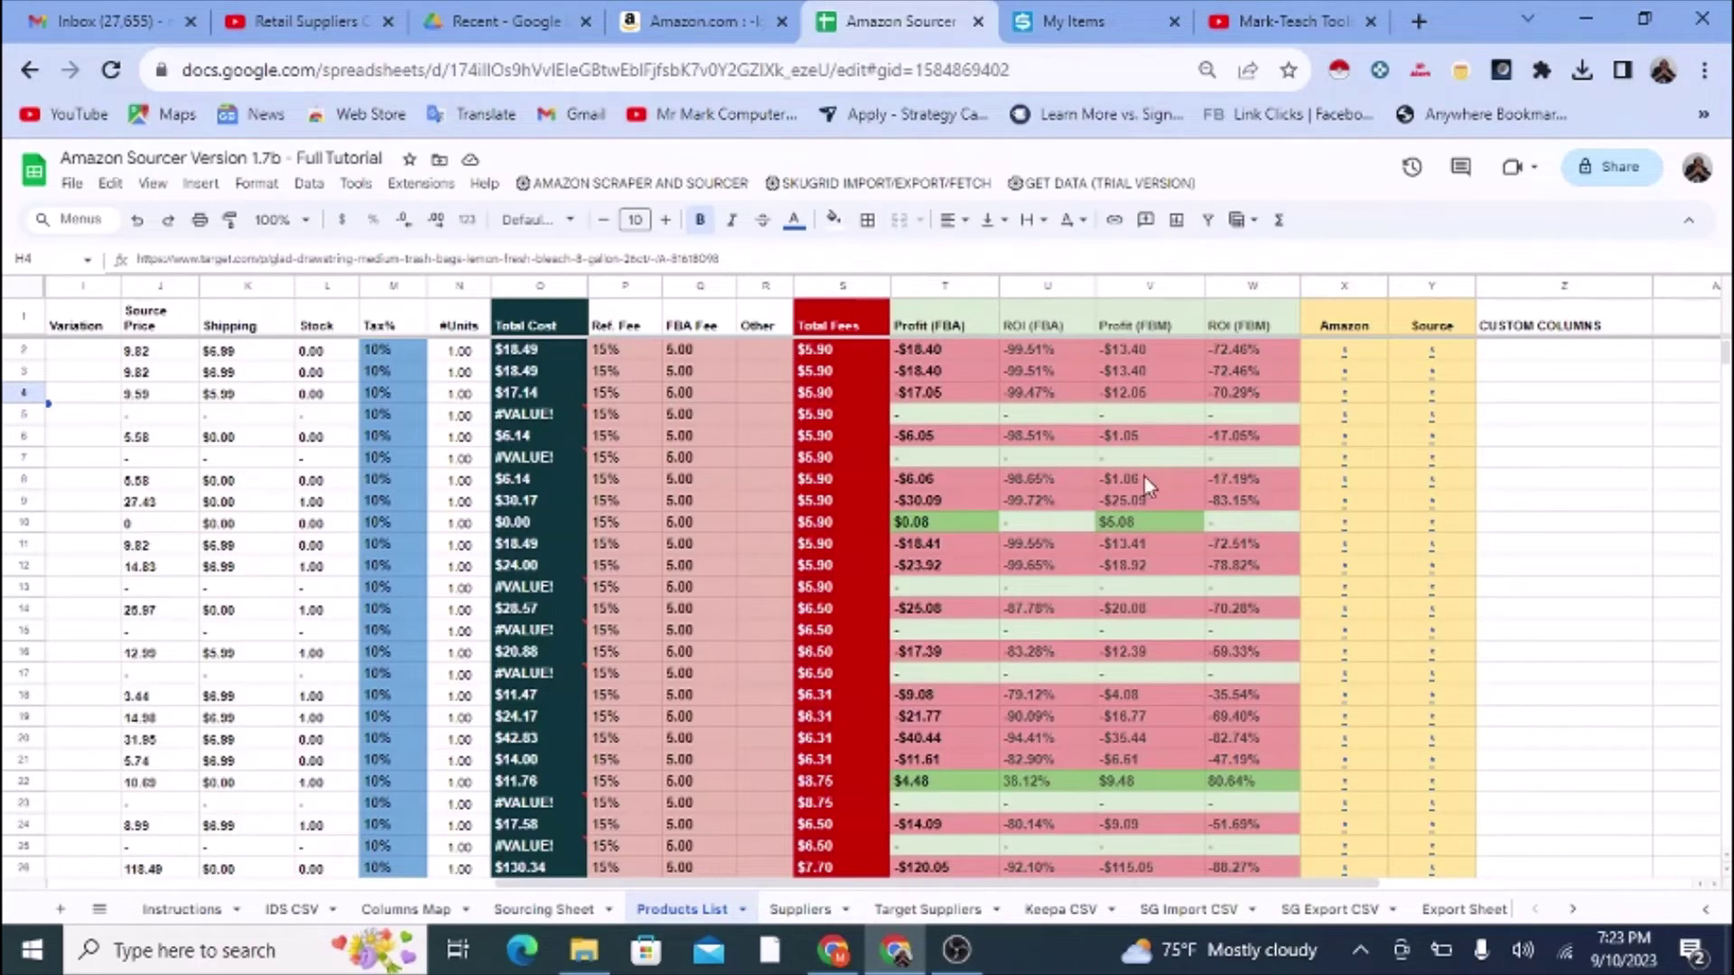
scroll(1276, 655, down, 2)
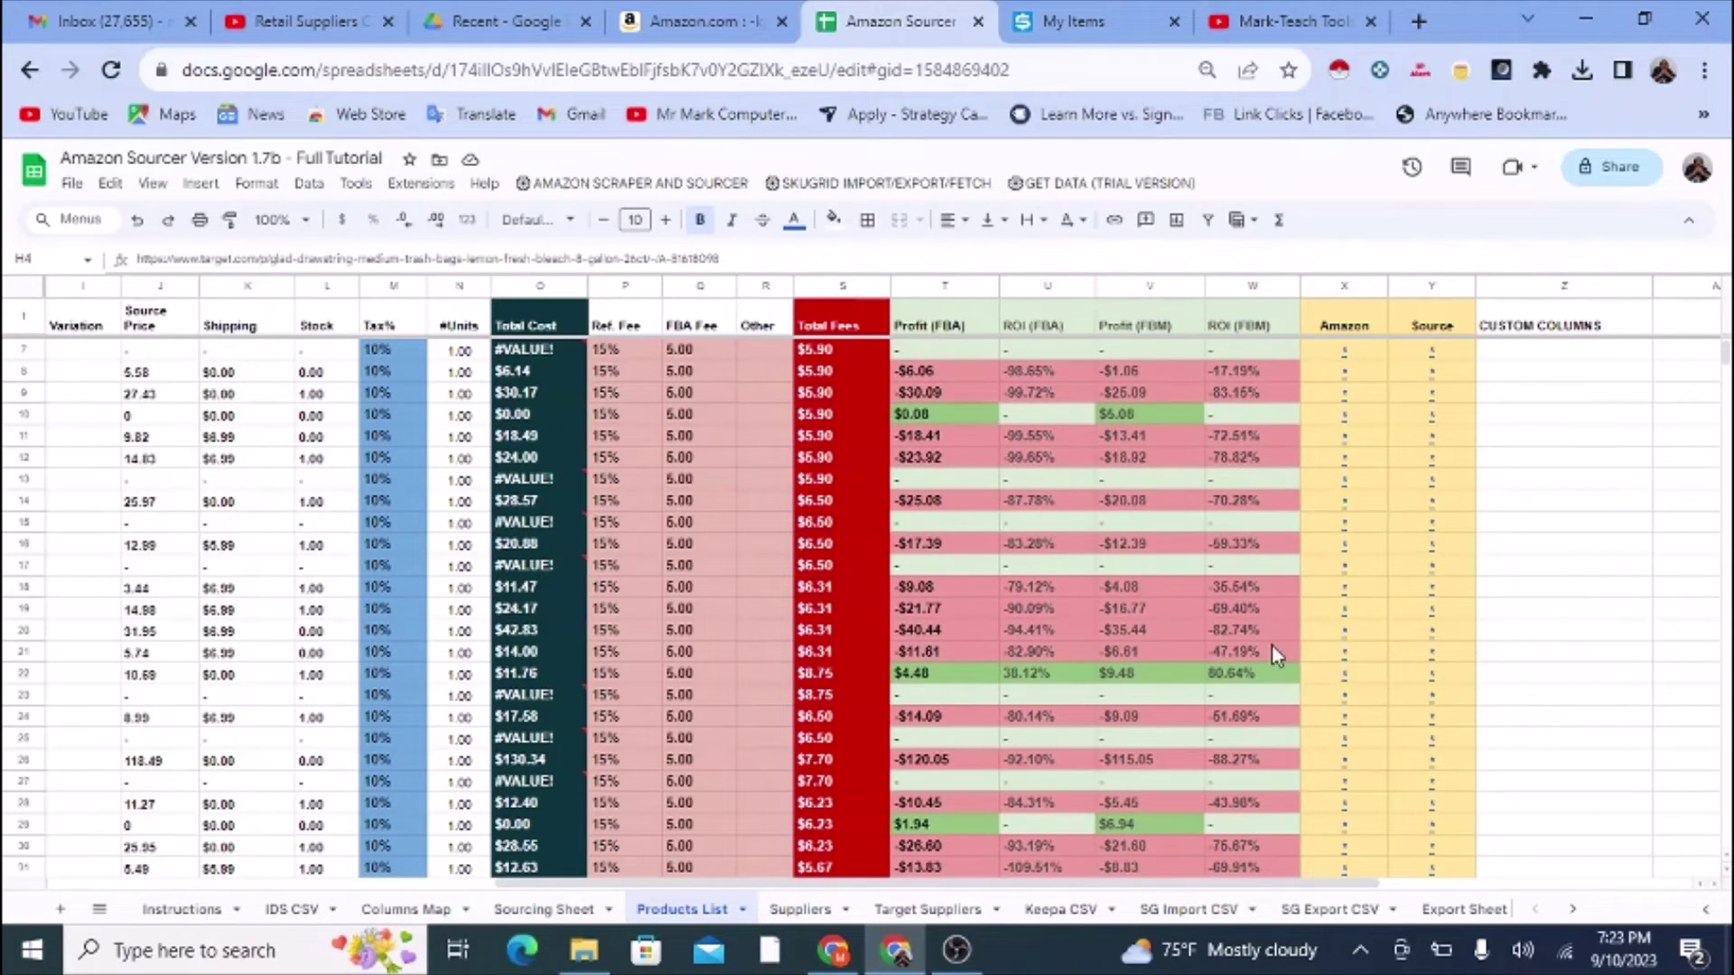
drag(1251, 684, 921, 685)
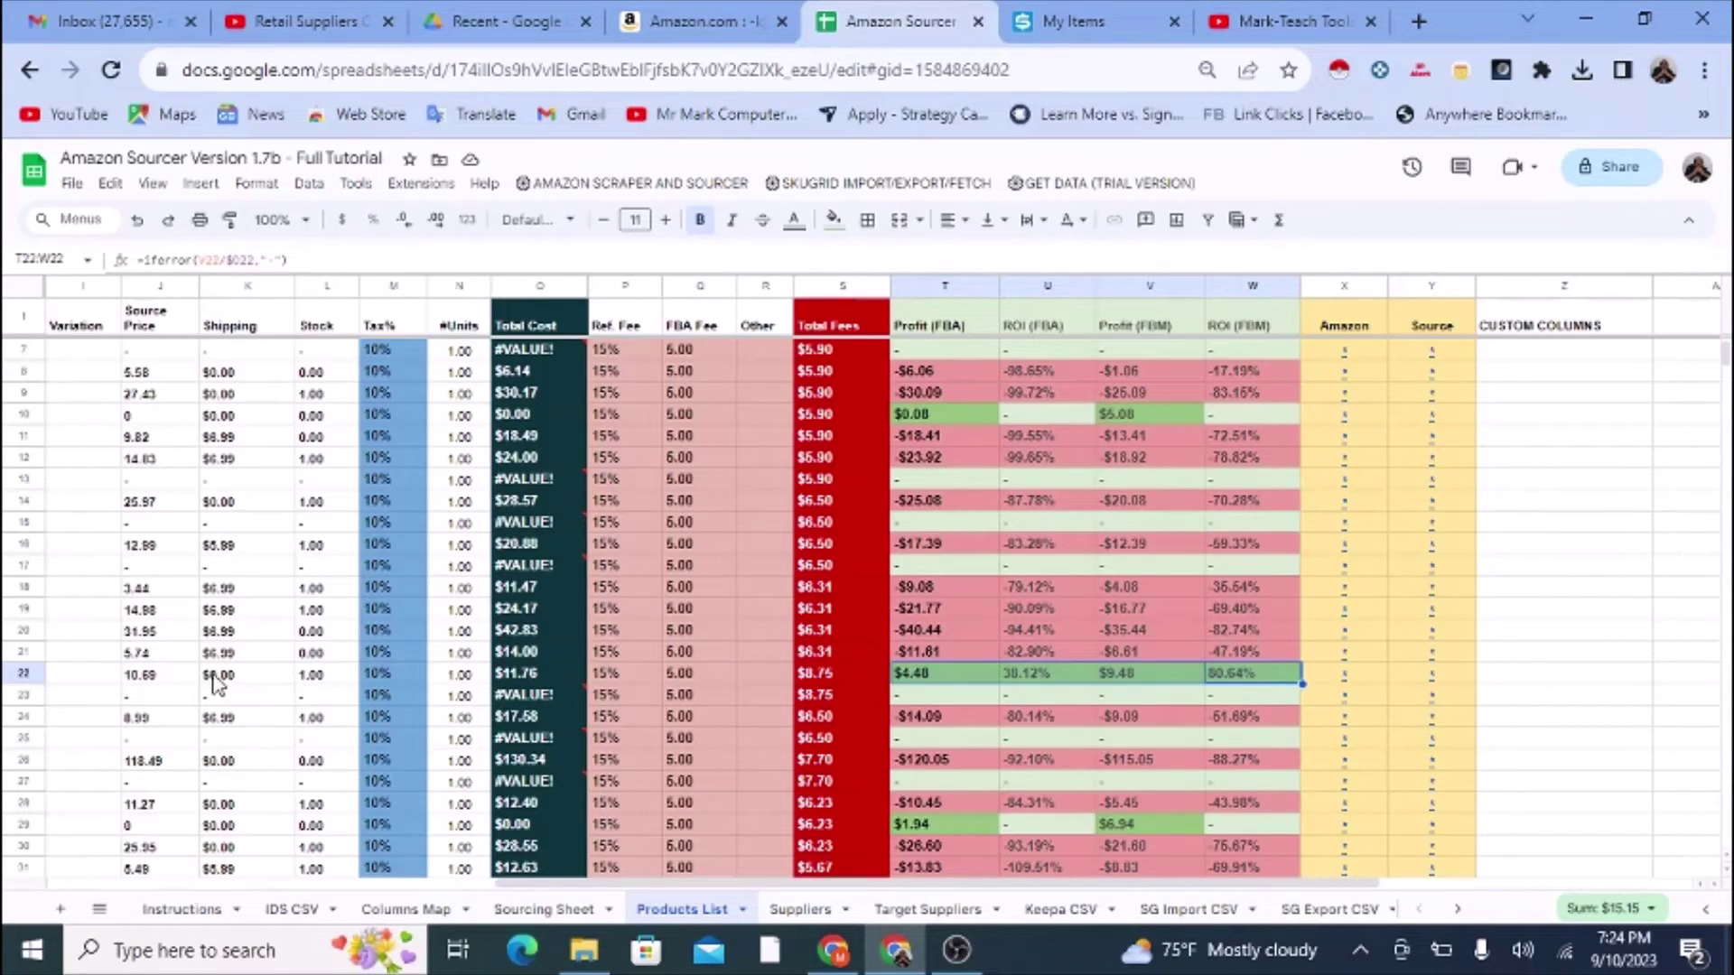
click(172, 677)
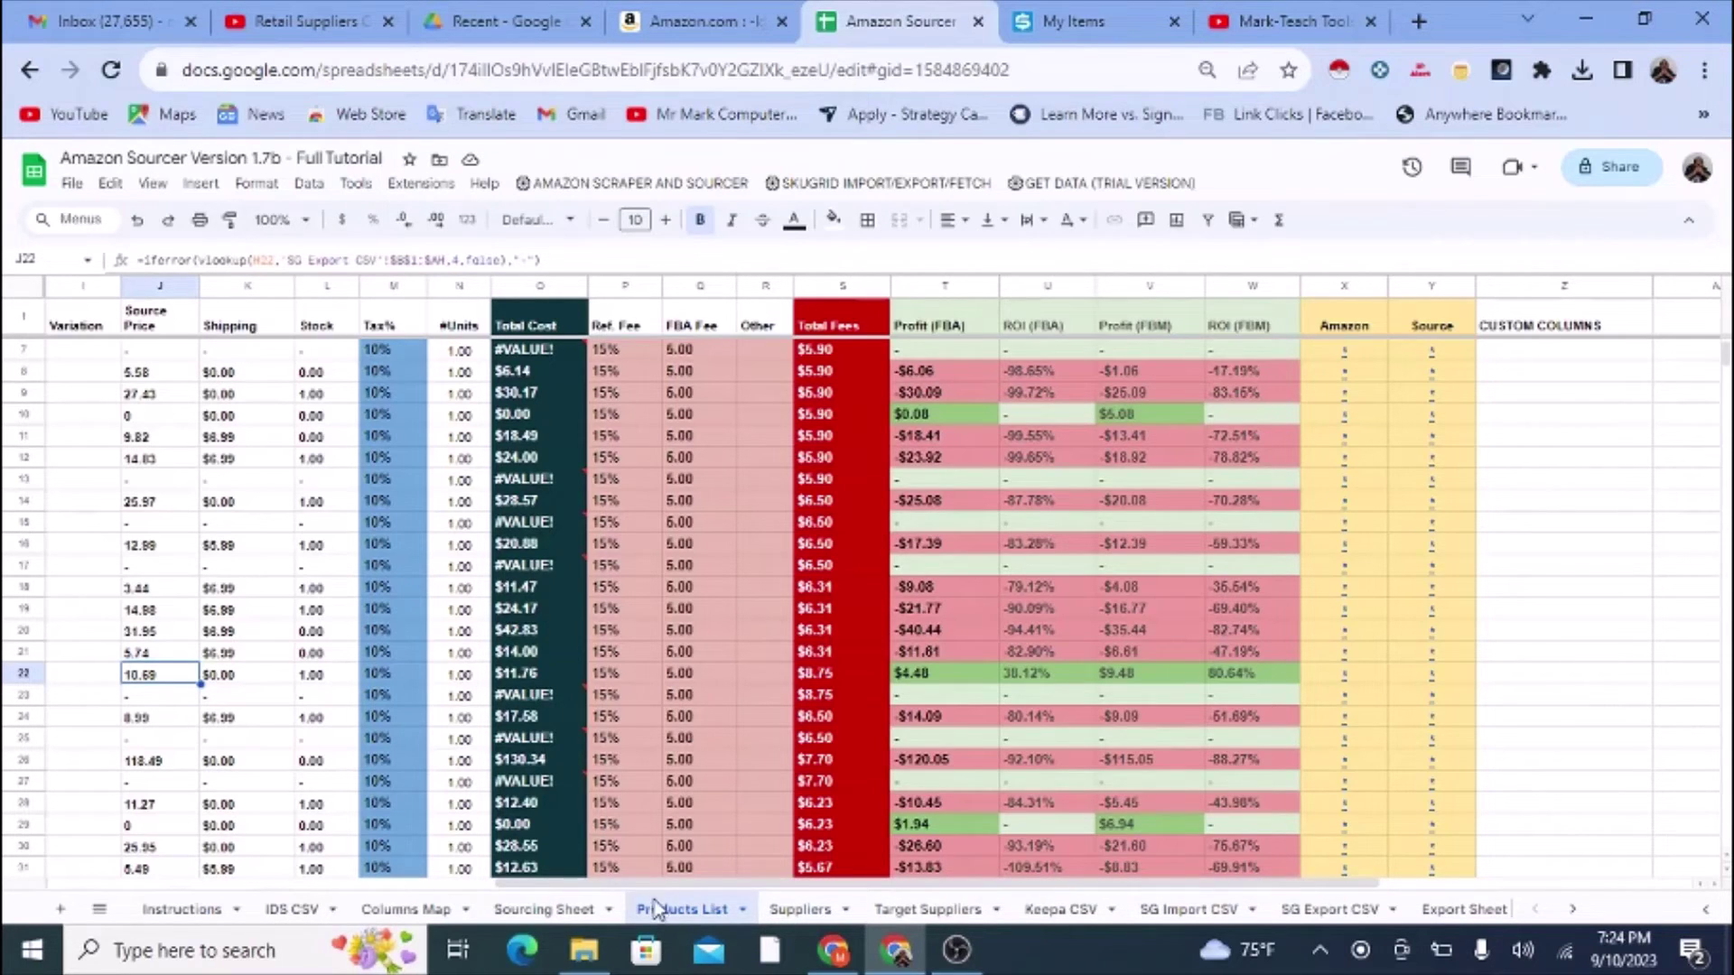
drag(666, 885, 413, 896)
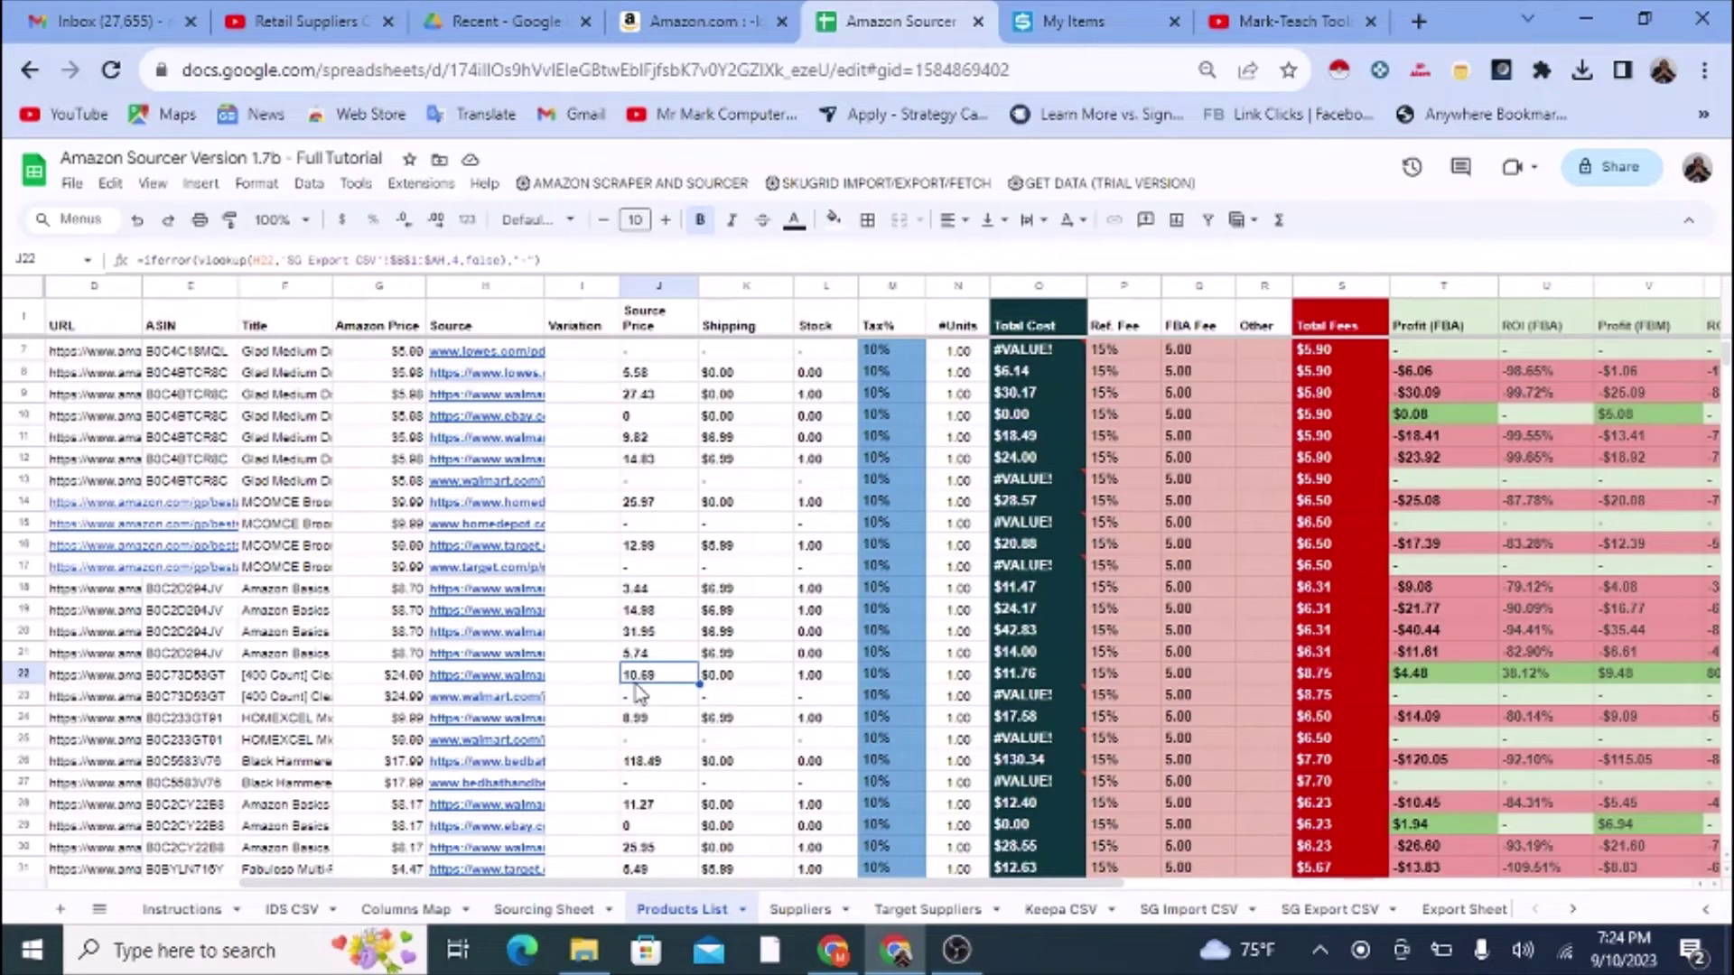
drag(714, 885, 1086, 880)
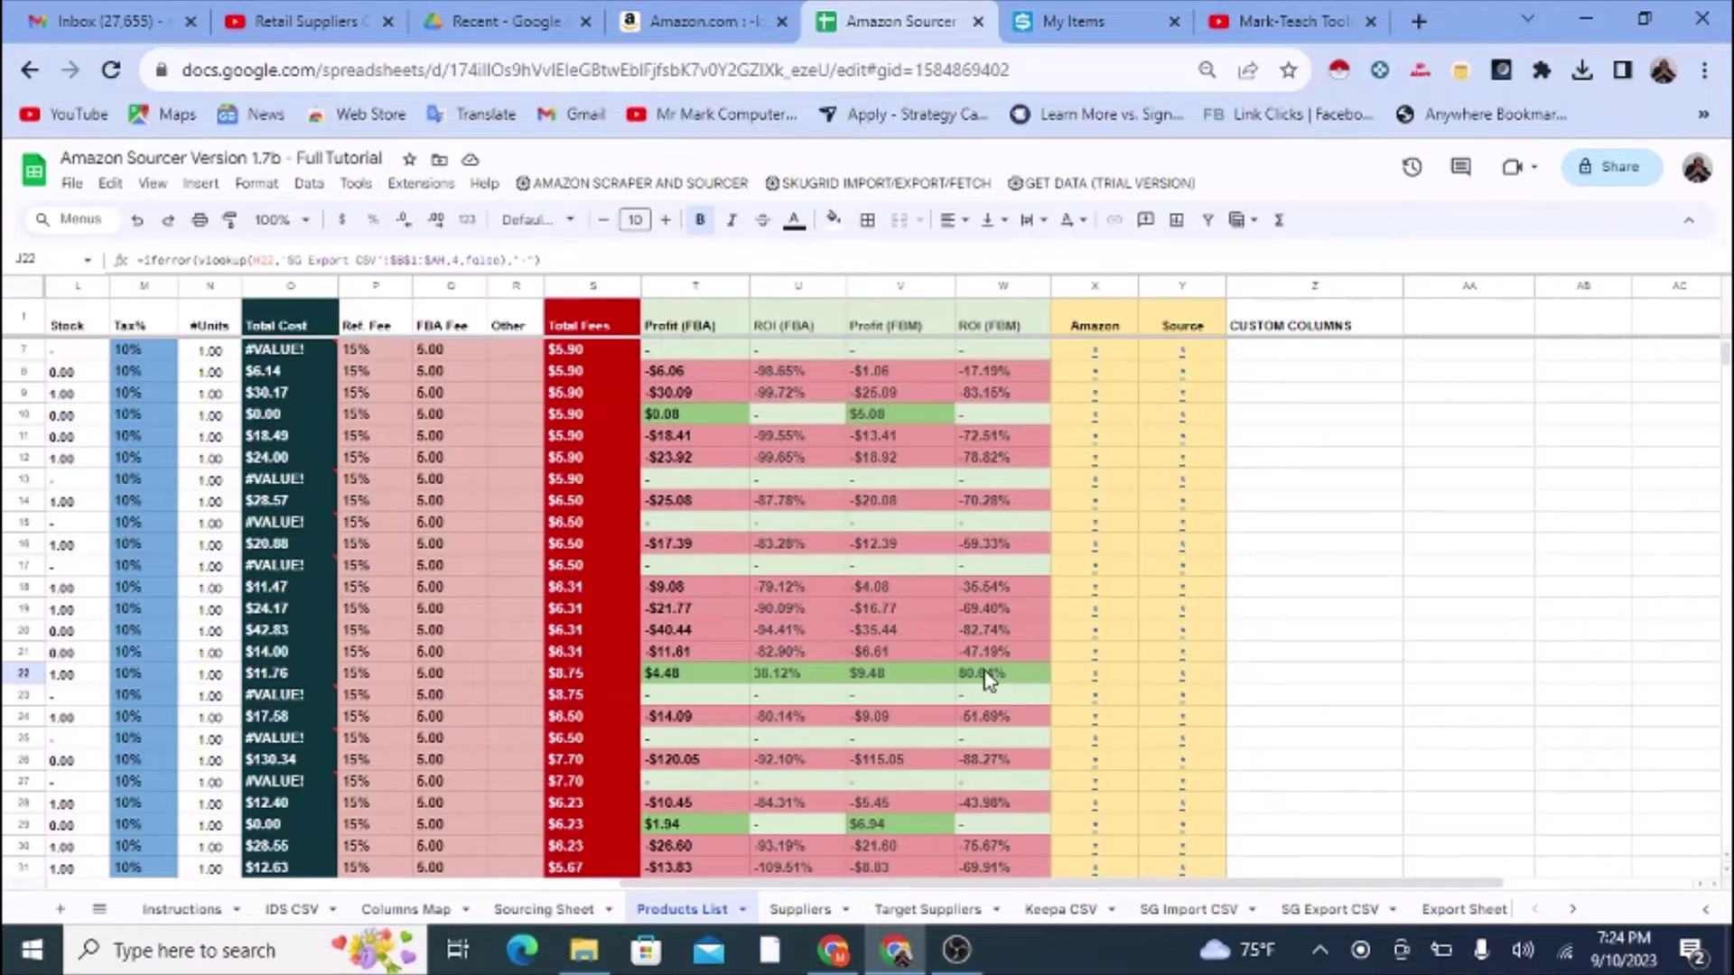
click(907, 685)
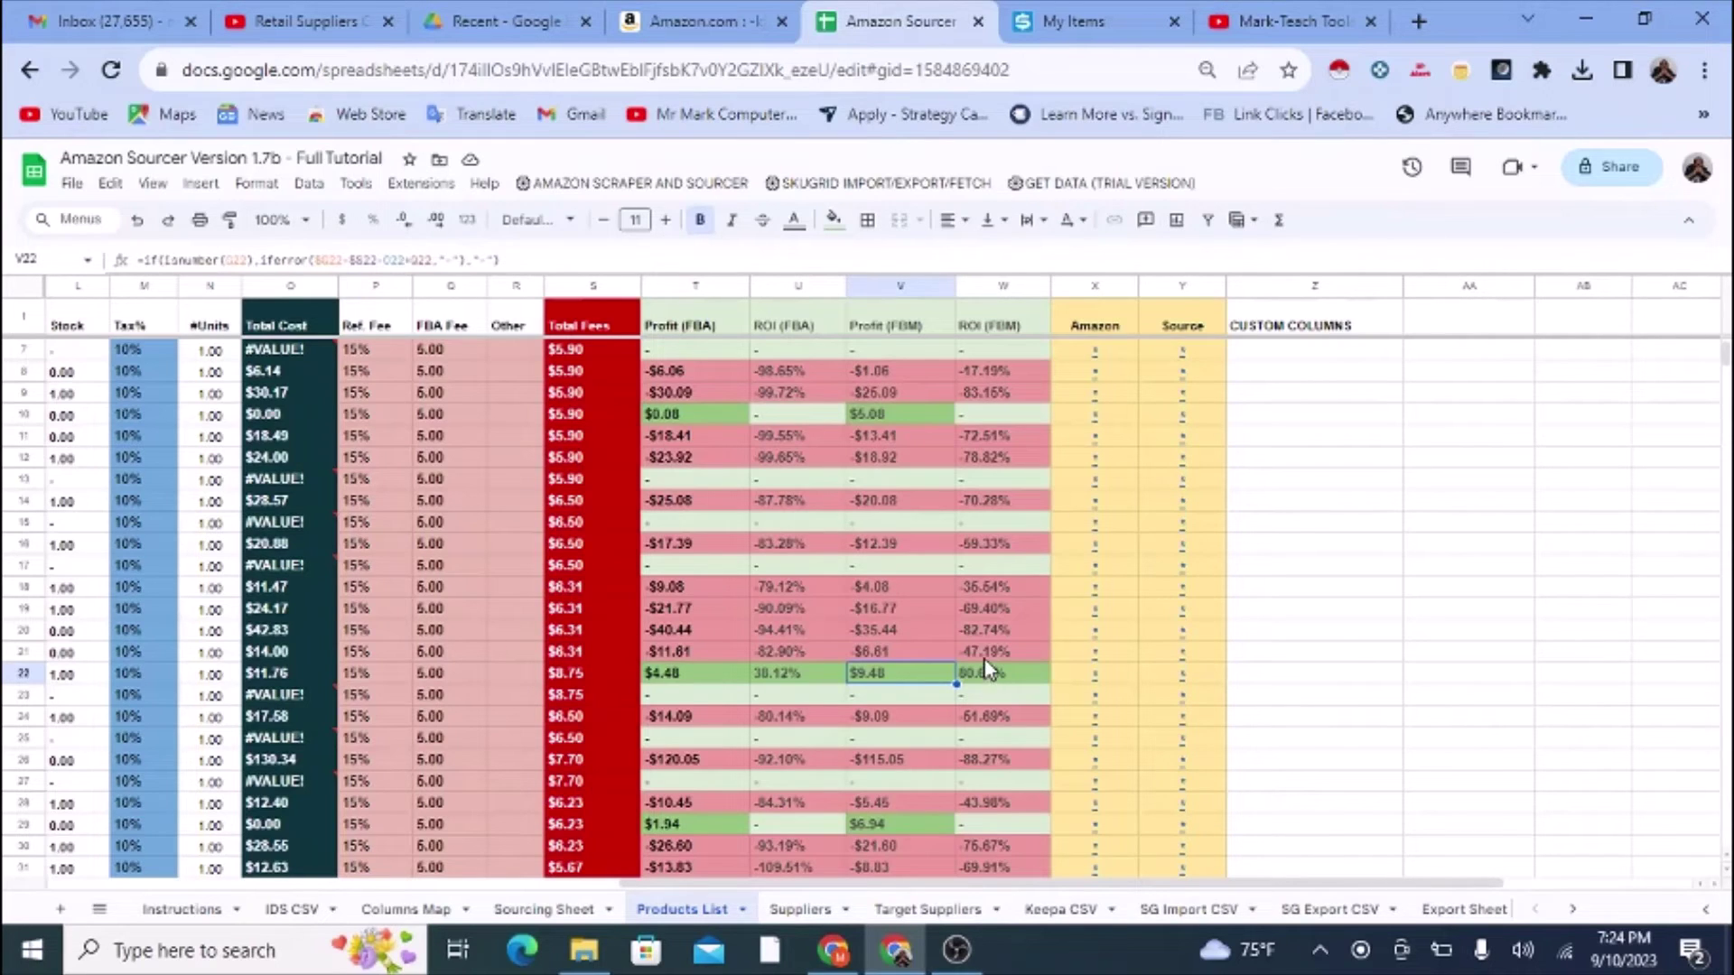
Step: Open the Amazon listing and the source listing linked in row 22 of the Products List
click(1094, 682)
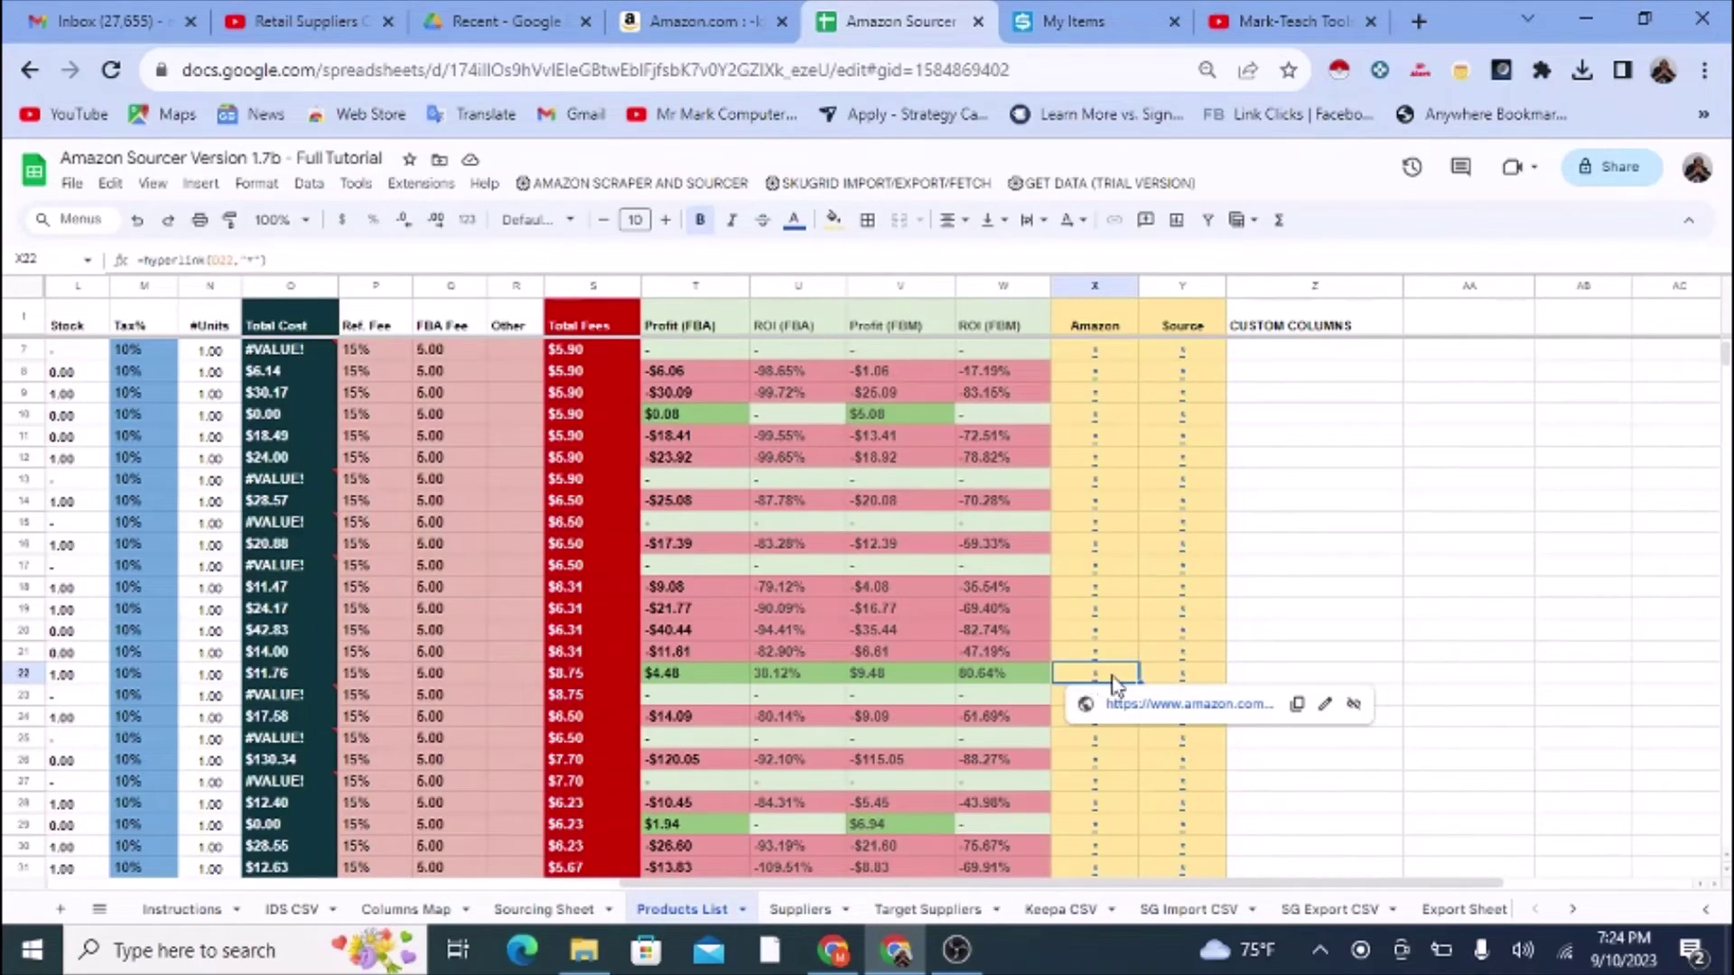
click(1152, 703)
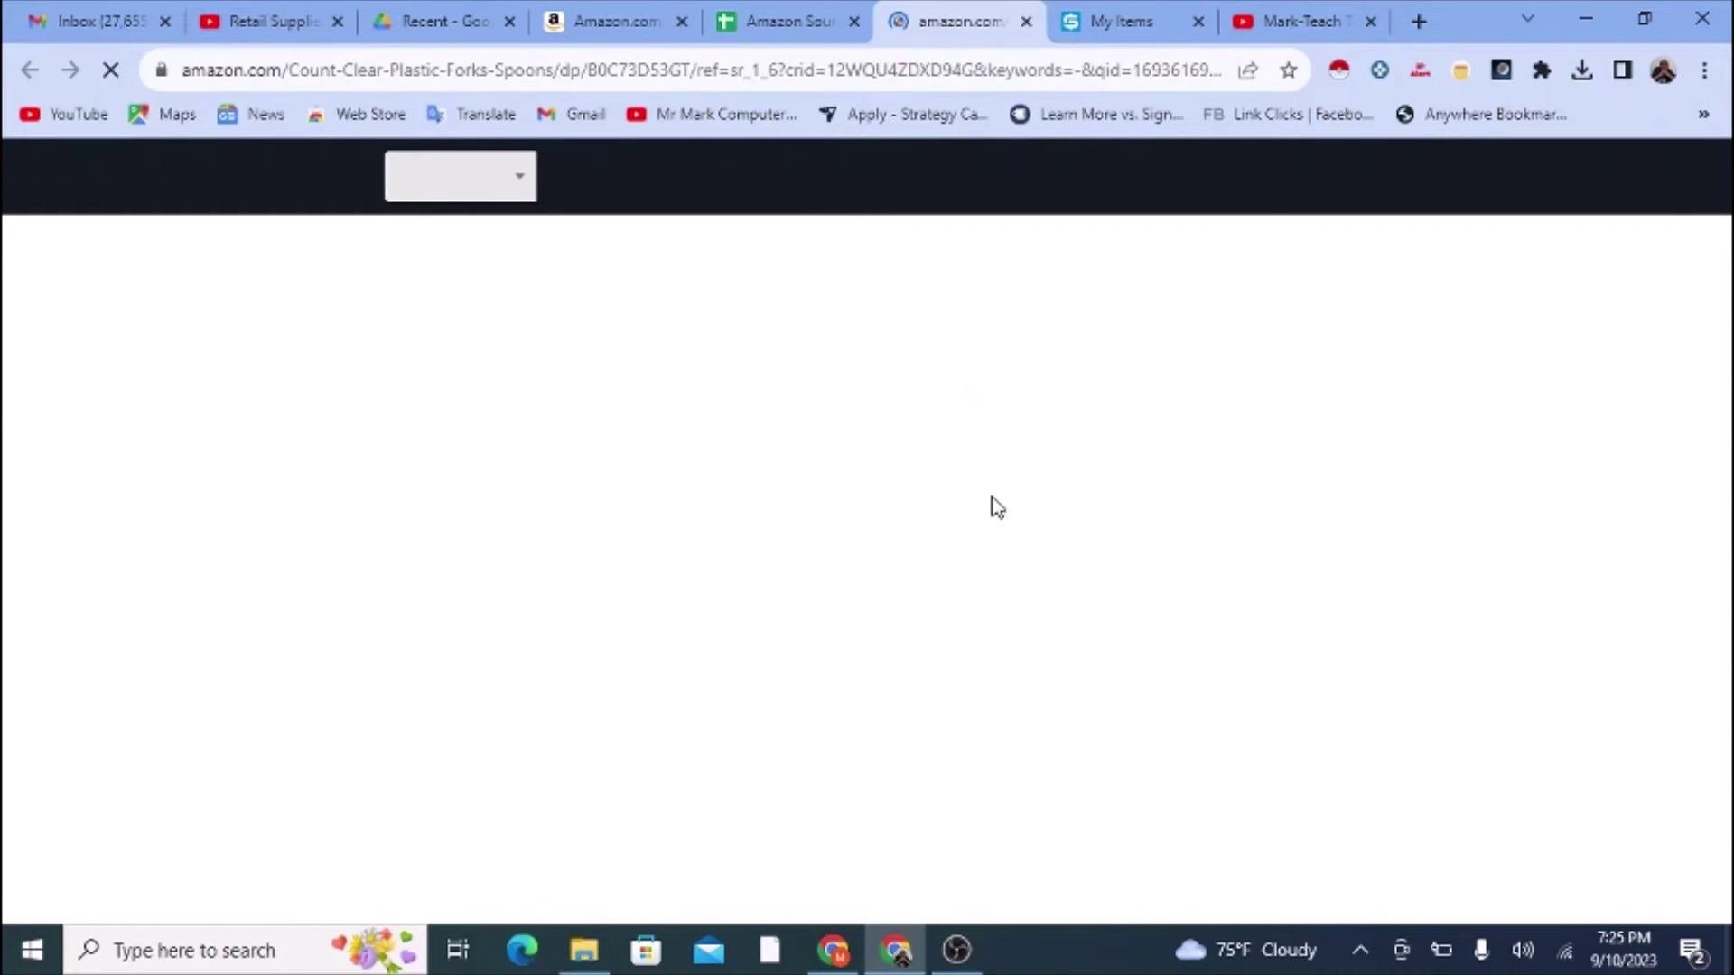
scroll(1003, 578, down, 3)
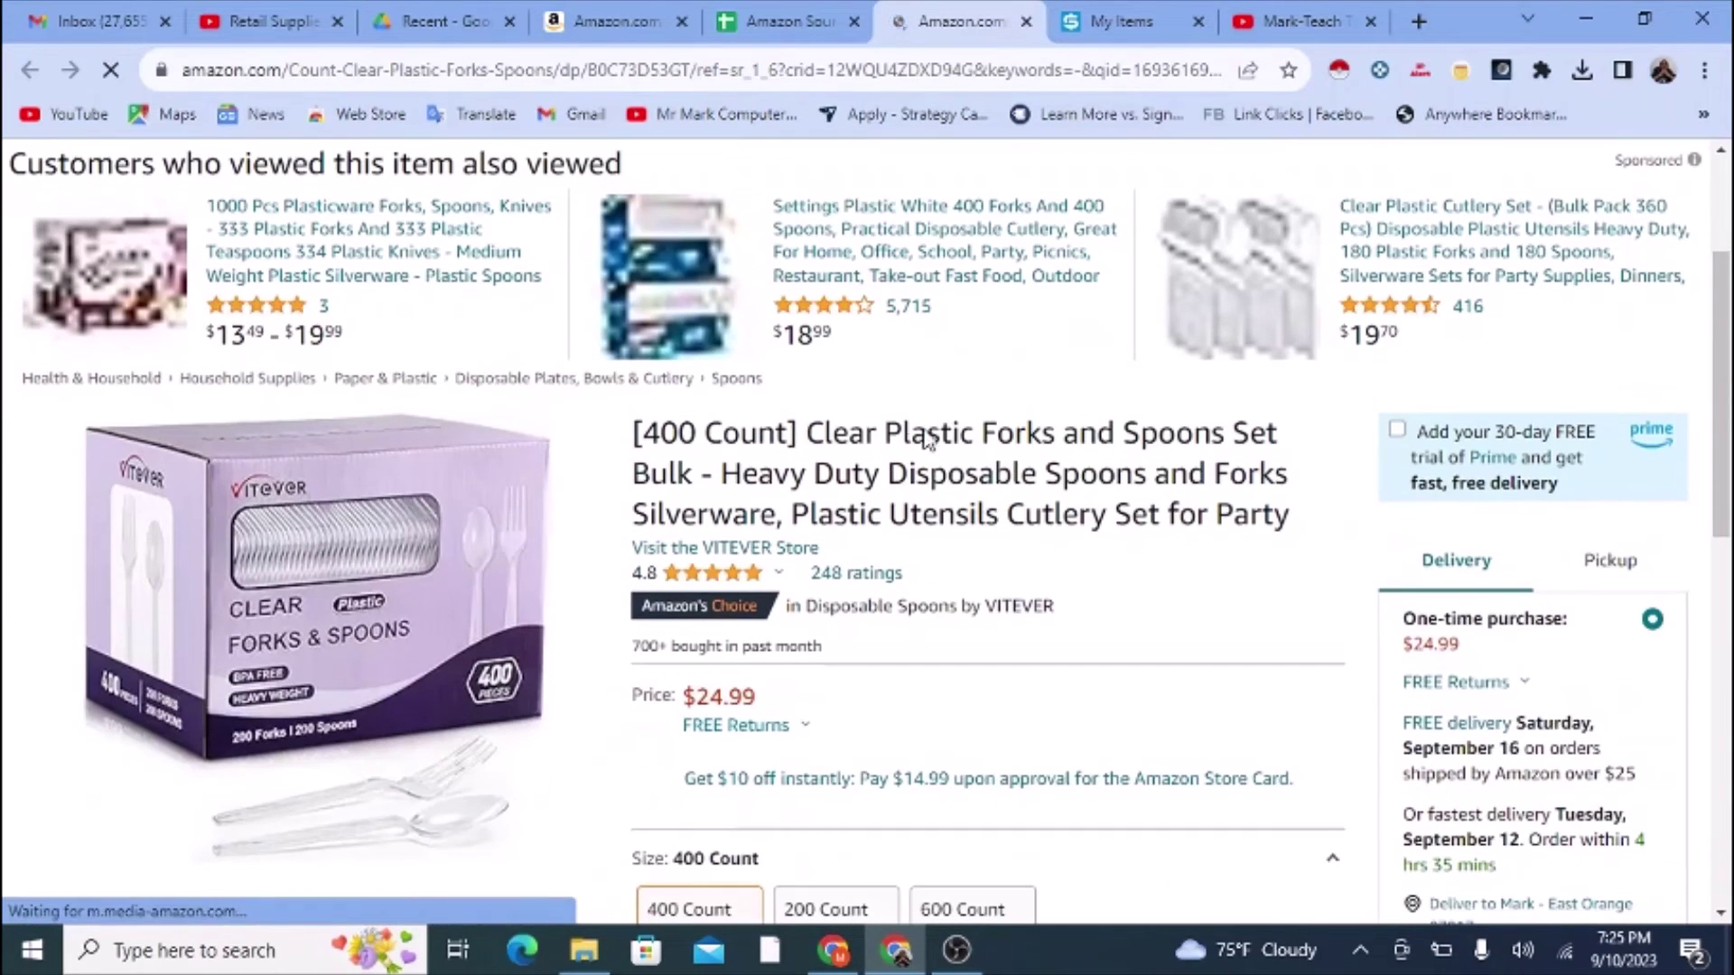
click(772, 18)
click(1186, 694)
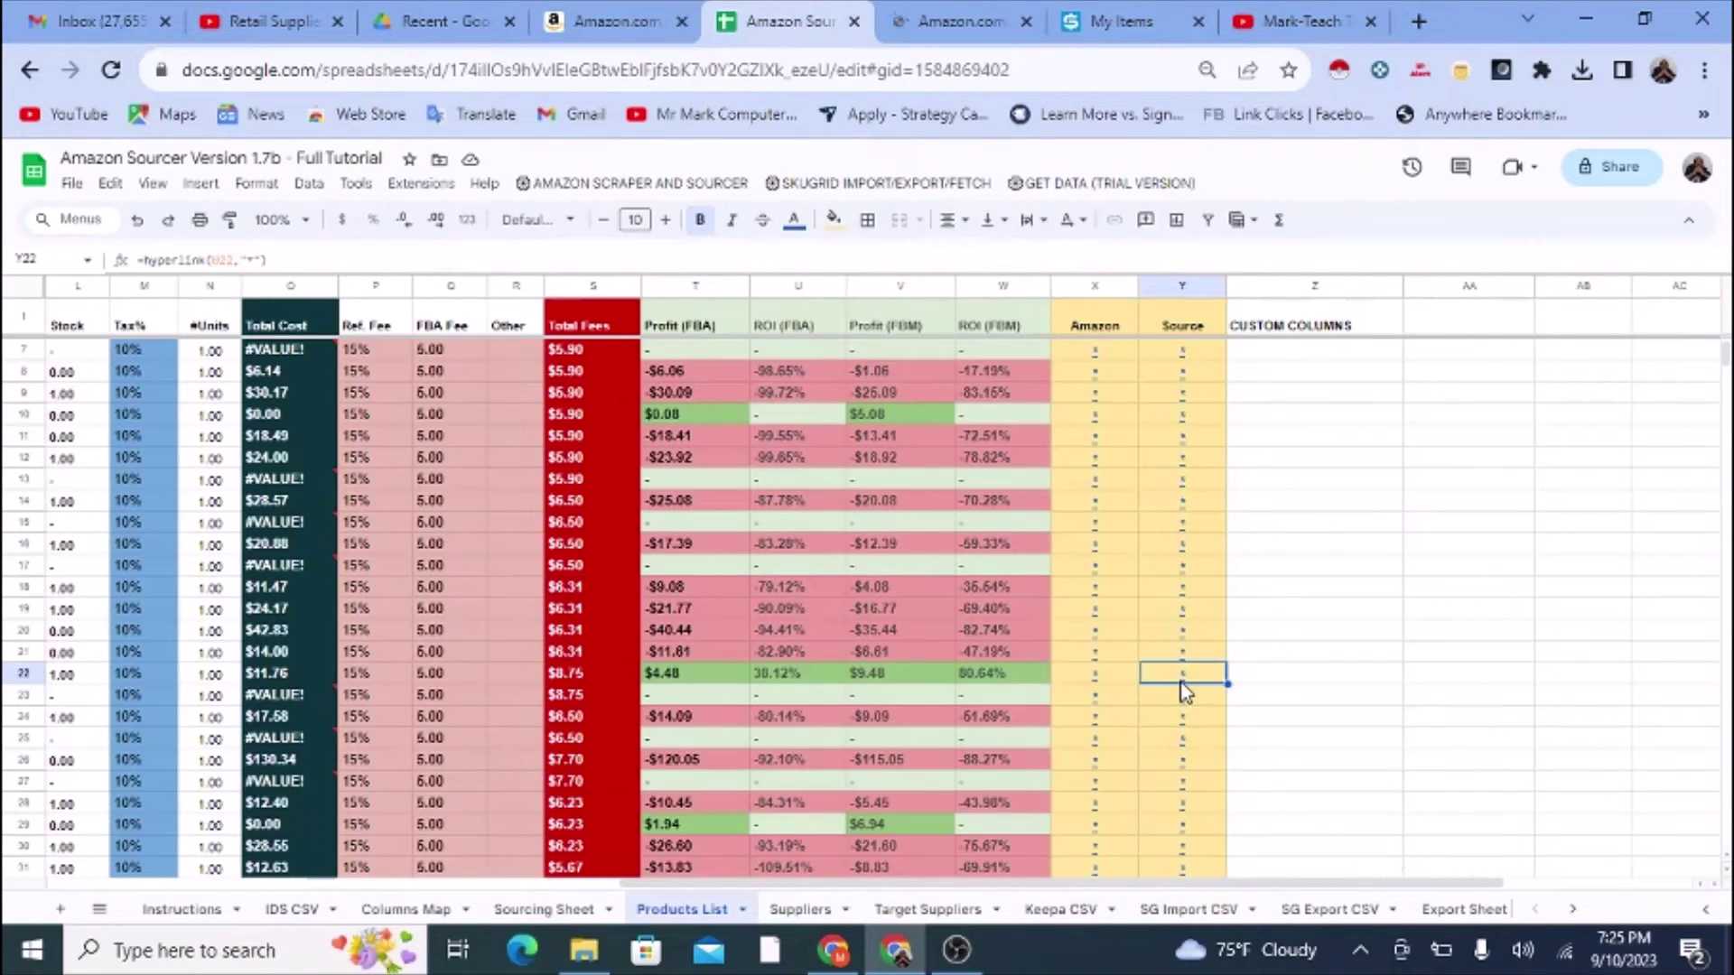
click(1240, 713)
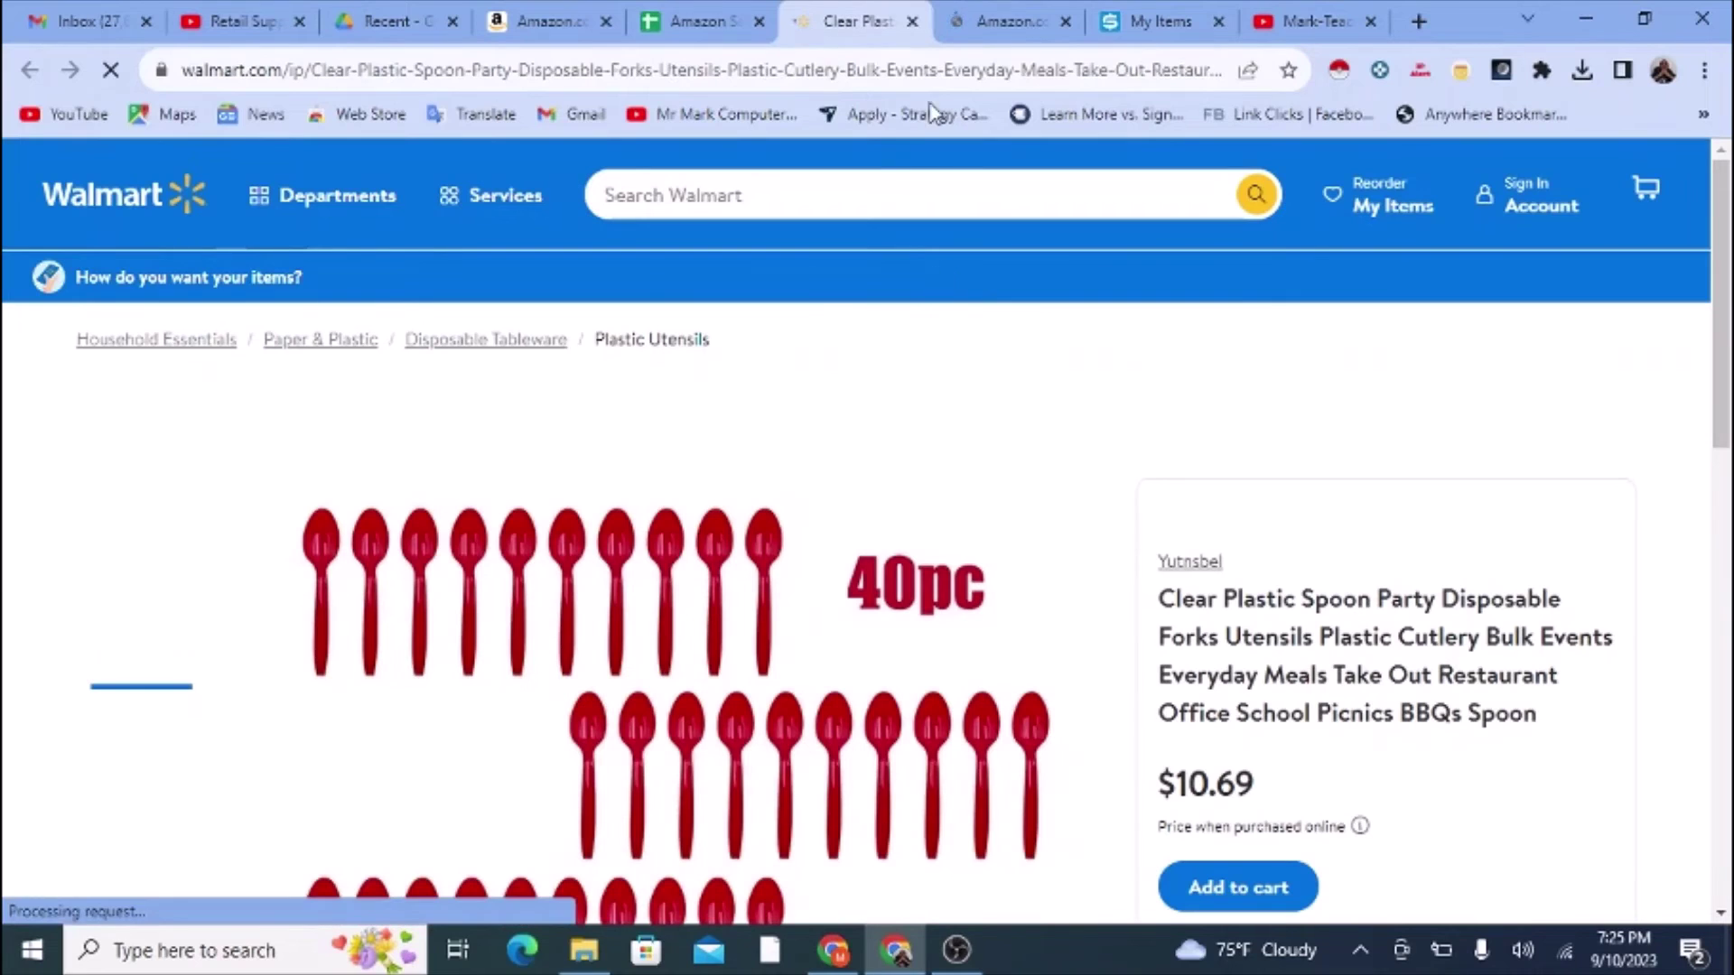
Step: Compare the Amazon forks and spoons listing with the Walmart source product, and return to the Products List
click(995, 18)
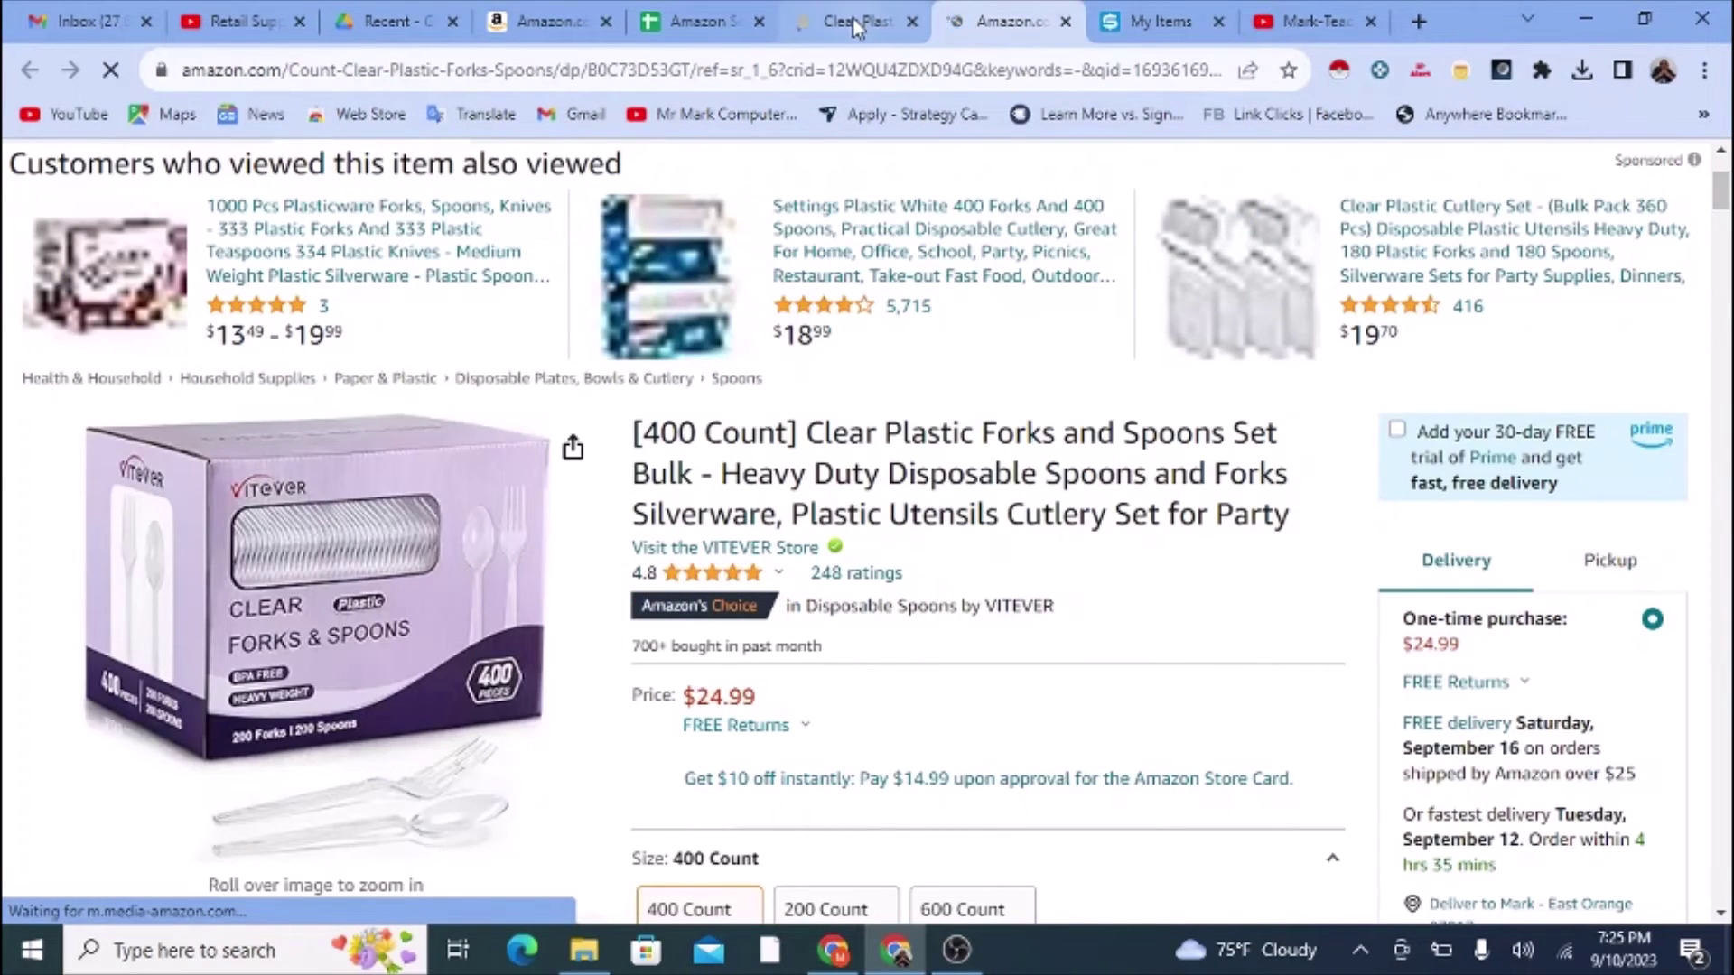
click(915, 36)
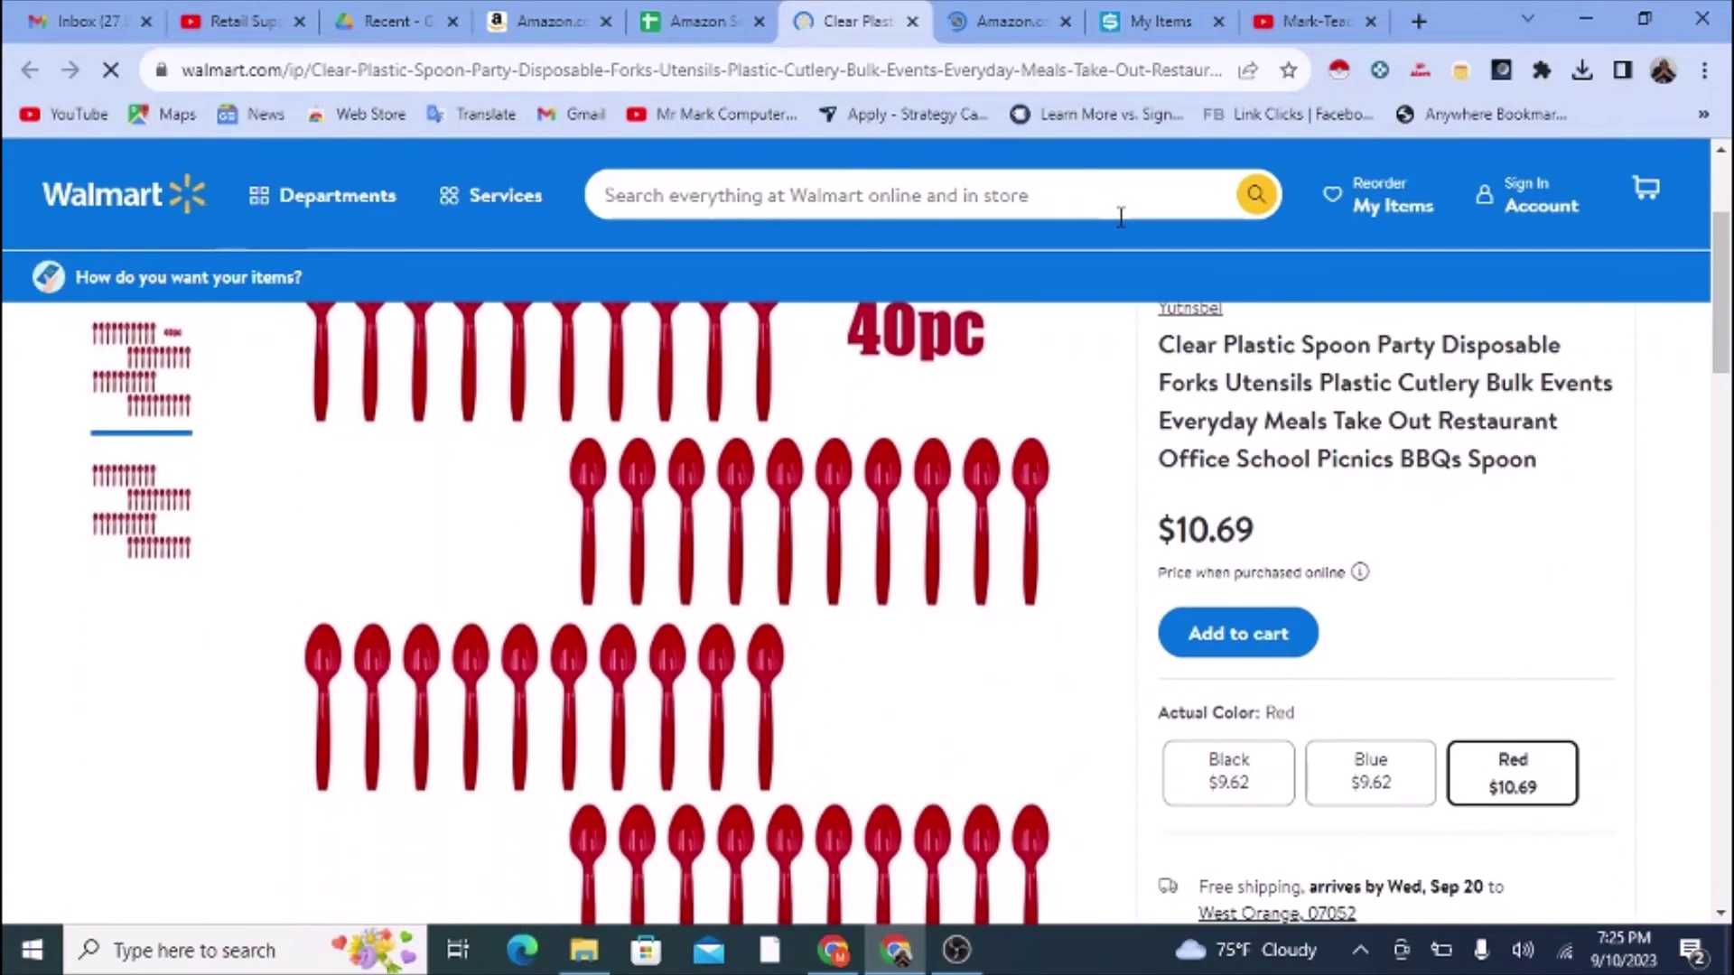
click(1007, 38)
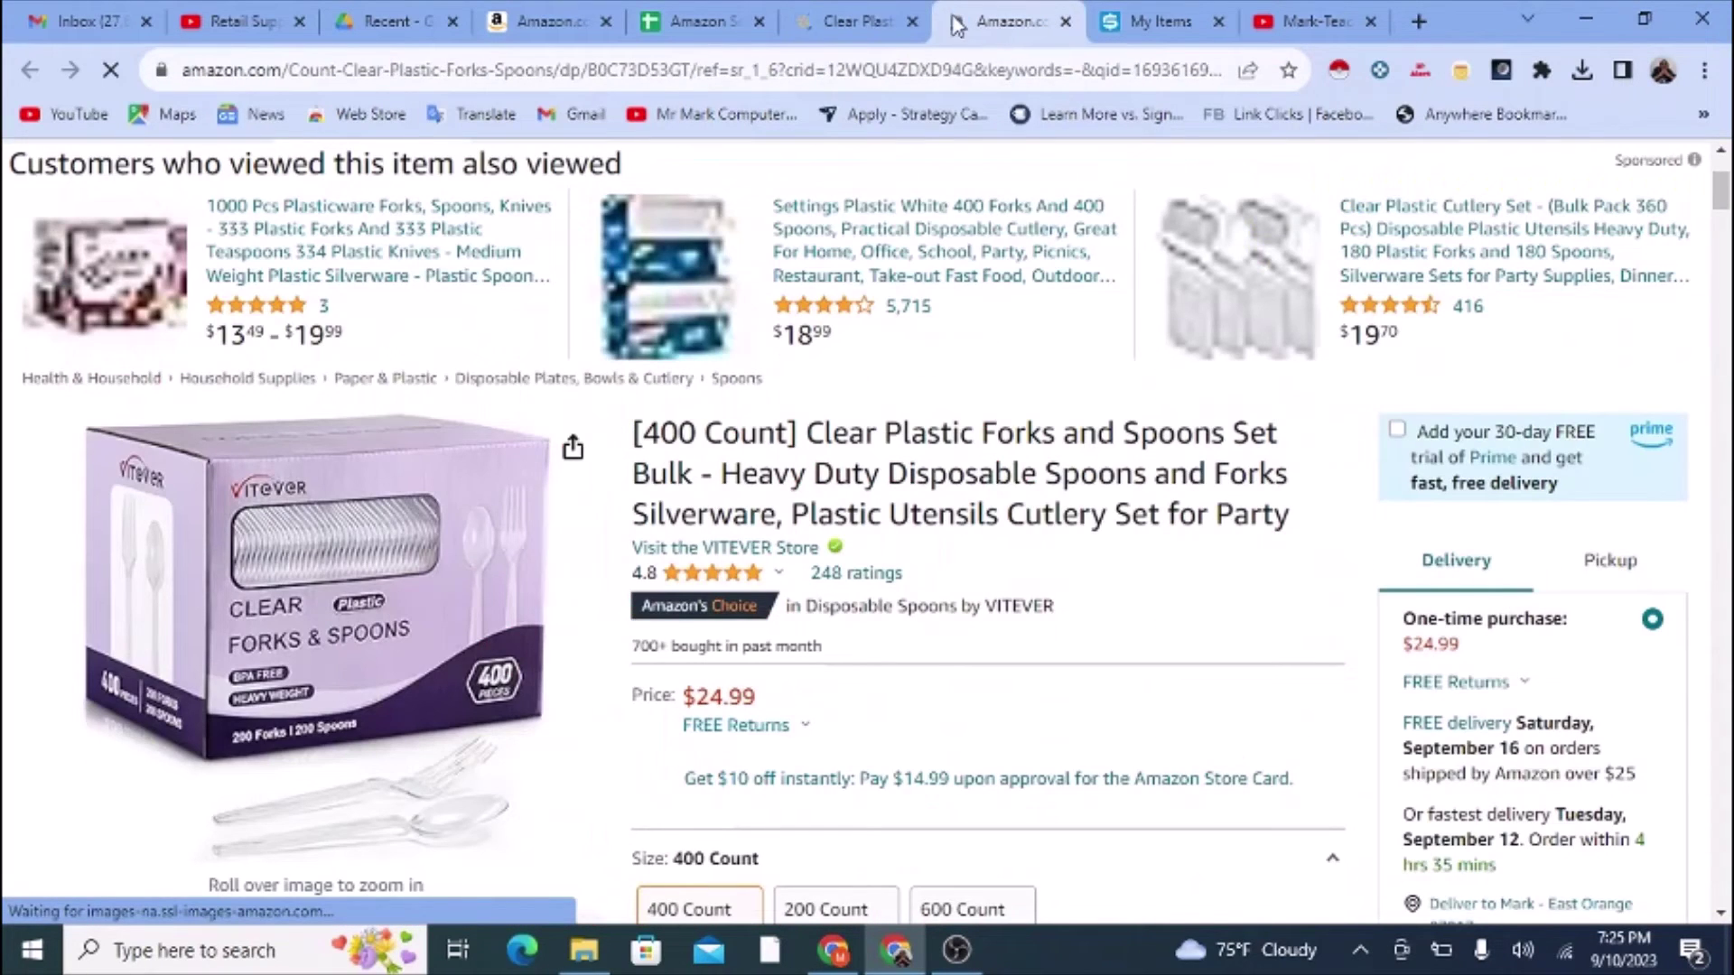
click(863, 25)
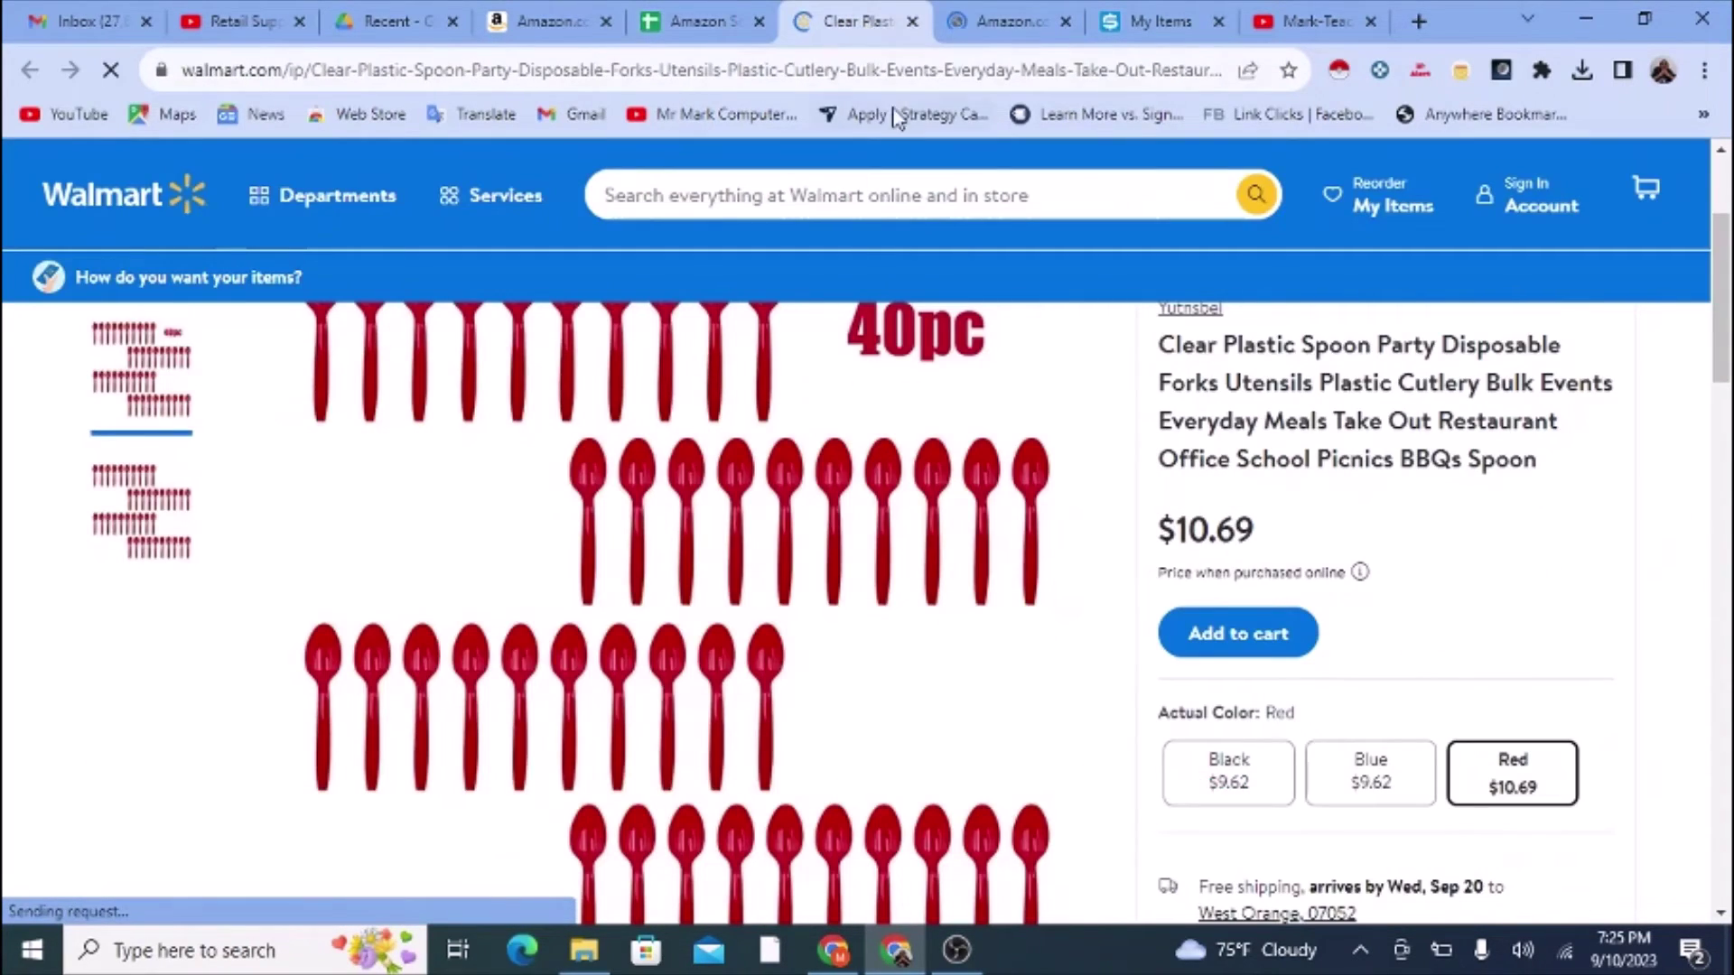
click(700, 25)
Step: Replace the CUSTOM COLUMNS header in cell Z1 of the Products List with "checked"
scroll(1134, 709, down, 5)
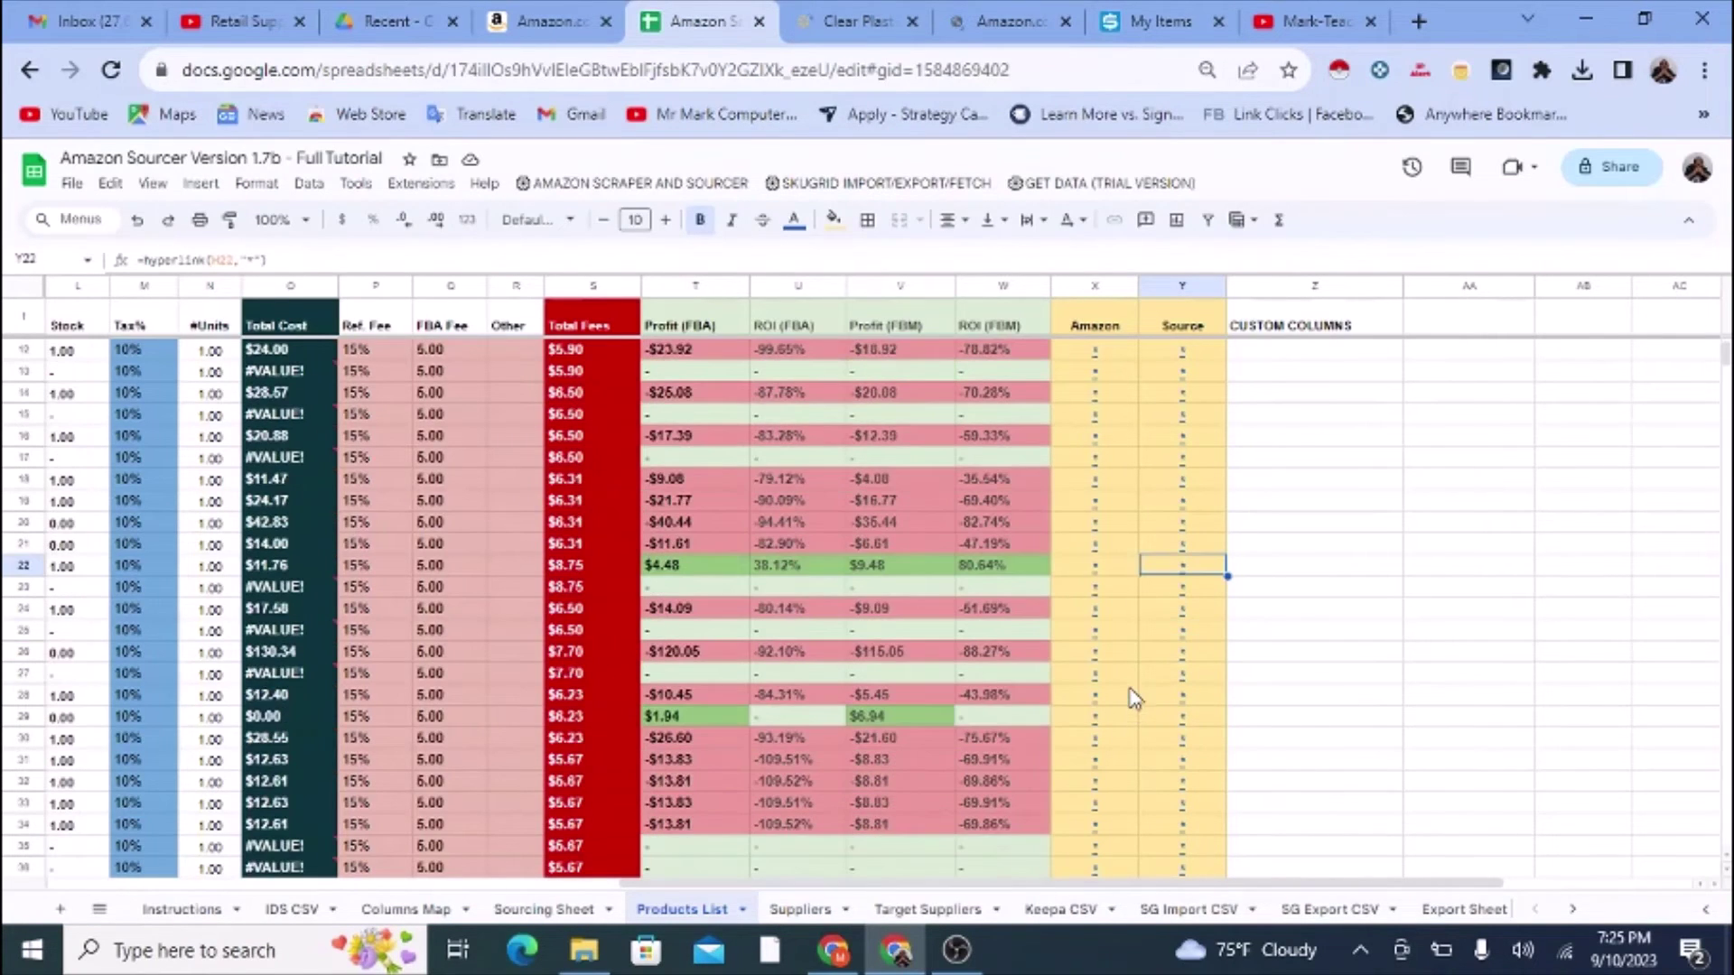
scroll(1162, 723, down, 4)
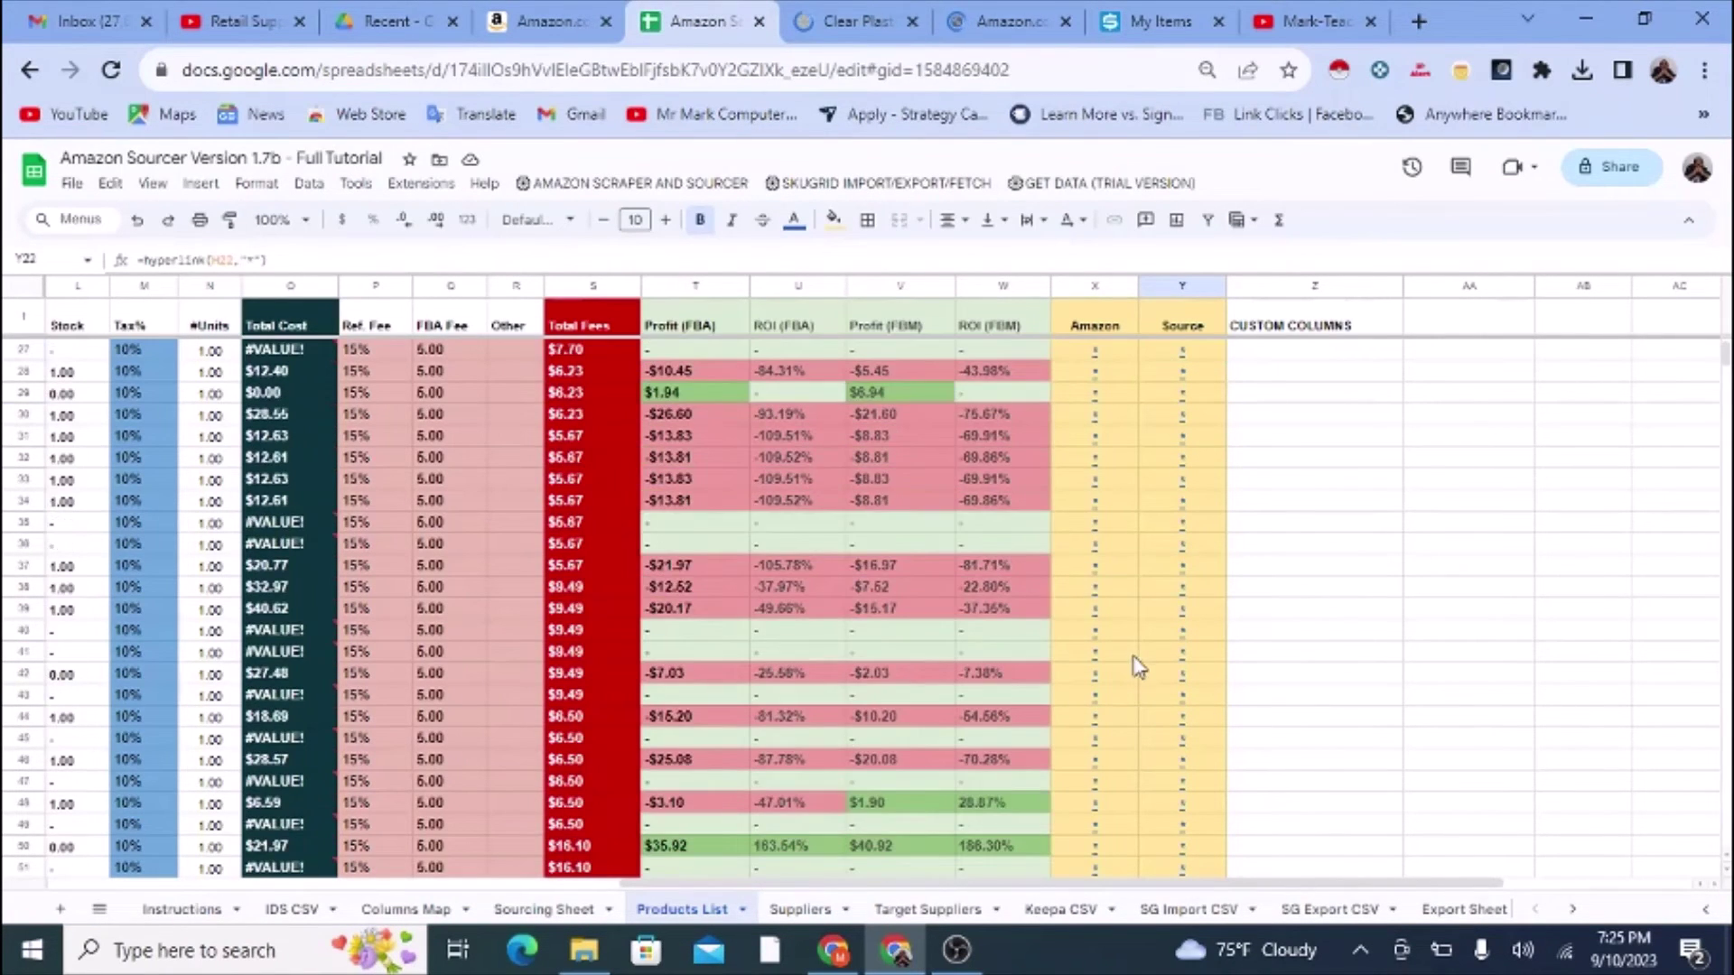
scroll(1127, 722, down, 2)
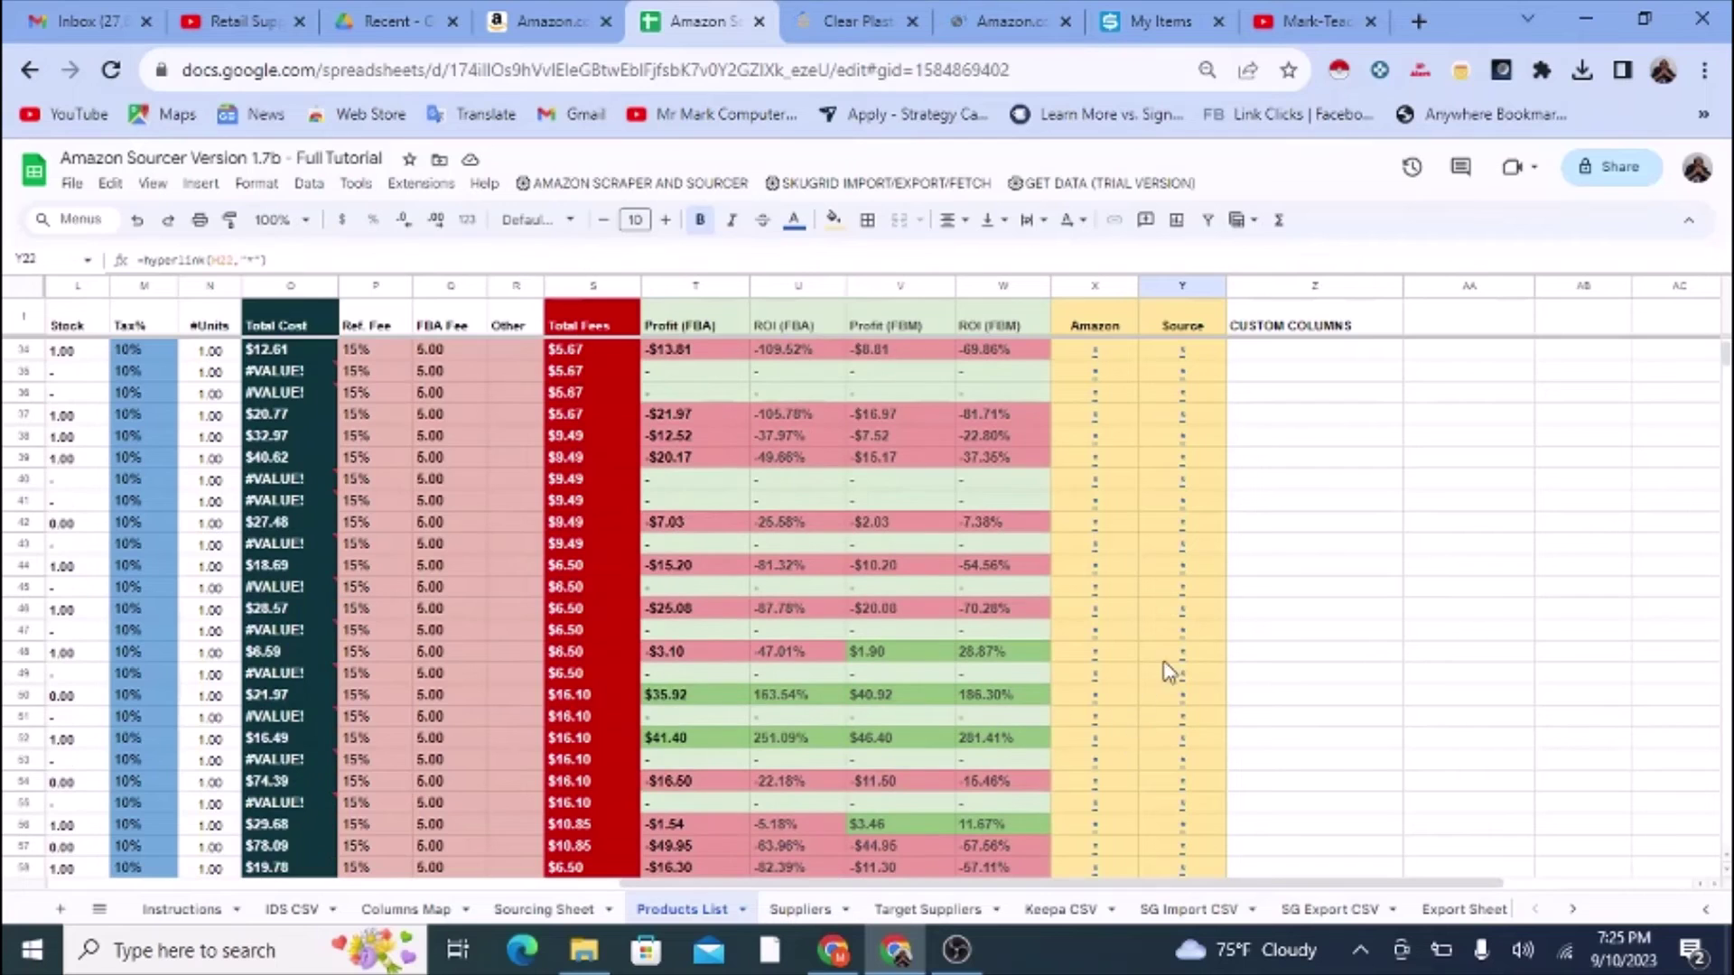
click(1411, 460)
click(1319, 328)
click(1442, 329)
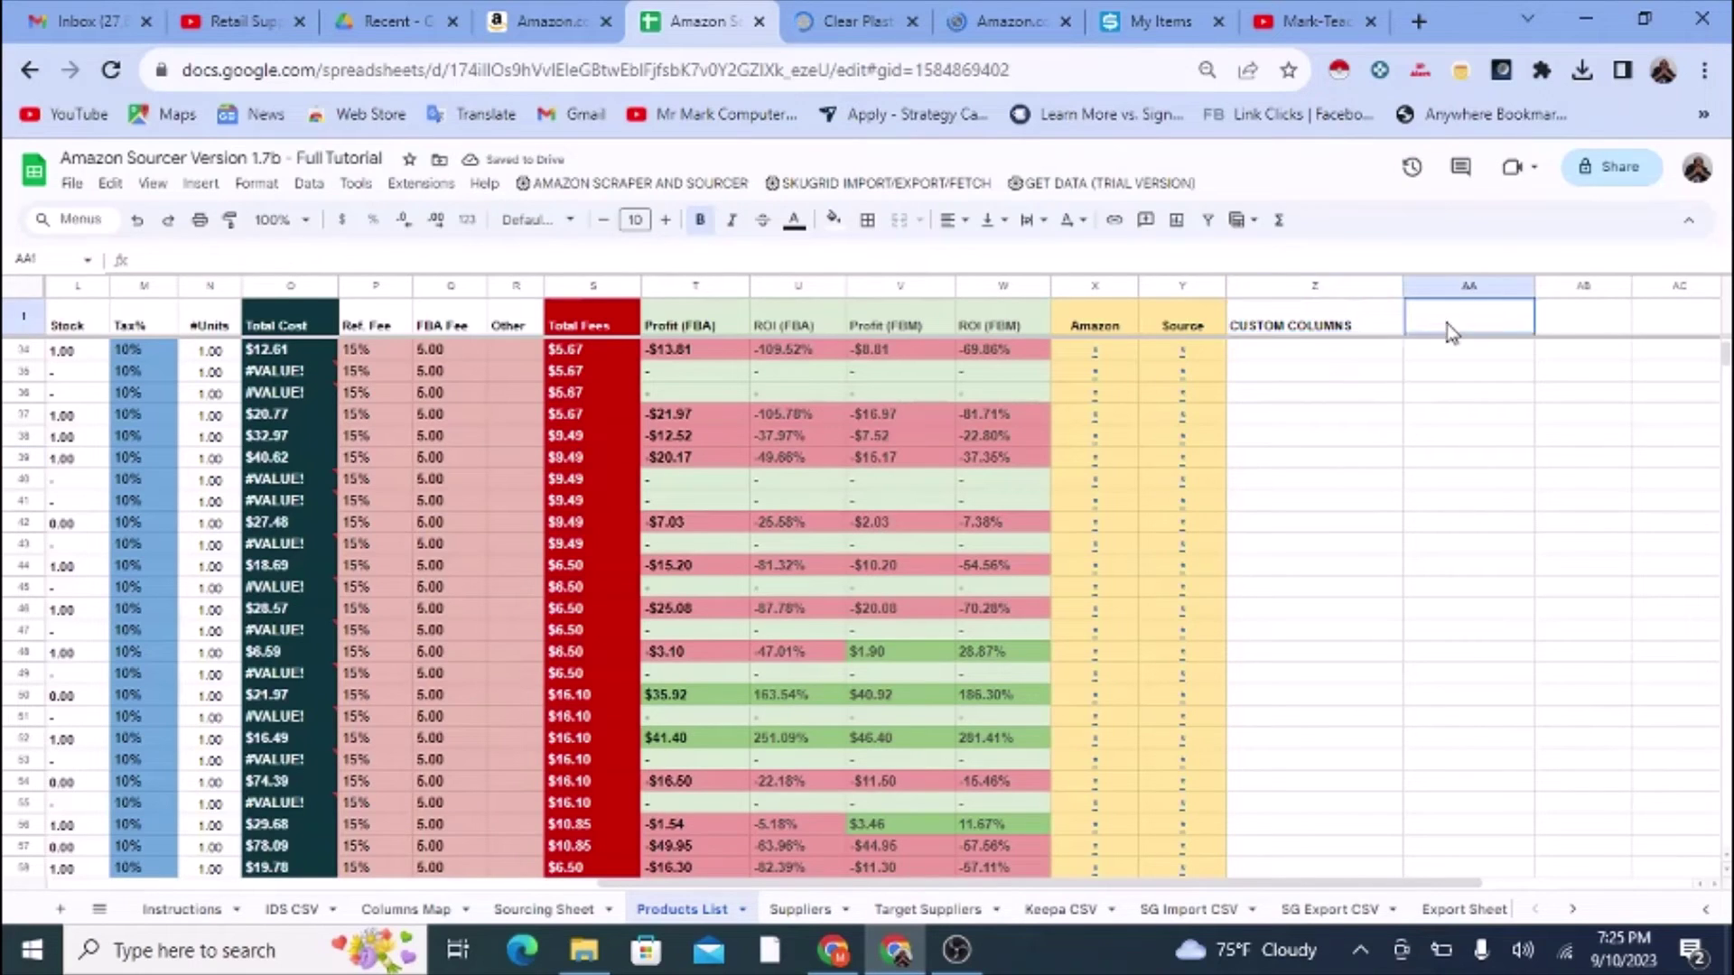
click(1348, 327)
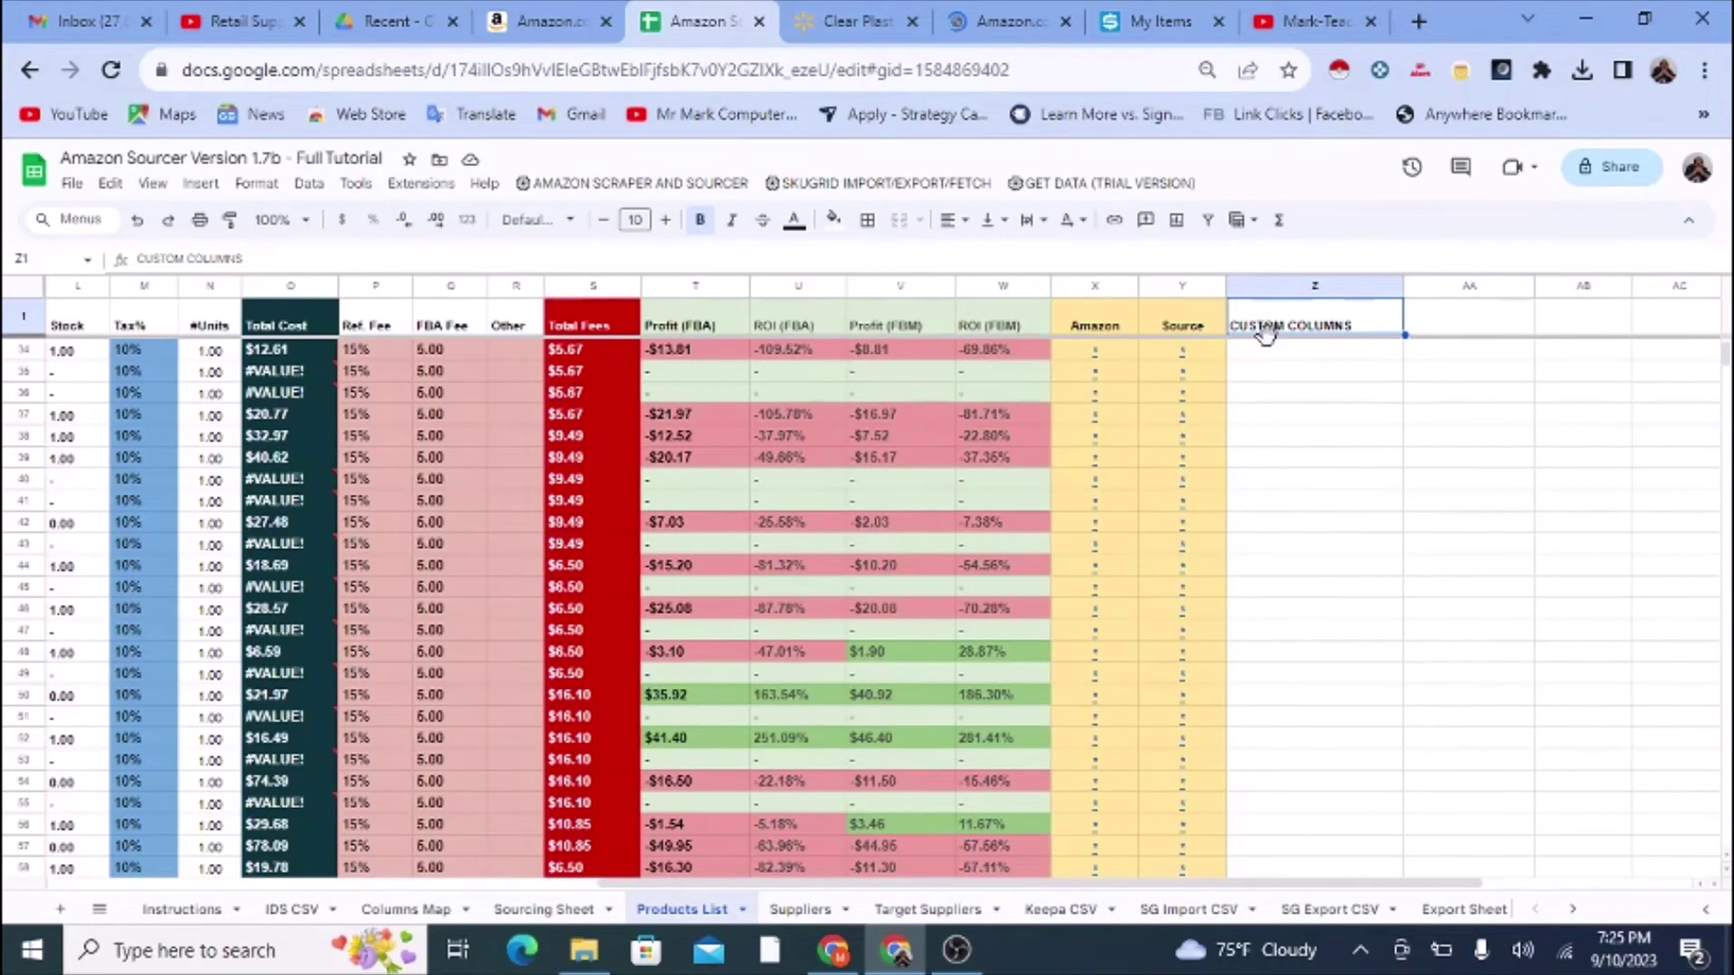
text(m)
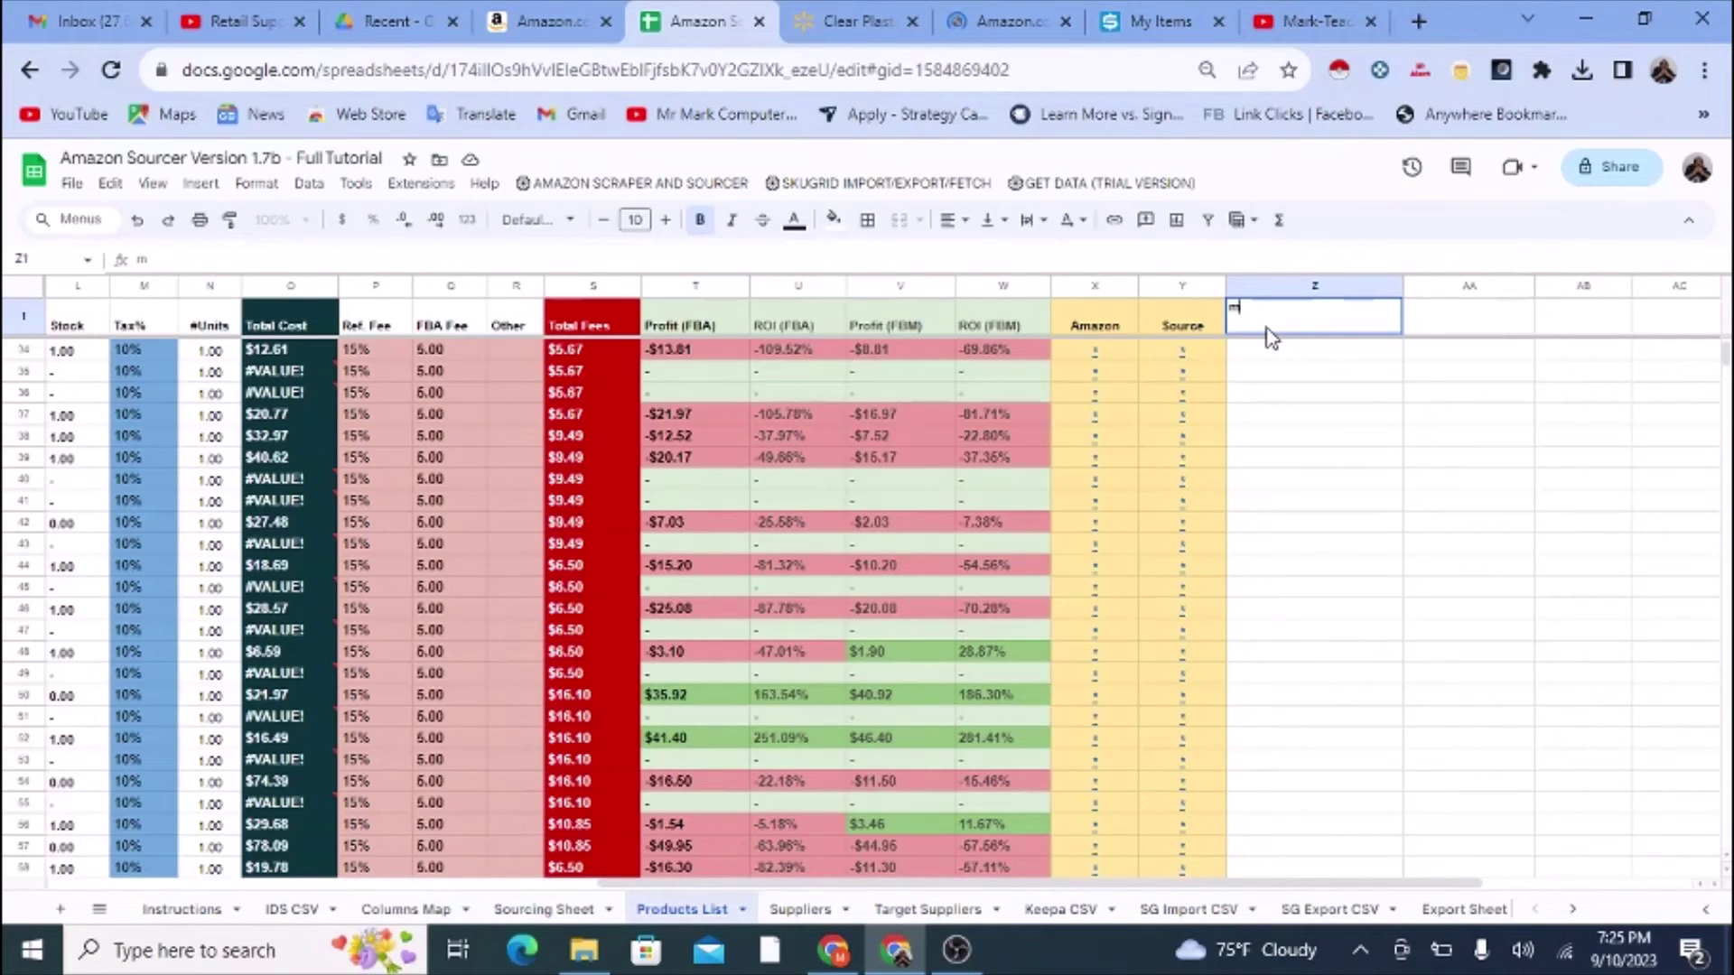
key(BackSpace)
text(checked)
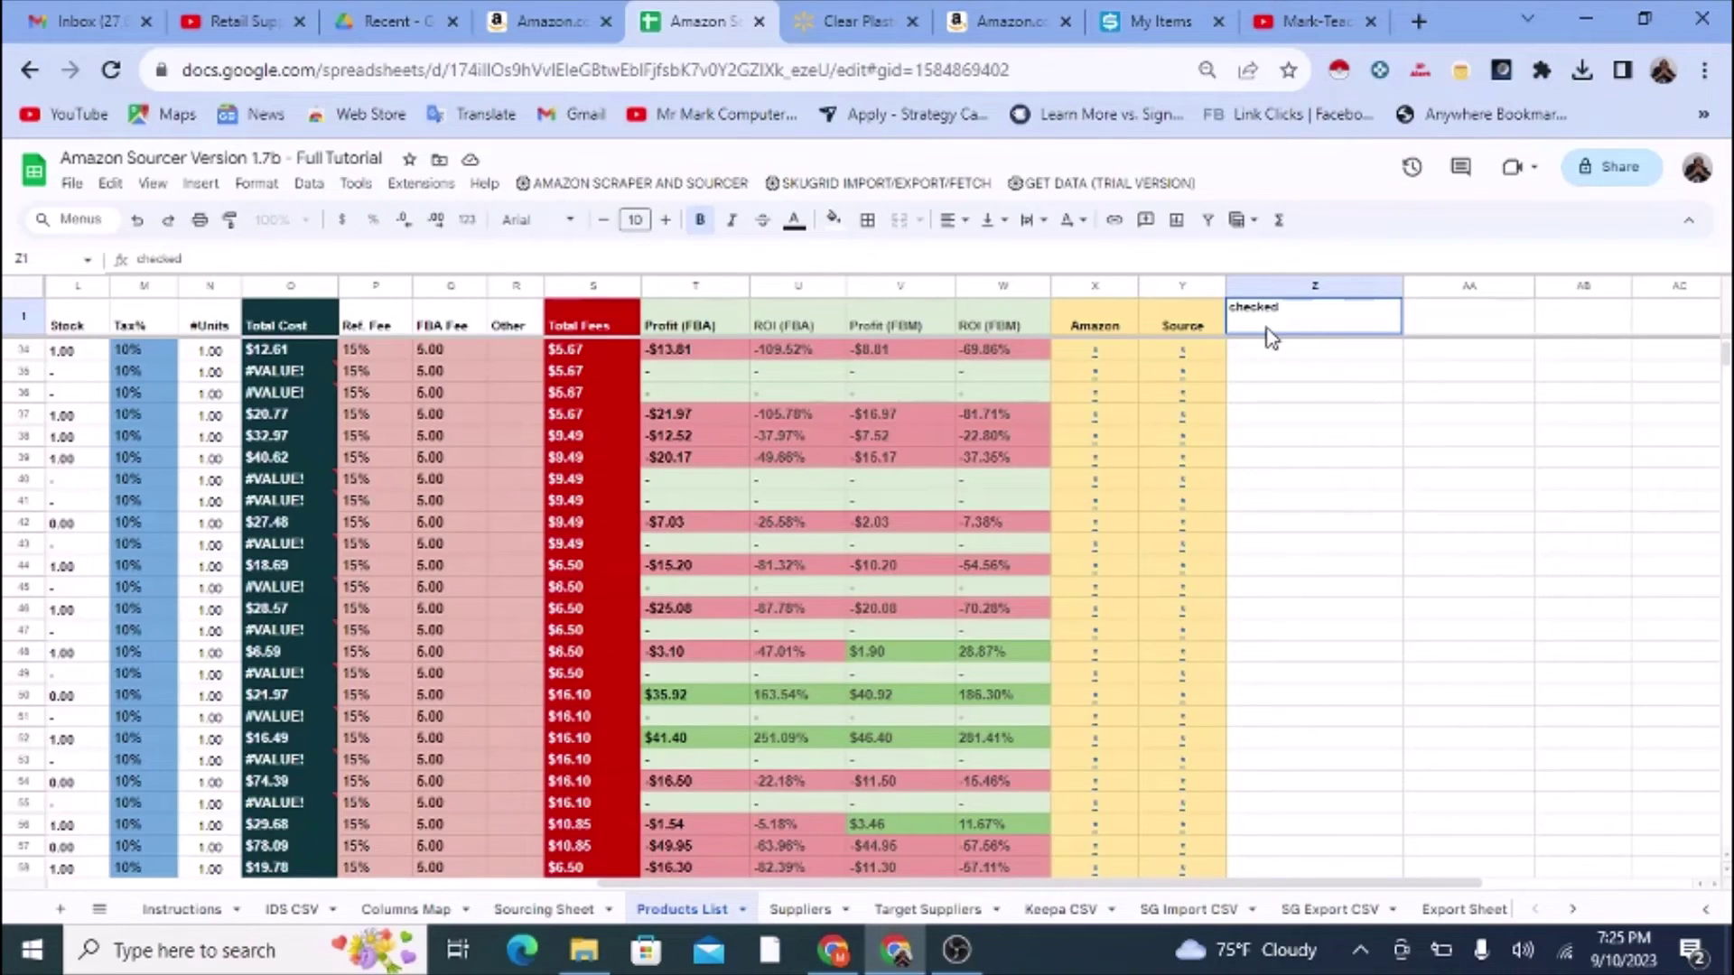
click(1335, 677)
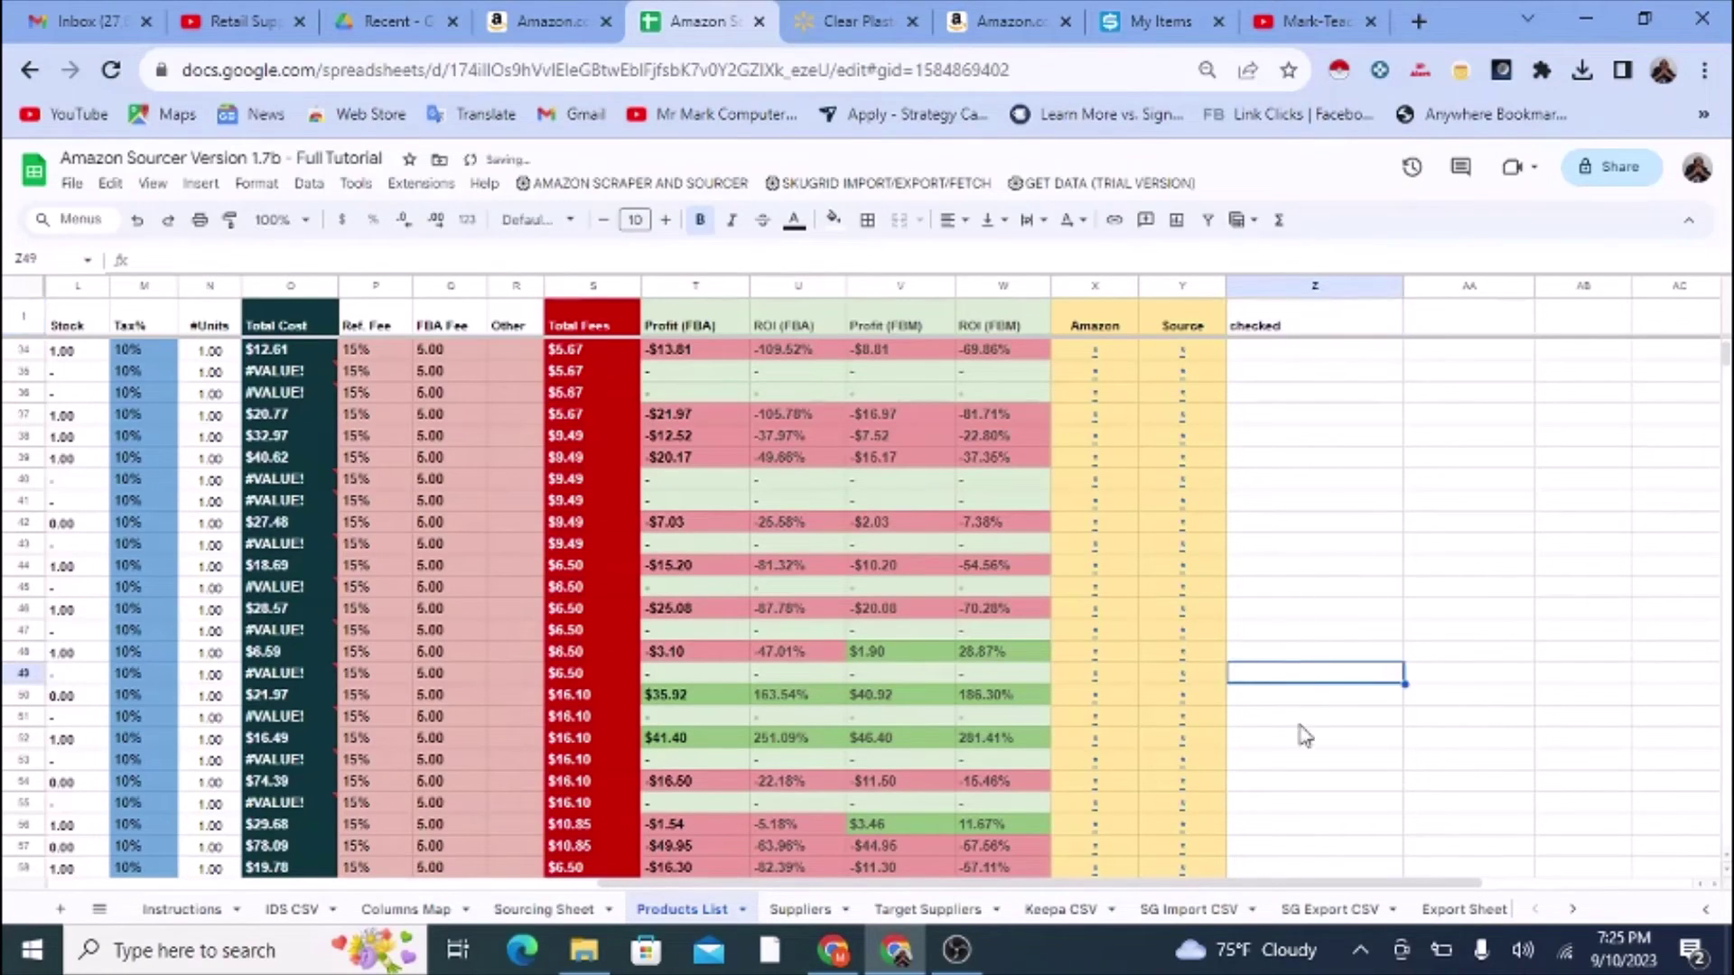
click(1265, 650)
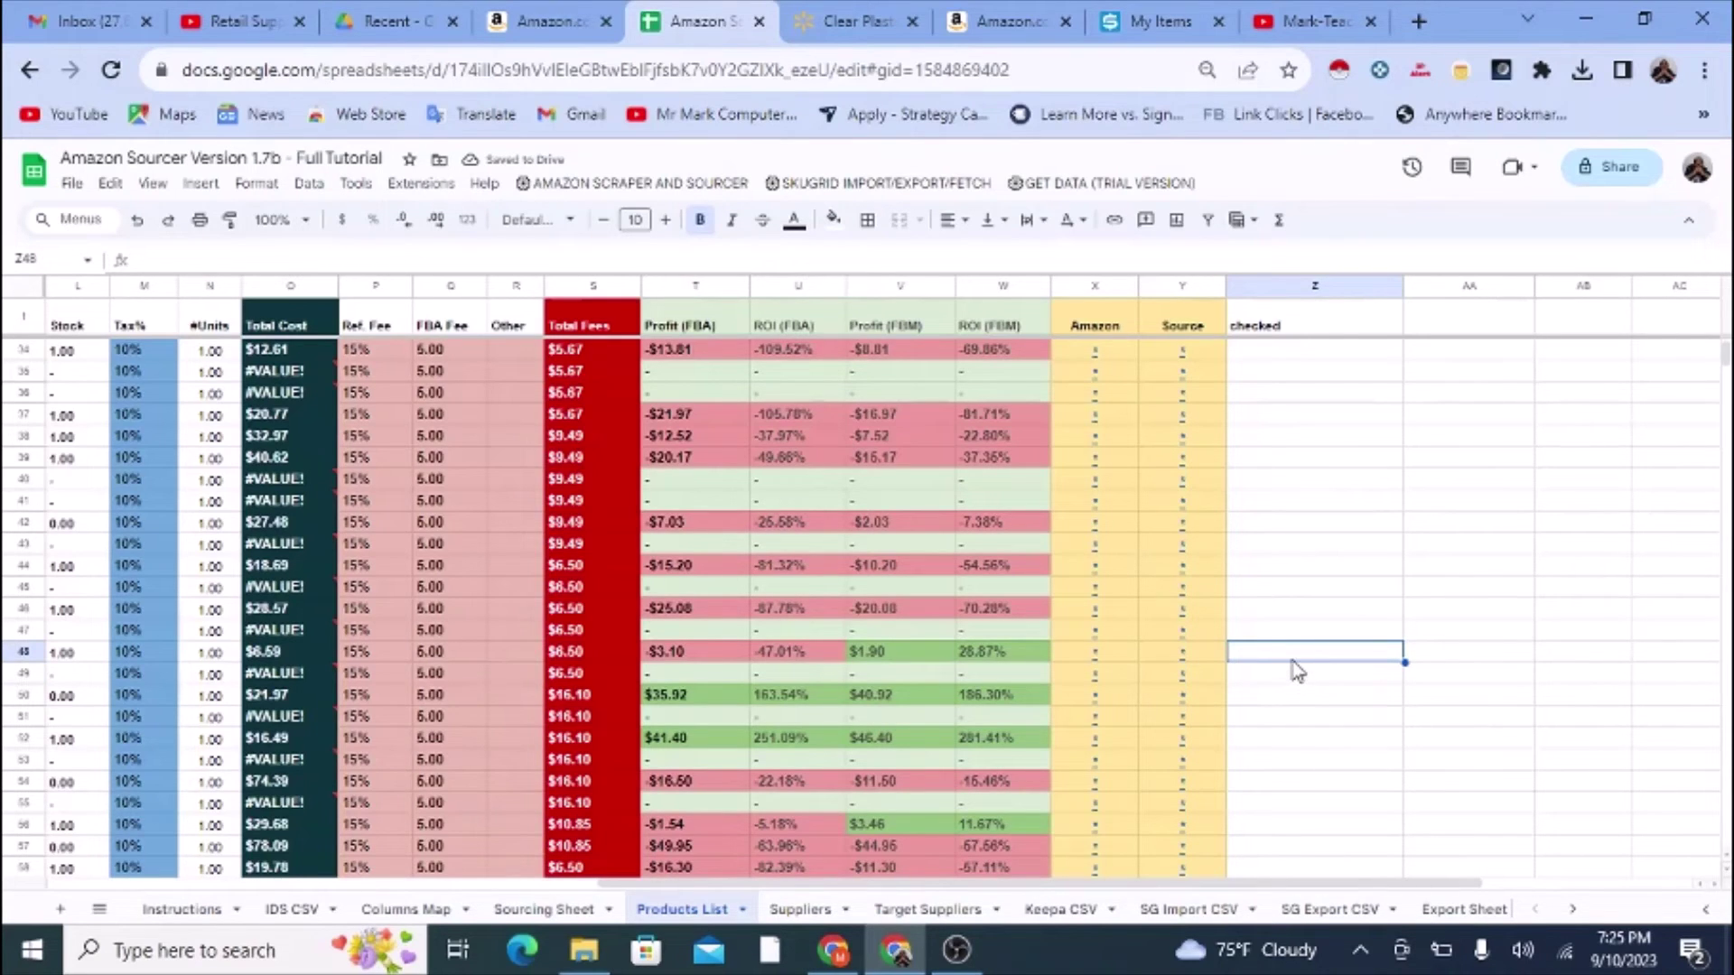
Step: Enter "bad match" for row 22 in the checked column of the Products List
scroll(1298, 673, up, 5)
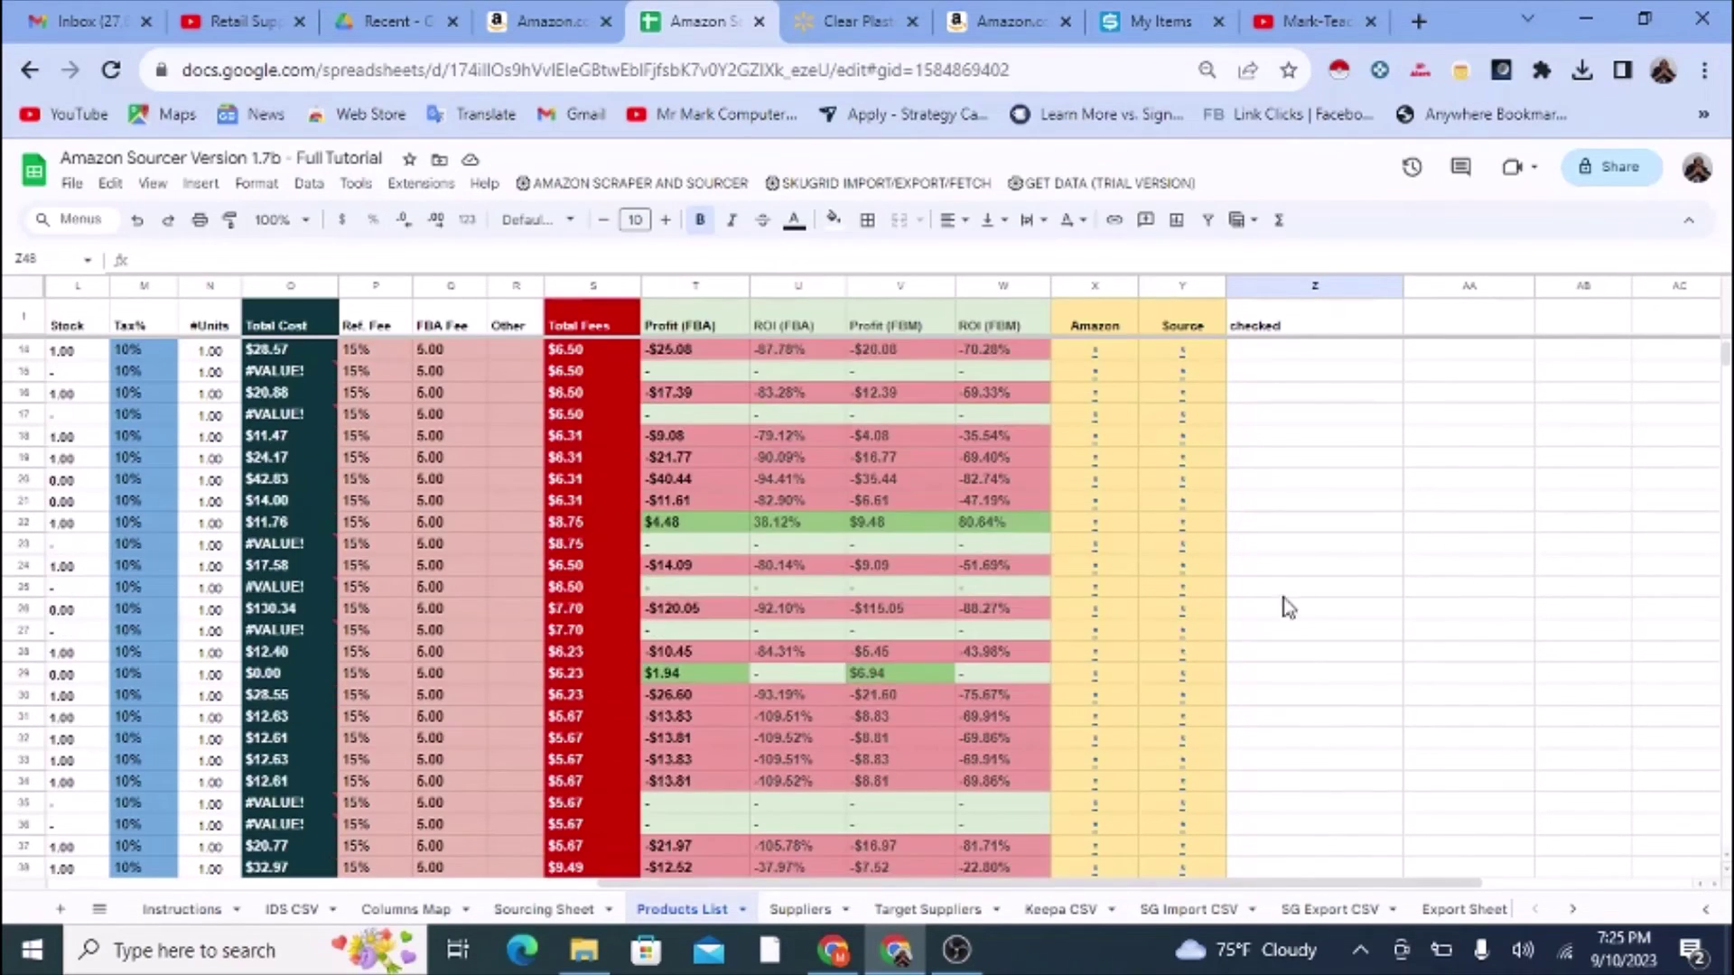
click(1279, 526)
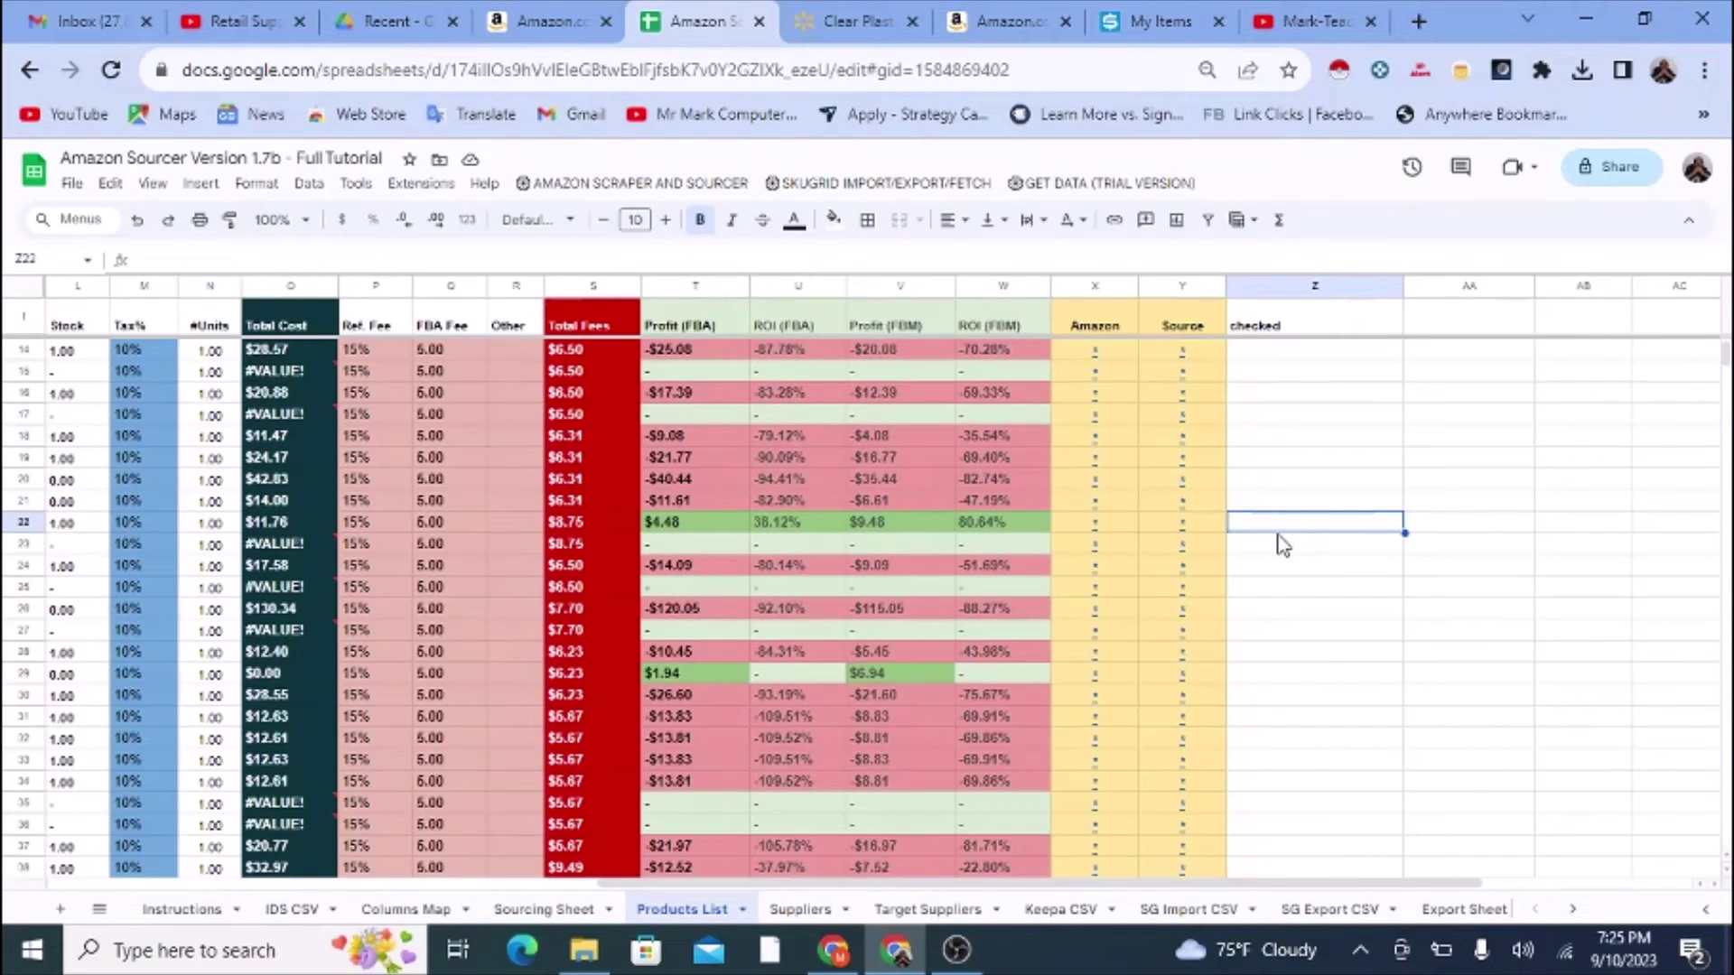
text(bad match)
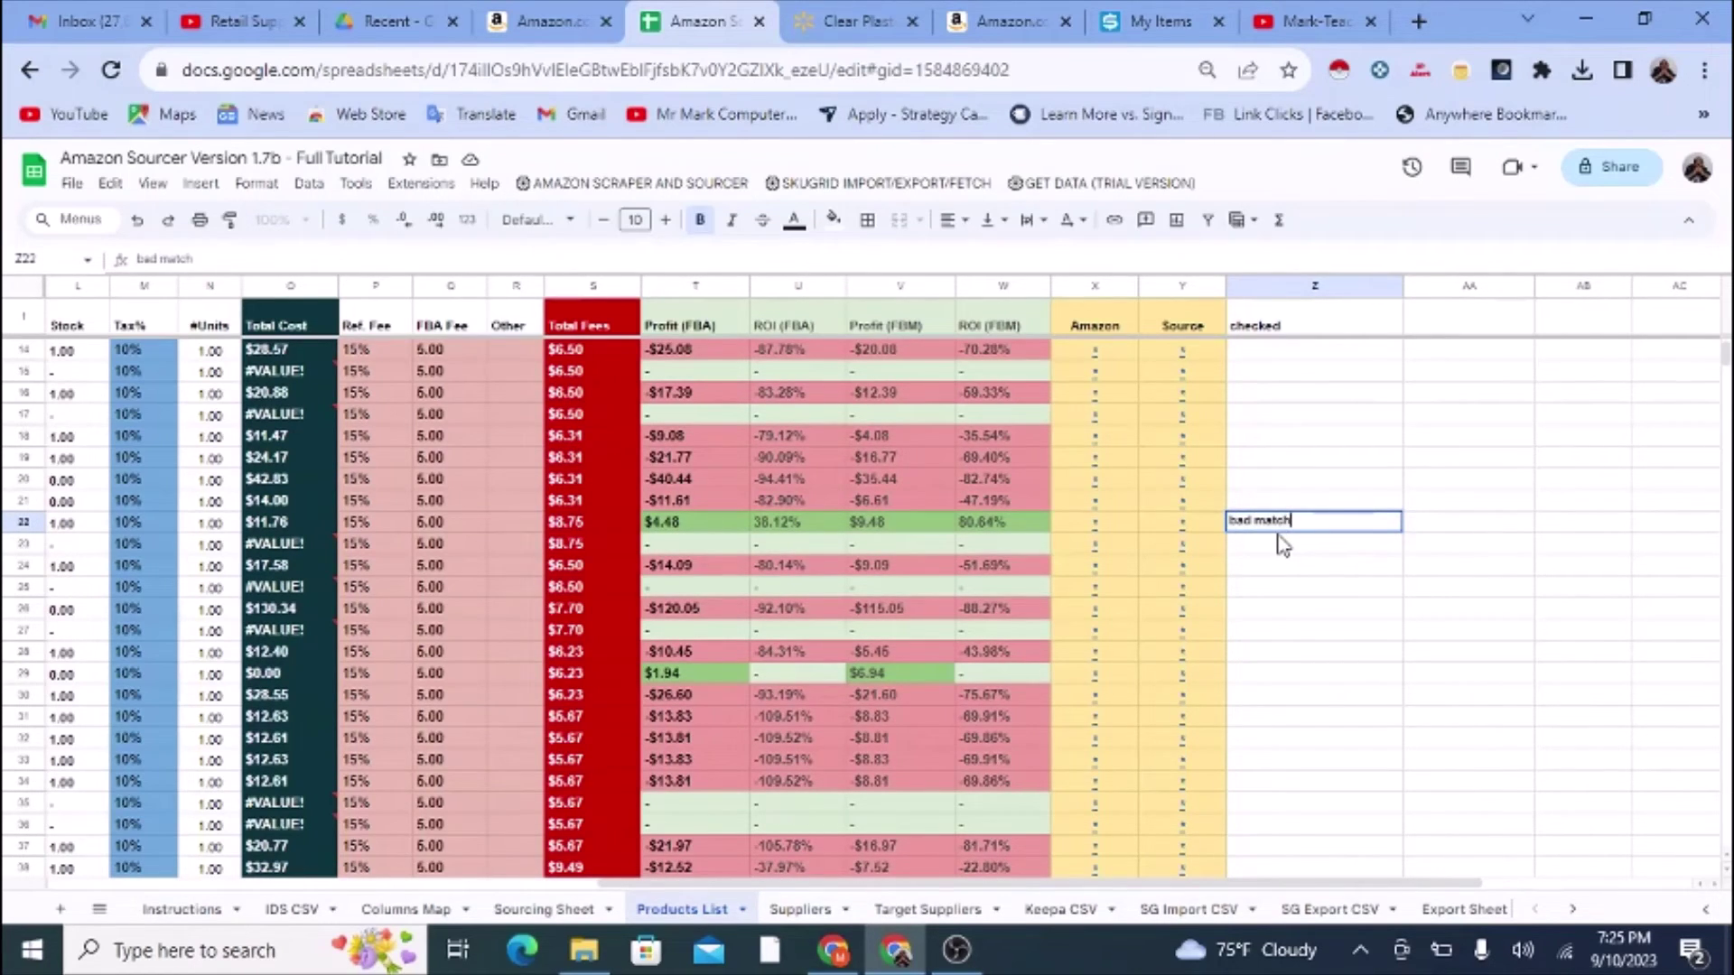
key(Return)
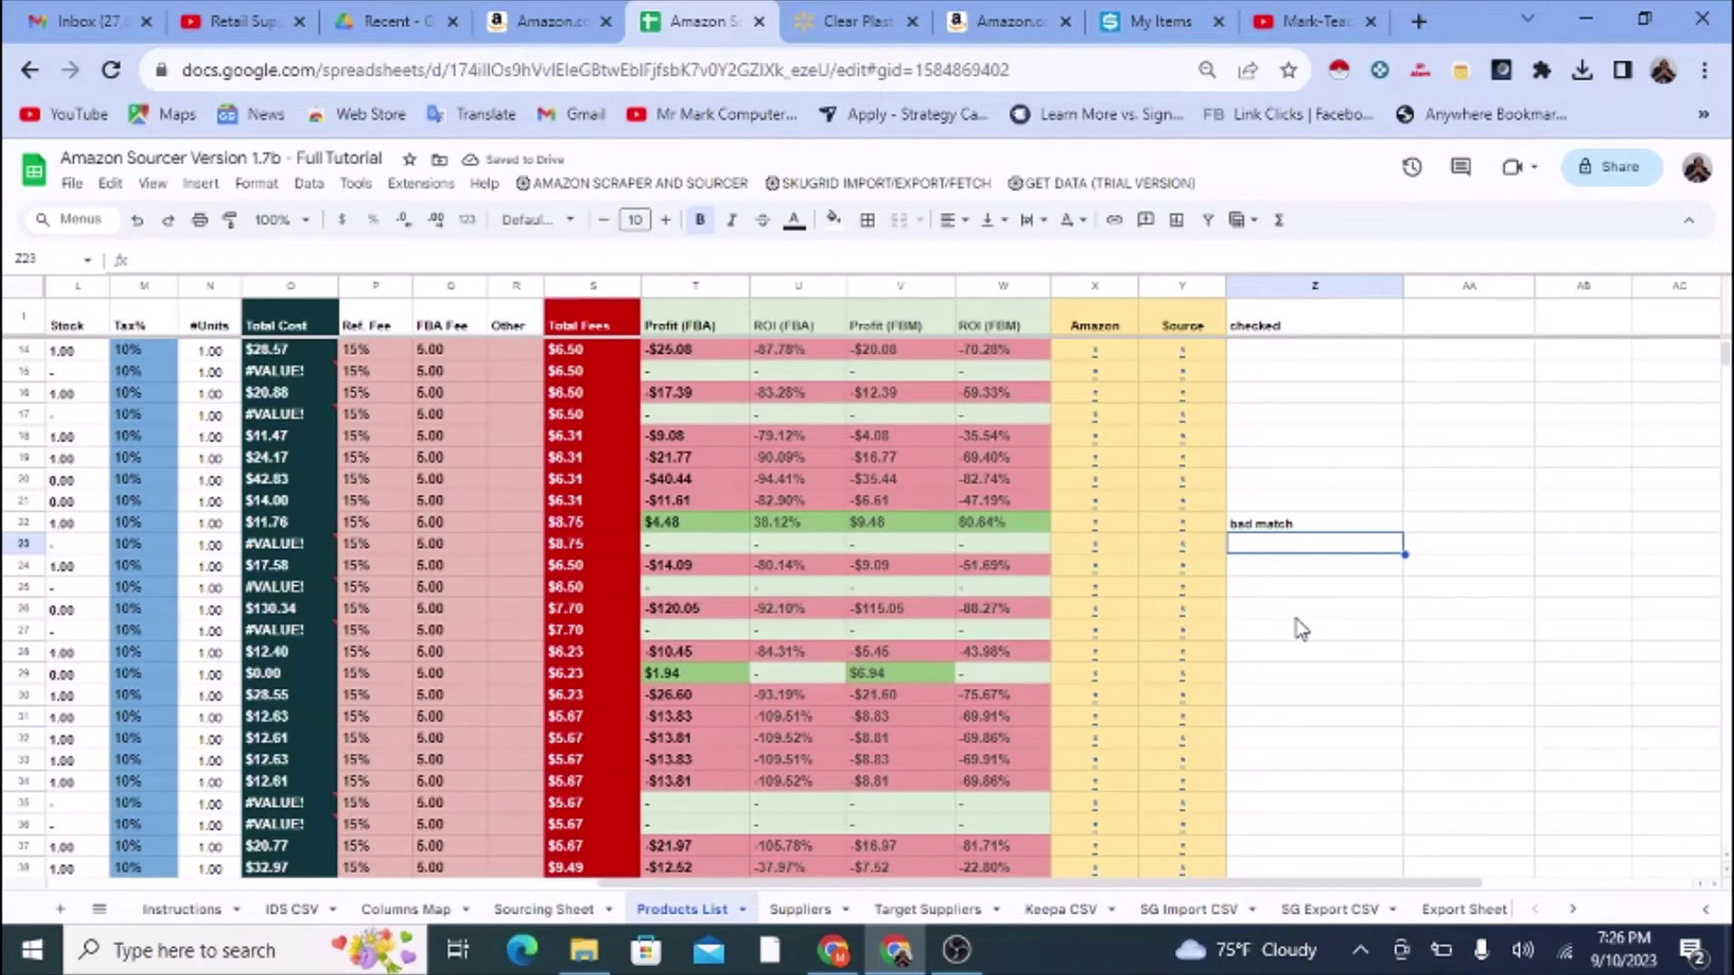
Step: Look through the profitable rows 29, 48 and 50 alongside their cells in the checked column
scroll(1297, 588, down, 1)
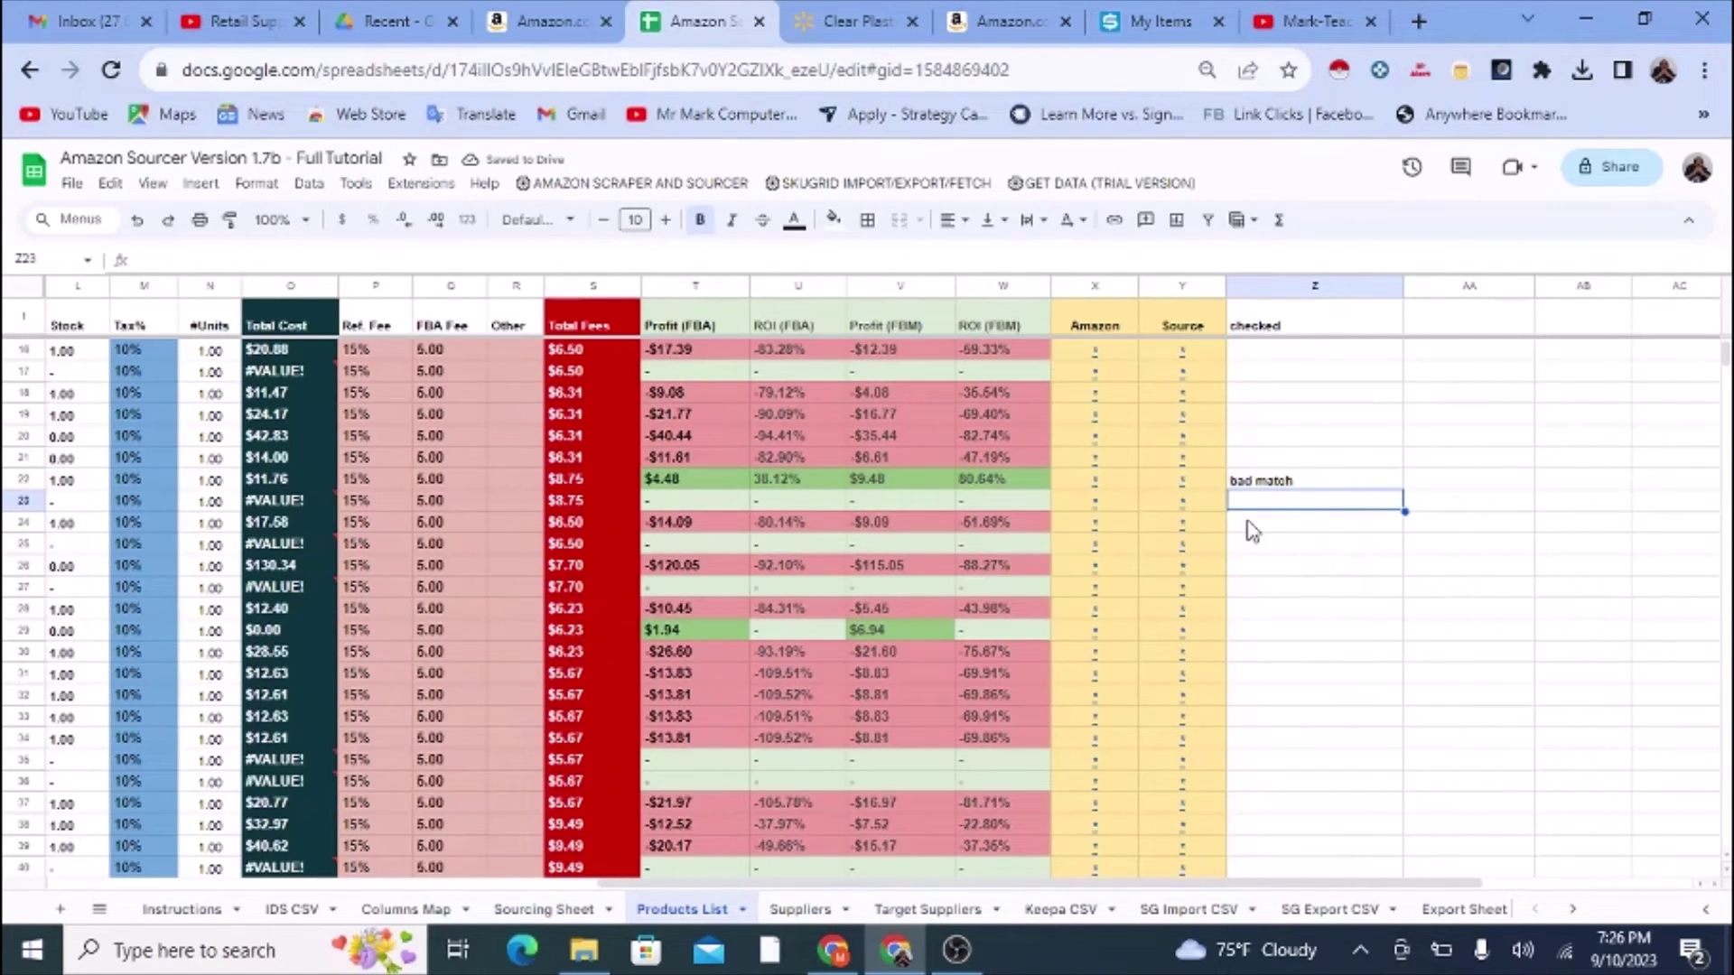
click(1272, 630)
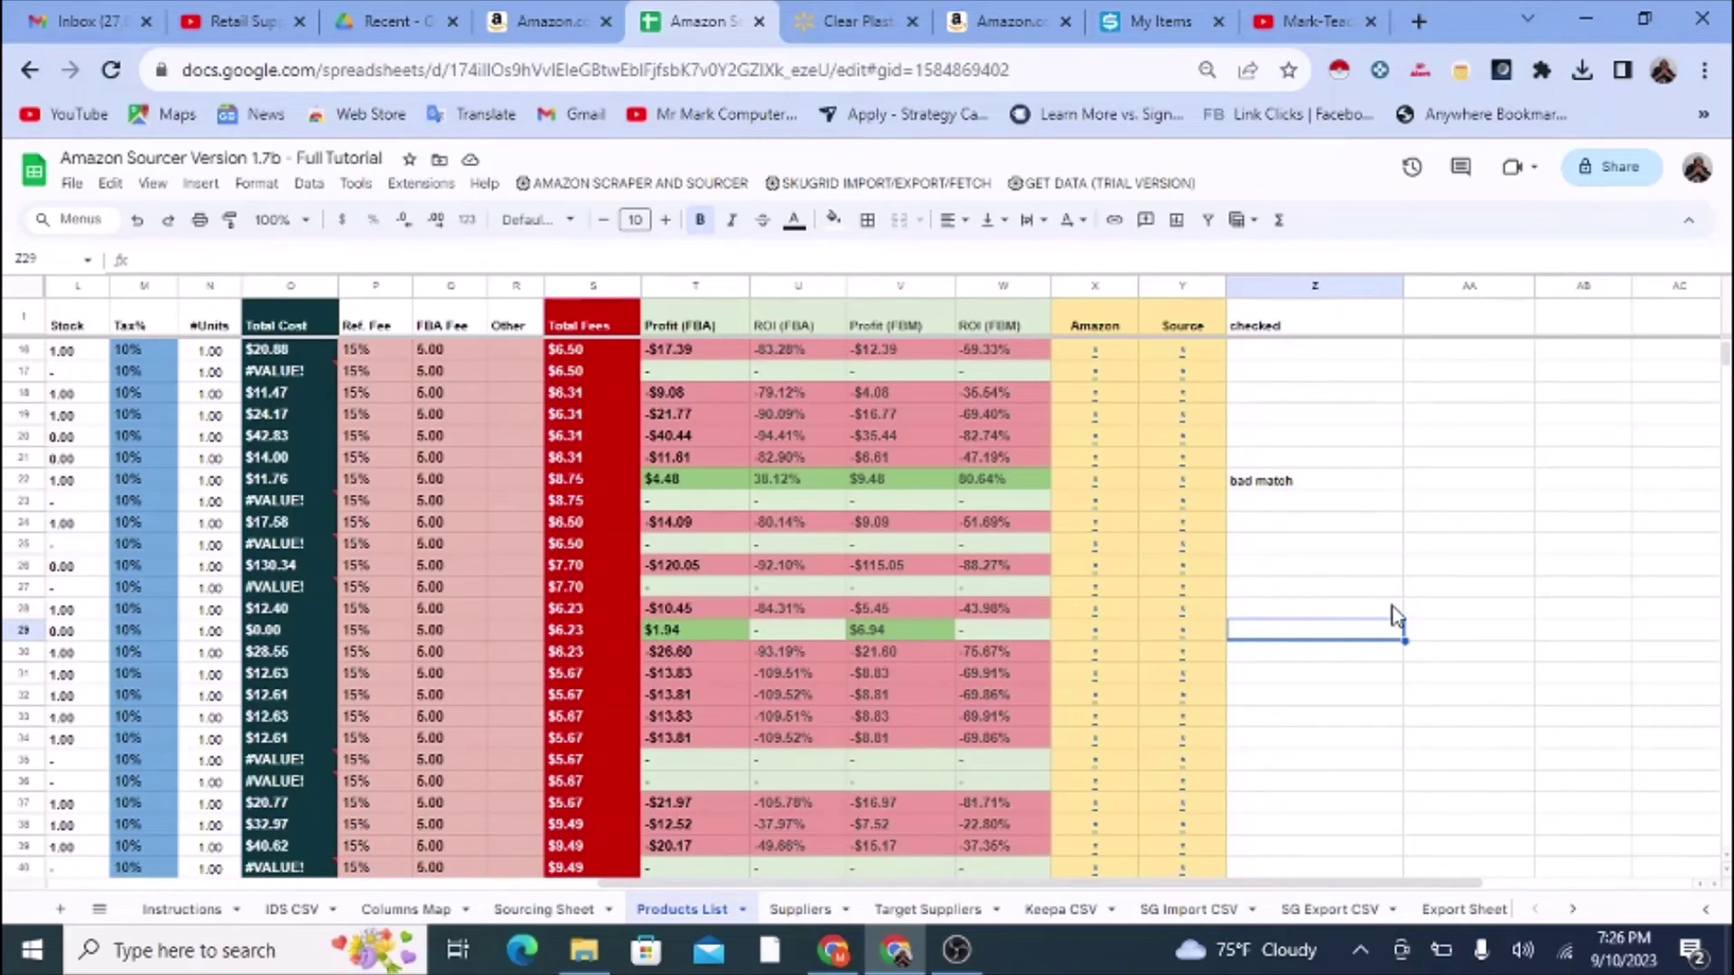
scroll(1242, 705, down, 5)
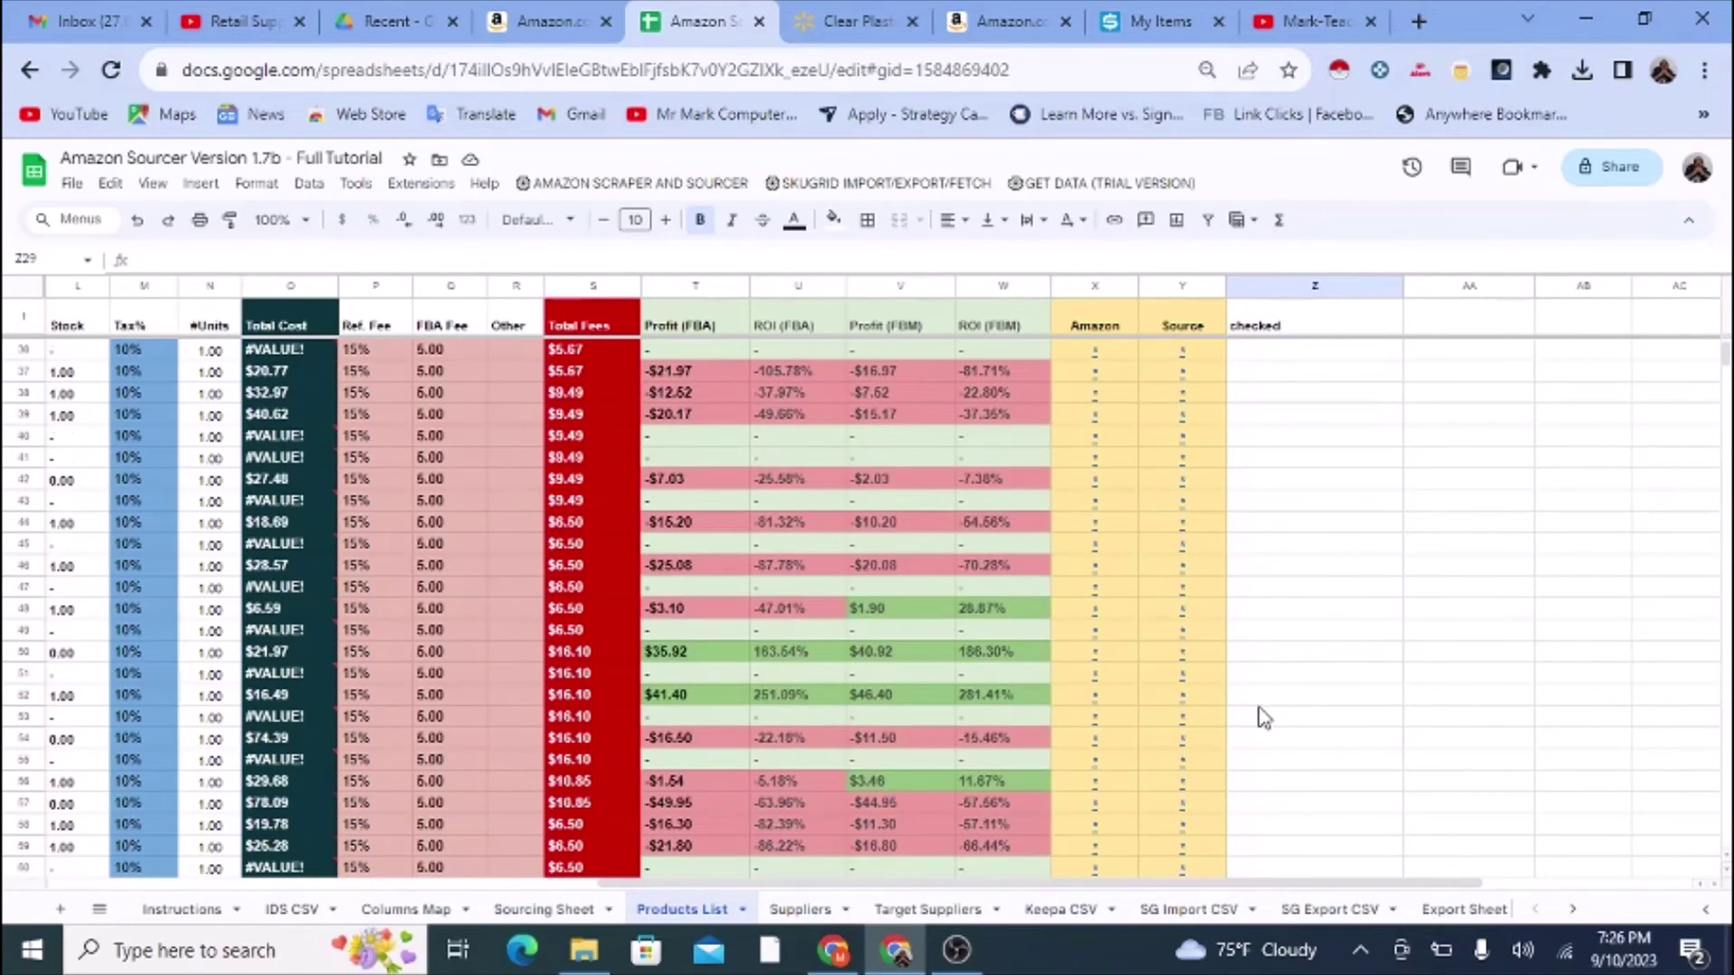
double_click(1264, 609)
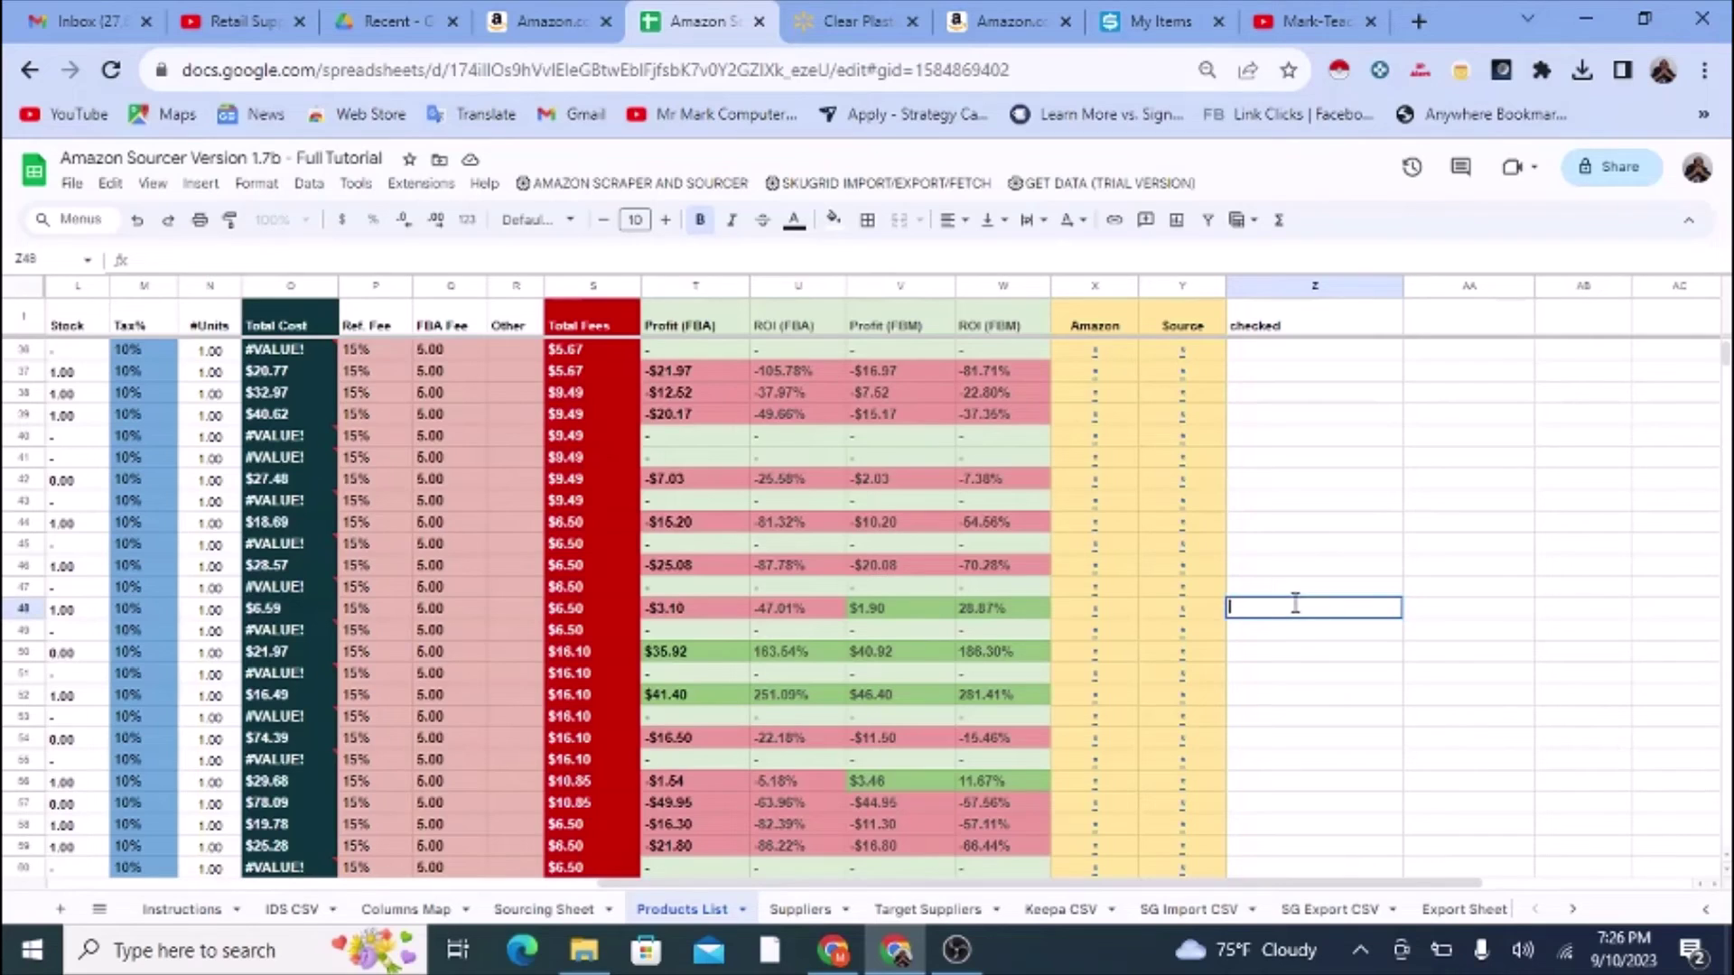
click(1297, 652)
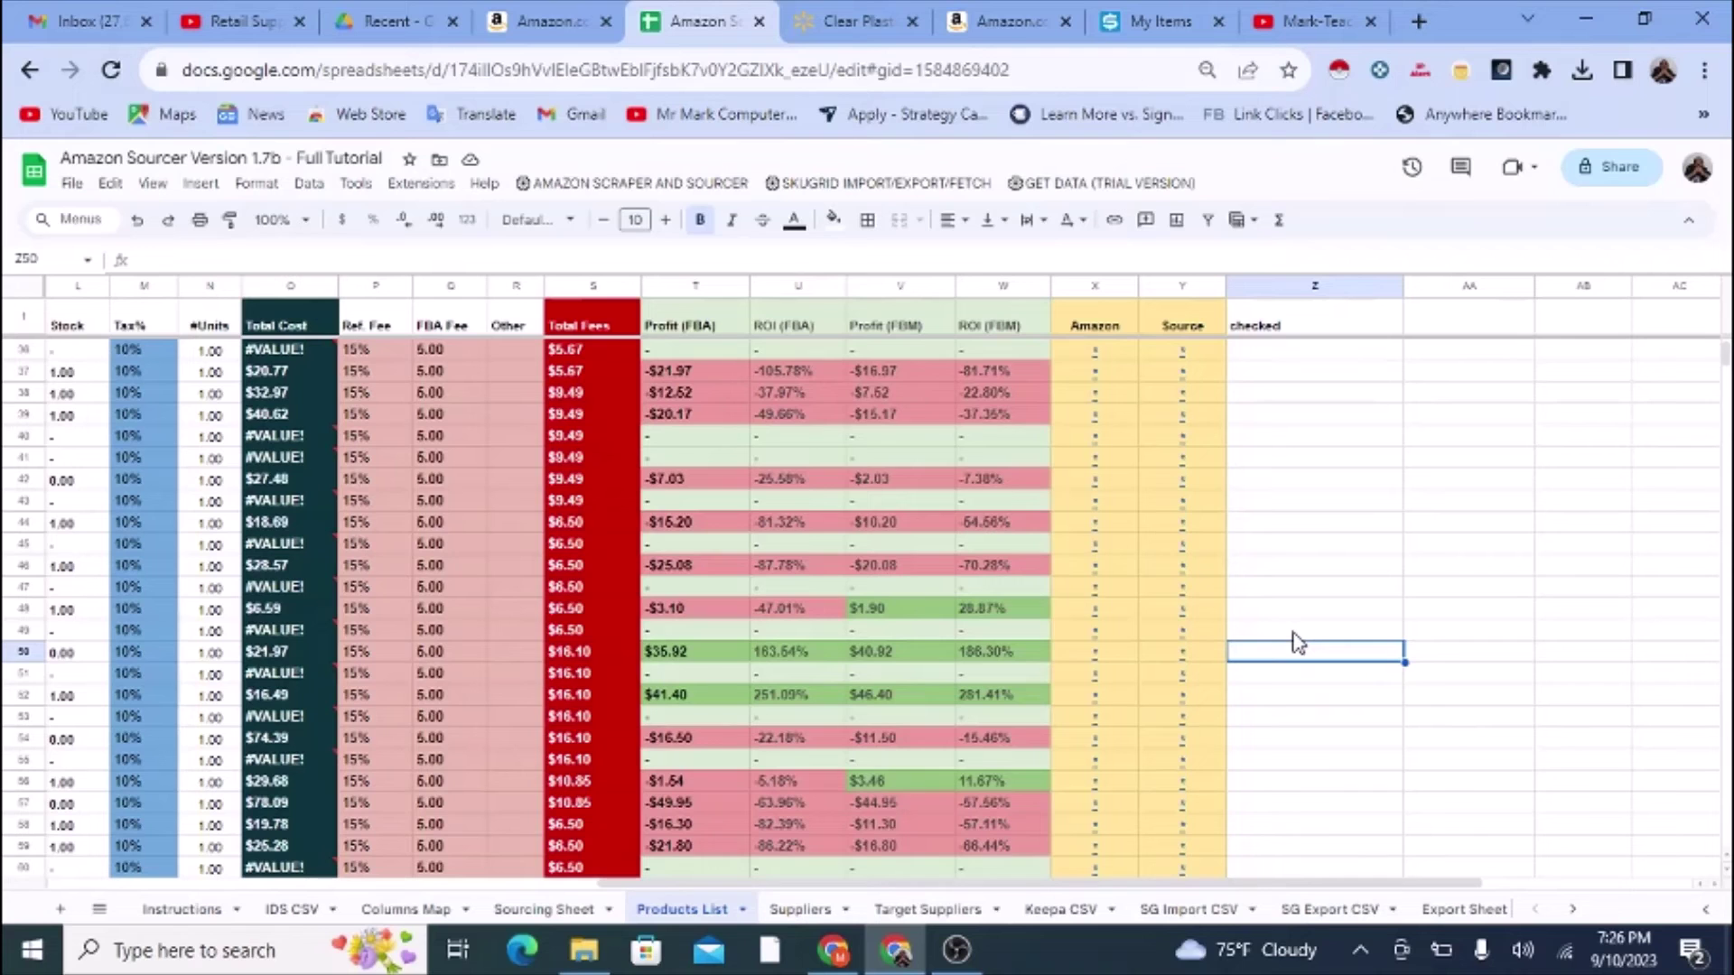
key(Left)
scroll(1297, 643, up, 5)
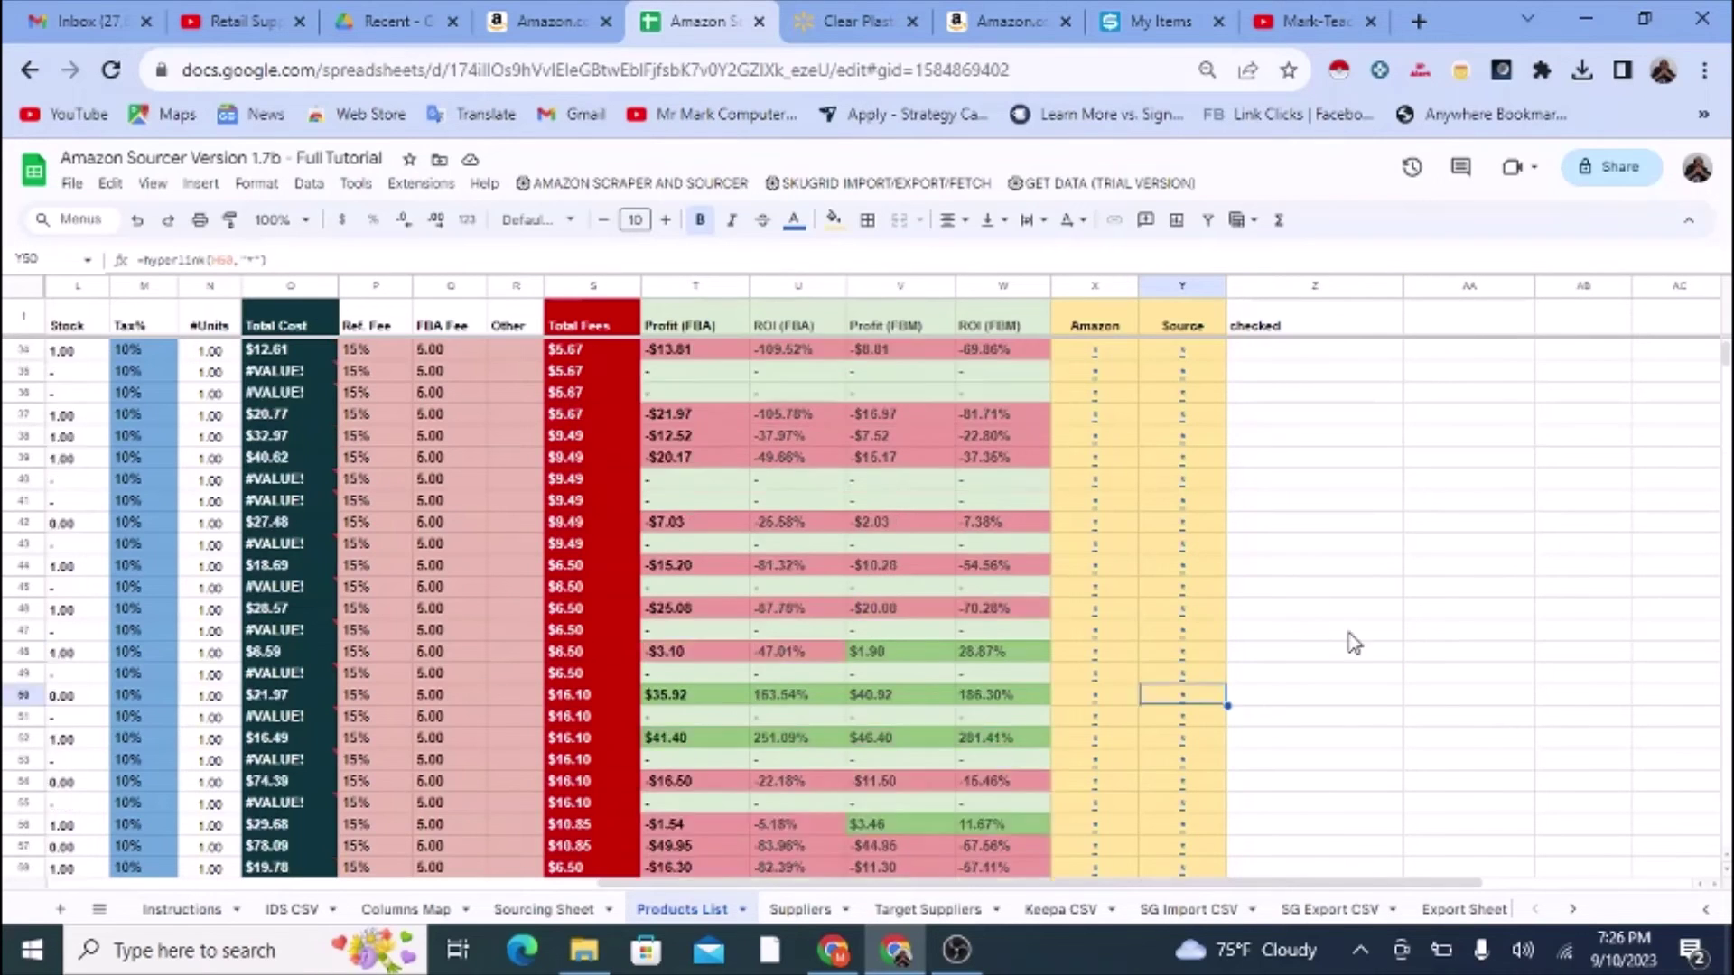
scroll(1414, 754, up, 6)
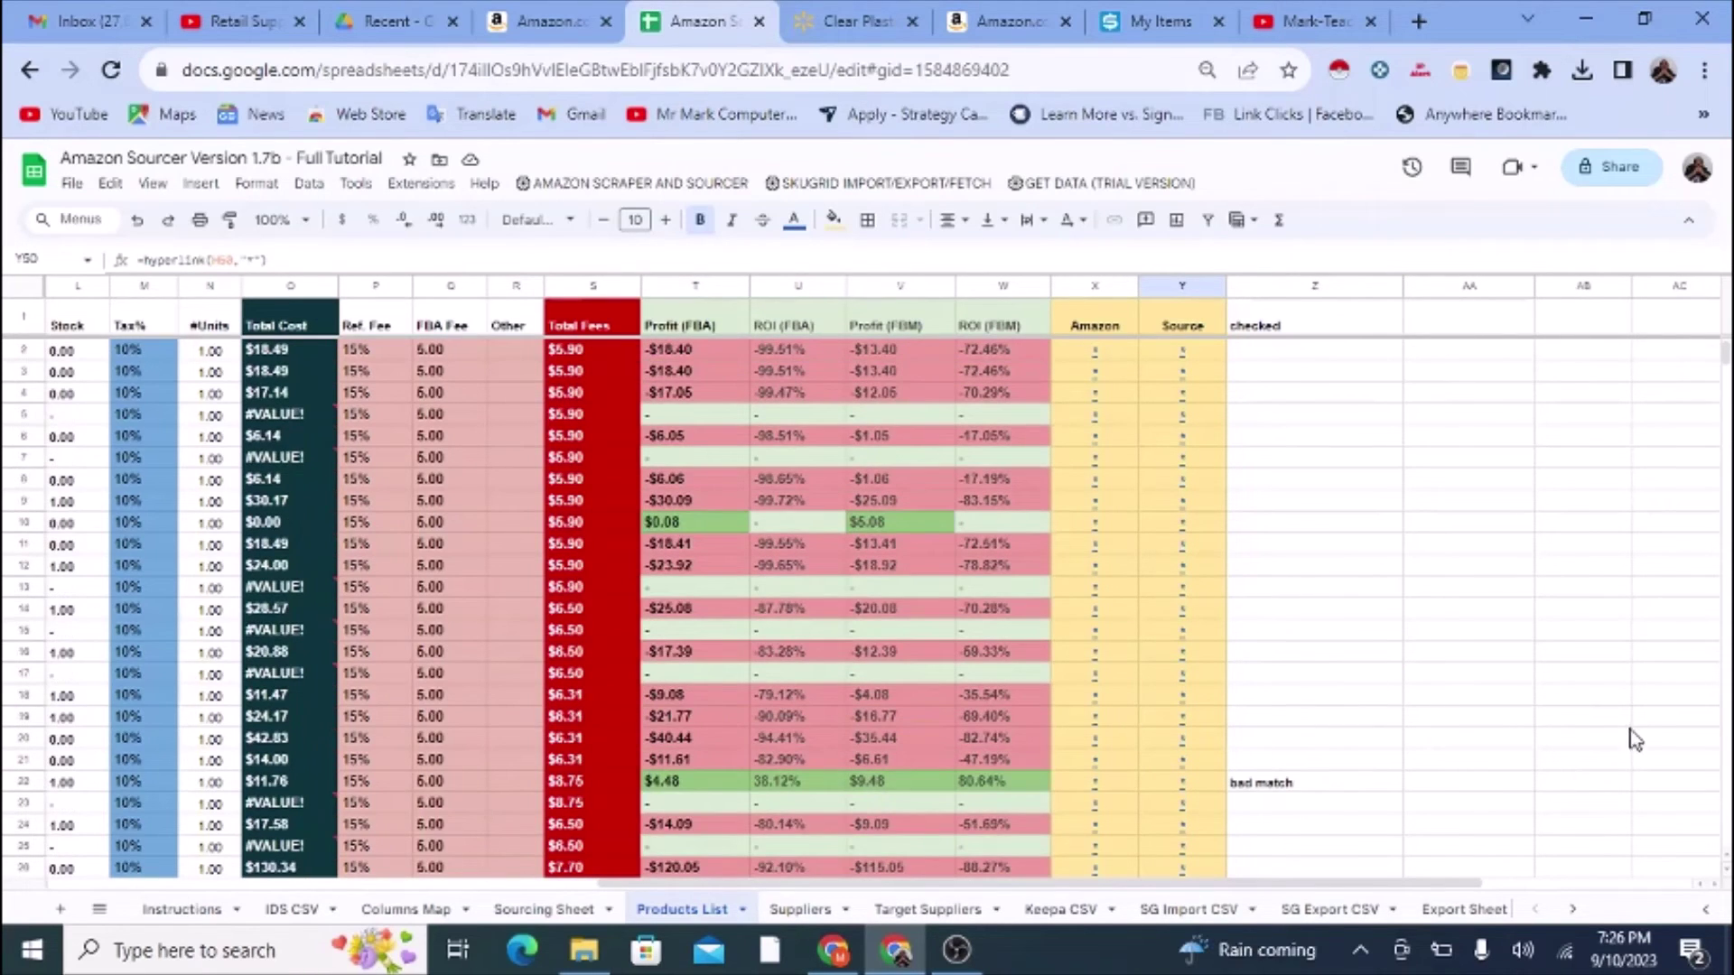
Step: Review the Products List columns from Product ID across to checked, including source price, fees, profit and listing links
click(1298, 359)
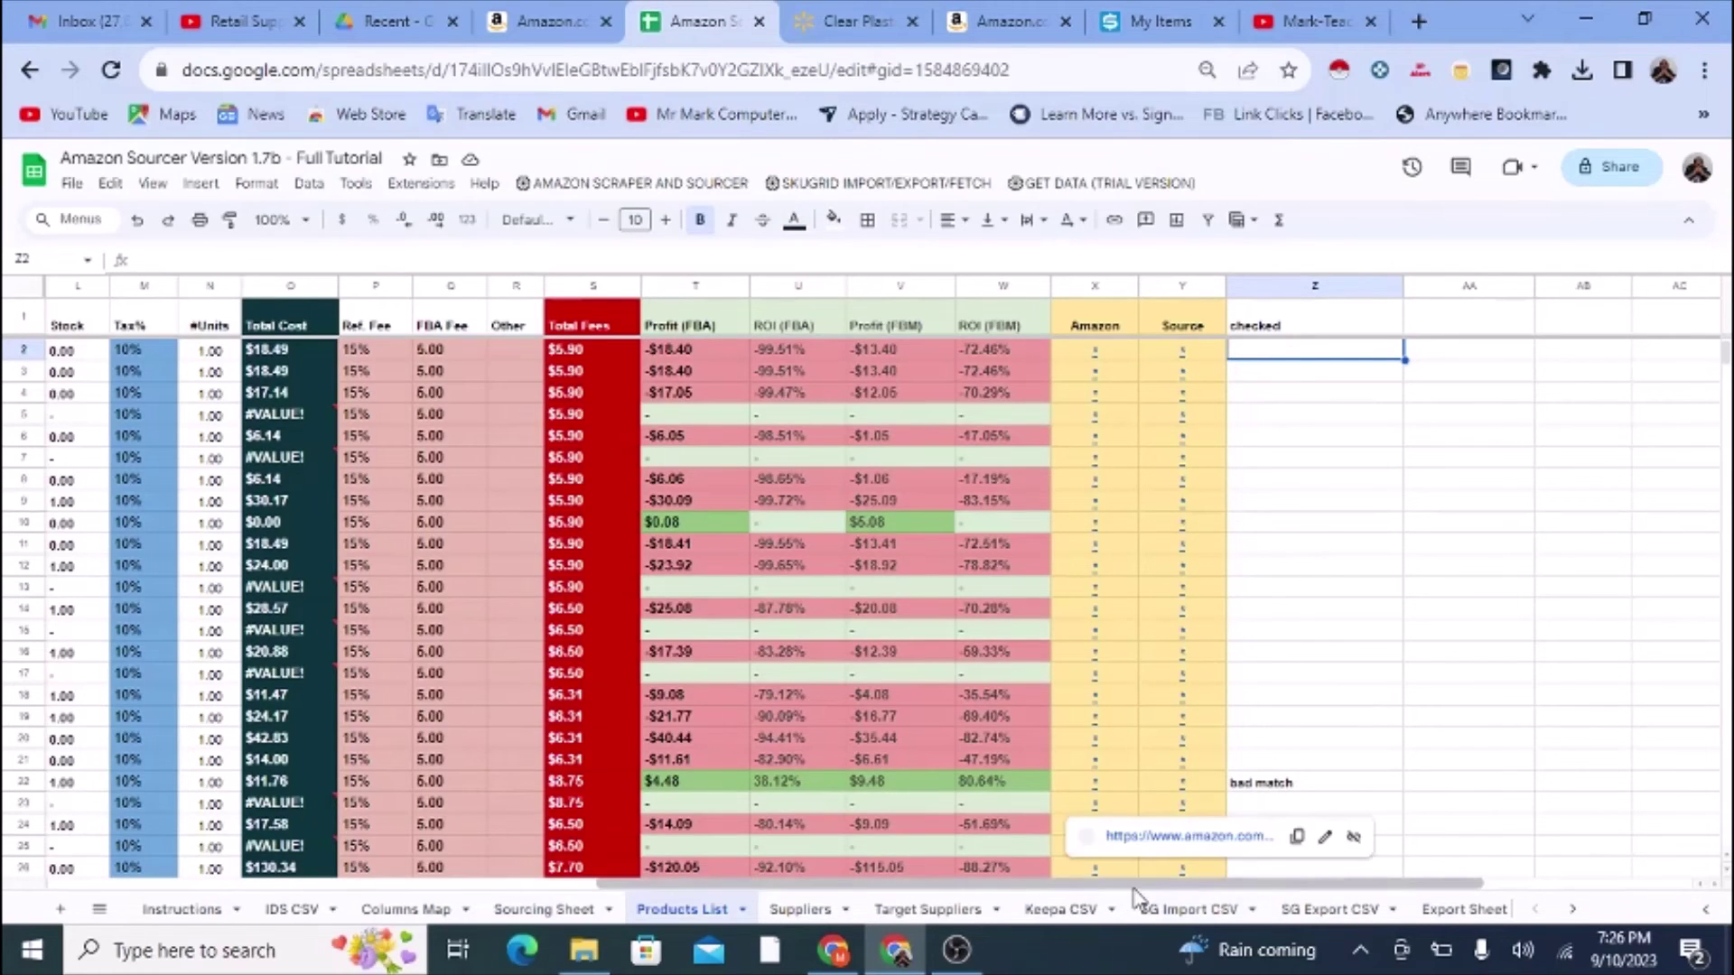
scroll(1086, 895, left, 1)
scroll(1086, 894, left, 9)
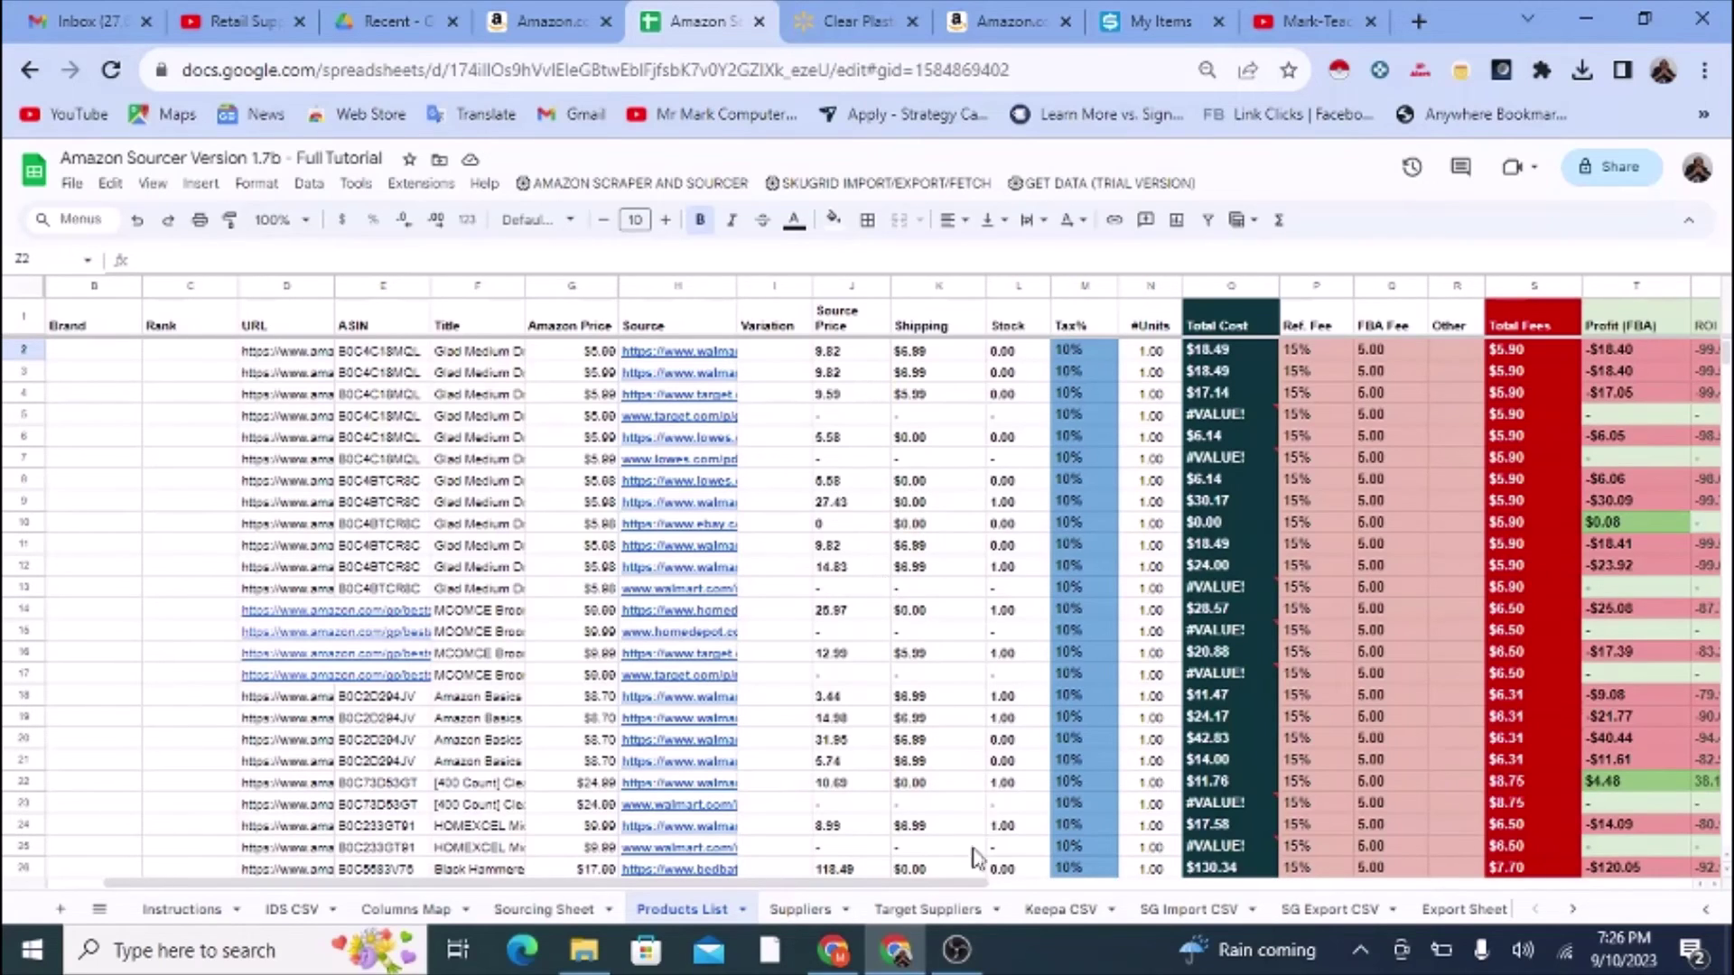
drag(892, 893, 835, 891)
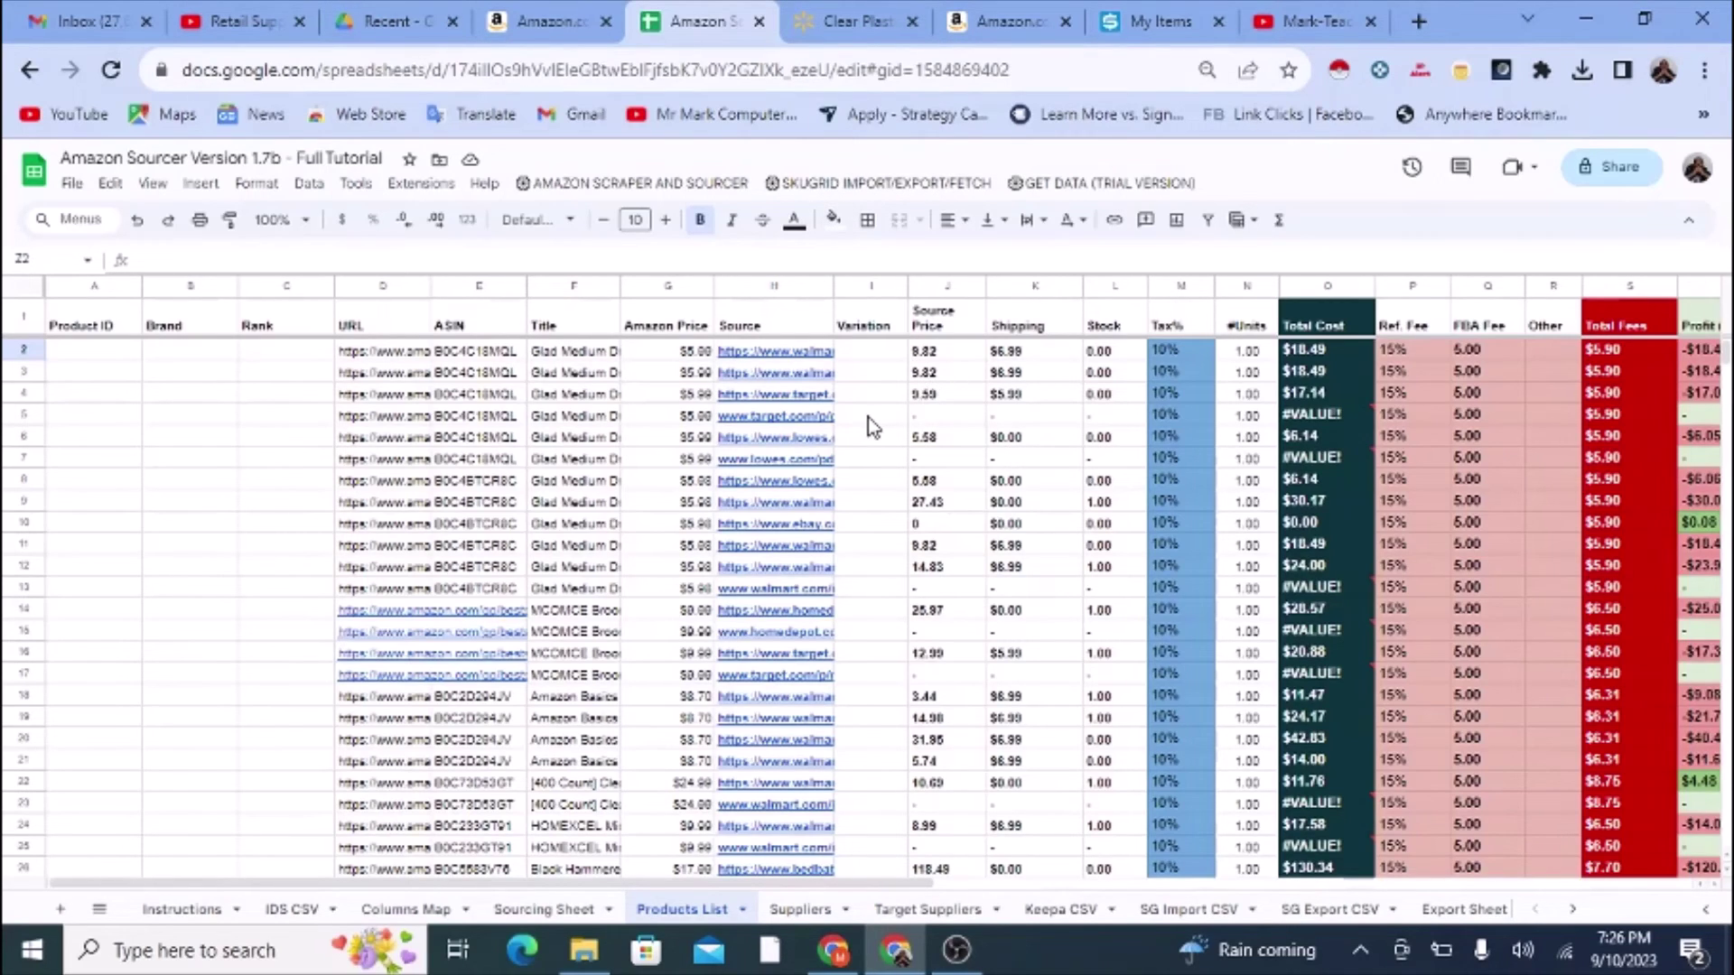
drag(851, 880, 1355, 880)
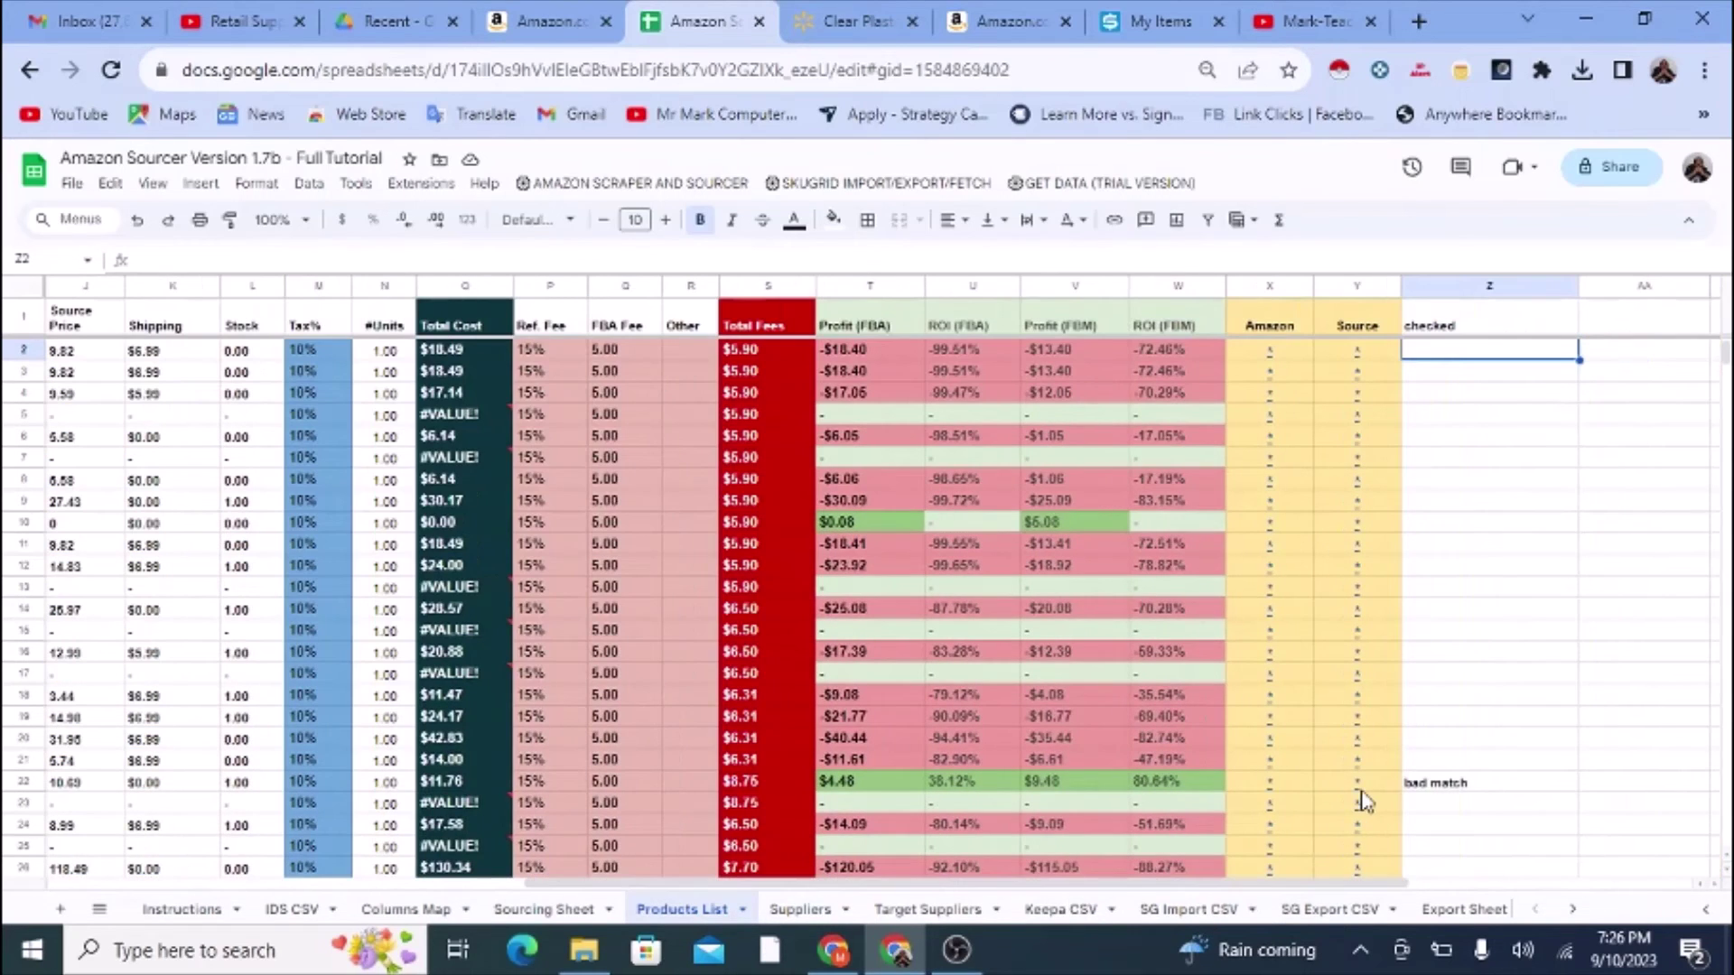
mouse_move(1364, 800)
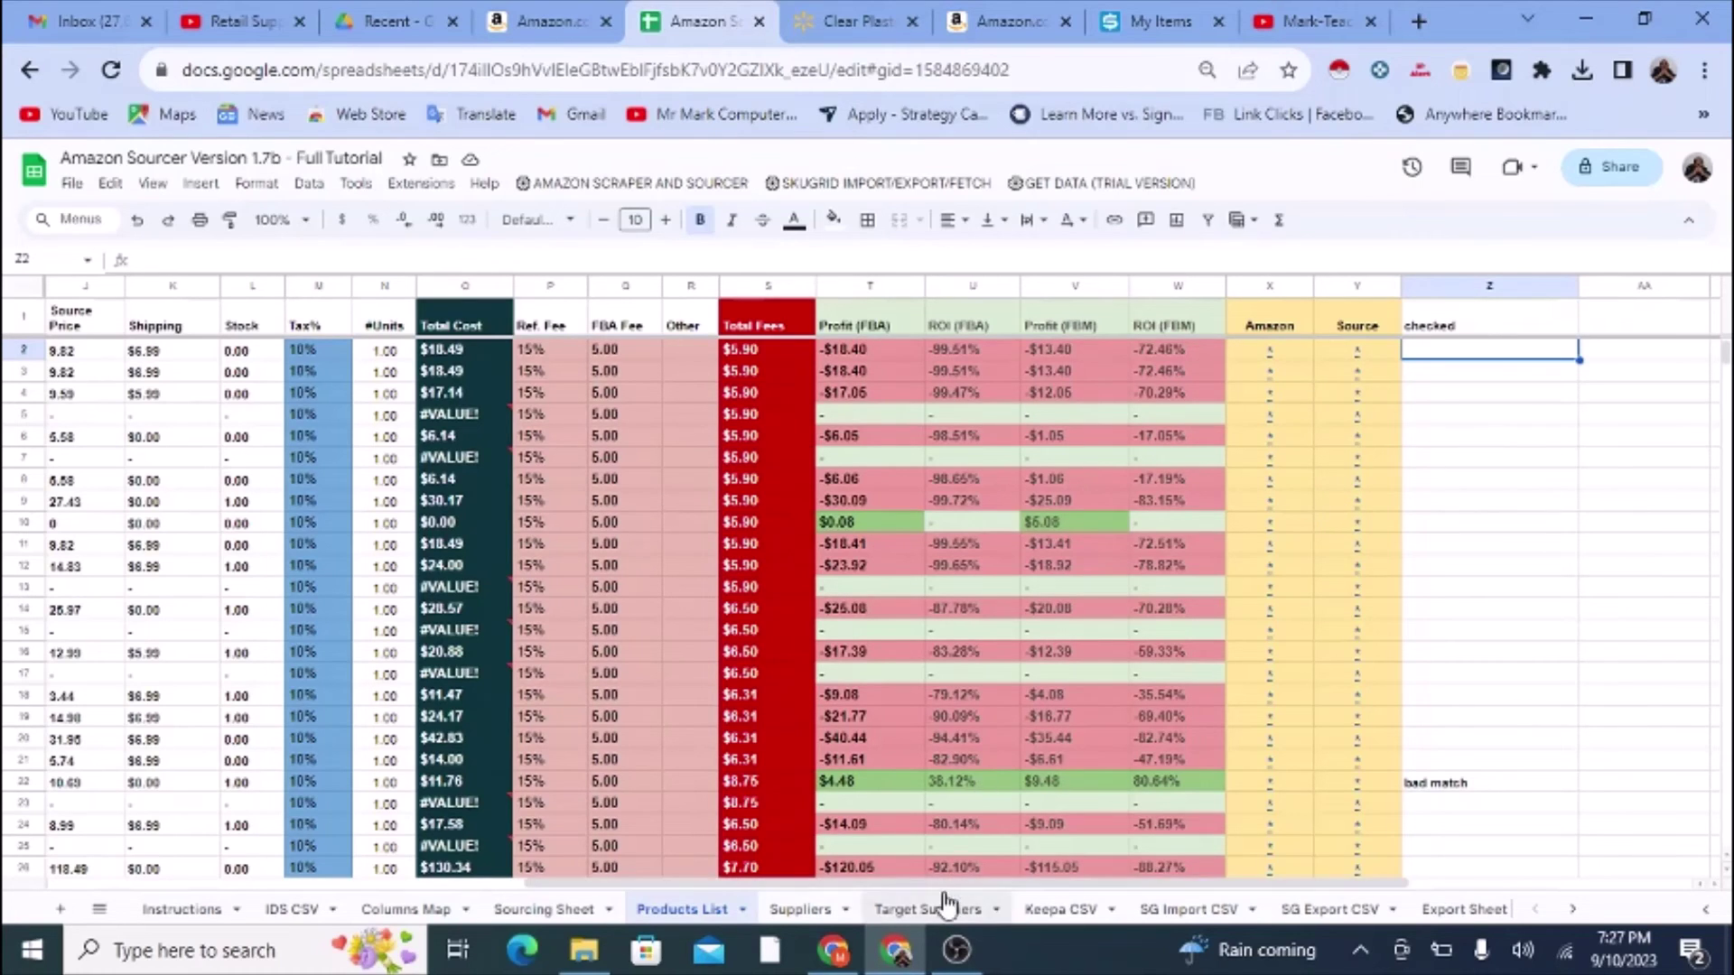
drag(942, 889, 468, 890)
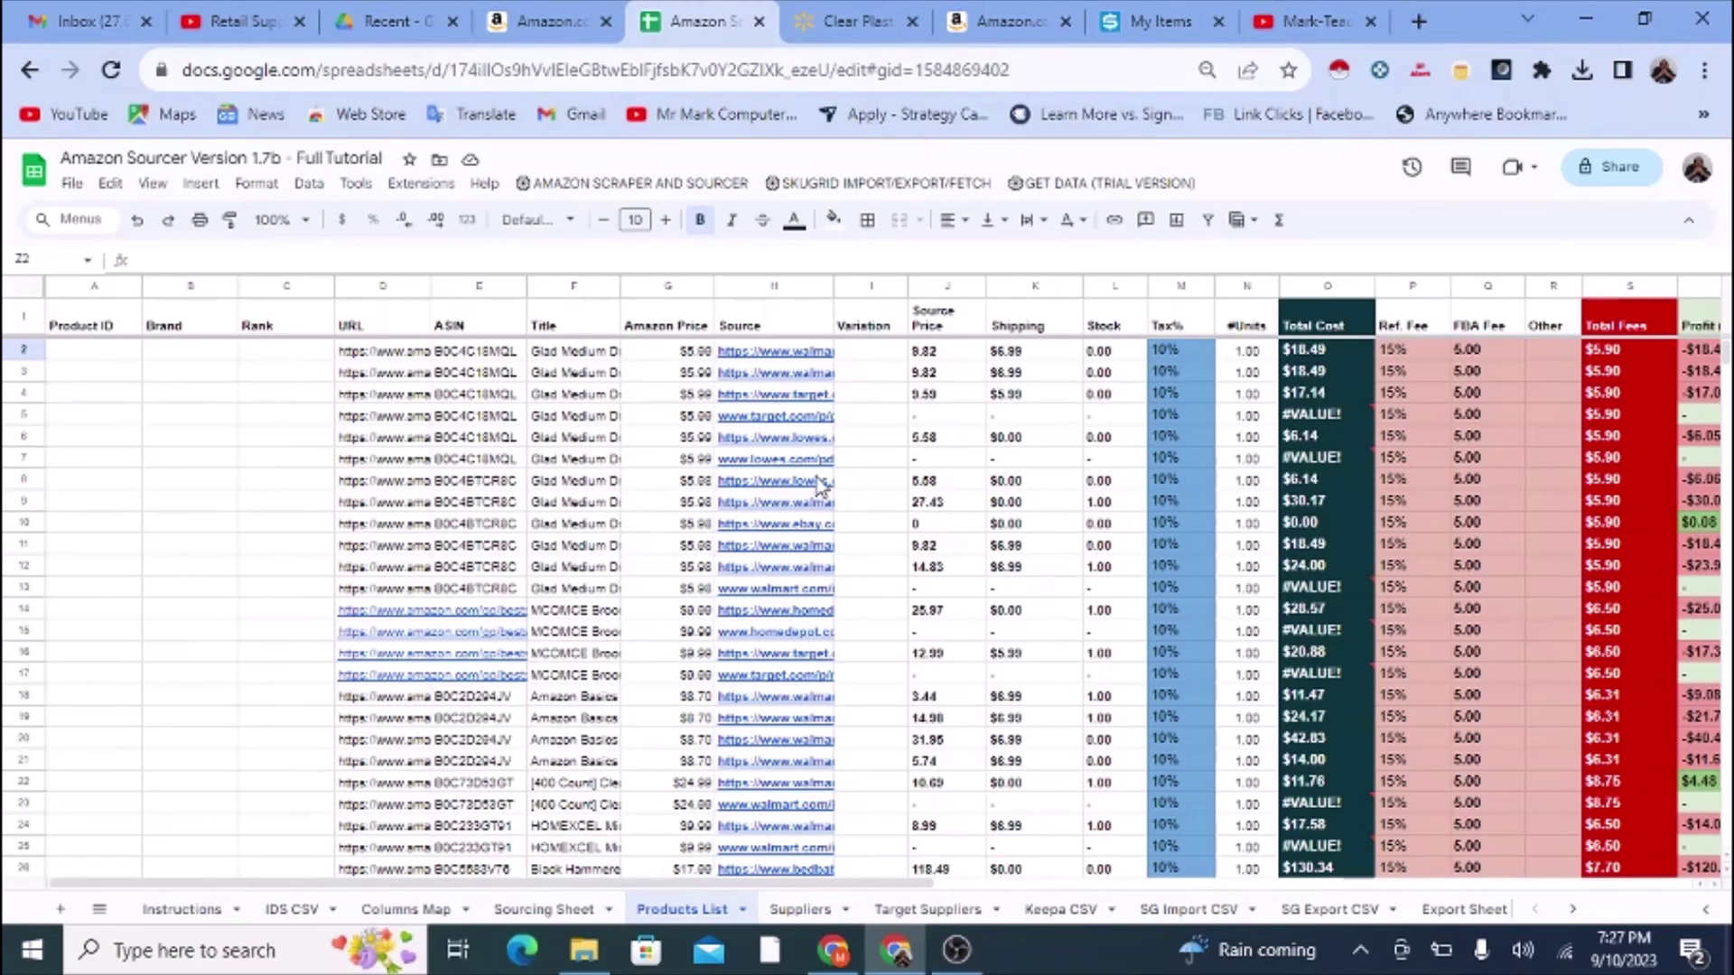
mouse_move(820, 486)
Step: View the My Items inventory in SkuGrid, return to the Products List and show its SkuGrid import, export and fetch commands
click(1130, 22)
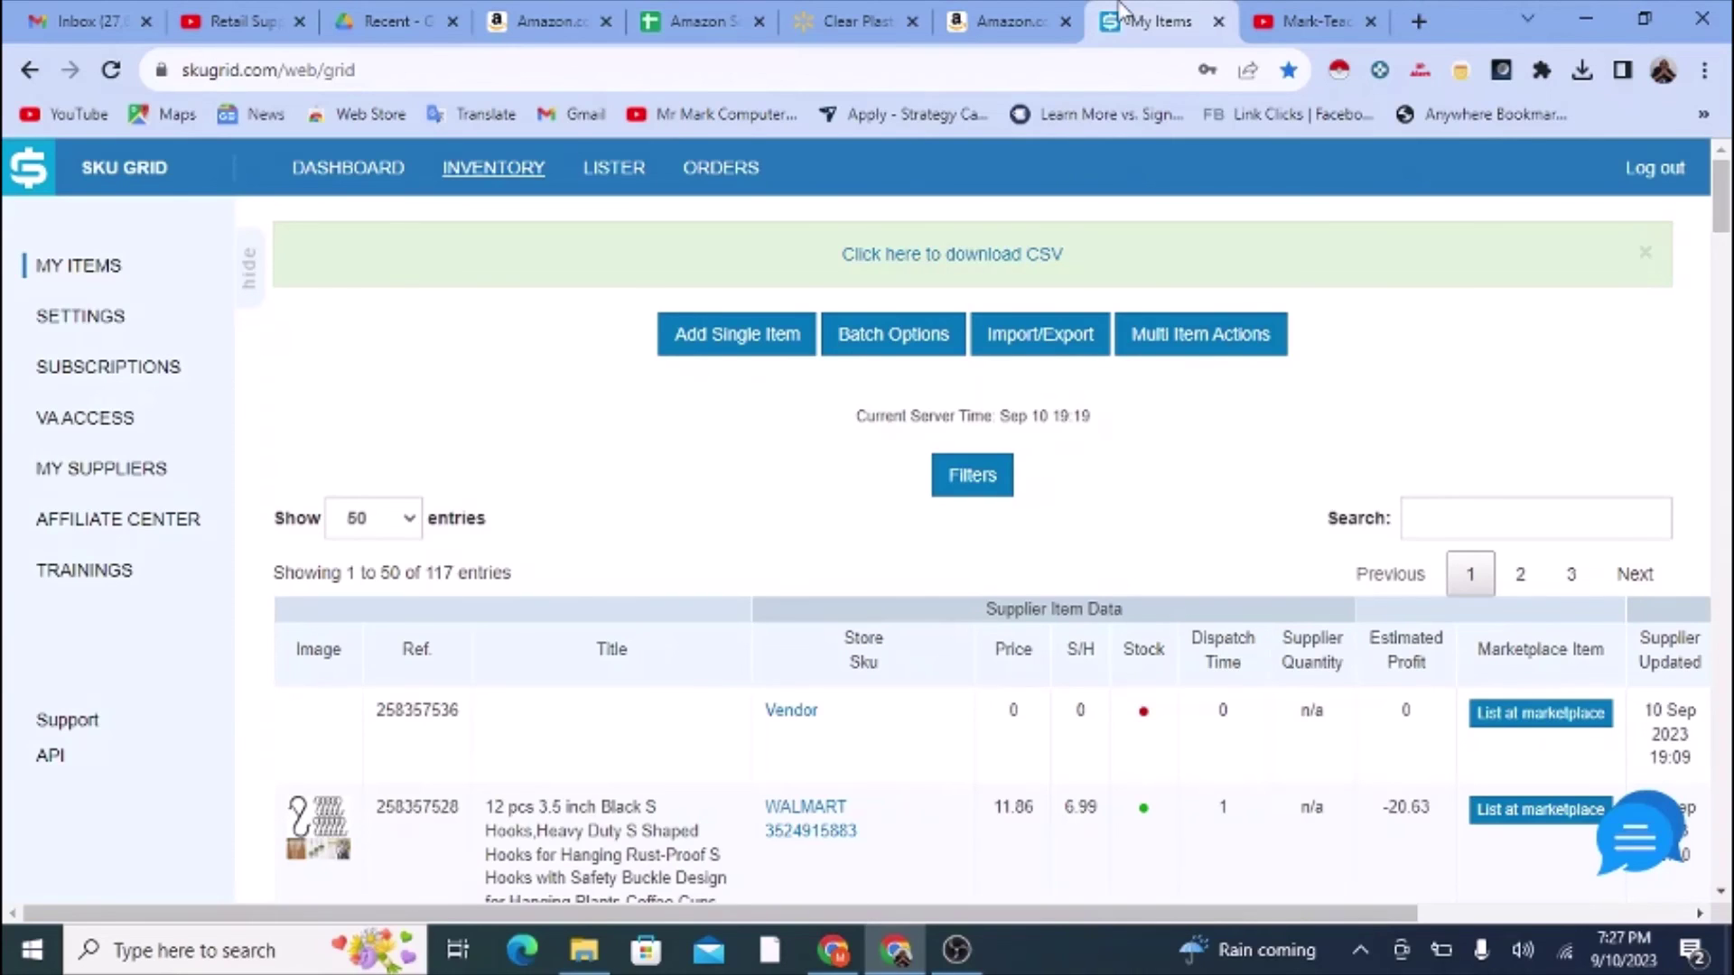
click(701, 22)
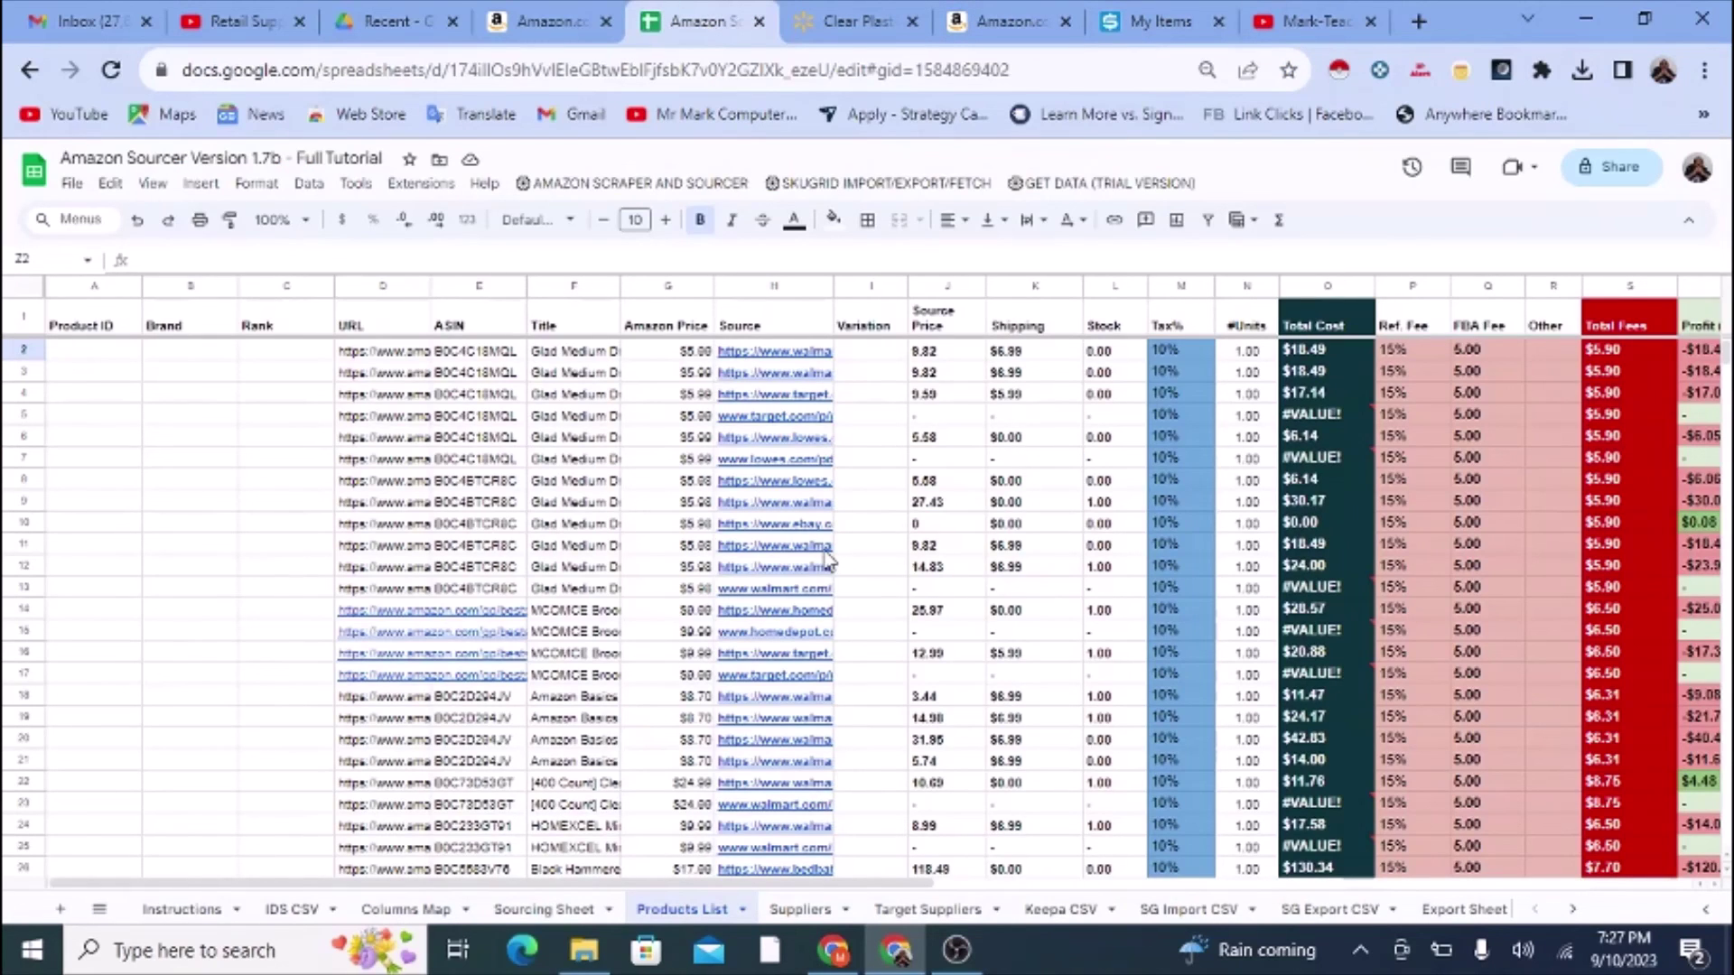
mouse_move(829, 558)
click(900, 180)
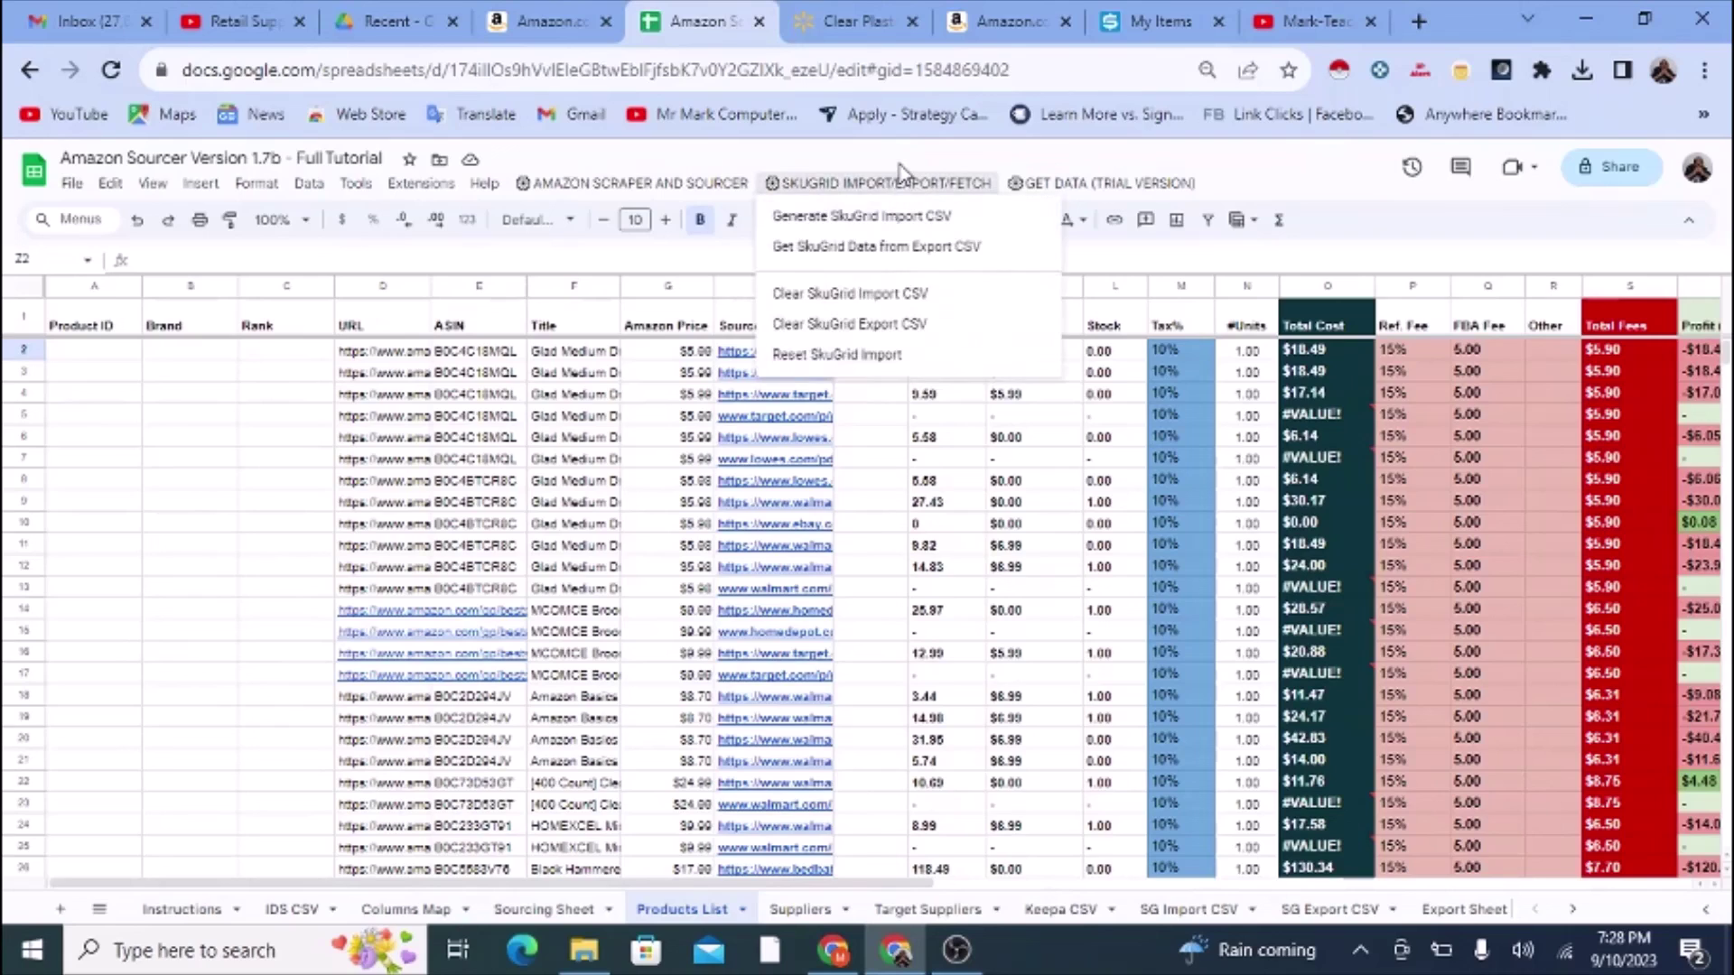